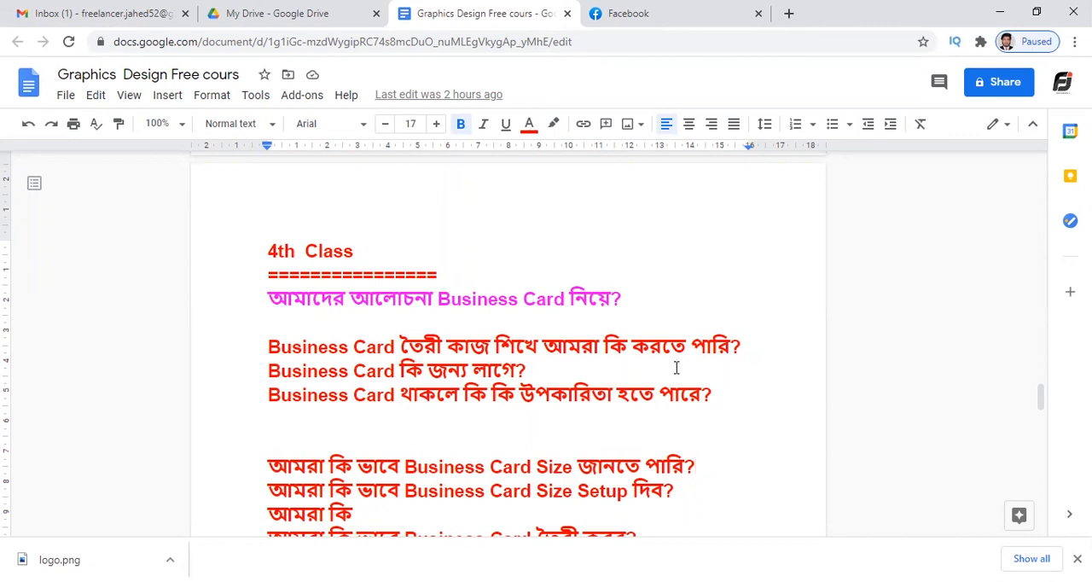
Examine the 4th Class section of the course document, going through its Business Card topic line and the questions below it.
left_click(324, 581)
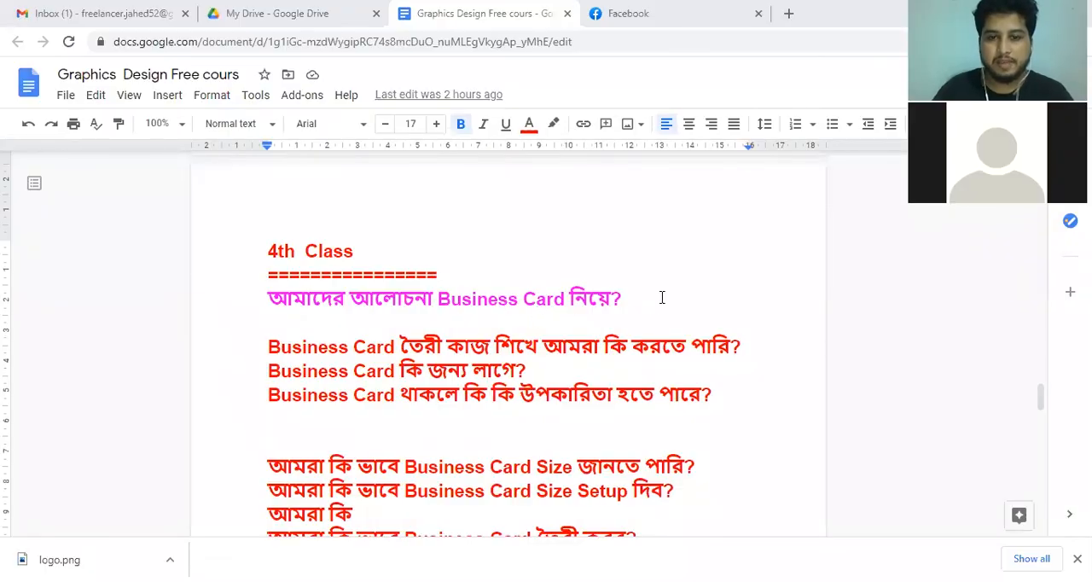
double_click(662, 297)
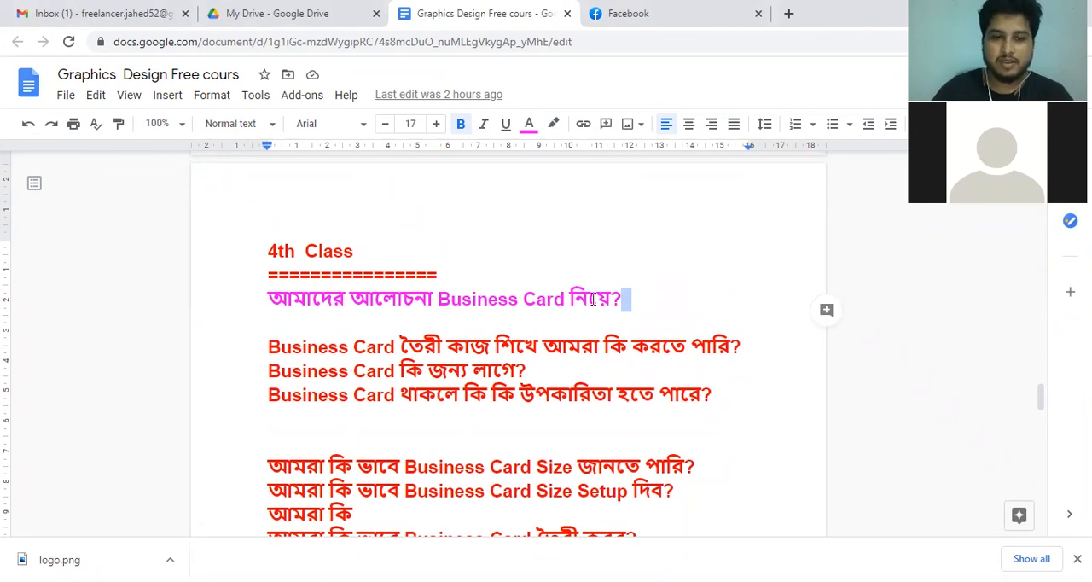
left_click(635, 294)
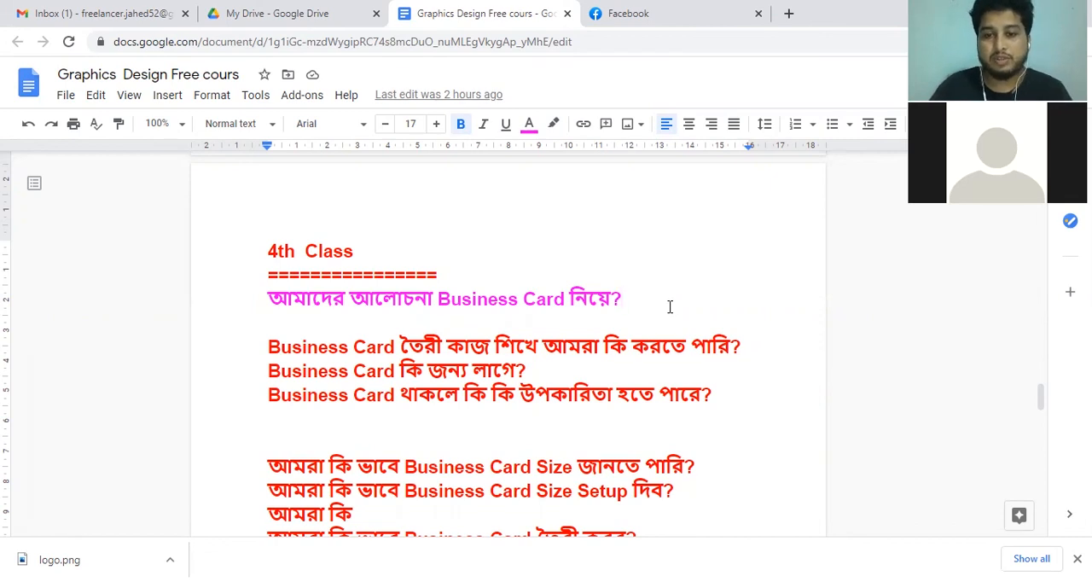
left_click(750, 347)
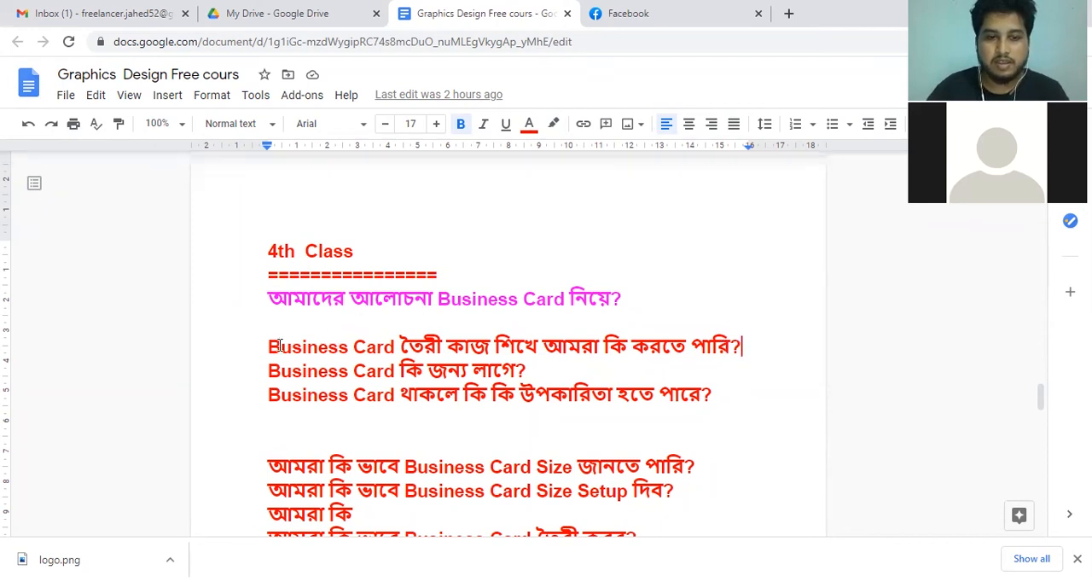
left_click_drag(268, 346, 737, 353)
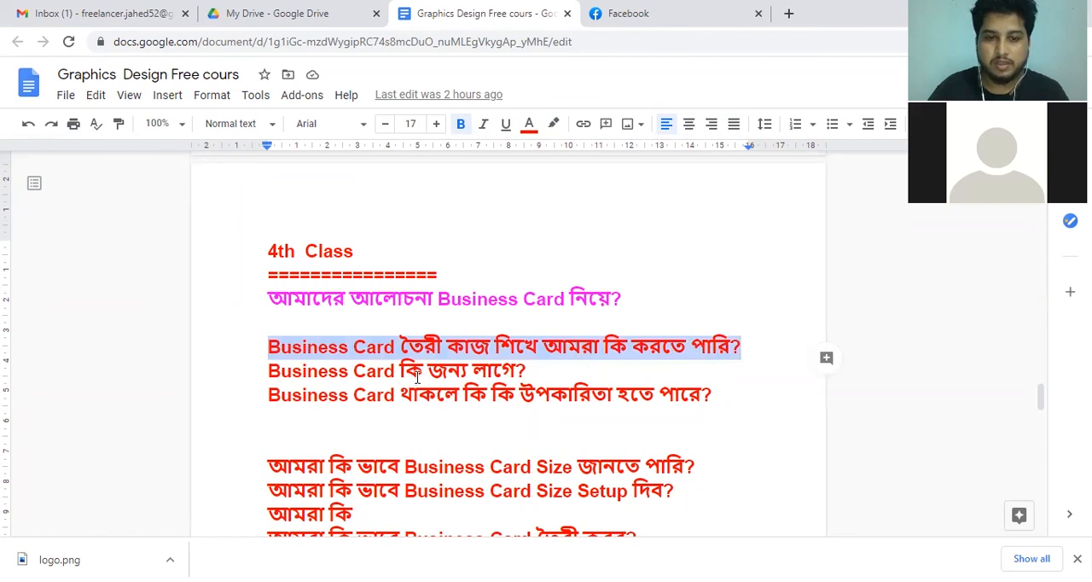
left_click_drag(551, 368, 267, 370)
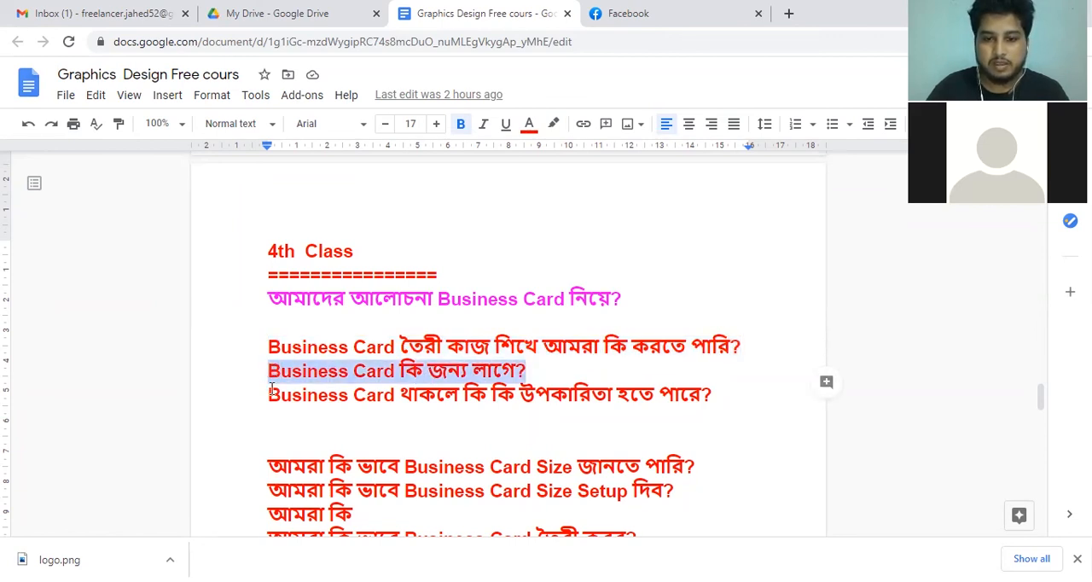
left_click_drag(270, 394, 712, 395)
left_click(712, 394)
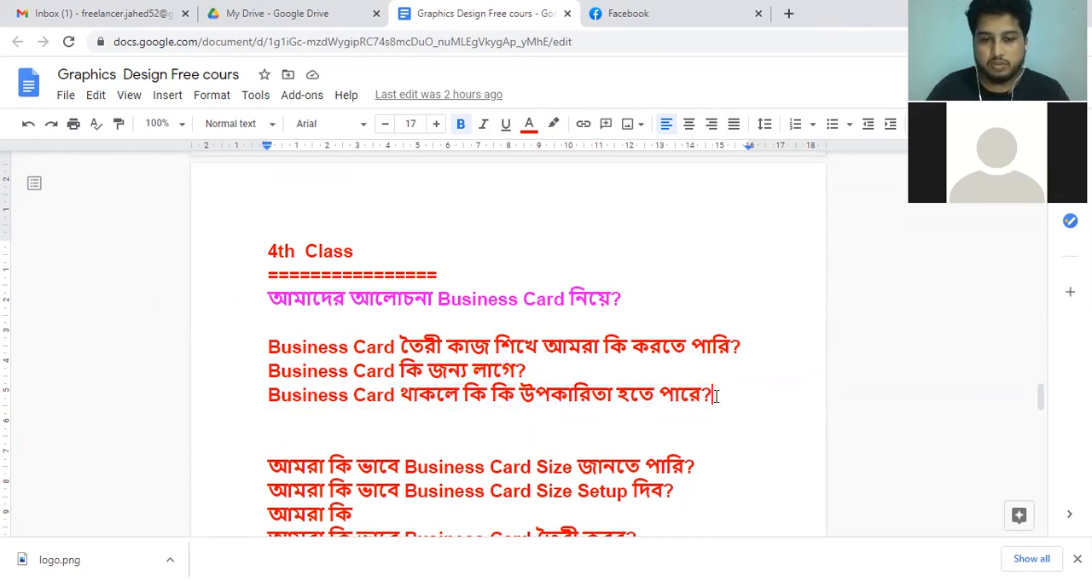
left_click_drag(252, 395, 712, 396)
left_click(712, 397)
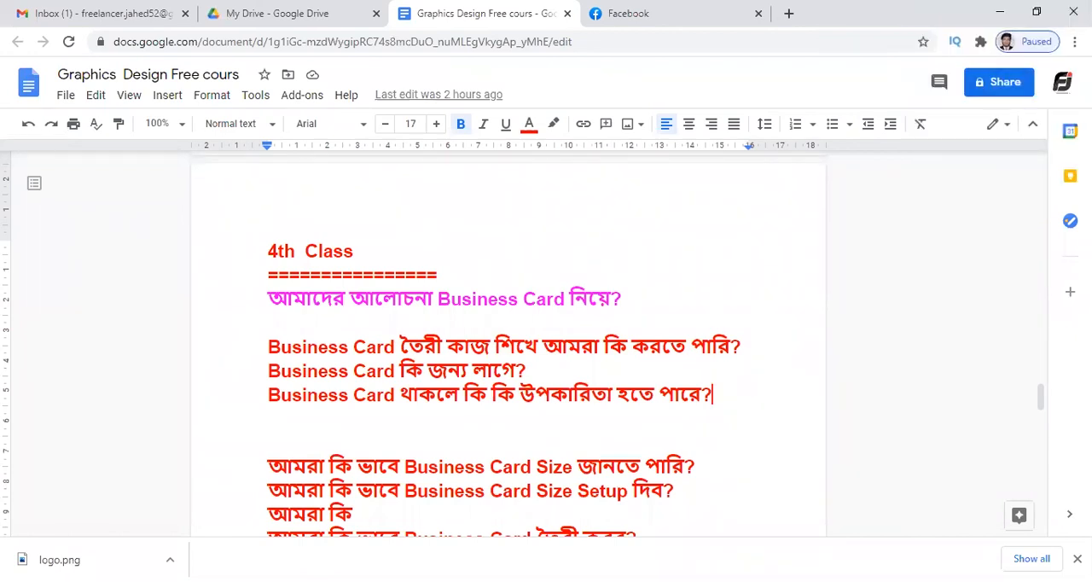
left_click(609, 438)
scroll(609, 434, "down", 1)
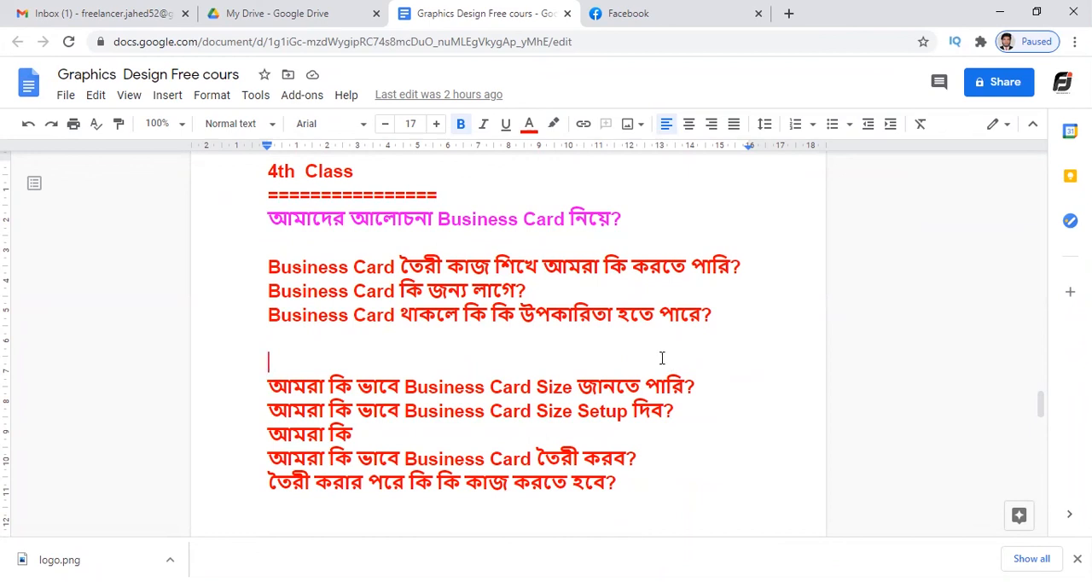
double_click(573, 358)
left_click(567, 356)
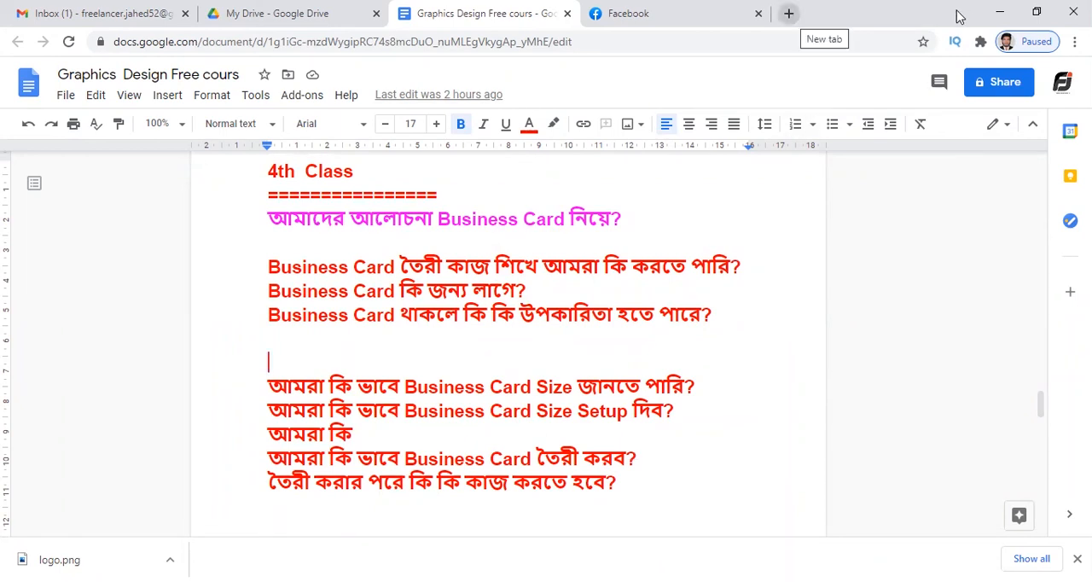
Open Google in a new browser tab and search for "business card size".
key("ctrl+t")
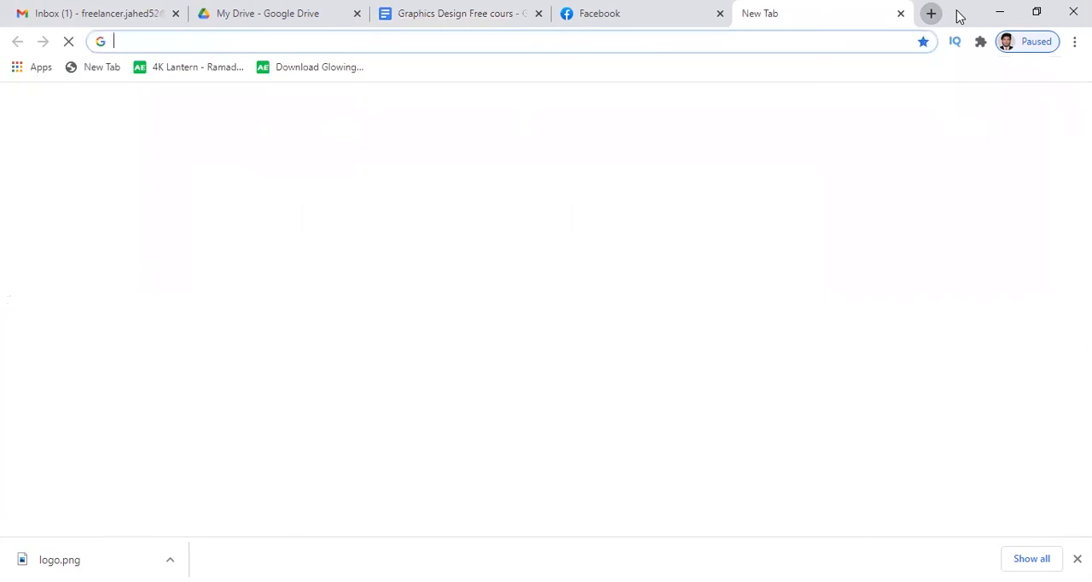
left_click(666, 40)
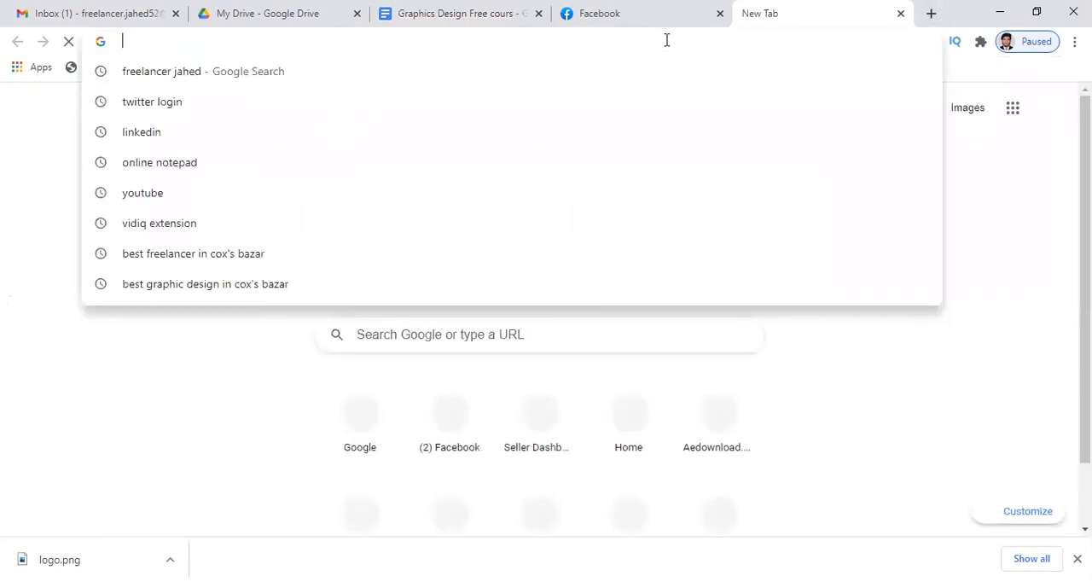
type("google.com")
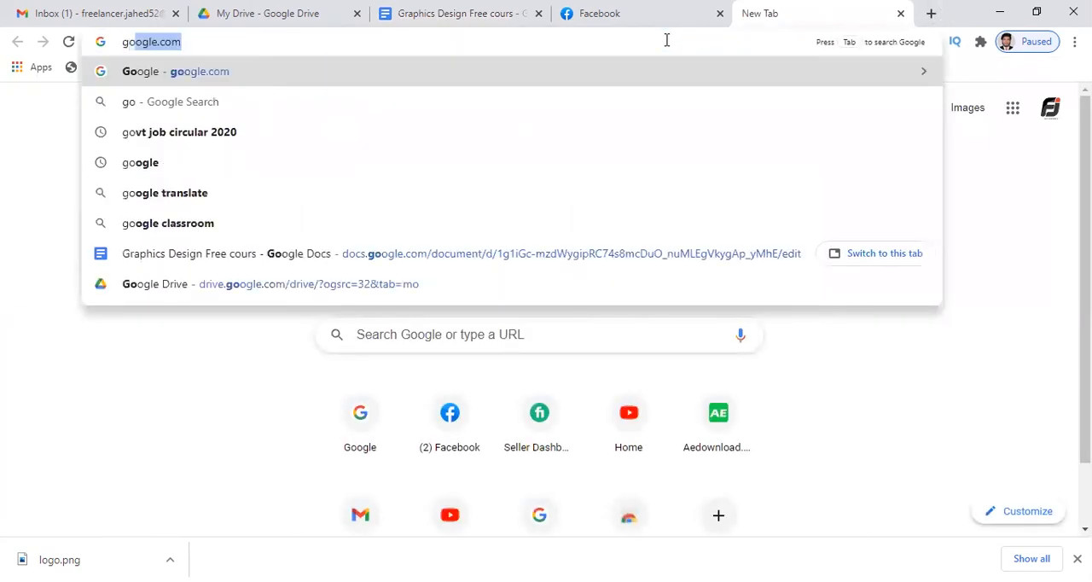
key("Return")
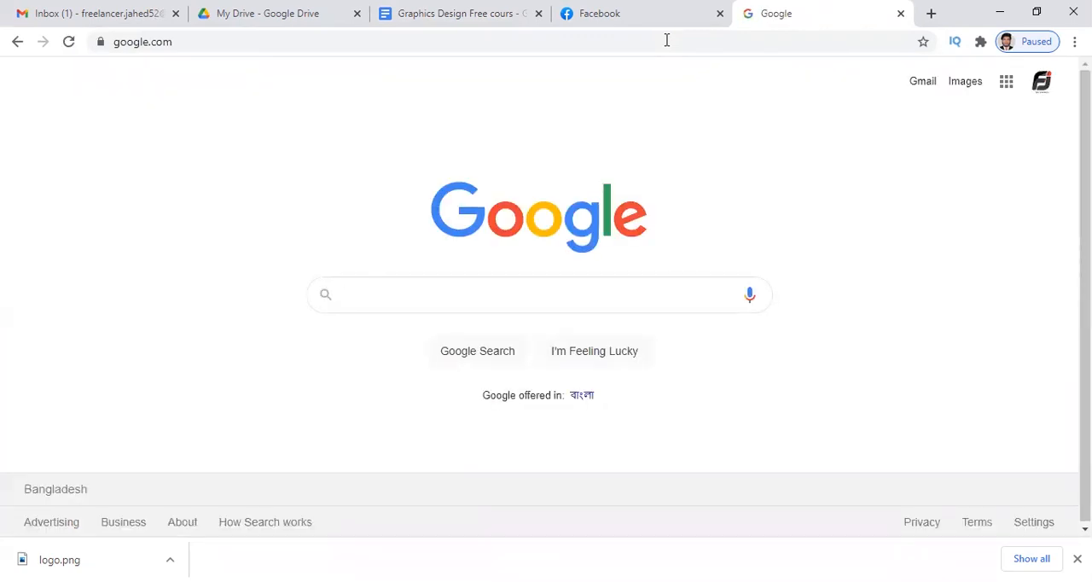
type("Bu")
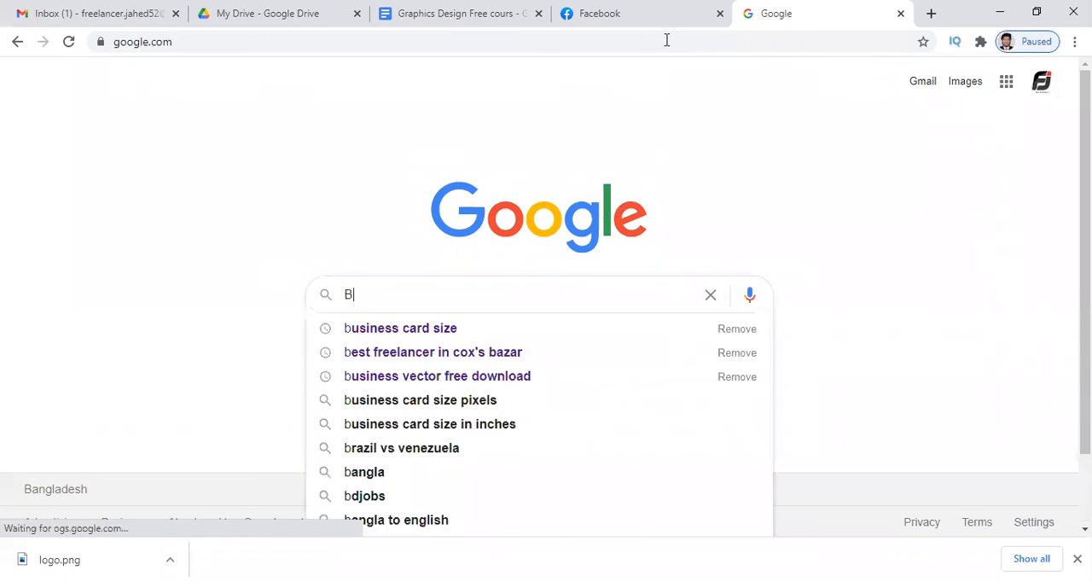
key("Down")
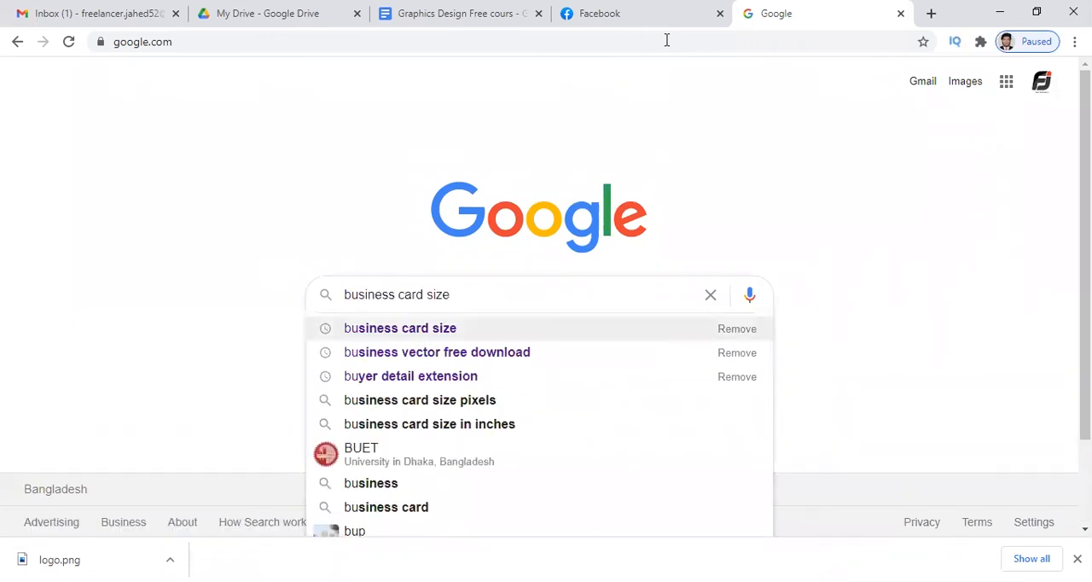
key("Return")
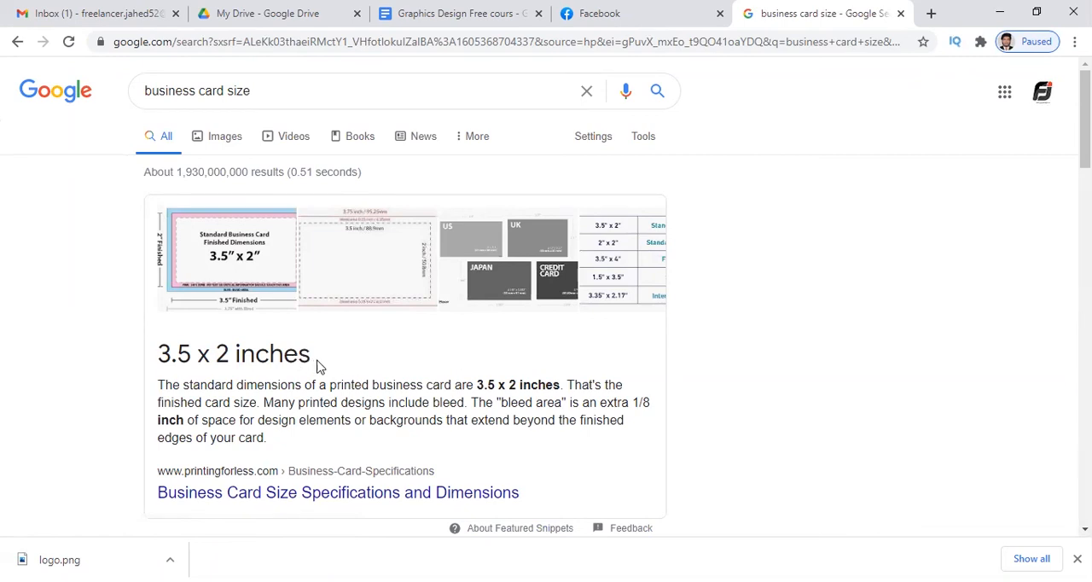
Examine the business card size web and image results, including an enlarged preview of the printingforless.com dimensions diagram.
scroll(322, 367, "down", 1)
scroll(323, 367, "up", 1)
left_click(226, 142)
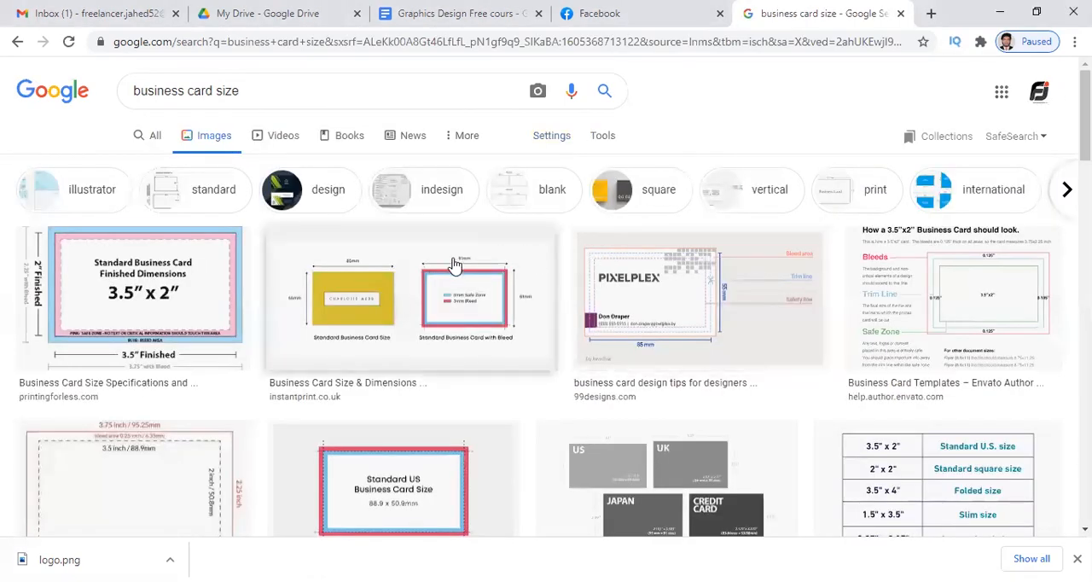
scroll(446, 319, "down", 2)
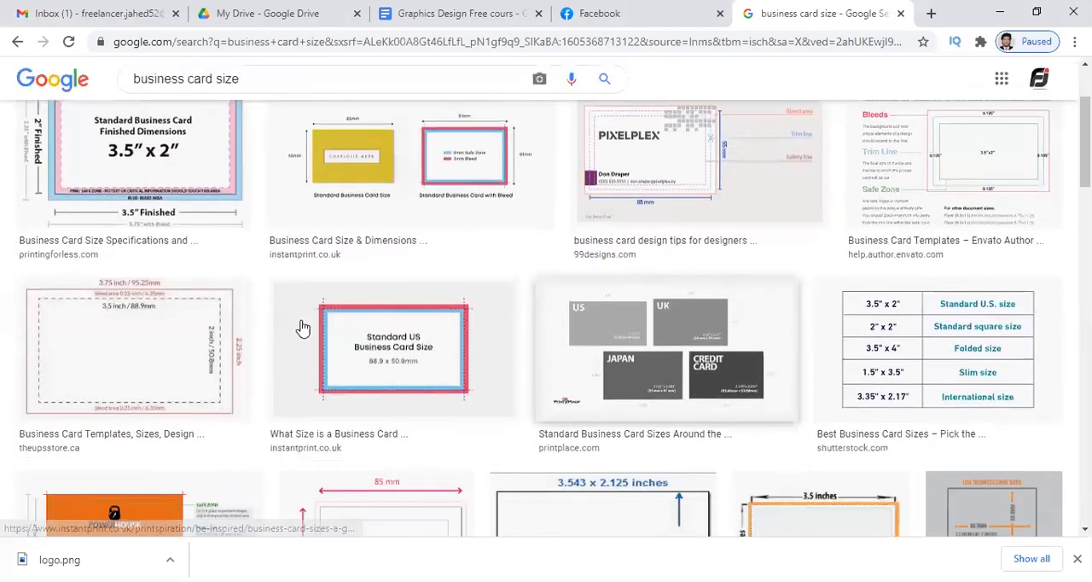
scroll(303, 327, "up", 2)
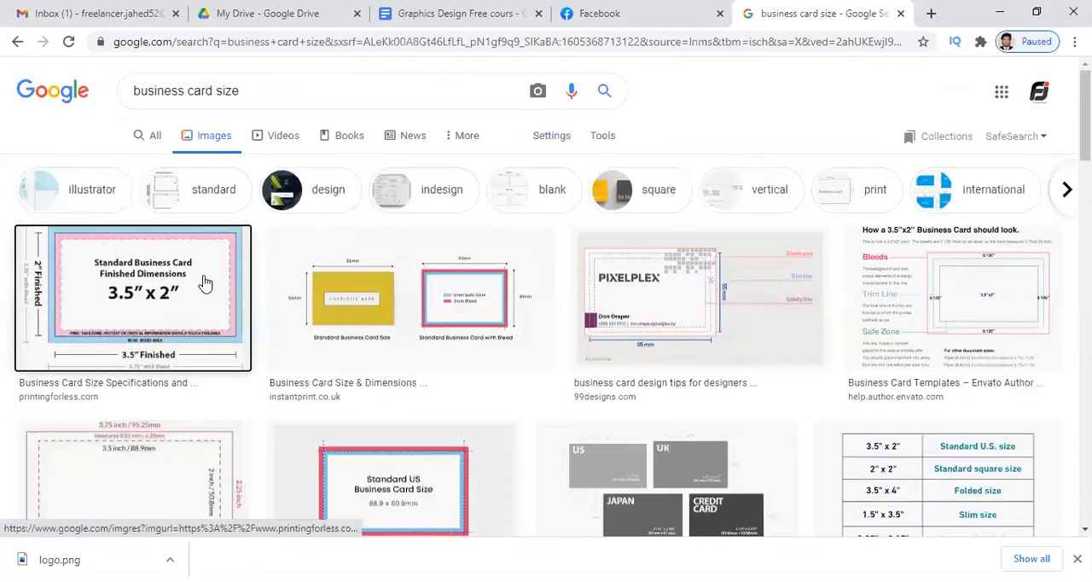
left_click(208, 285)
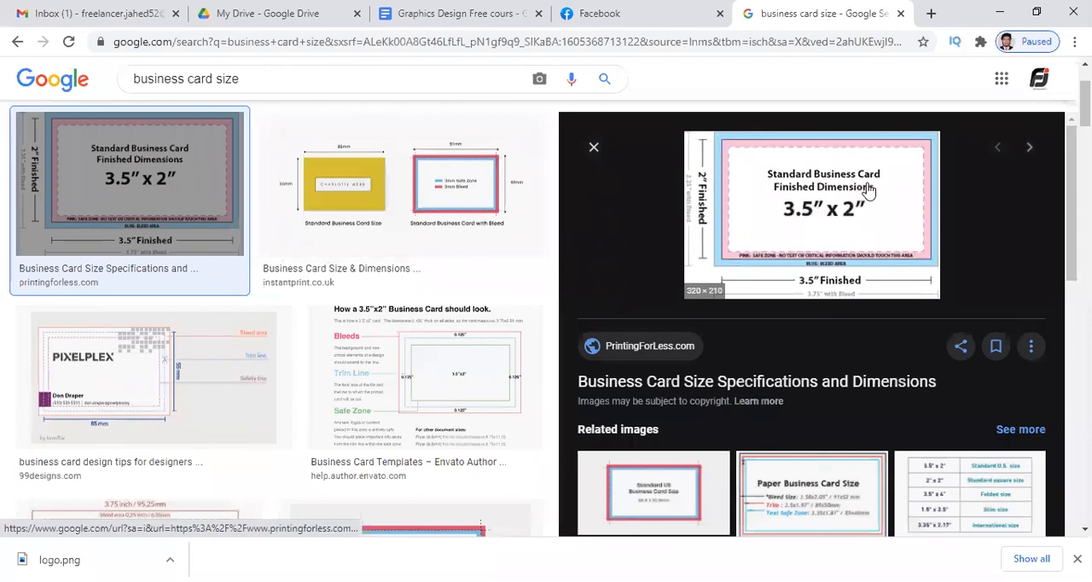
left_click(593, 149)
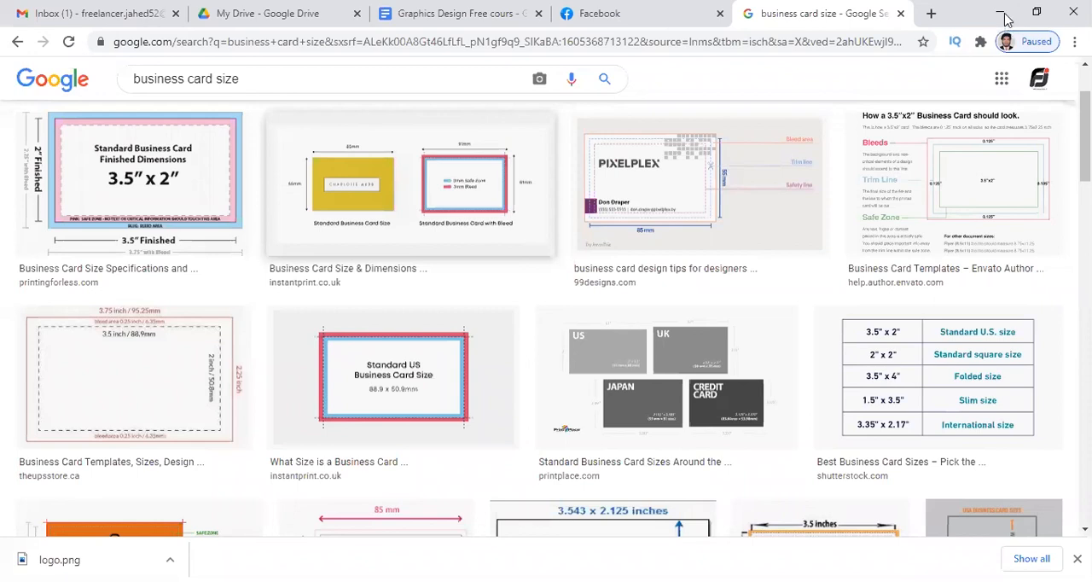
Return to the Graphics Design course document and colour the question line about knowing the Business Card Size blue.
left_click(662, 14)
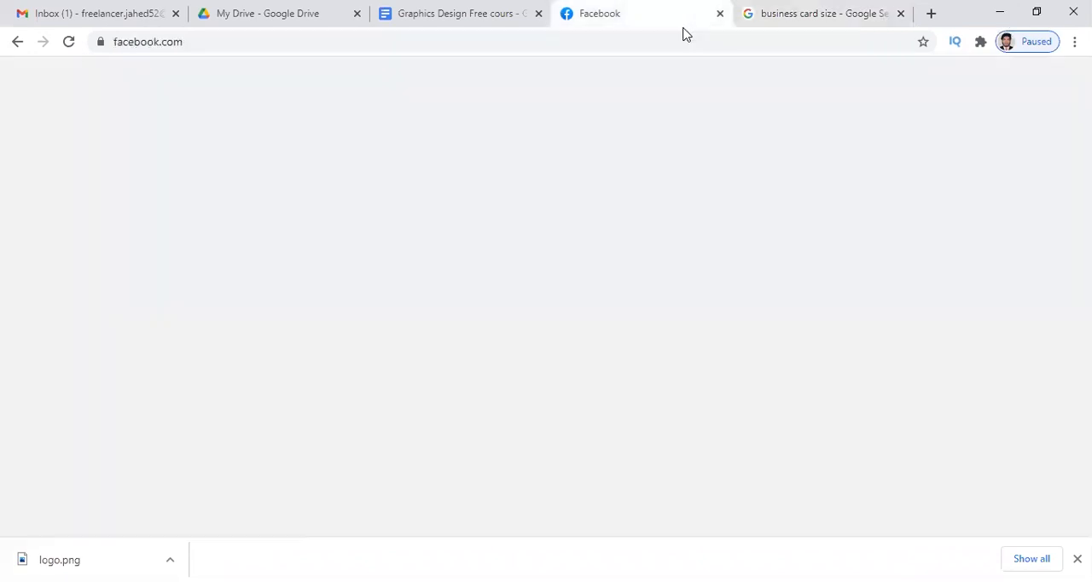
left_click(404, 24)
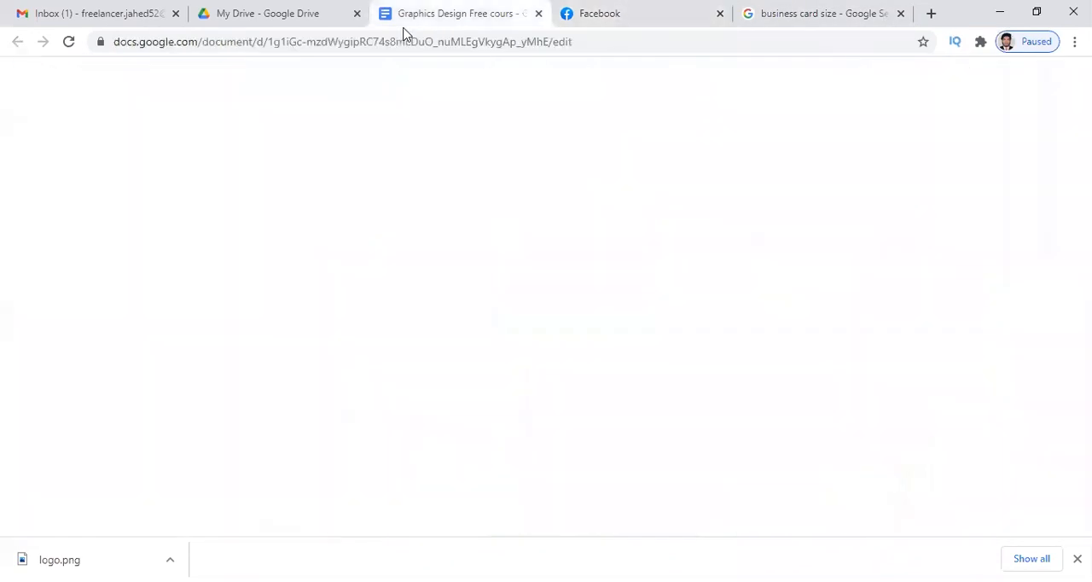
double_click(523, 372)
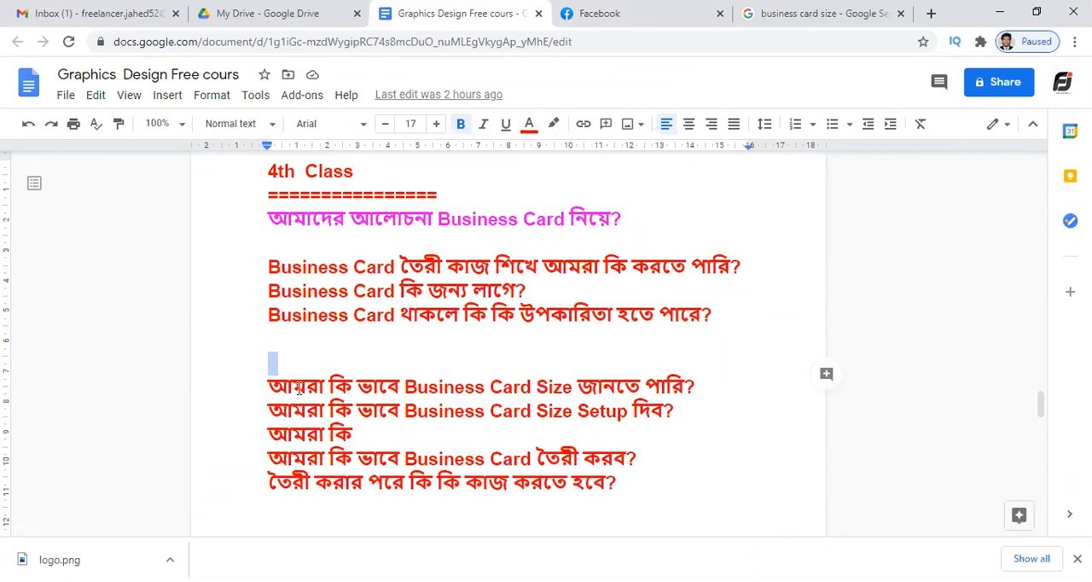
left_click(270, 386)
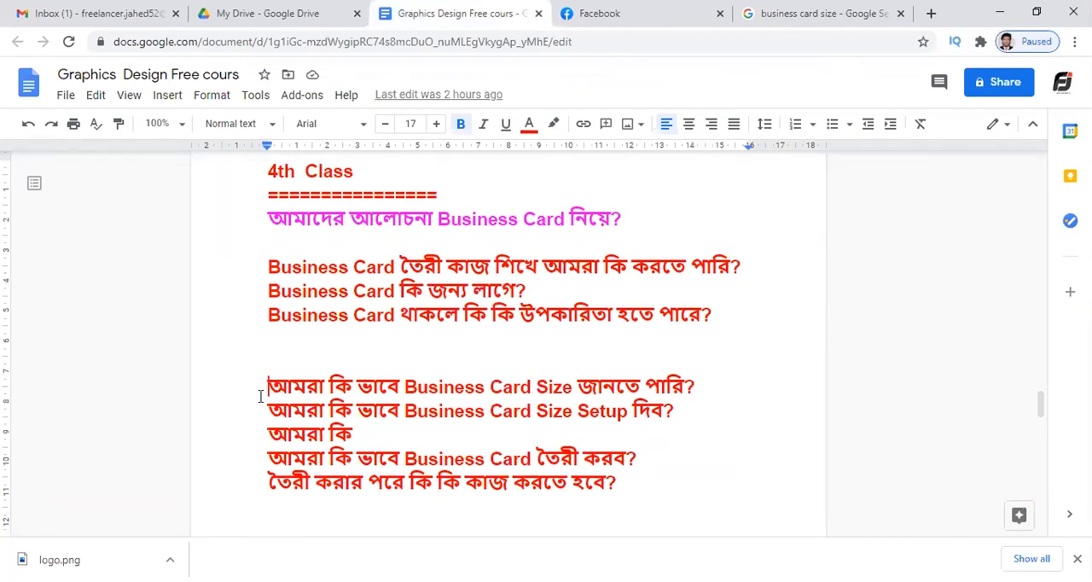
left_click(381, 426)
left_click_drag(268, 383, 713, 388)
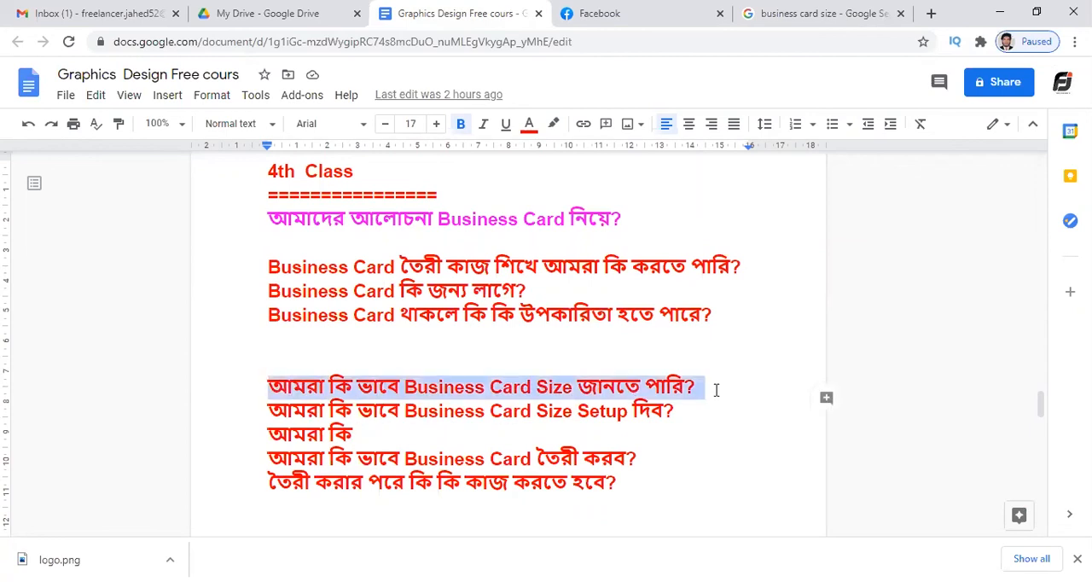
left_click(530, 126)
left_click(665, 183)
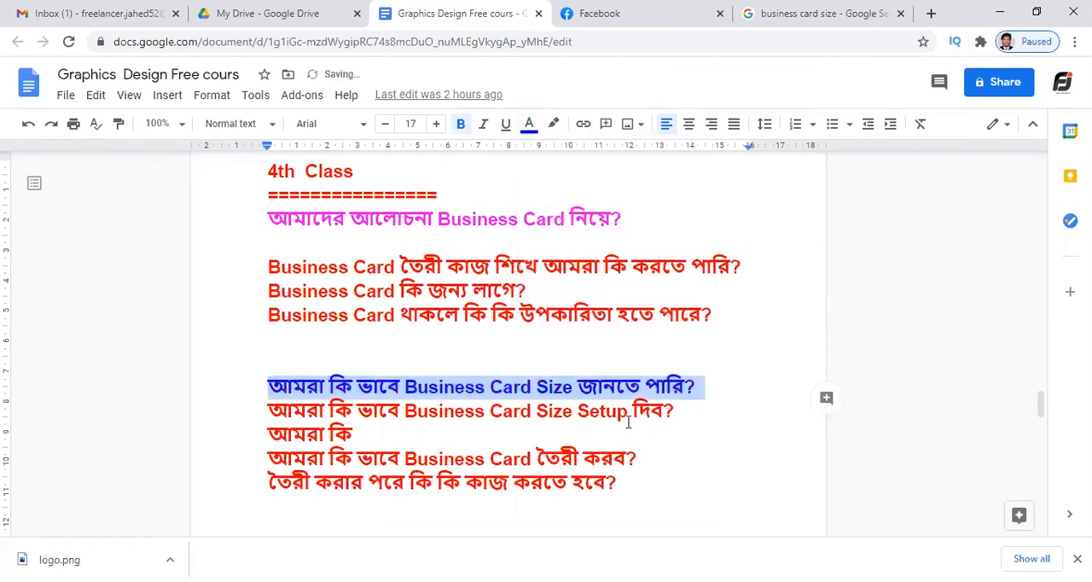
left_click(628, 421)
scroll(628, 422, "down", 1)
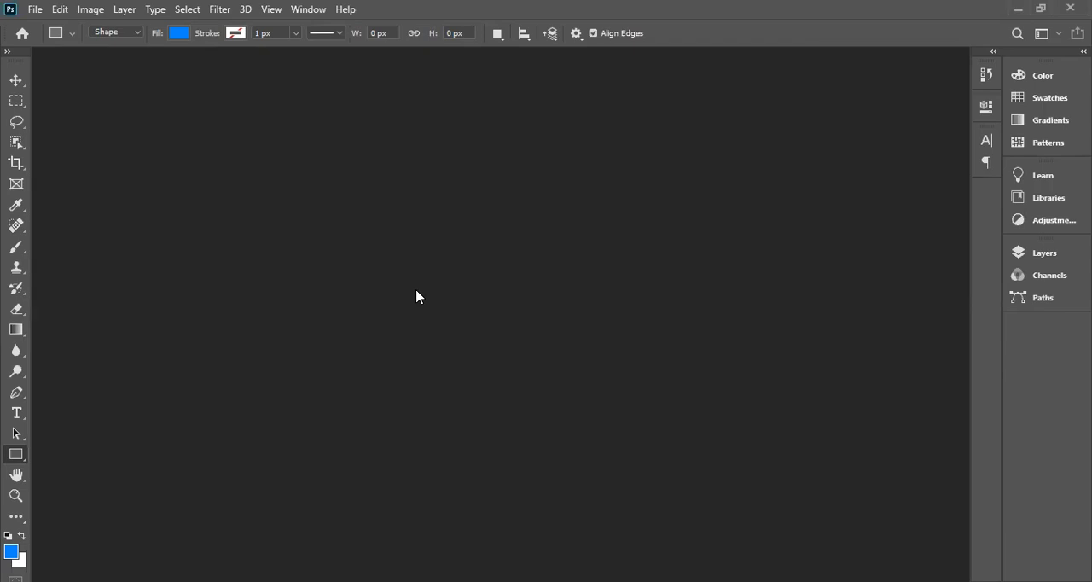
Start setting up a new document and switch its measurement unit to inches.
key("ctrl+n")
key("ctrl+n")
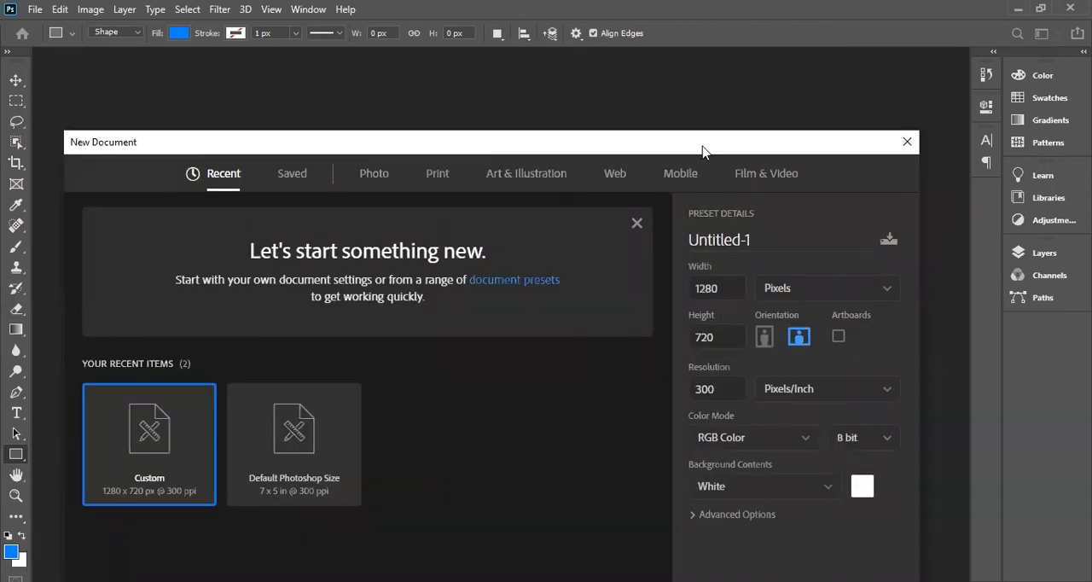
left_click_drag(703, 143, 733, 107)
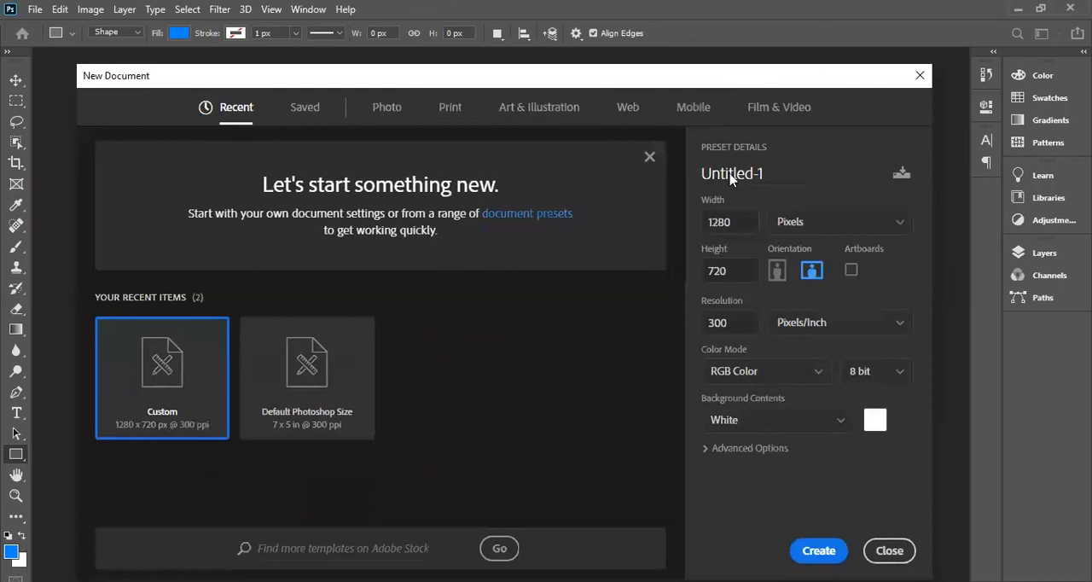
left_click_drag(743, 249, 660, 250)
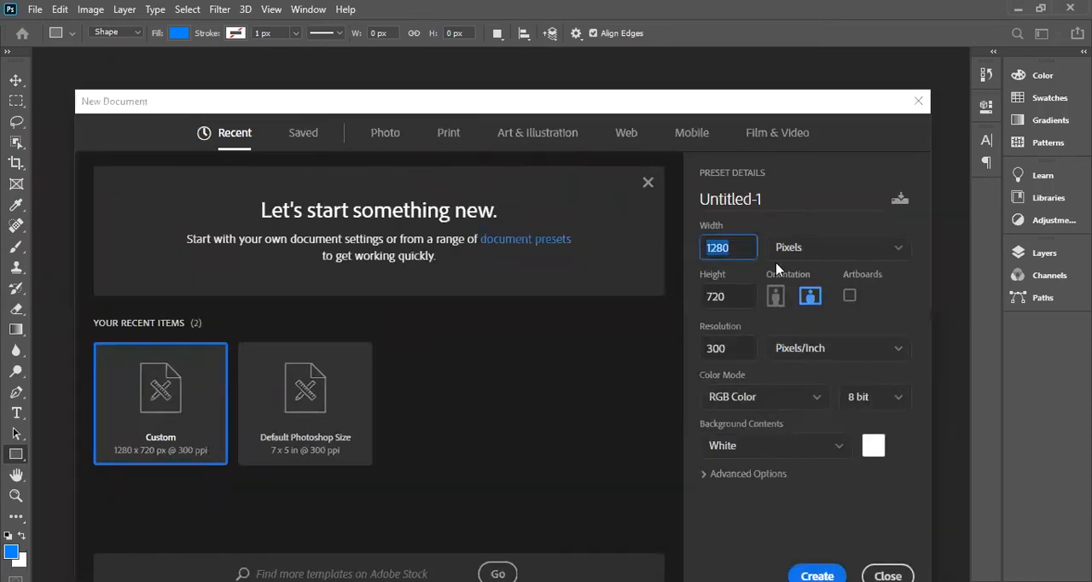
left_click(818, 253)
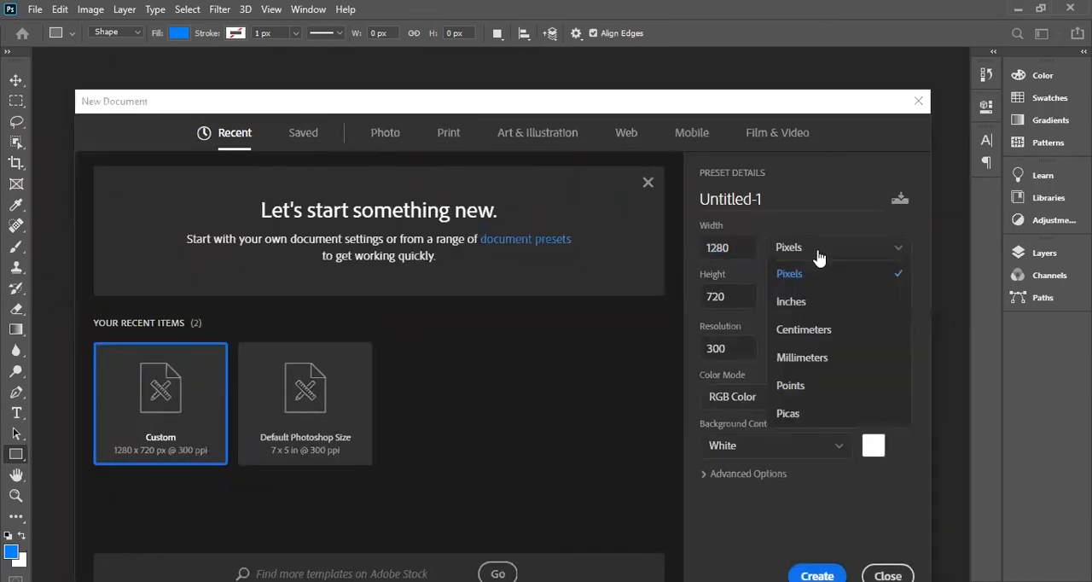
left_click(807, 305)
Create the new document with a width of 3.5 inches and a height of 2 inches.
left_click_drag(750, 251, 654, 256)
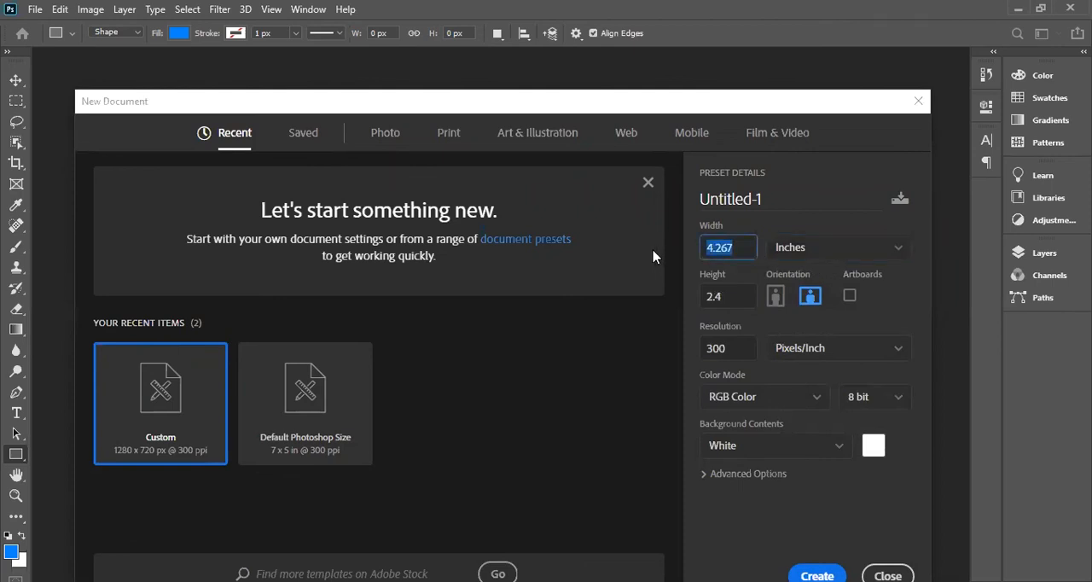
type("3.")
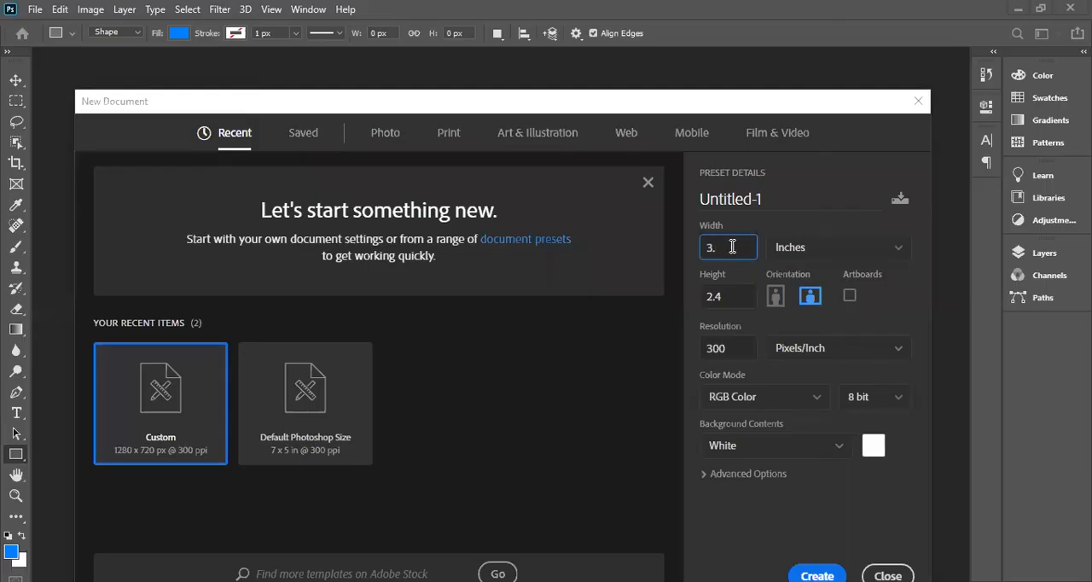
key("BackSpace")
key("BackSpace")
type("5")
key("BackSpace")
type("3.5")
key("Tab")
type("2")
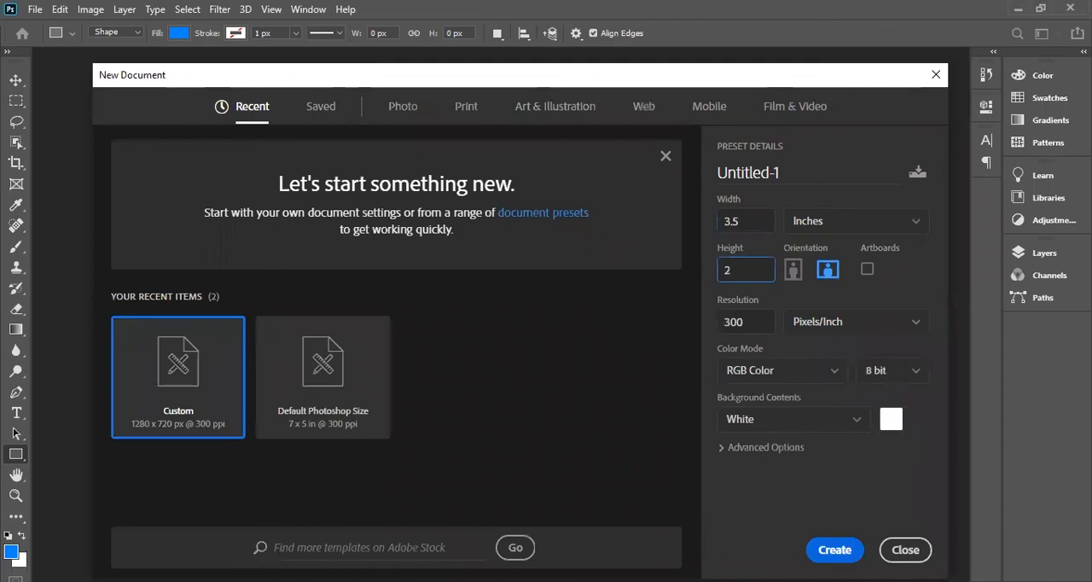
left_click(811, 543)
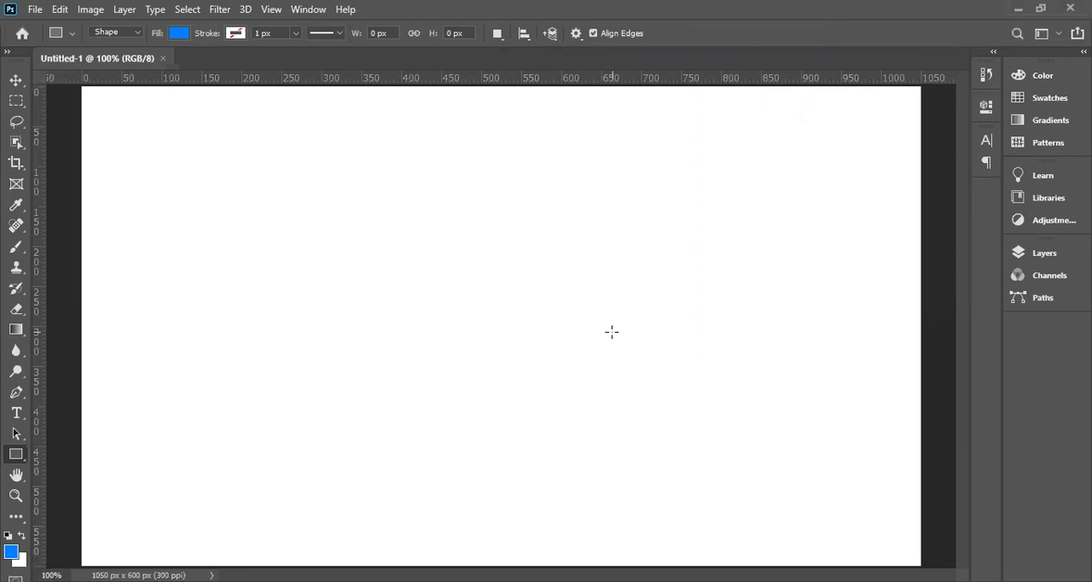
Show the document's layers and draw a blue rectangle about 595 × 323 px filling the canvas's lower-left corner.
key("ctrl+minus")
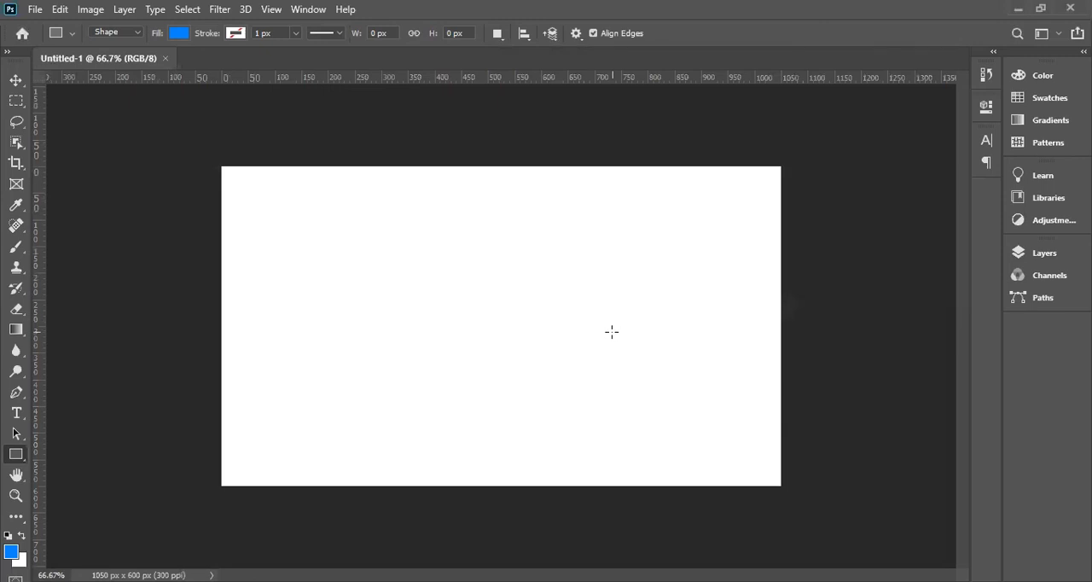
key("ctrl+plus")
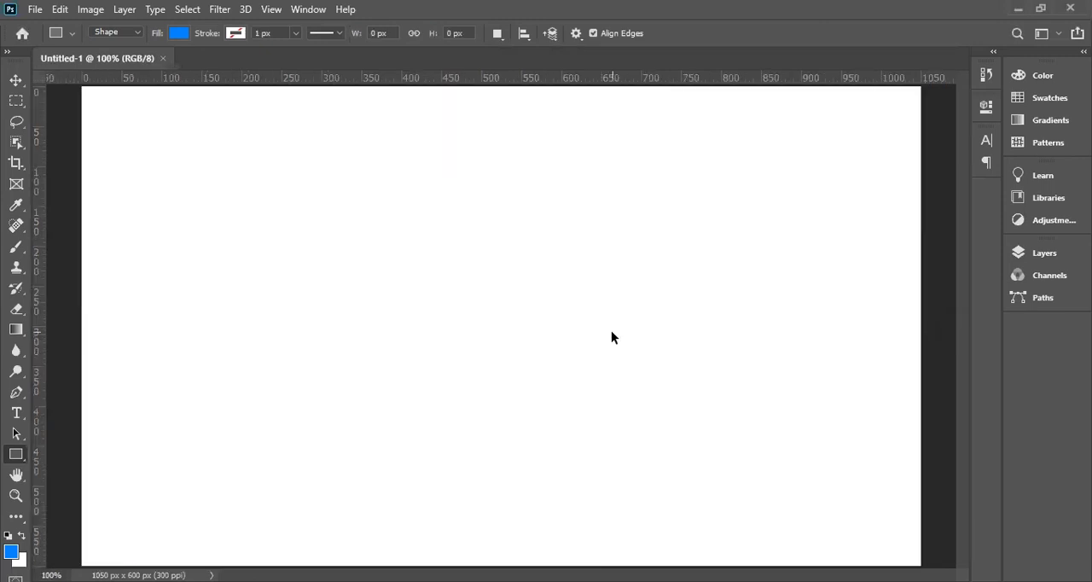
key("ctrl+minus")
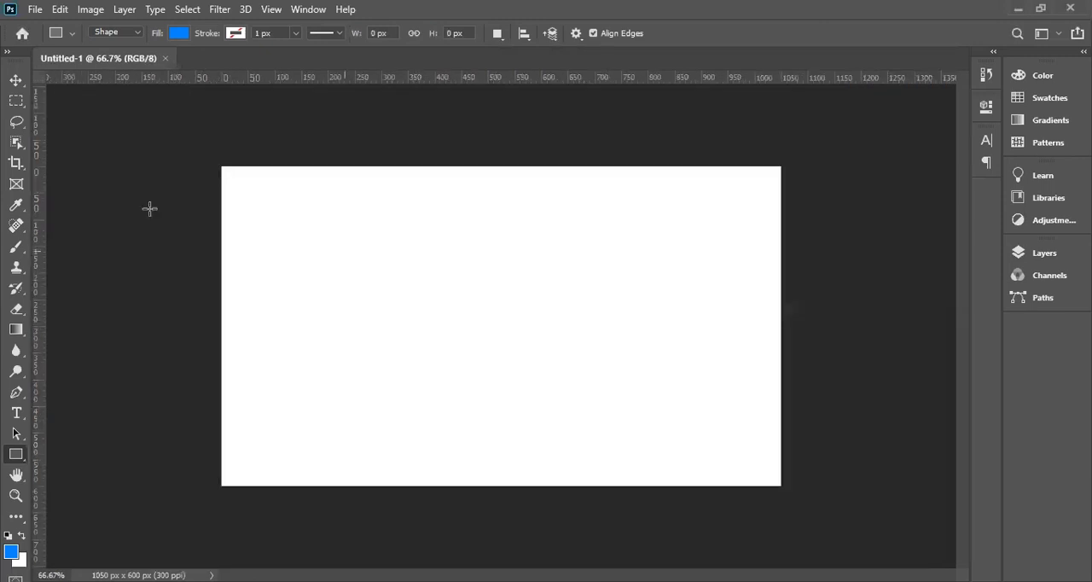
left_click(15, 81)
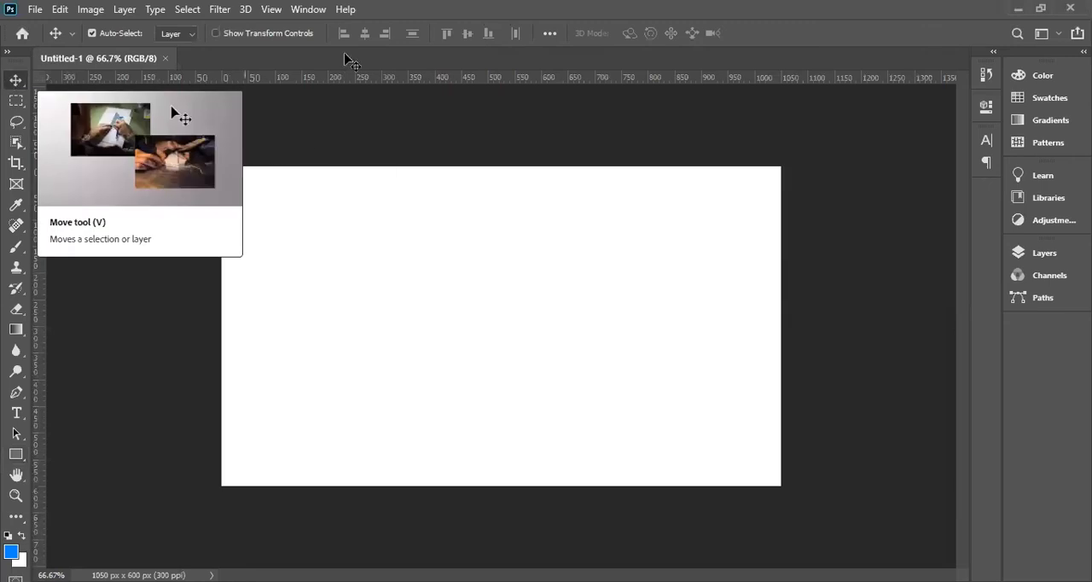
left_click(1040, 253)
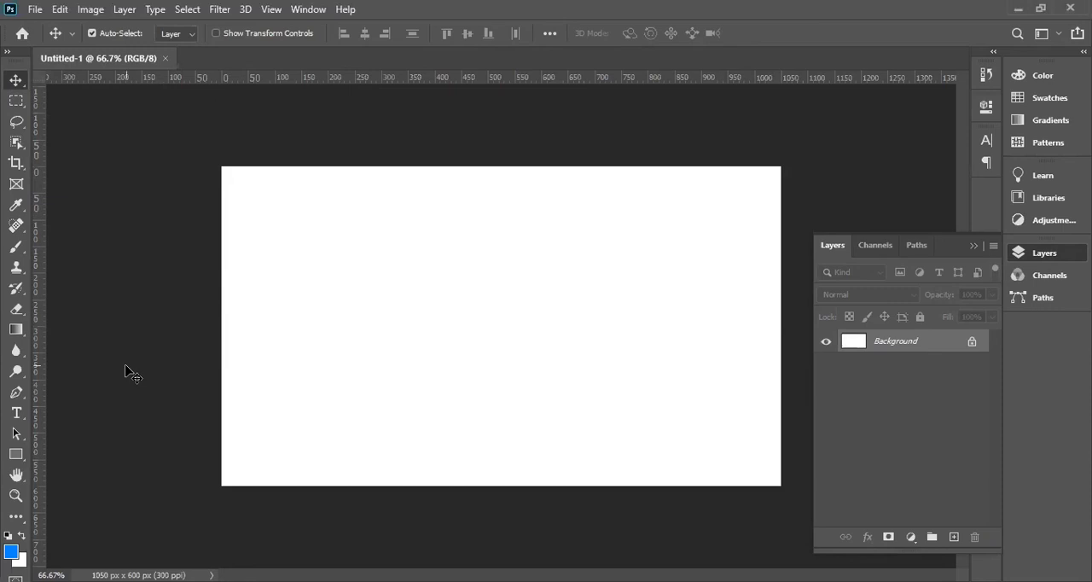
left_click(15, 455)
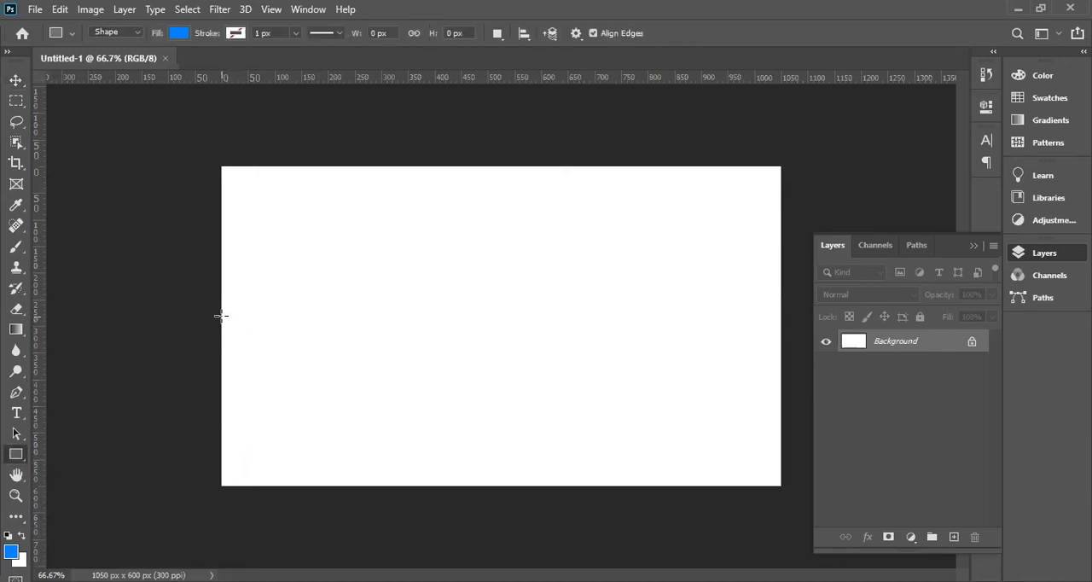
left_click_drag(222, 317, 537, 486)
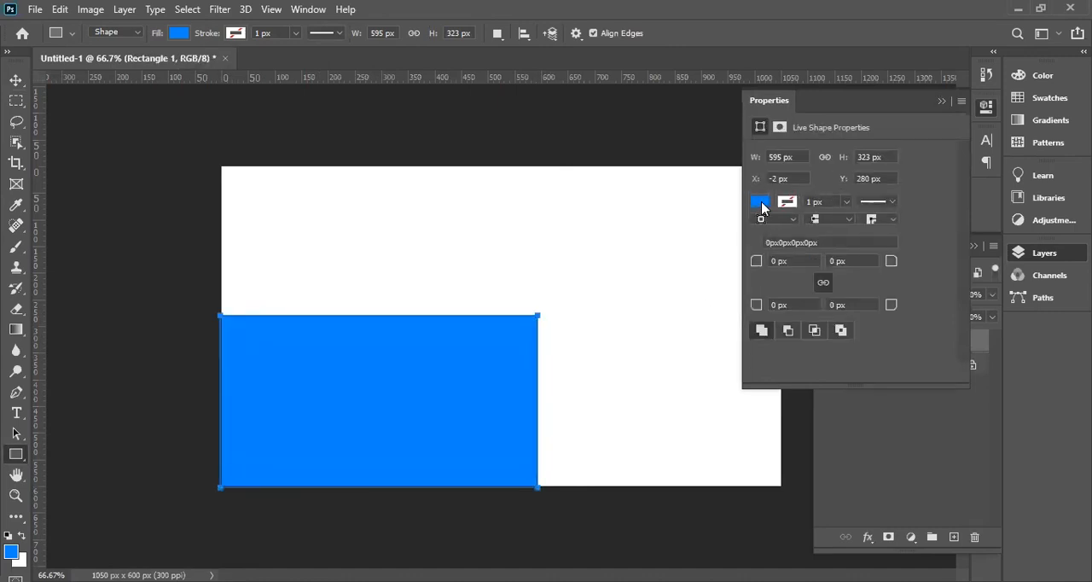
Change the rectangle's fill to black from the Grayscale swatches and deselect the shape.
left_click(759, 203)
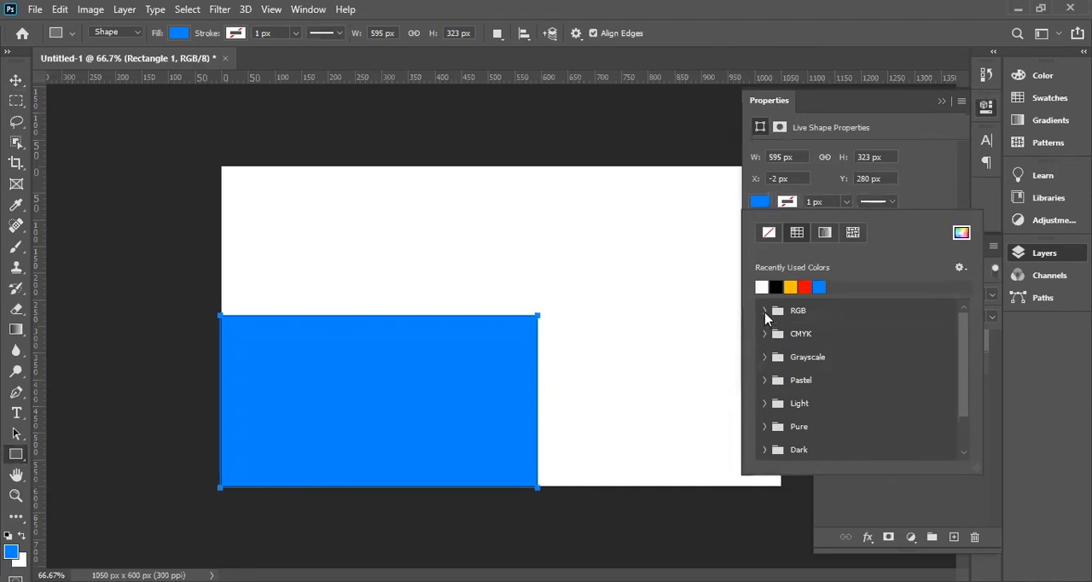
left_click(764, 312)
left_click(764, 311)
left_click(765, 357)
left_click(765, 357)
left_click(765, 357)
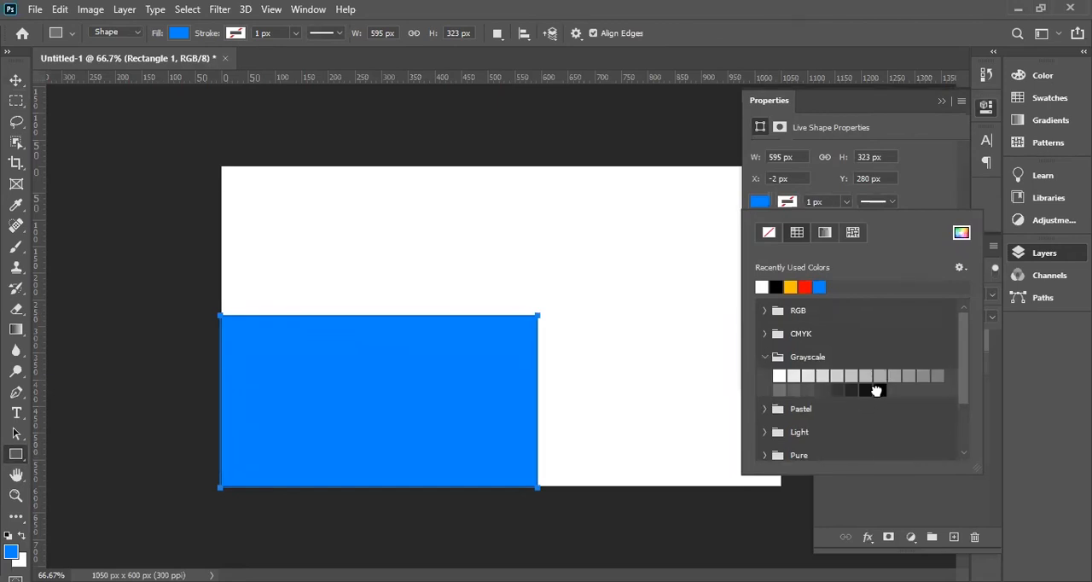
left_click(876, 390)
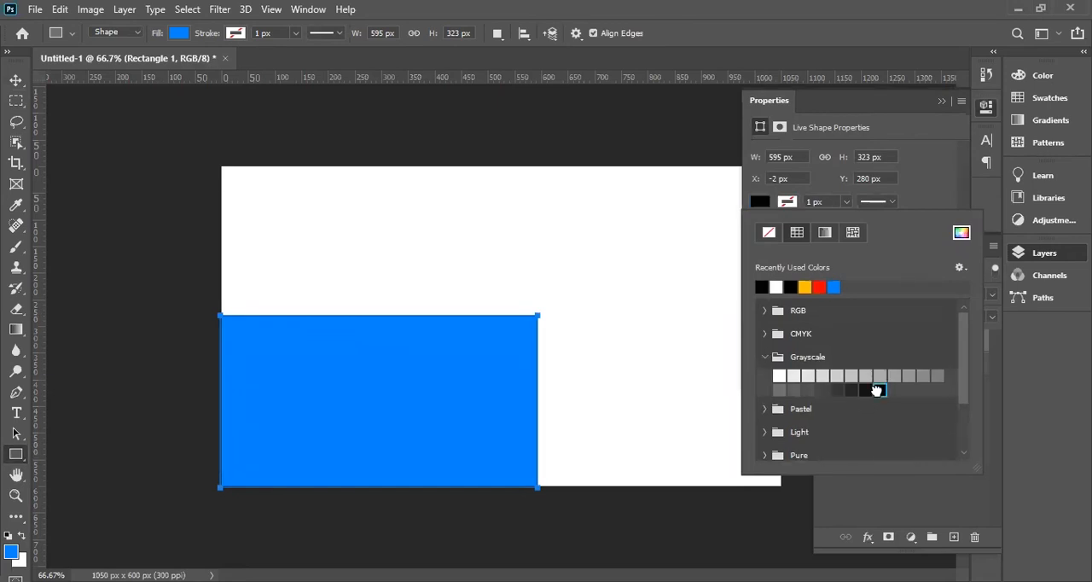
left_click(15, 80)
left_click(178, 276)
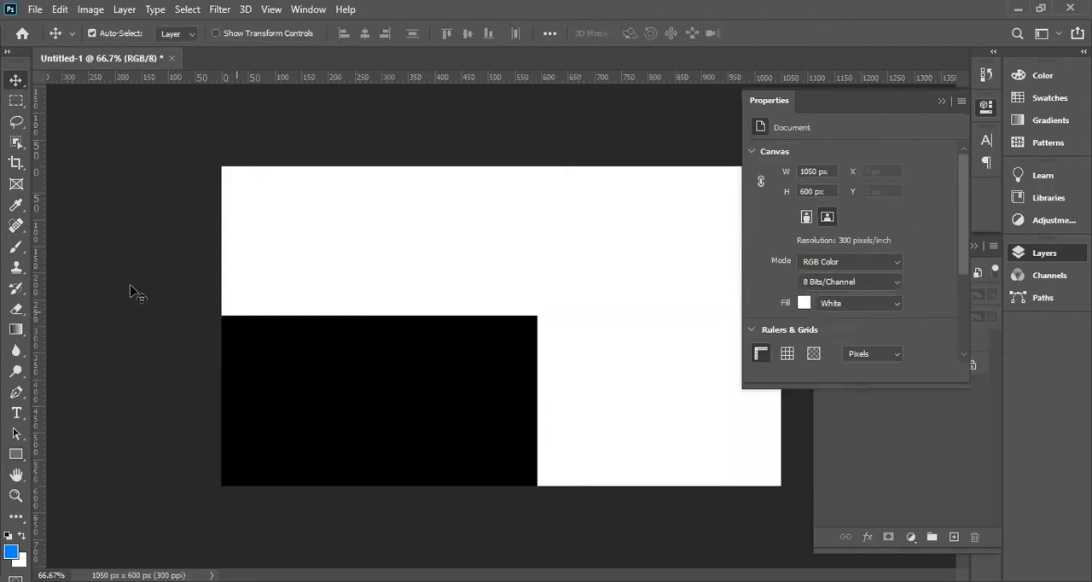
Draw a tall blue rectangle about 128 × 467 px beside the black one and move it against the black rectangle's right edge.
left_click(17, 455)
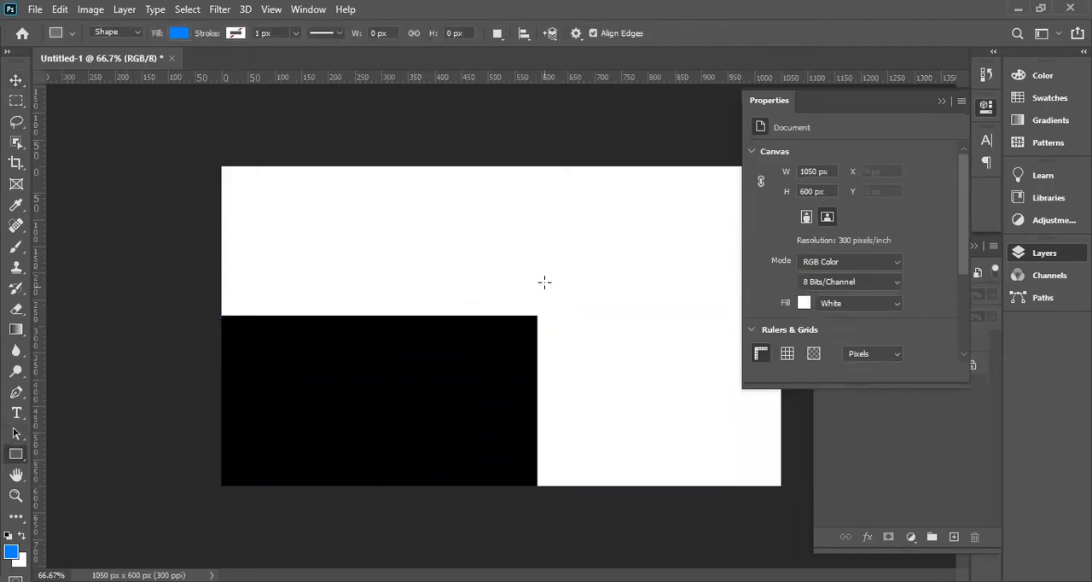
left_click_drag(545, 239, 613, 489)
key("v")
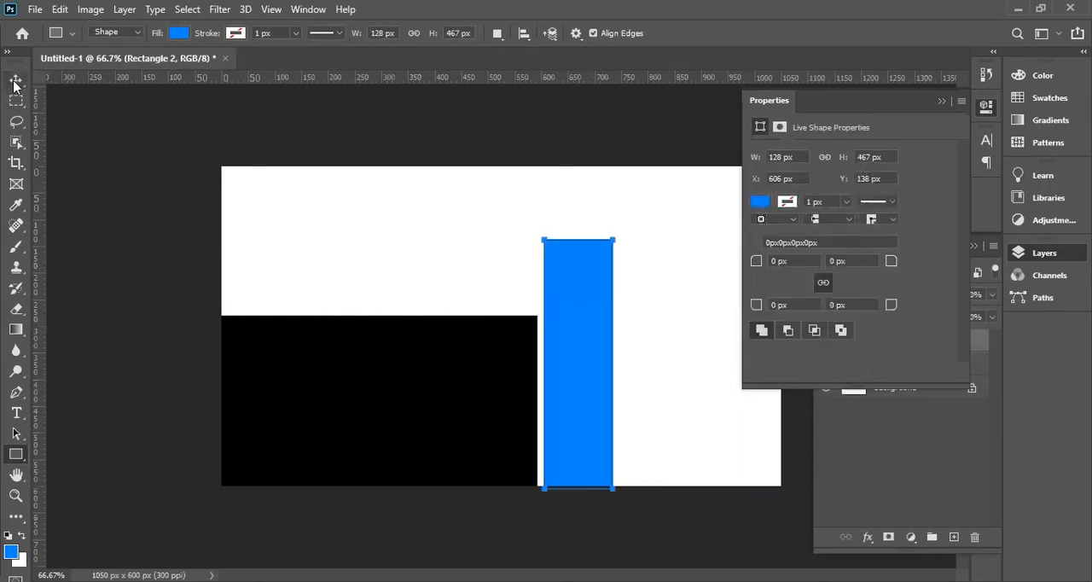
left_click_drag(588, 307, 575, 304)
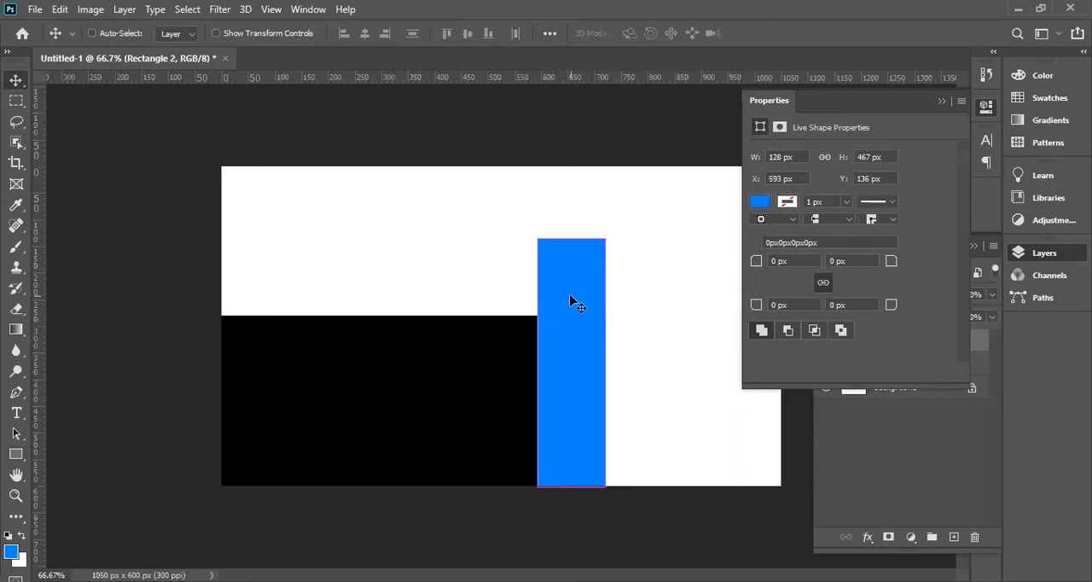
Rotate the tall blue rectangle about -8.55° and nudge it slightly down and to the left.
key("ctrl+t")
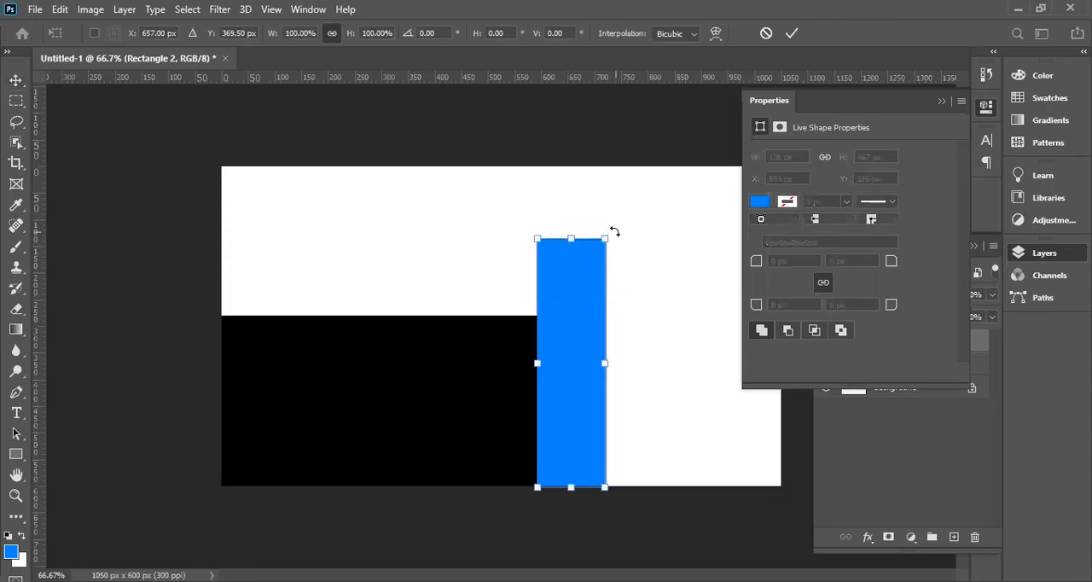
left_click_drag(615, 230, 597, 216)
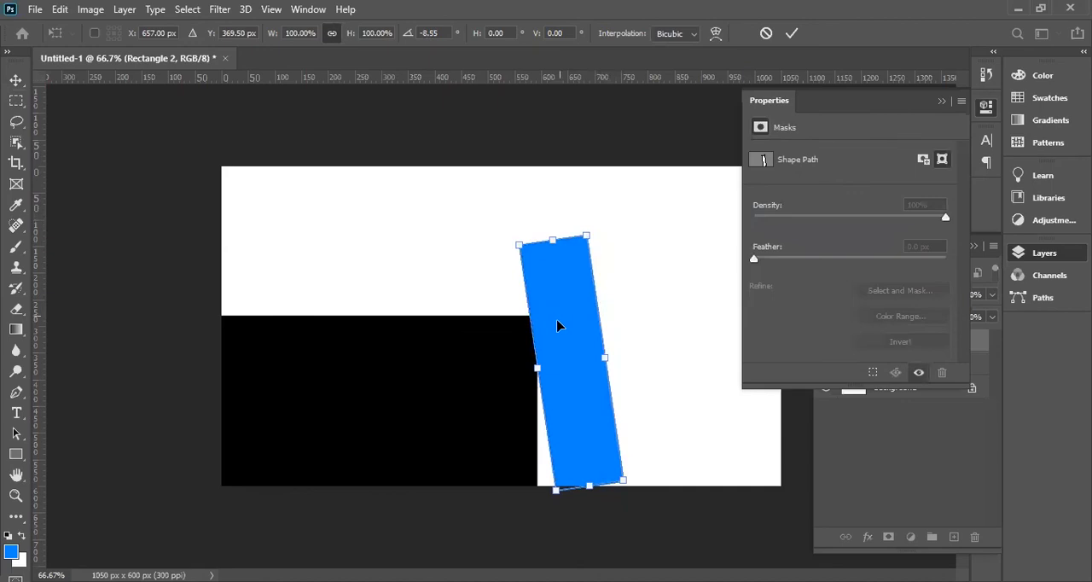
left_click_drag(561, 324, 557, 331)
key("Return")
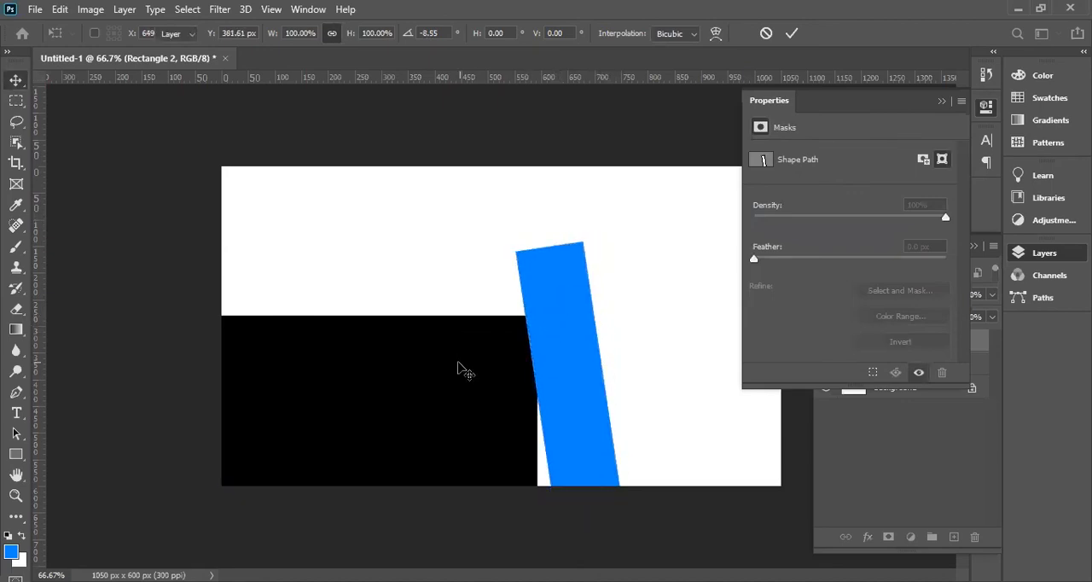
Shorten the black rectangle with Free Transform by lowering its top edge slightly.
left_click(459, 363, "ctrl")
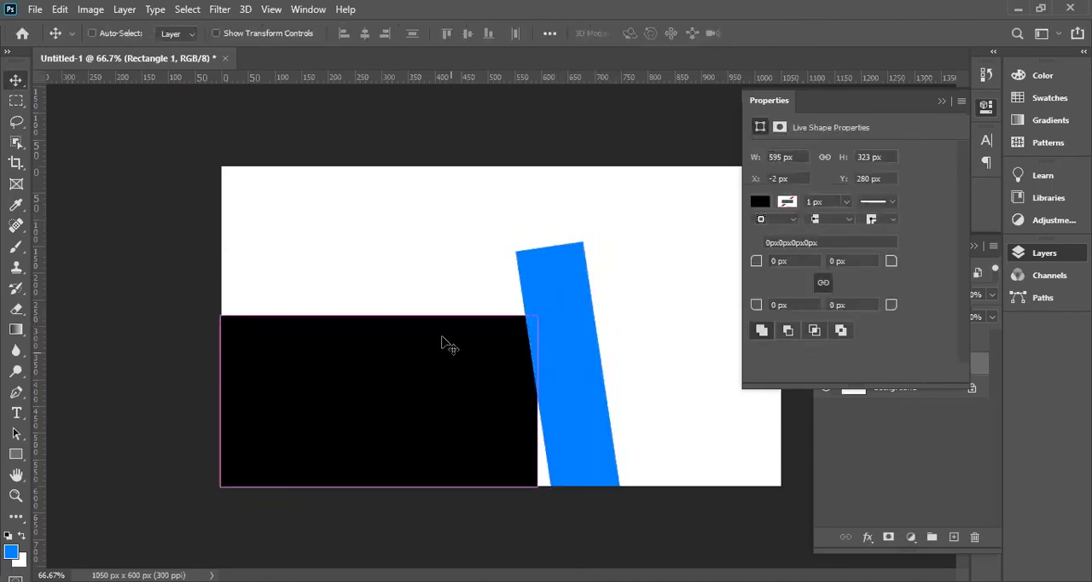
key("ctrl+t")
left_click_drag(382, 320, 382, 329)
key("Escape")
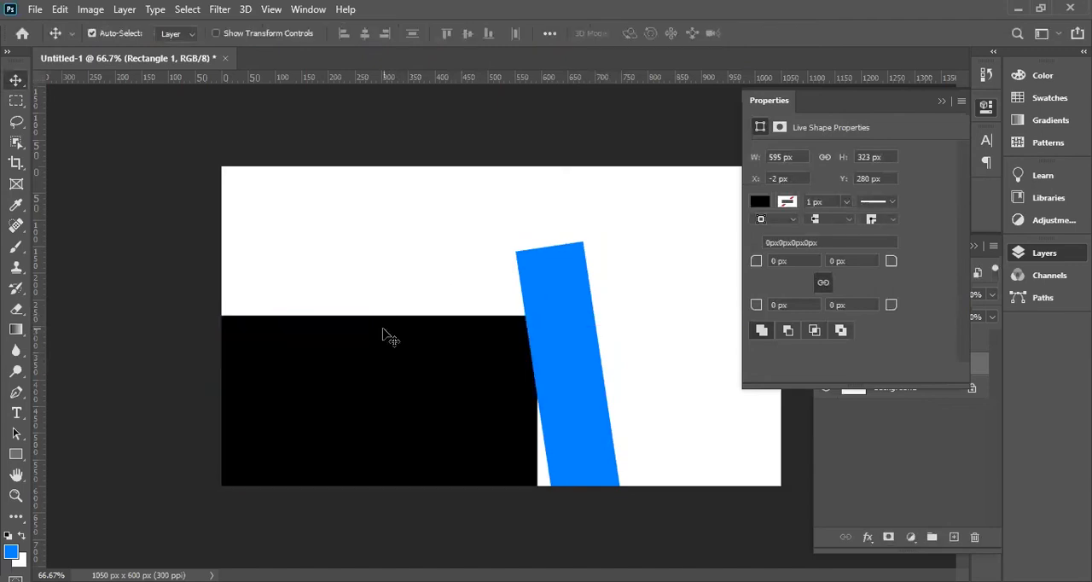
key("ctrl+t")
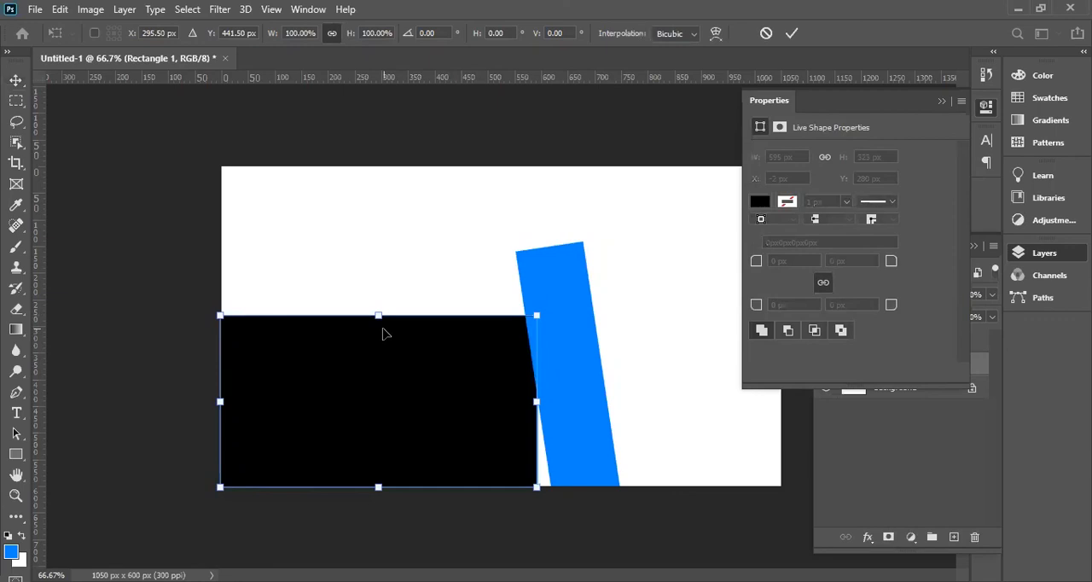
left_click_drag(378, 320, 378, 342)
key("Return")
Shift the slanted blue bar left over the black rectangle's right edge and make it slightly shorter and narrower.
left_click_drag(551, 407, 545, 404)
left_click(556, 332)
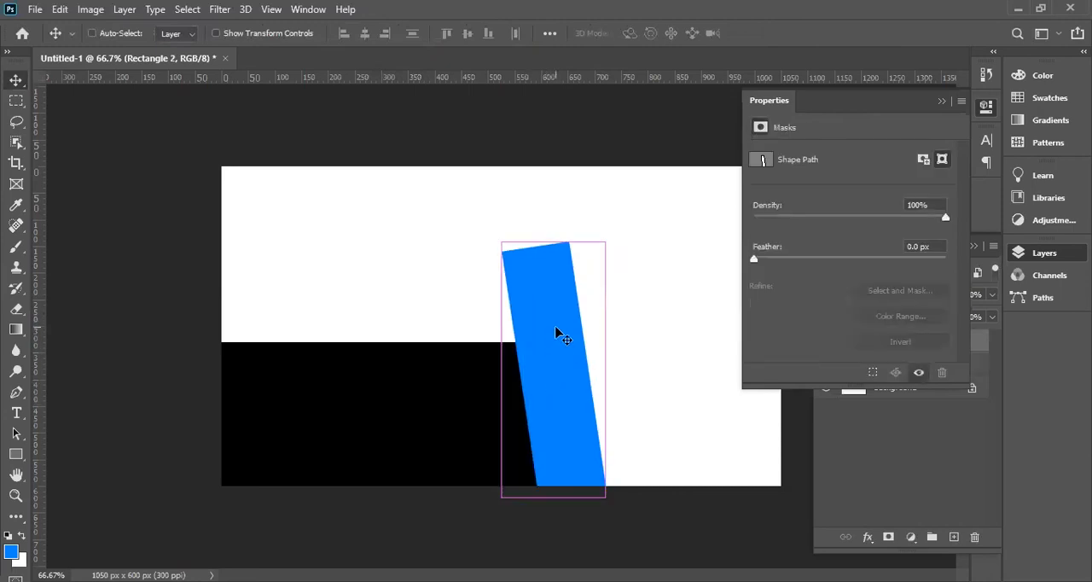
key("ctrl+t")
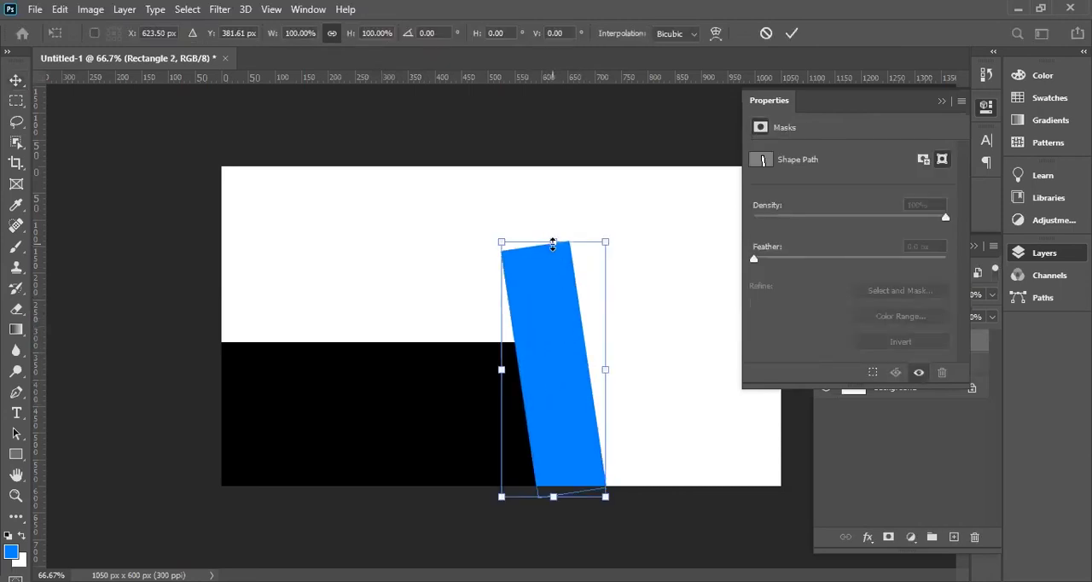
left_click_drag(553, 245, 553, 265)
left_click_drag(605, 380, 602, 381)
key("Return")
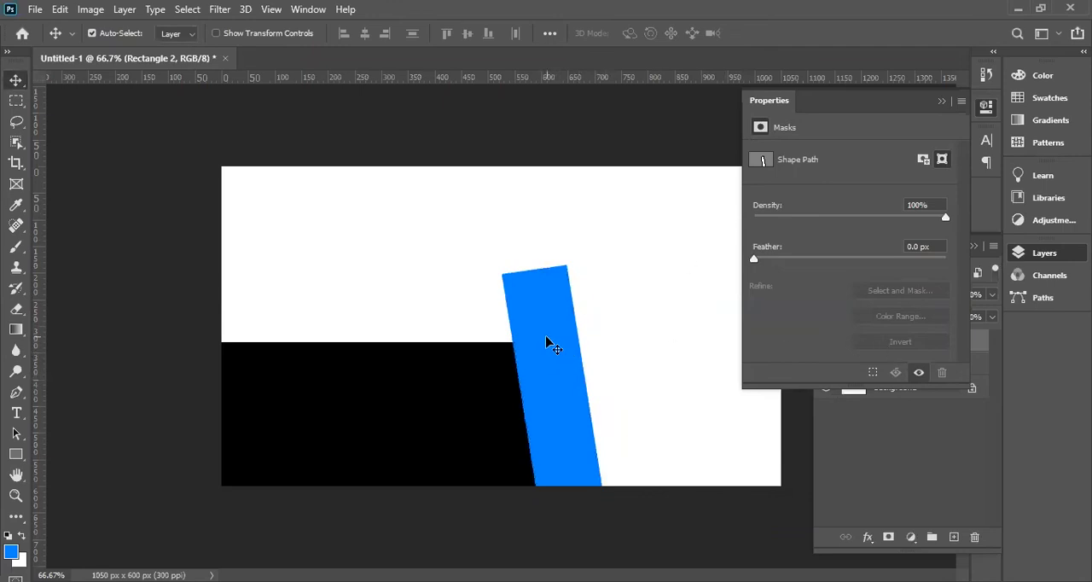
Recolour the slanted blue bar (Rectangle 2) to dark teal #00554e.
left_click(942, 101)
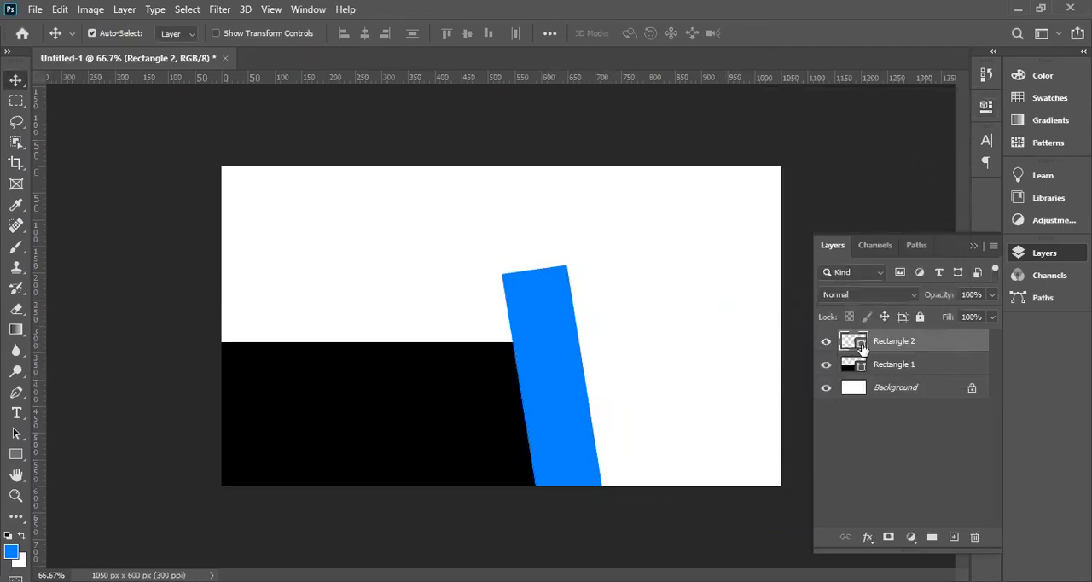
double_click(856, 342)
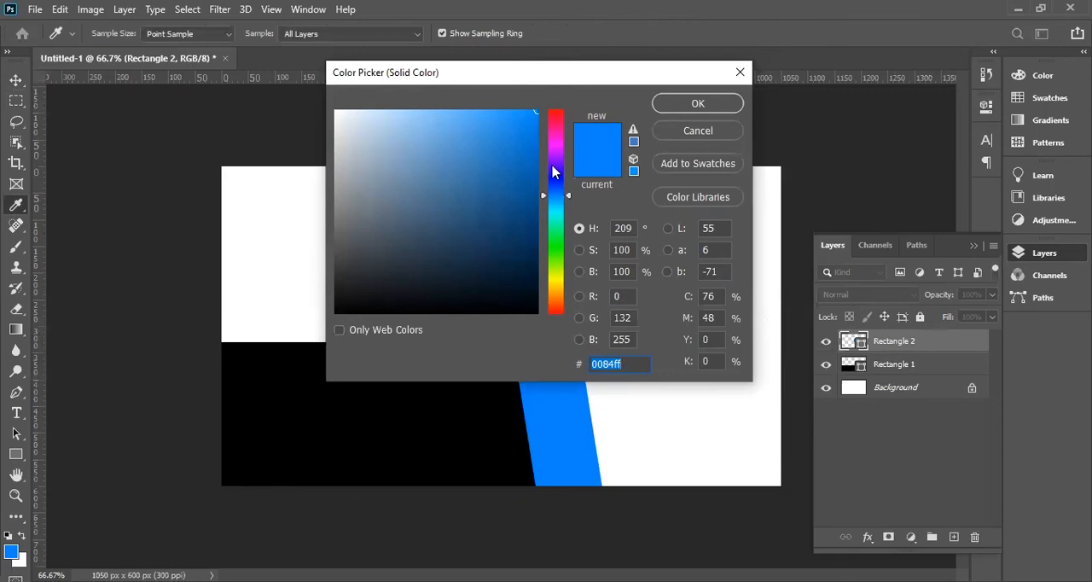
left_click_drag(535, 75, 665, 100)
left_click_drag(671, 182, 673, 248)
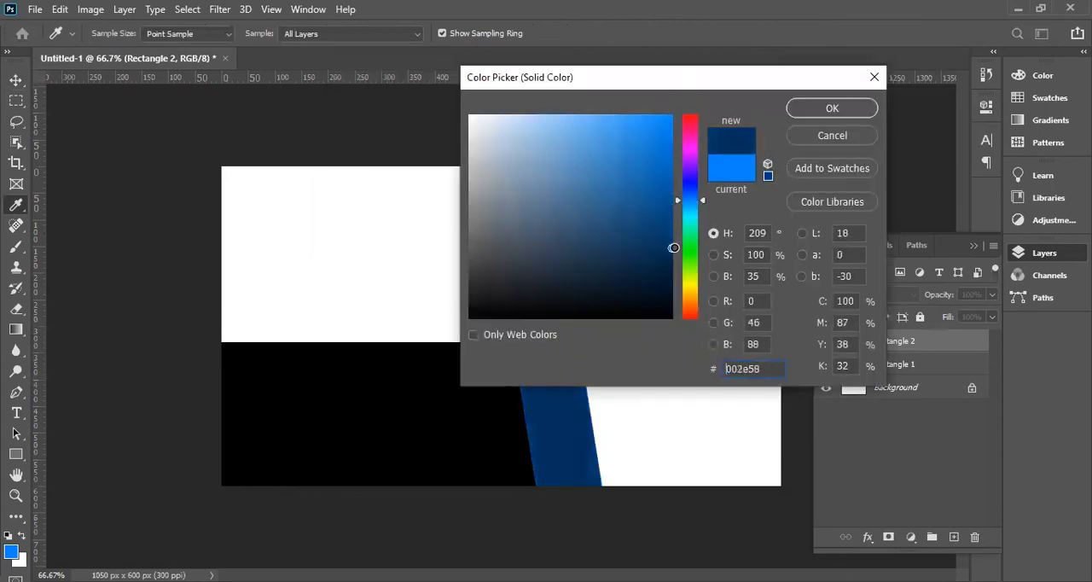
left_click(651, 236)
left_click_drag(690, 205, 674, 250)
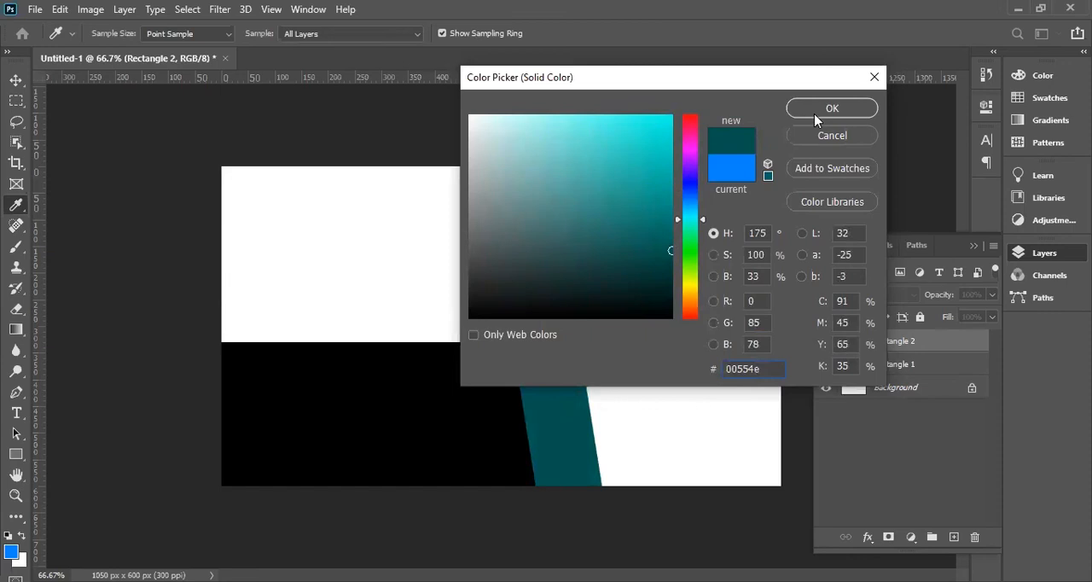
left_click(816, 111)
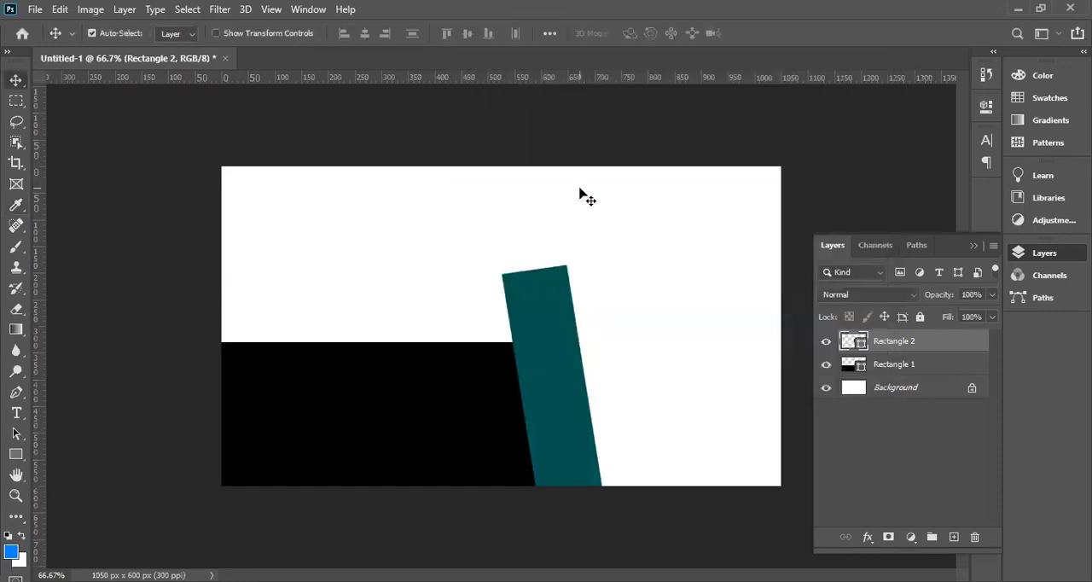
Add a Drop Shadow effect to the slanted teal bar and reduce its fill opacity to 92%.
right_click(860, 340)
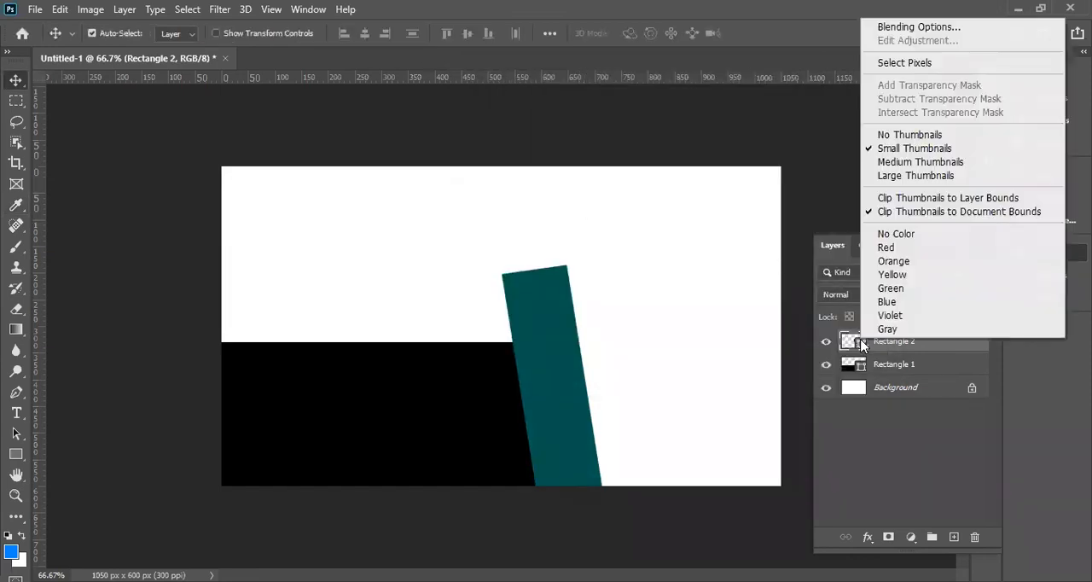
left_click(914, 30)
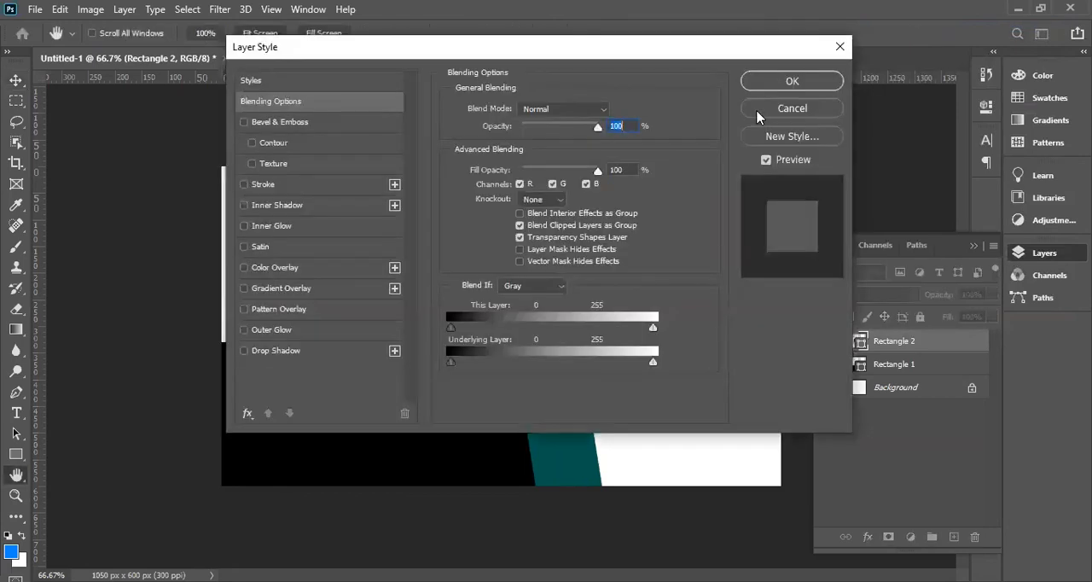
left_click(244, 351)
left_click_drag(395, 53, 616, 88)
left_click(704, 324)
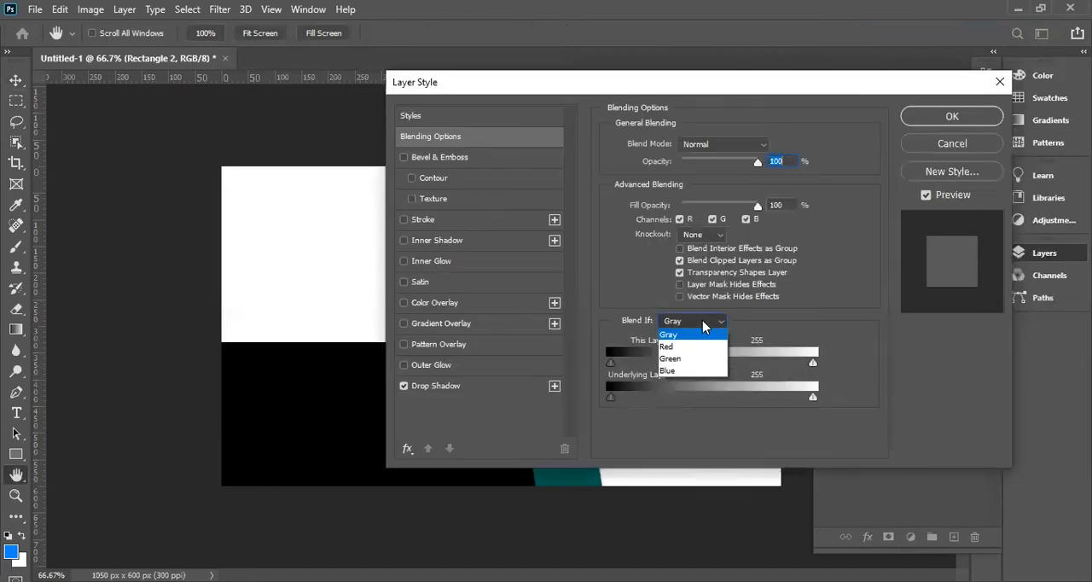
left_click(700, 329)
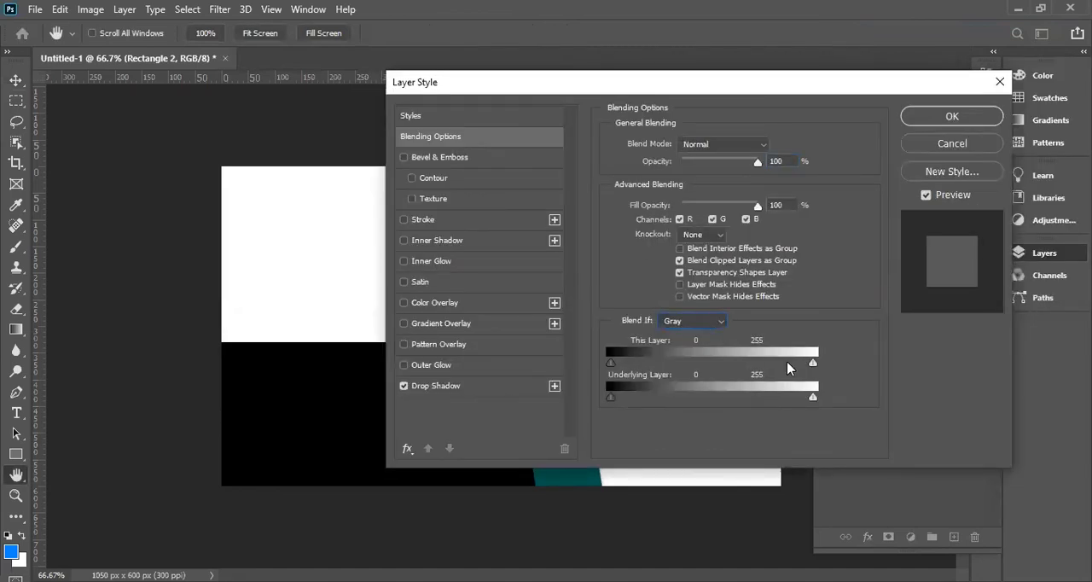
left_click_drag(693, 88, 652, 137)
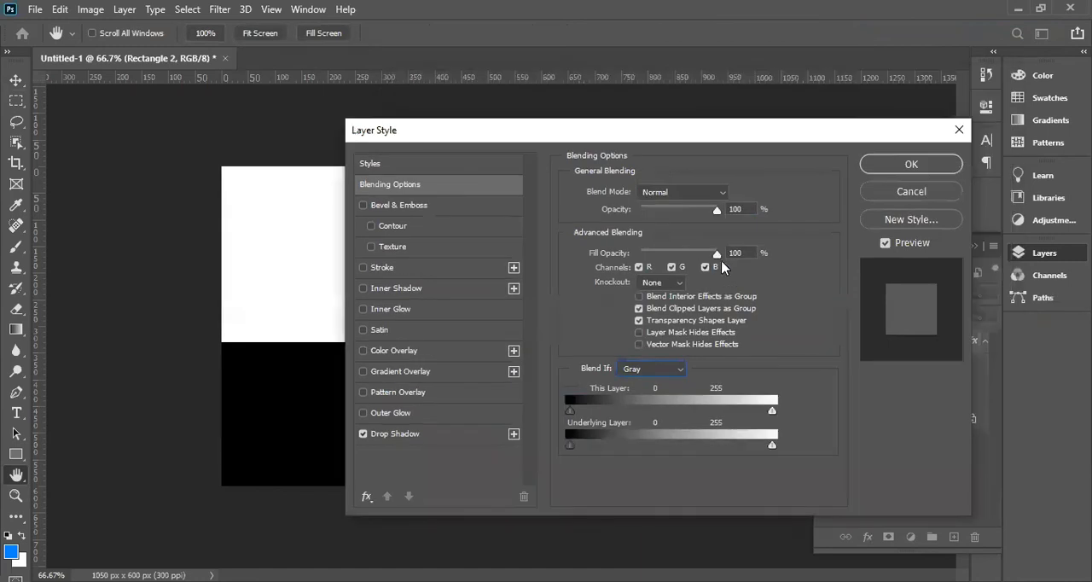
left_click_drag(717, 253, 710, 253)
left_click_drag(449, 137, 668, 142)
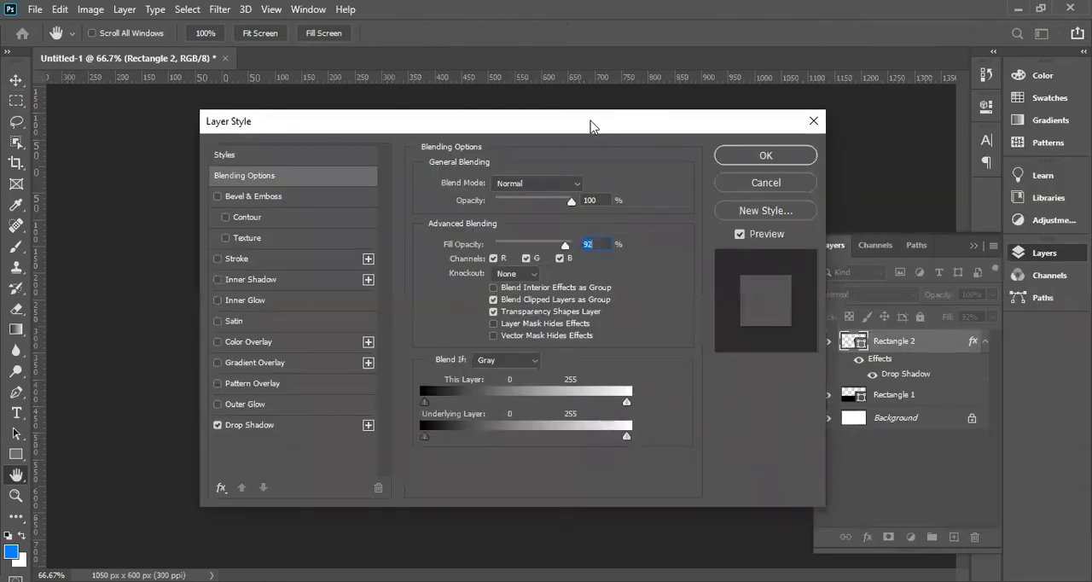
left_click_drag(592, 126, 923, 124)
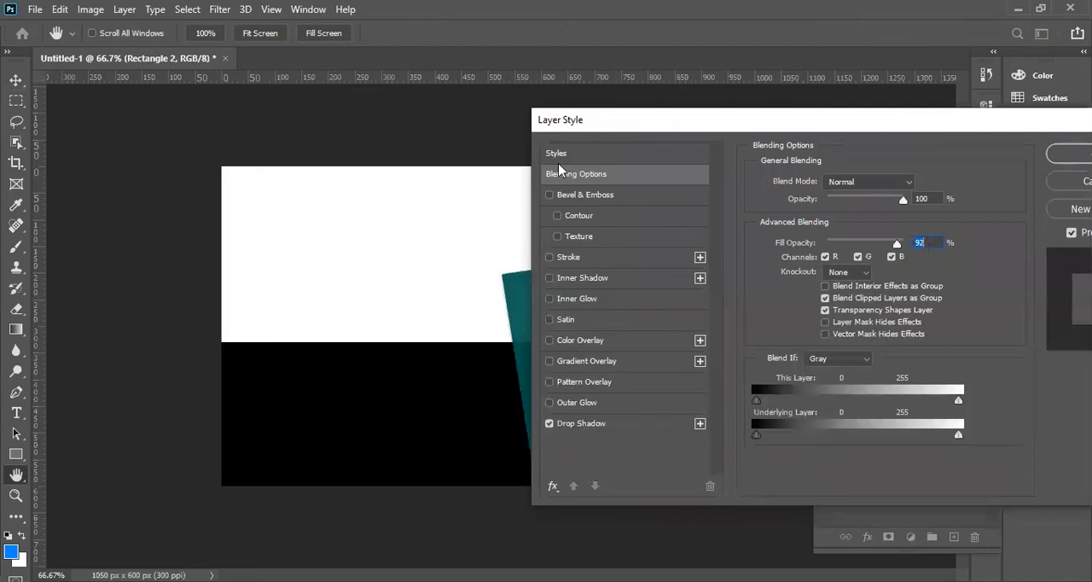
left_click_drag(588, 119, 651, 110)
Try out Outer Glow, Pattern Overlay, Gradient Overlay and Color Overlay on the teal bar, switching each one off again.
left_click(613, 395)
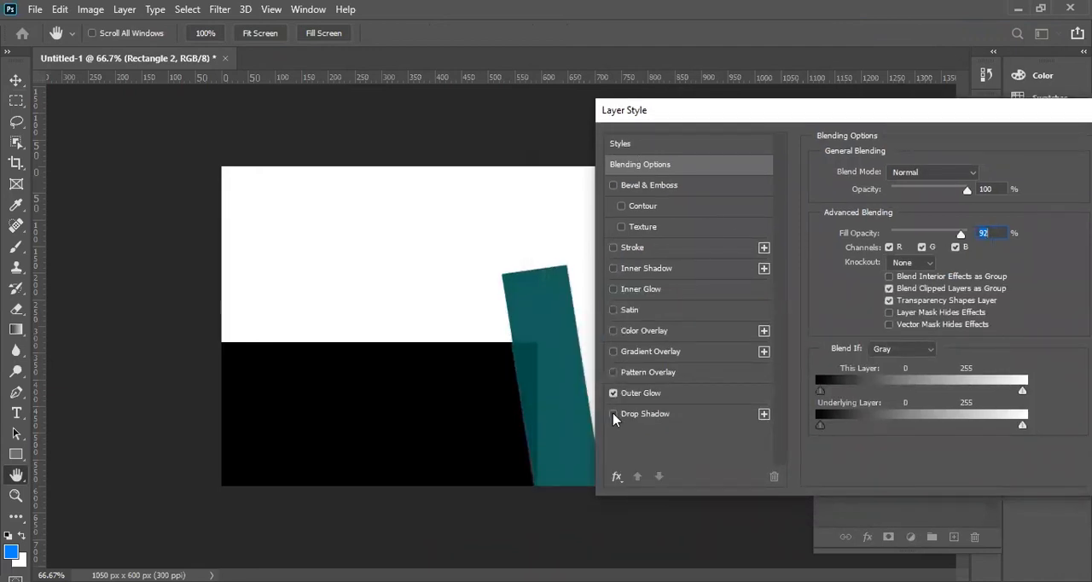
left_click(614, 393)
left_click(613, 413)
left_click(613, 374)
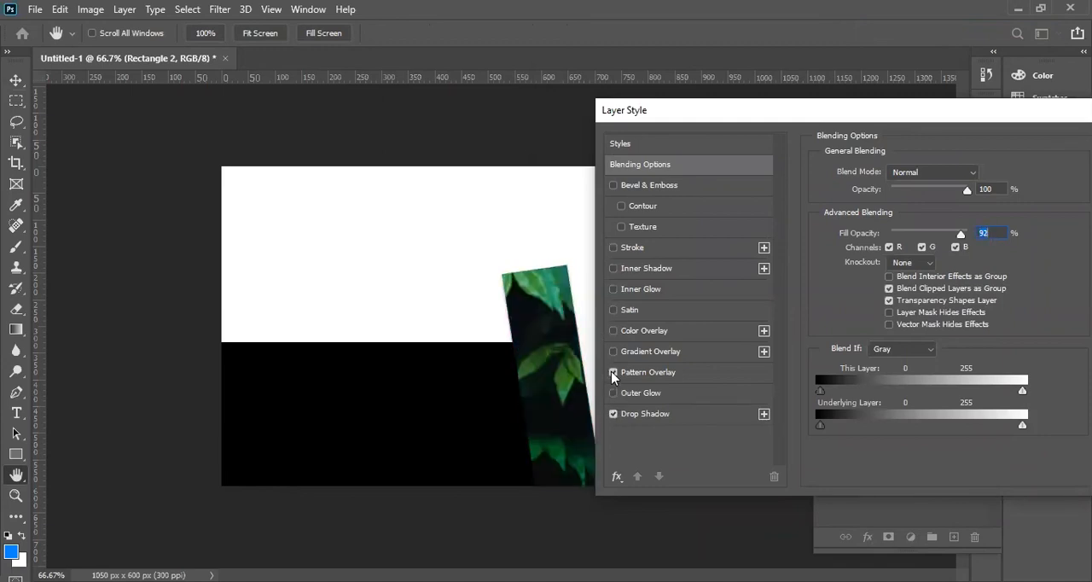
left_click(613, 374)
left_click(613, 351)
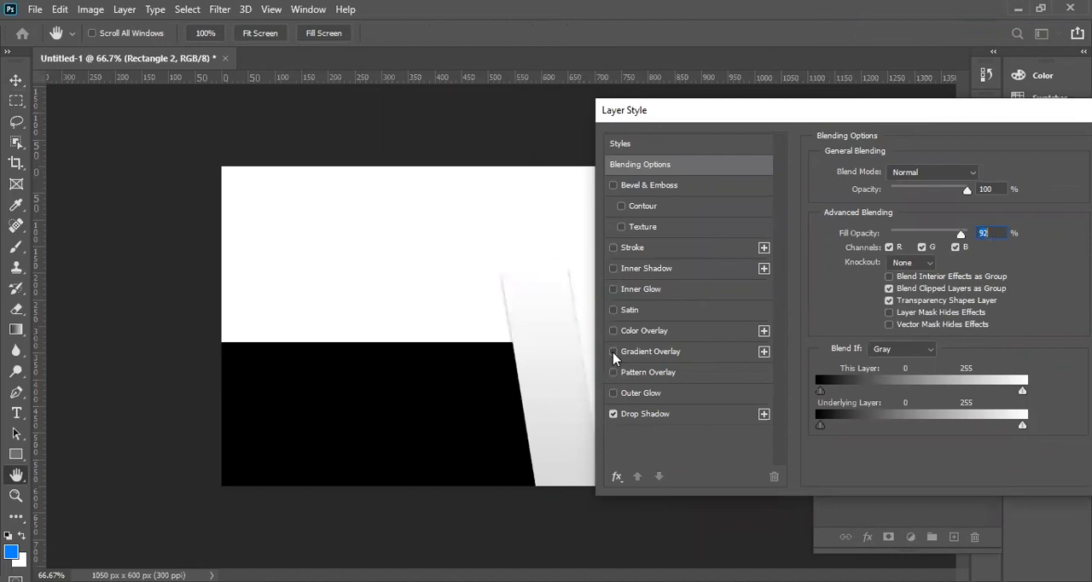
left_click(613, 352)
left_click(614, 352)
left_click(614, 352)
left_click(613, 331)
left_click(614, 330)
Add a Satin effect alongside the teal bar's Drop Shadow and apply the layer style.
left_click(613, 310)
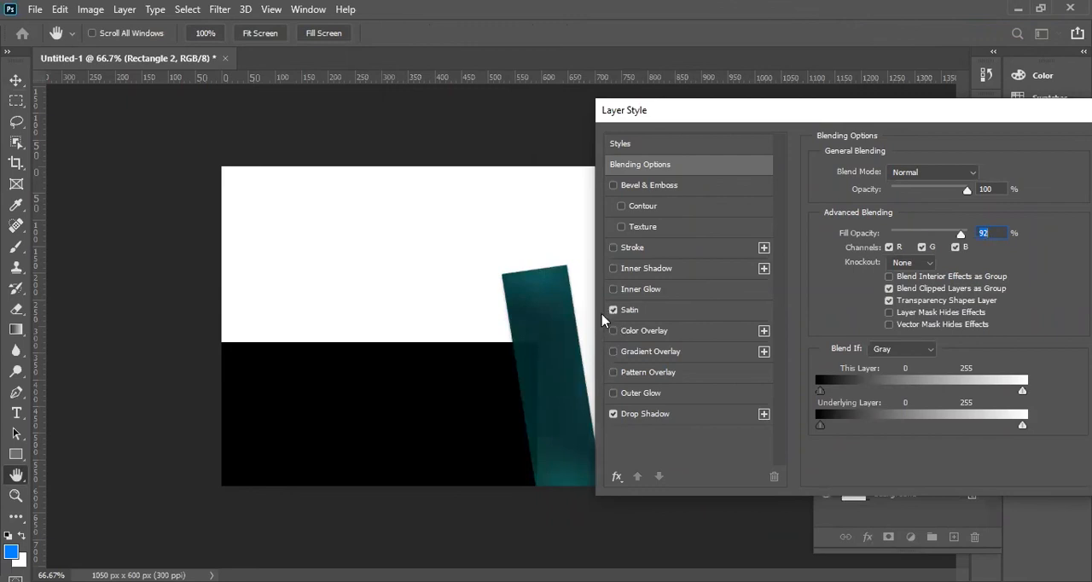
left_click(614, 416)
left_click_drag(844, 111, 601, 109)
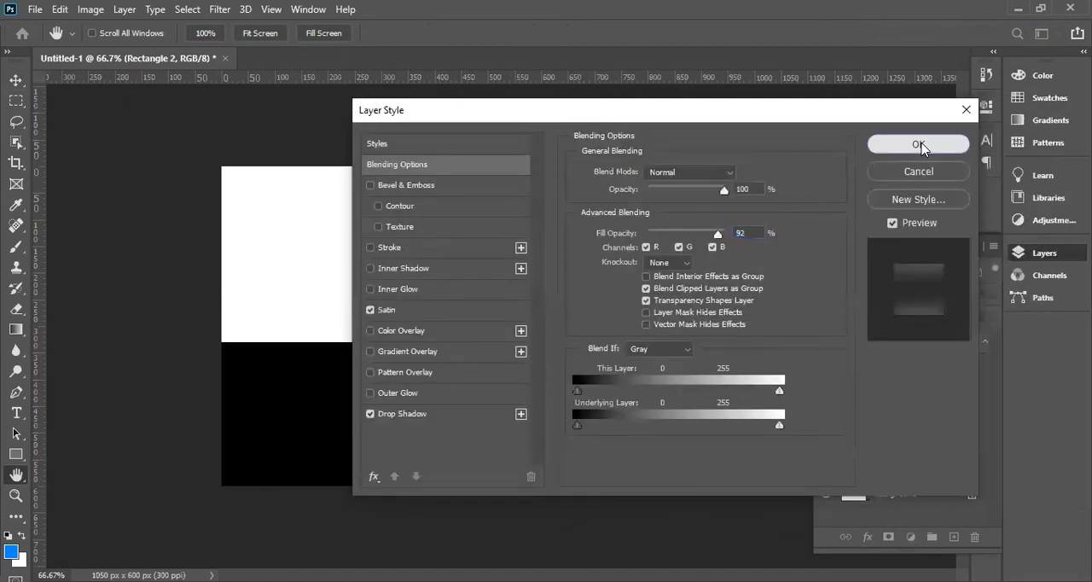
left_click(921, 145)
Move the teal bar's layer below the black rectangle and back above it, and recolour the bar to #00998c.
left_click_drag(895, 349, 890, 422)
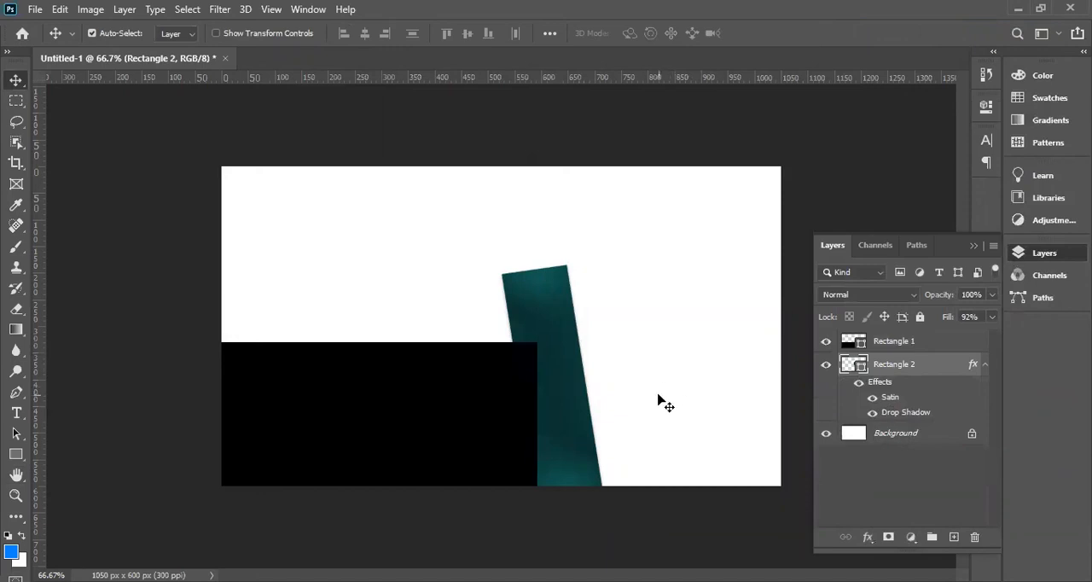
left_click_drag(877, 369, 874, 342)
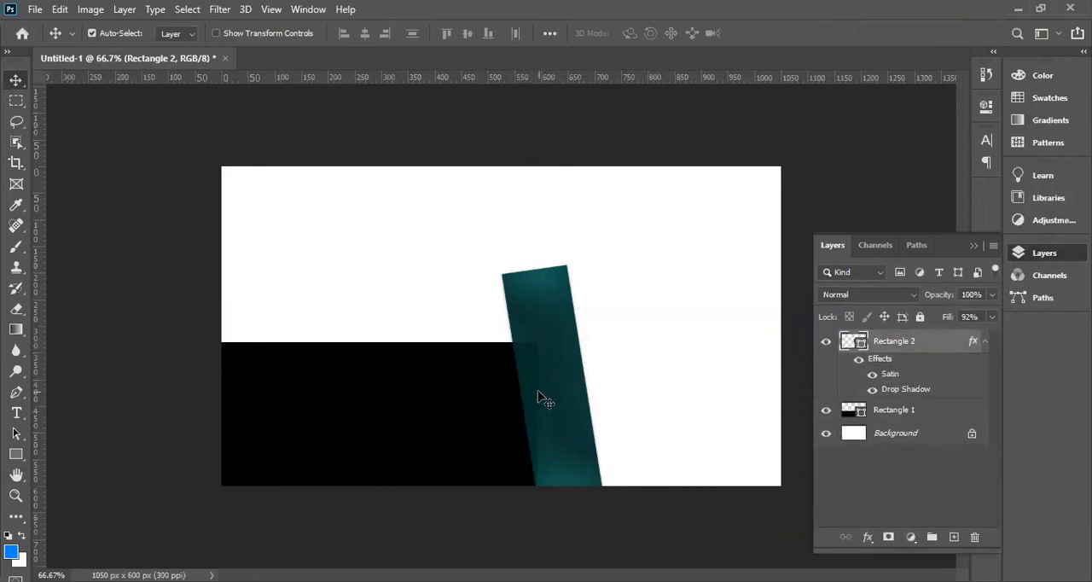
double_click(860, 345)
left_click_drag(671, 239, 685, 192)
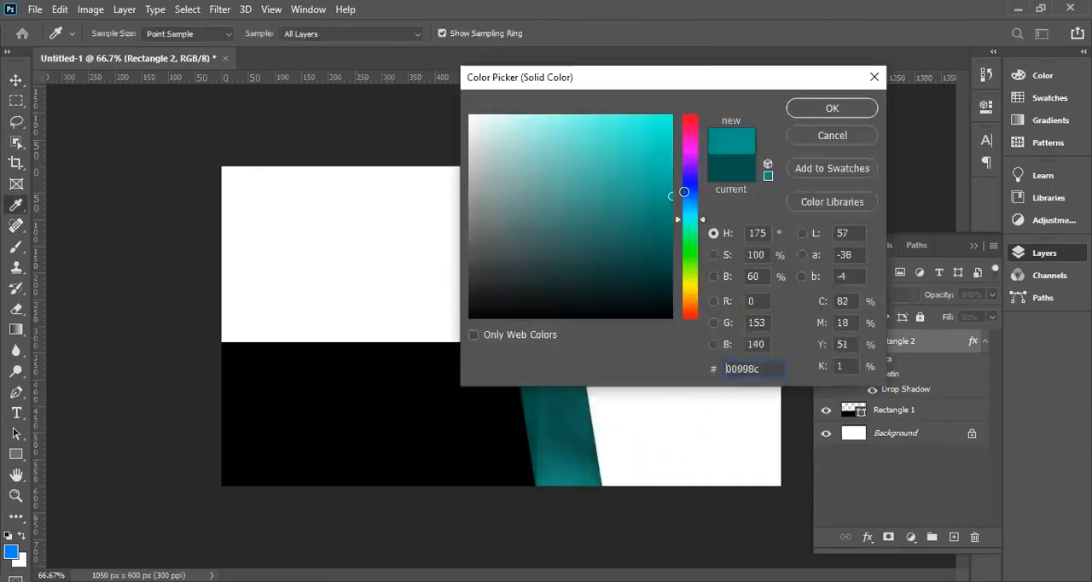
left_click(829, 108)
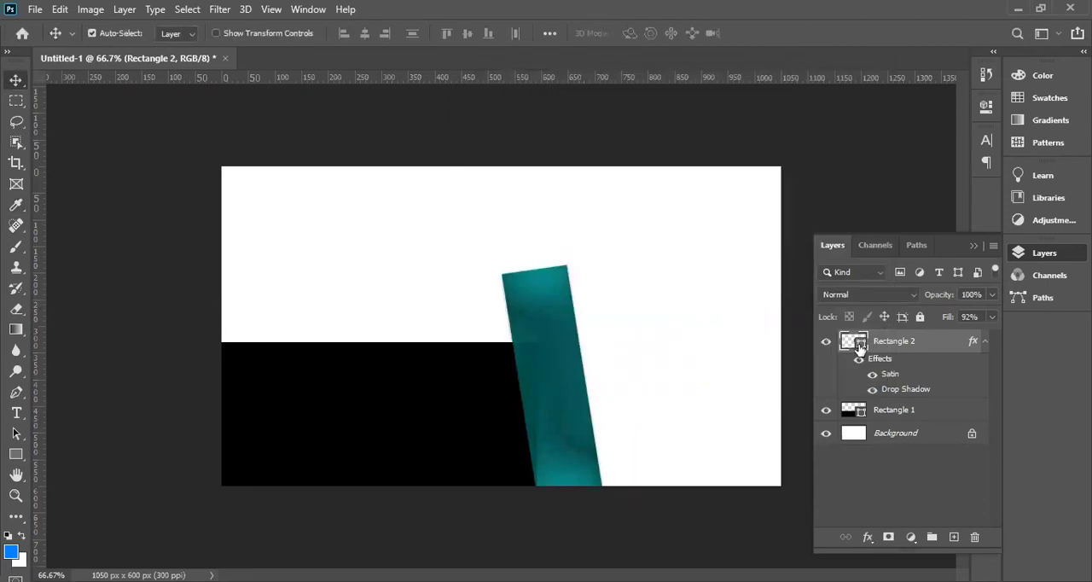
double_click(860, 348)
mouse_move(666, 181)
left_mouse_down()
mouse_move(677, 174)
mouse_move(671, 135)
left_mouse_up()
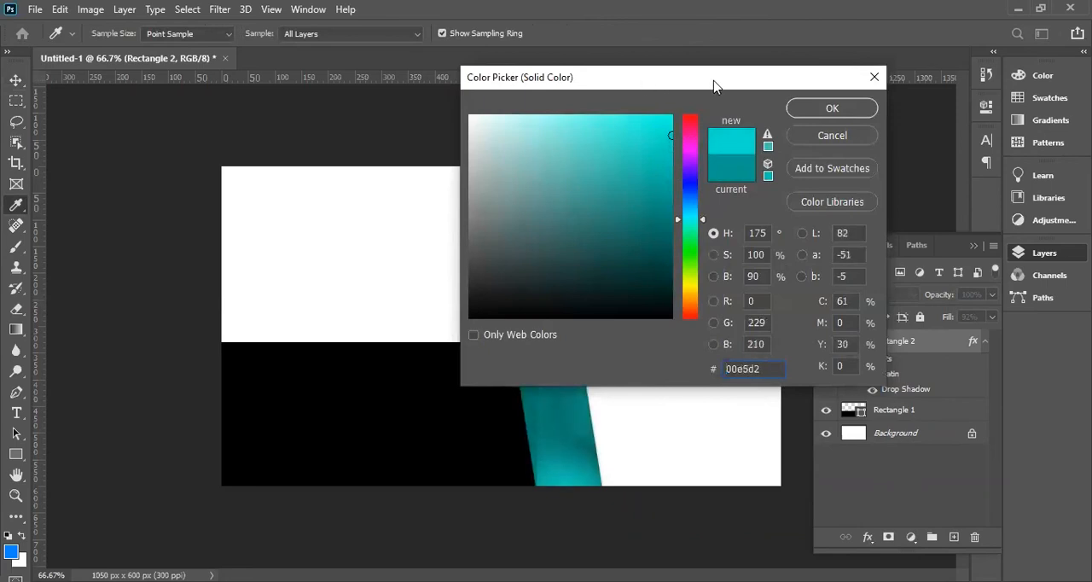
left_click_drag(714, 82, 820, 104)
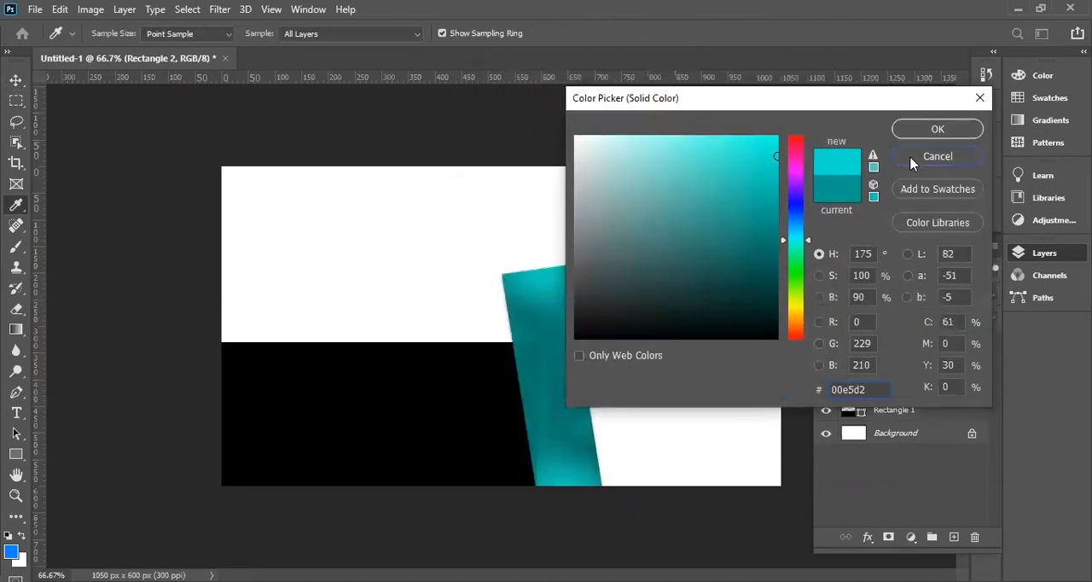
key("Escape")
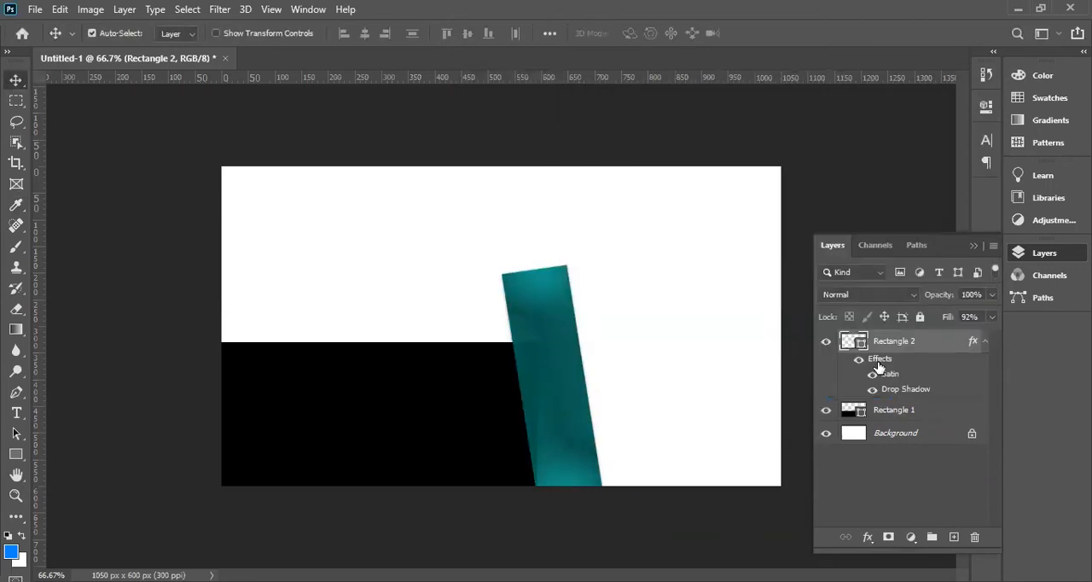
Try disabling the slanted bar's layer effects, and undo the edits back to the plain dark teal bar without effects.
right_click(974, 343)
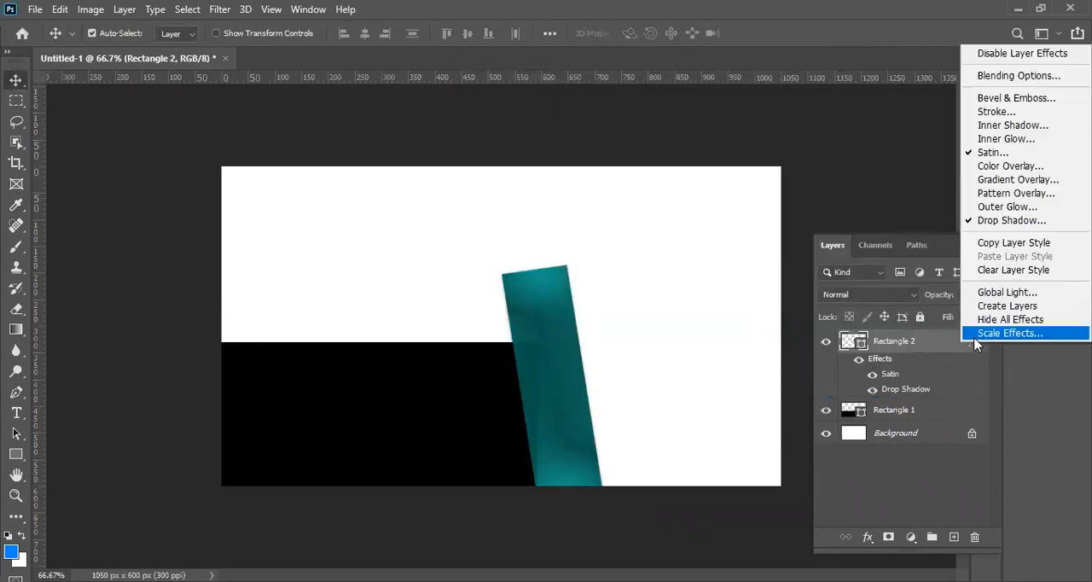
left_click(994, 56)
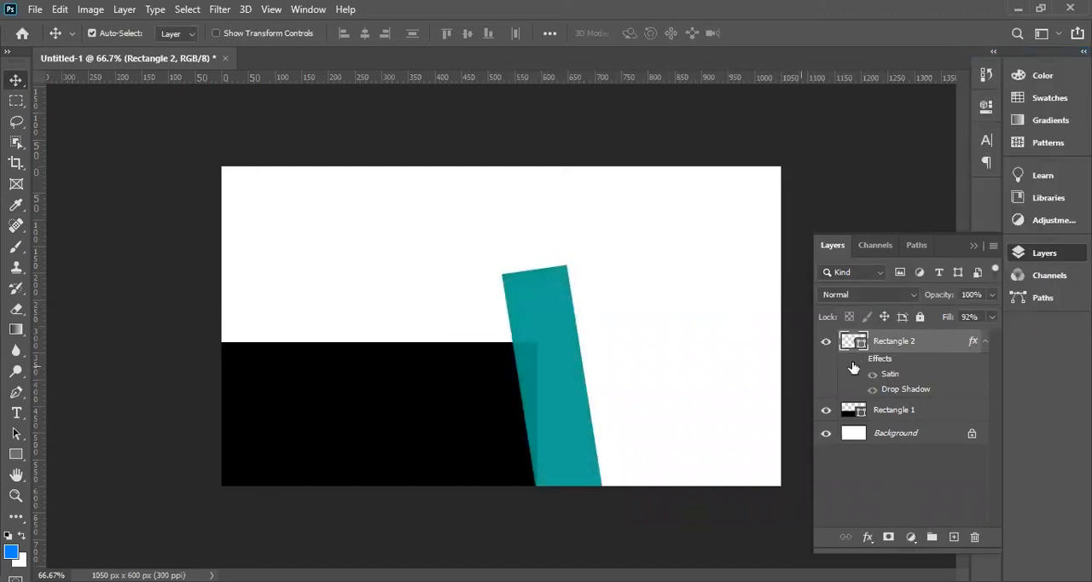
key("ctrl+z")
key("ctrl+z")
key("ctrl+z")
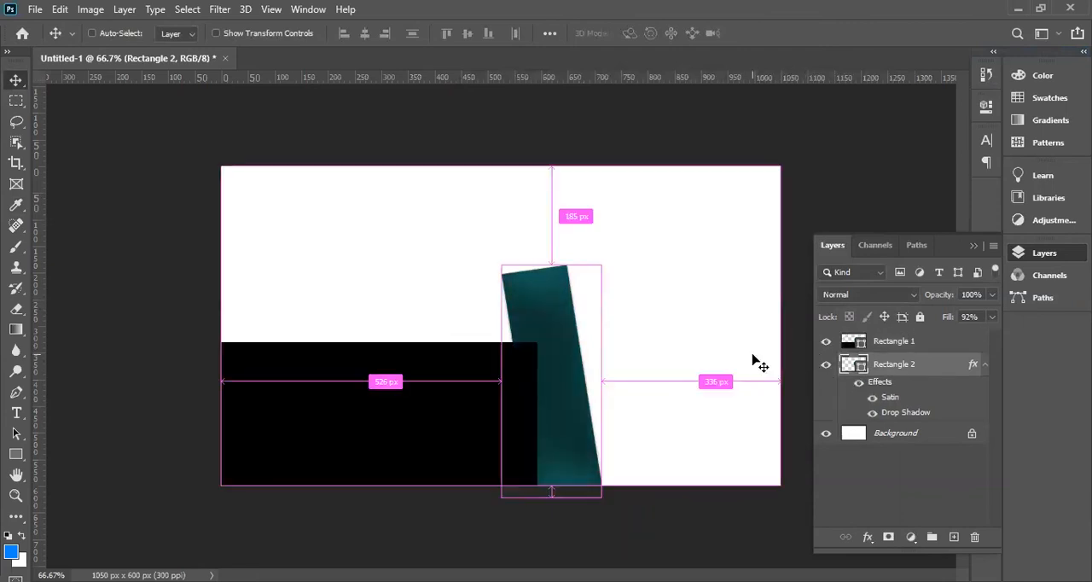
key("ctrl+z")
key("ctrl+z")
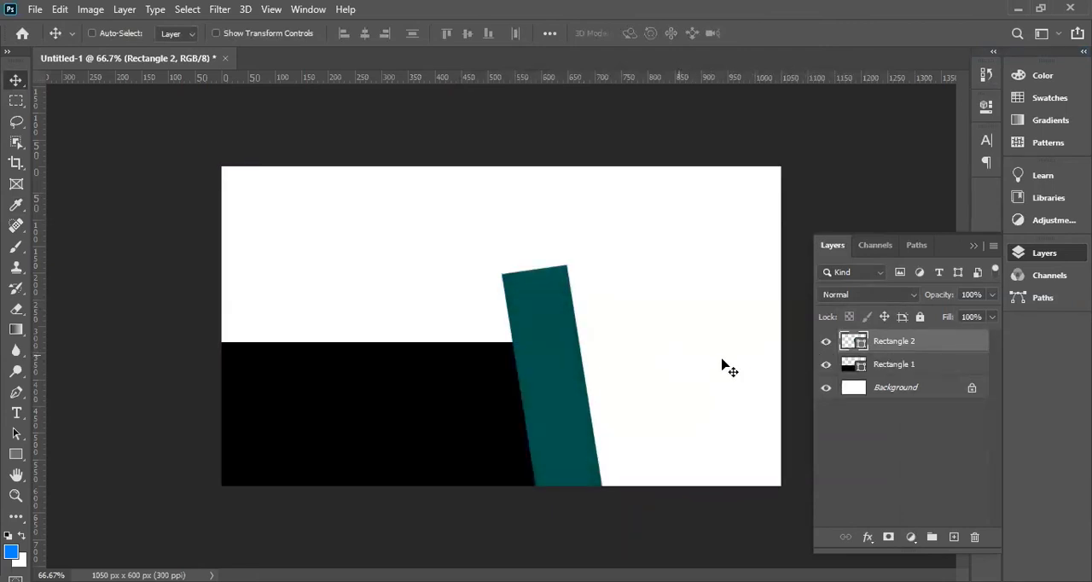
Reopen the blending options of the slanted teal bar and enable Drop Shadow.
right_click(857, 345)
left_click(906, 31)
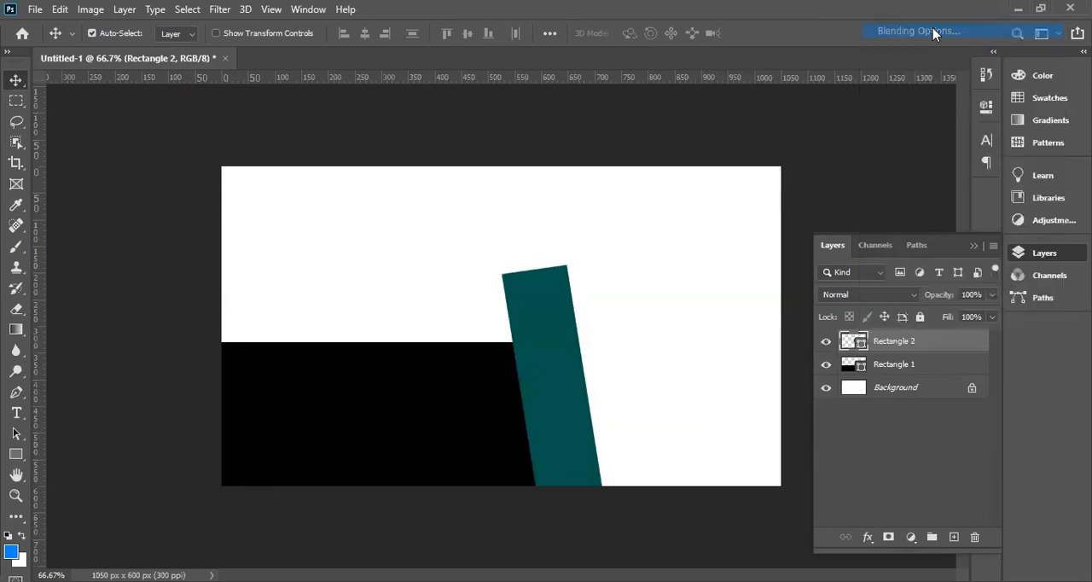
key("h")
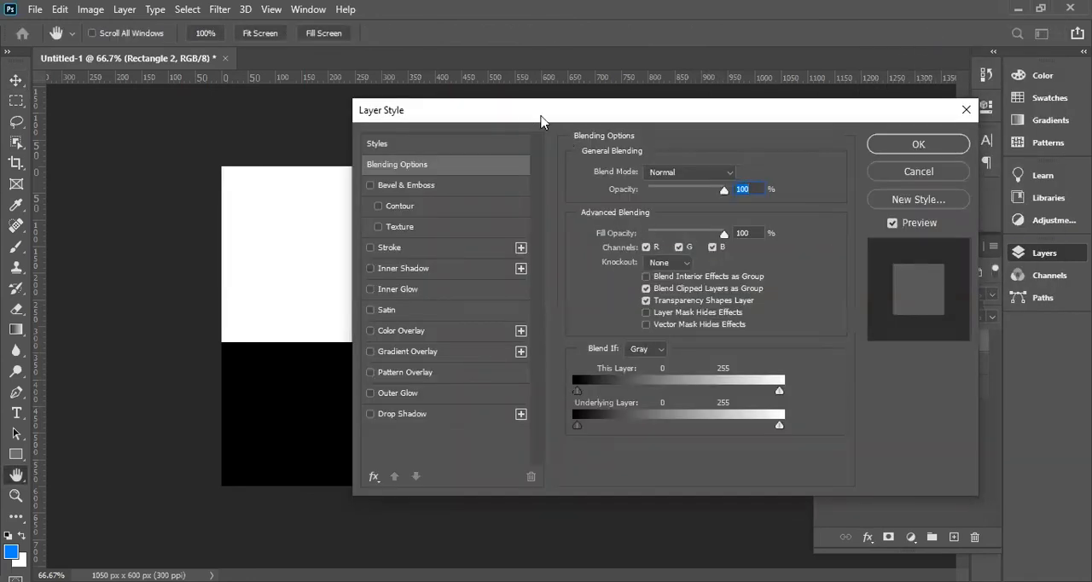
left_click_drag(542, 117, 863, 129)
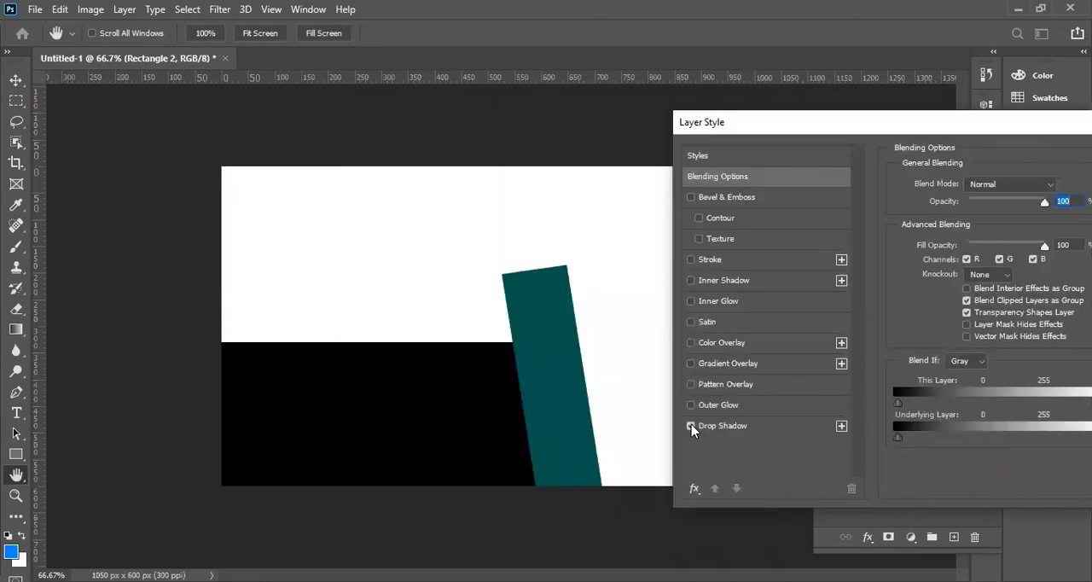
Try Gradient Overlay and Pattern Overlay on the slanted bar, switching each one off again.
left_click(689, 366)
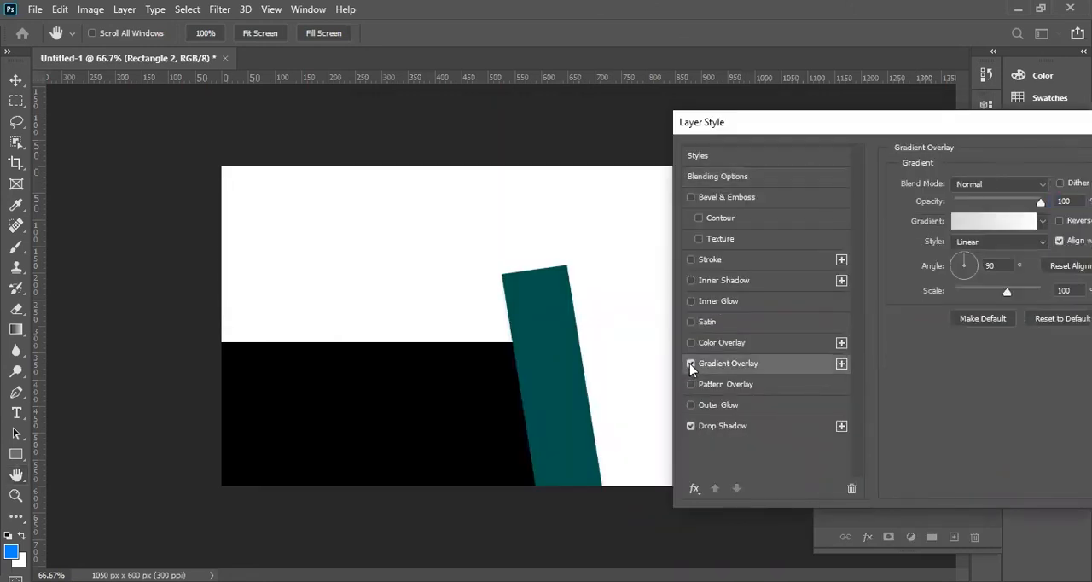
left_click(692, 364)
left_click(692, 385)
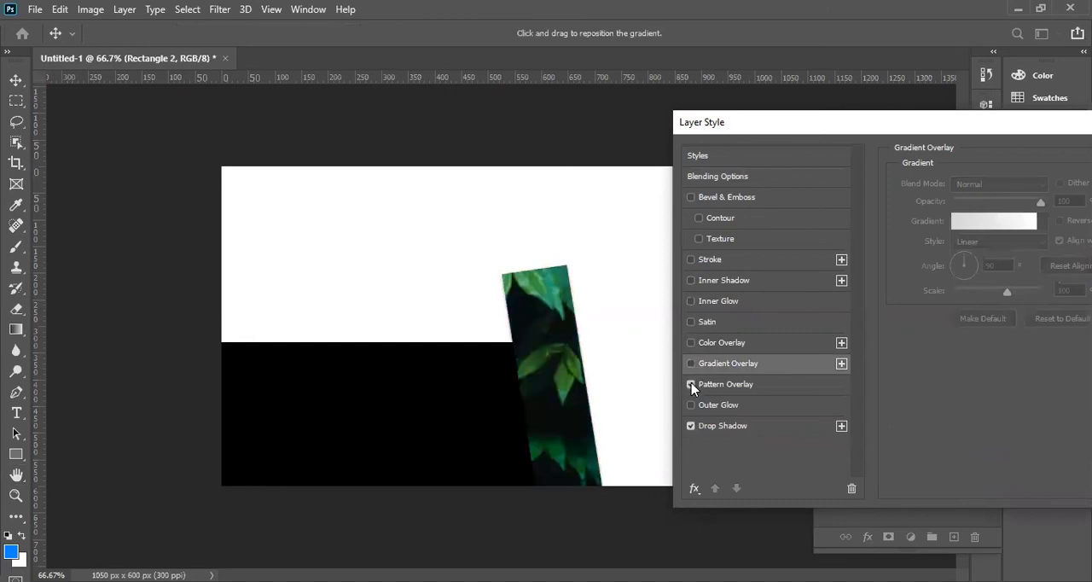
left_click(693, 385)
Try Color Overlay on the slanted bar and switch it off again, then enable Satin and apply the layer style.
left_click(691, 342)
left_click(721, 342)
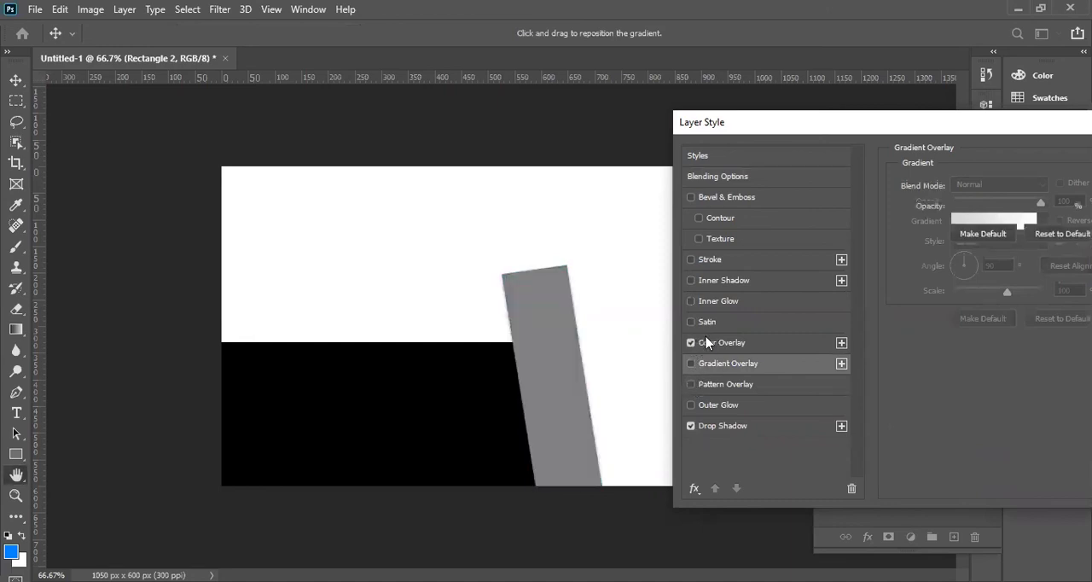
left_click(691, 322)
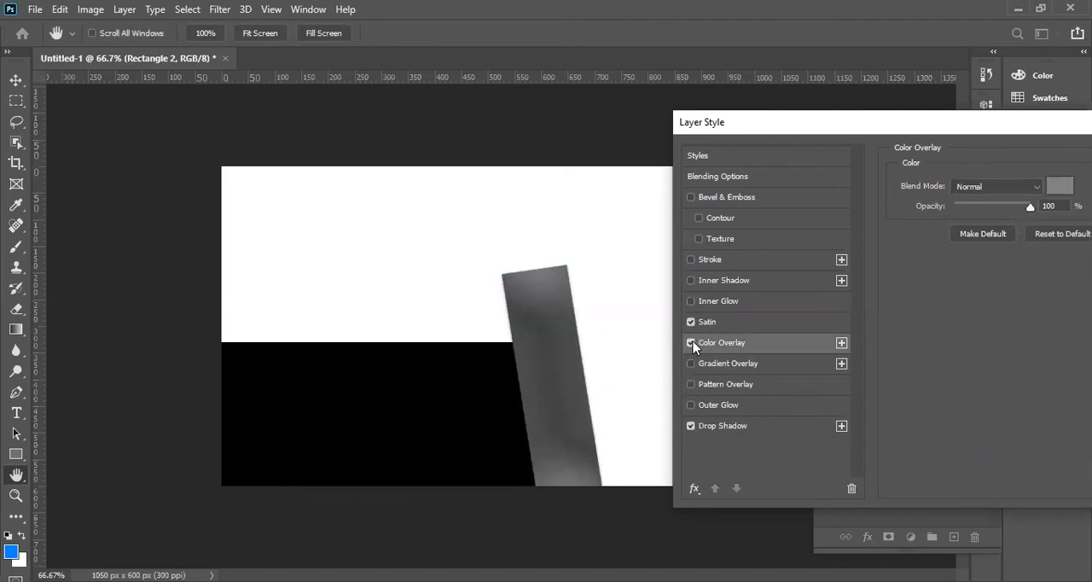
left_click(691, 343)
left_click(1022, 158)
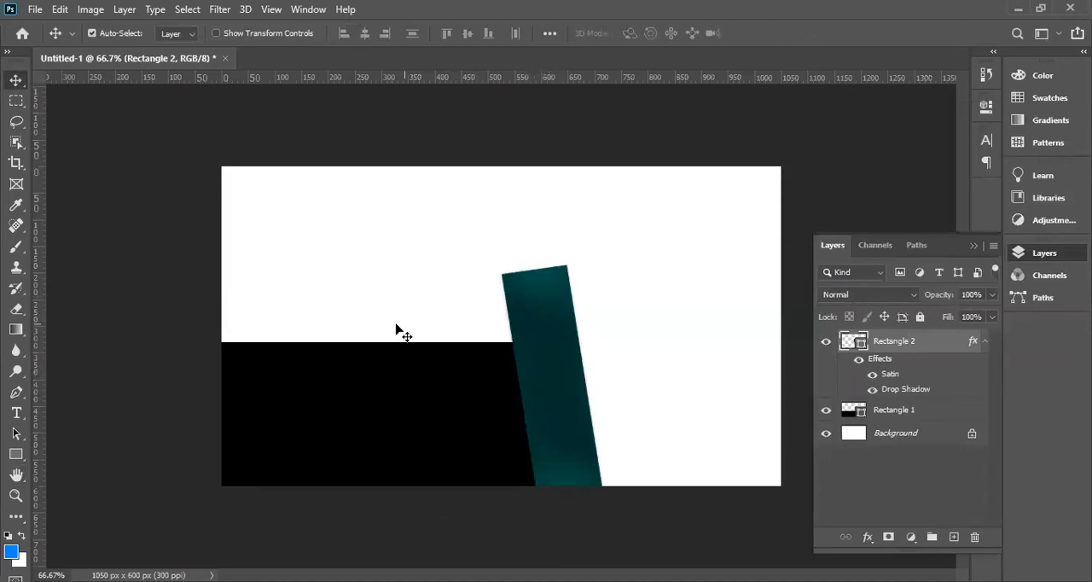
Stretch the slanted teal bar slightly upward with Free Transform.
key("m")
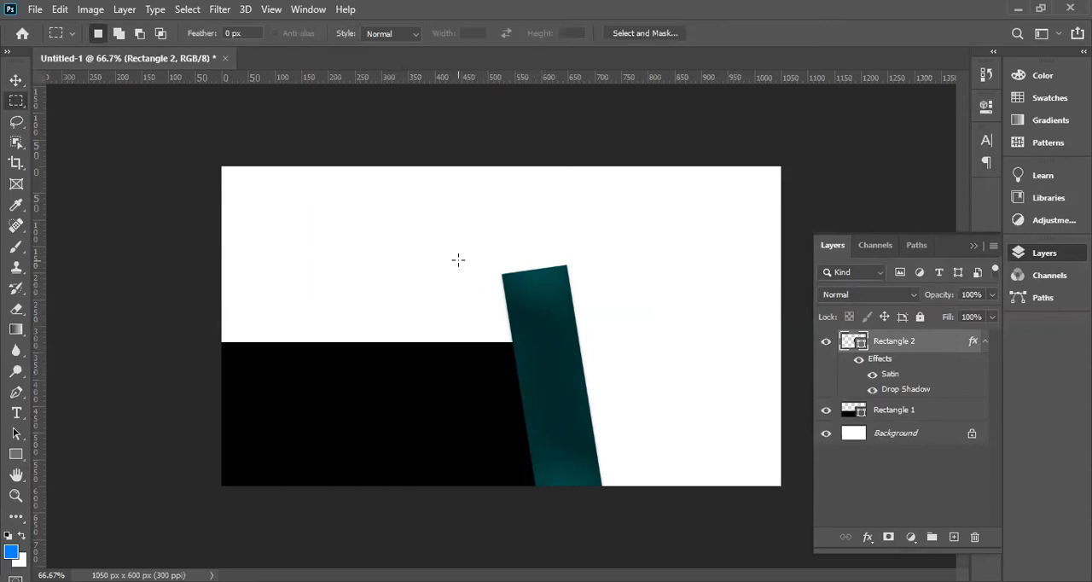
left_click(16, 79)
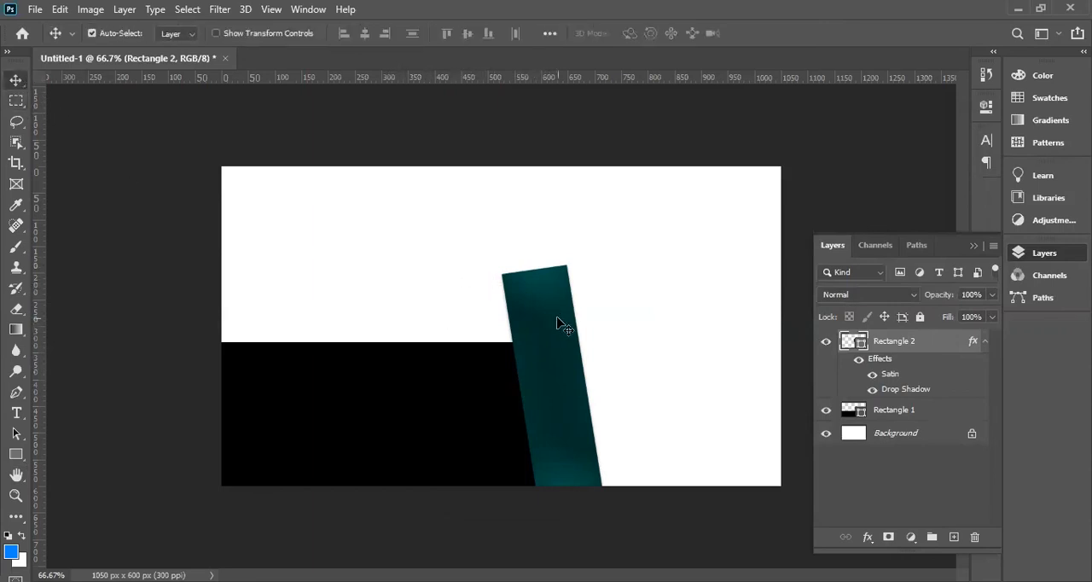
key("ctrl+t")
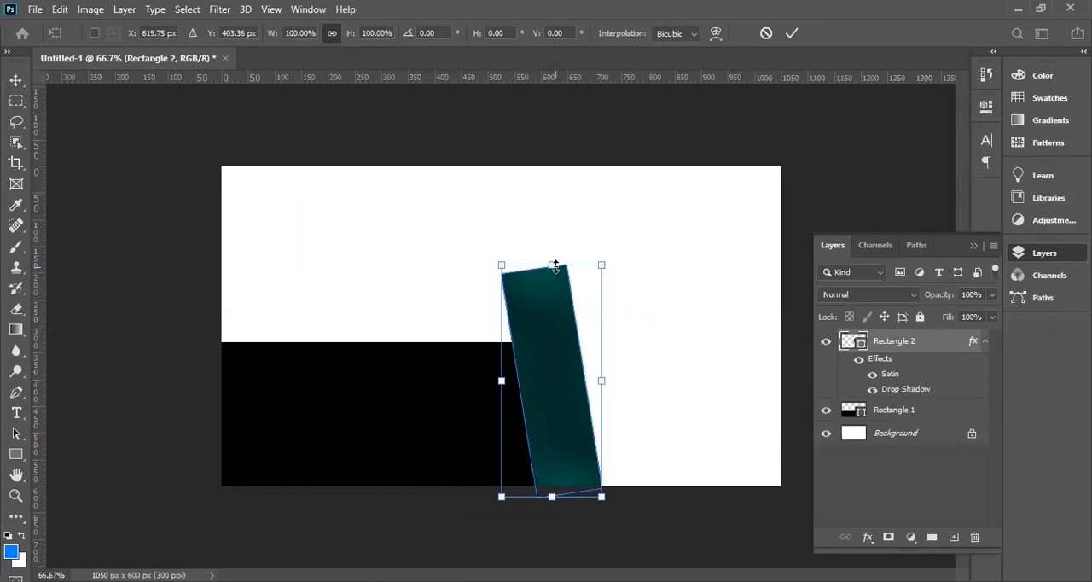
left_click_drag(556, 265, 556, 252)
key("Return")
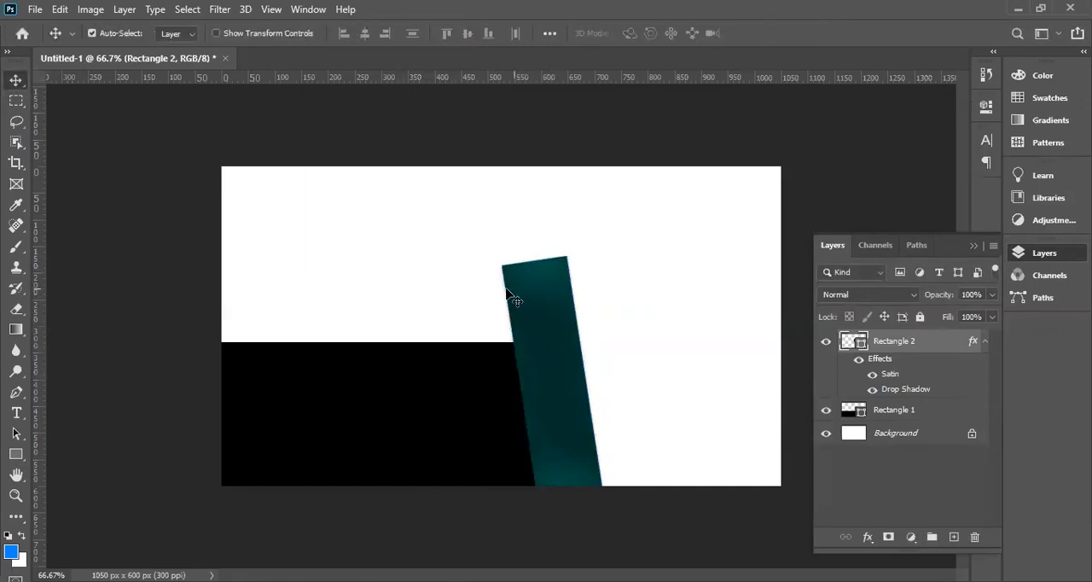
key("m")
left_click_drag(415, 235, 520, 364)
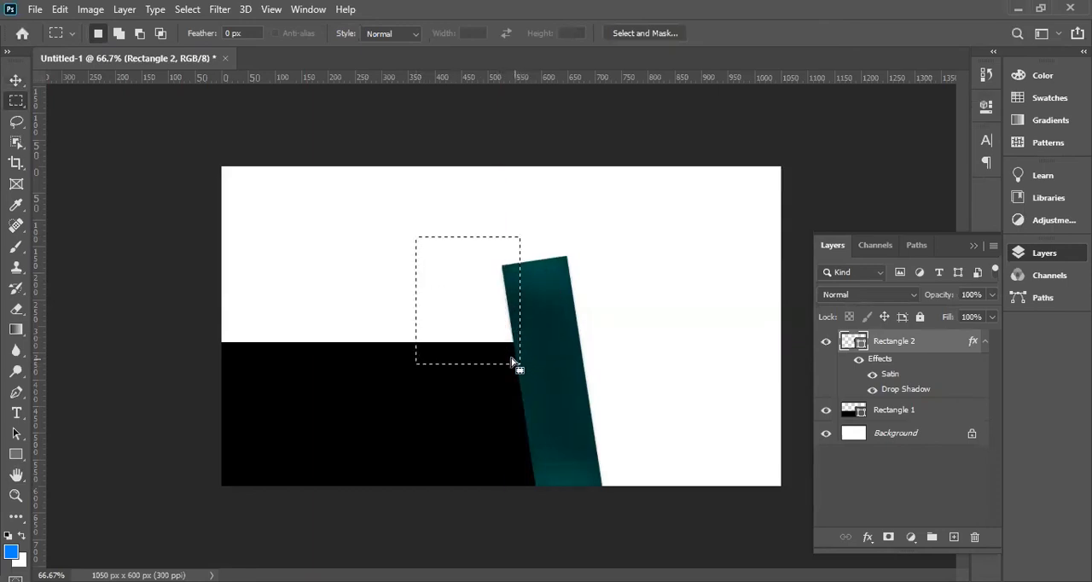
key("ctrl+d")
Draw a 161 × 213 px rectangle overlapping the slanted bar's upper-left edge and fill it with #01776d.
left_click(16, 454)
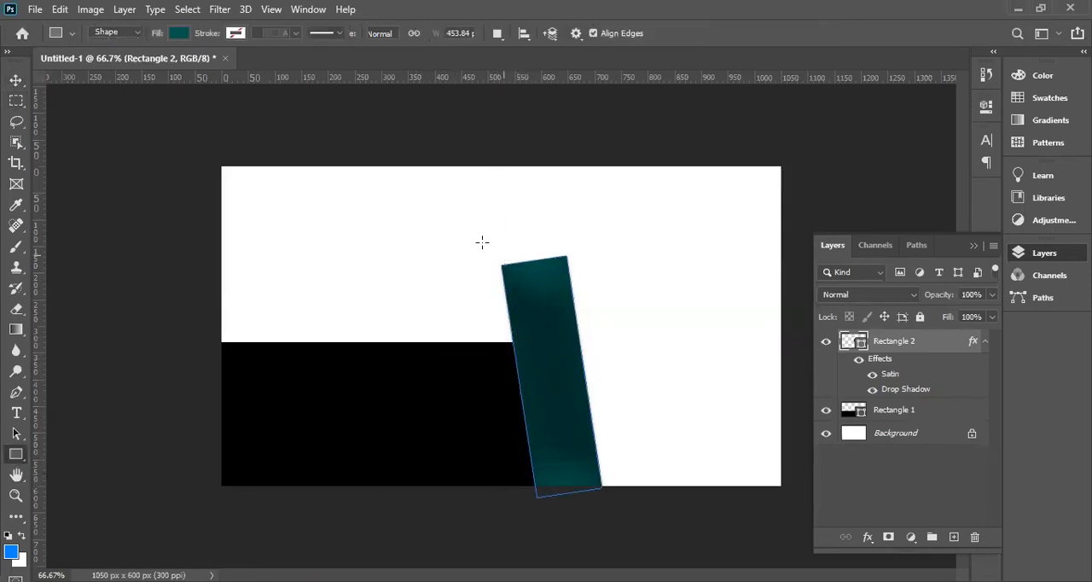
left_click_drag(442, 231, 528, 342)
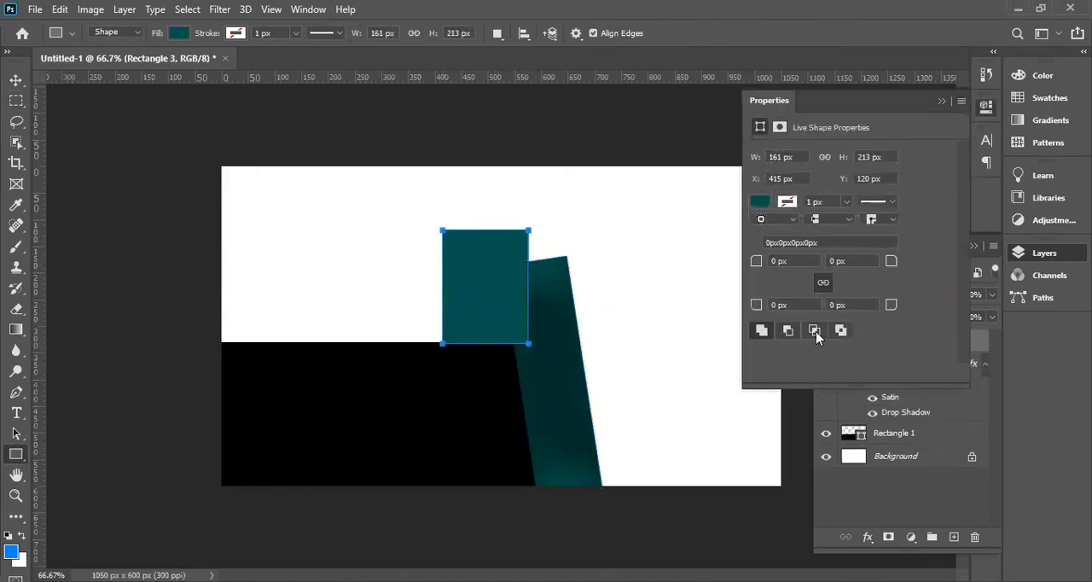
left_click(760, 202)
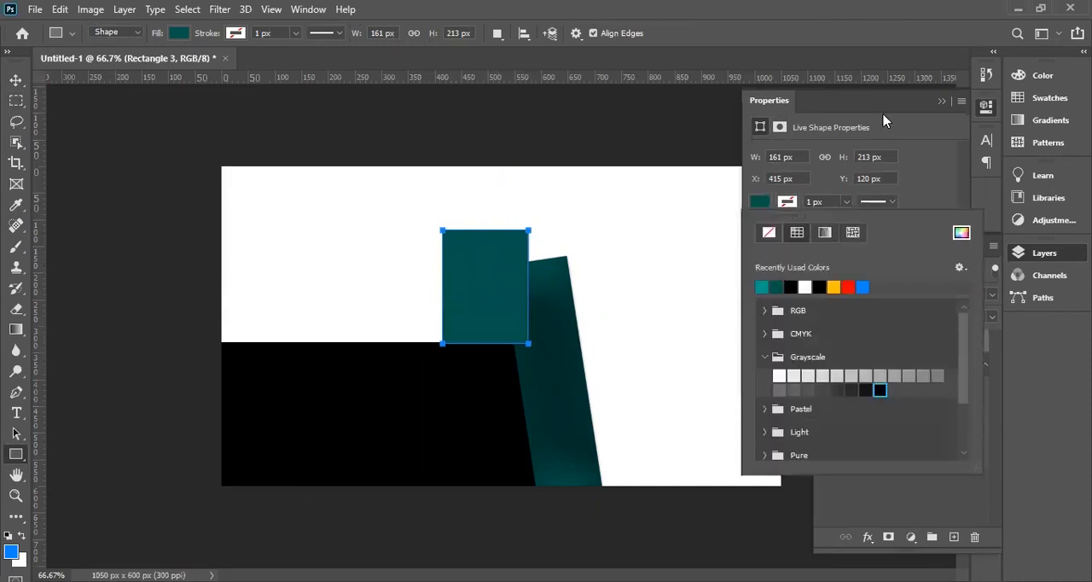
left_click(942, 103)
left_click(942, 102)
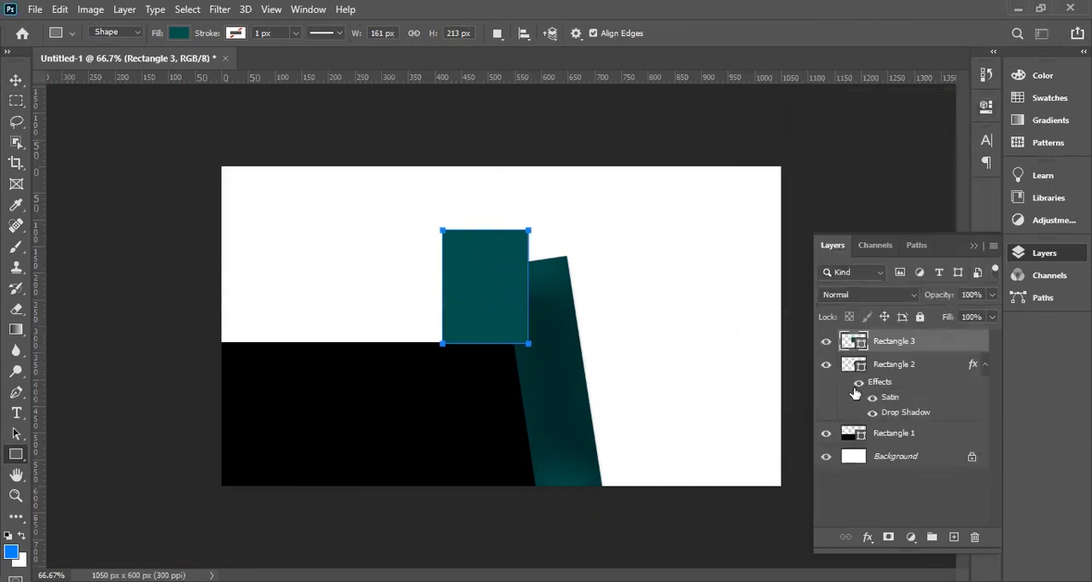
double_click(858, 344)
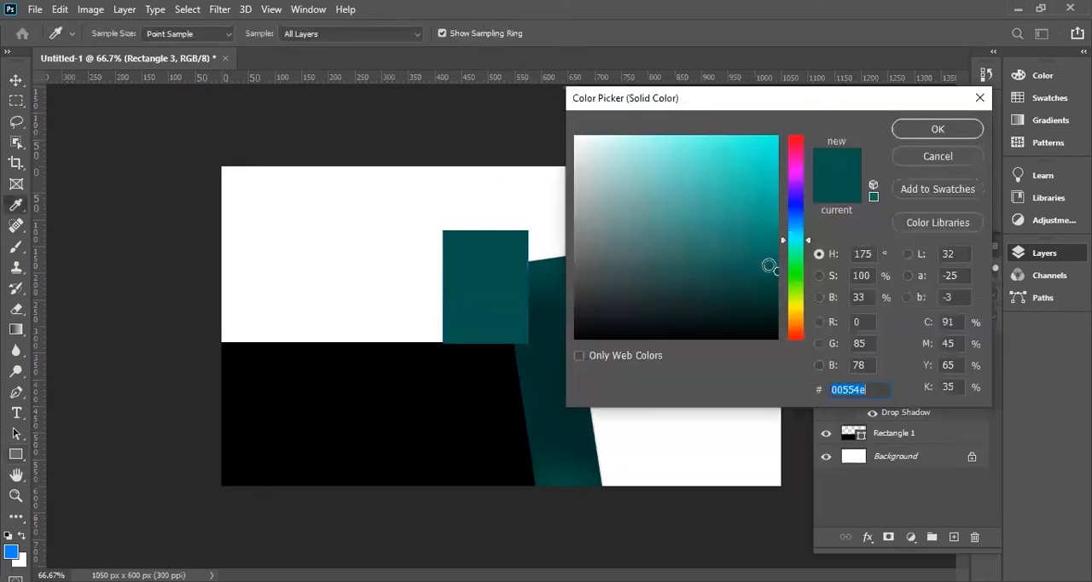
left_click(775, 244)
left_click(936, 129)
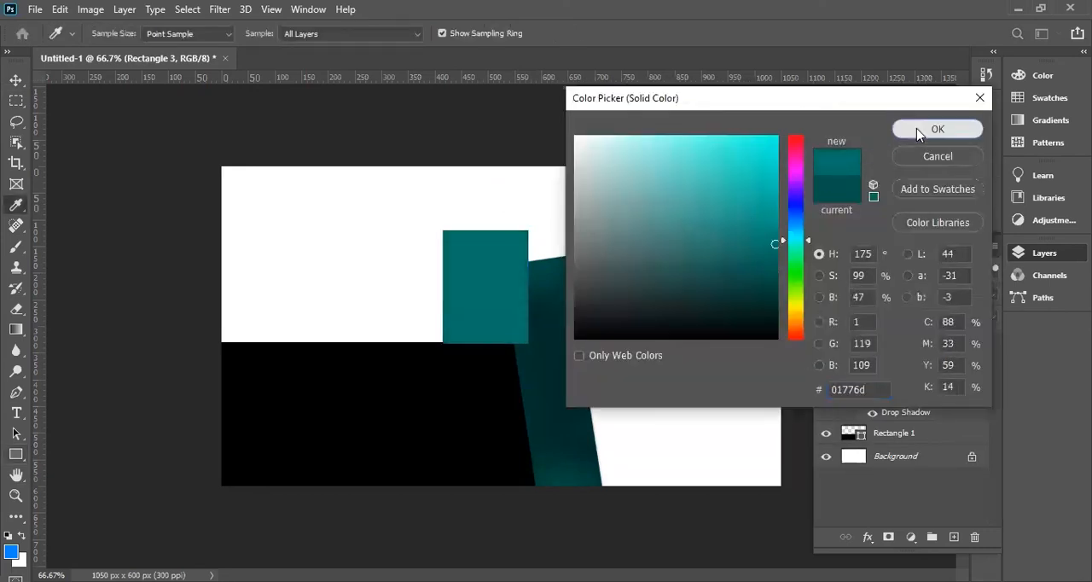
Try moving the new rectangle onto the slanted bar's upper end and distorting its upper-left corner inward.
left_click(15, 80)
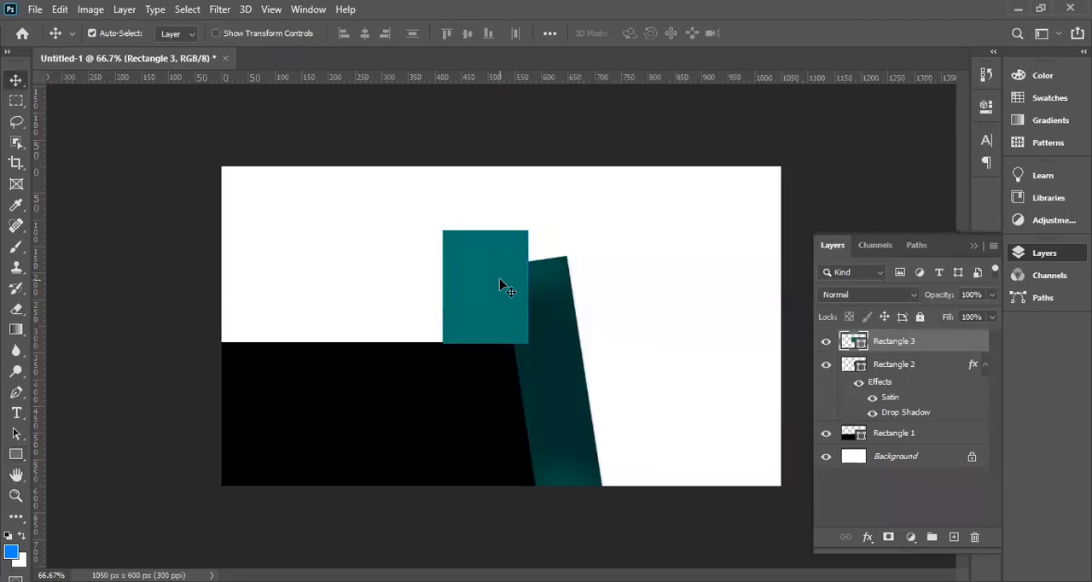
key("ctrl+t")
left_click_drag(490, 282, 530, 308)
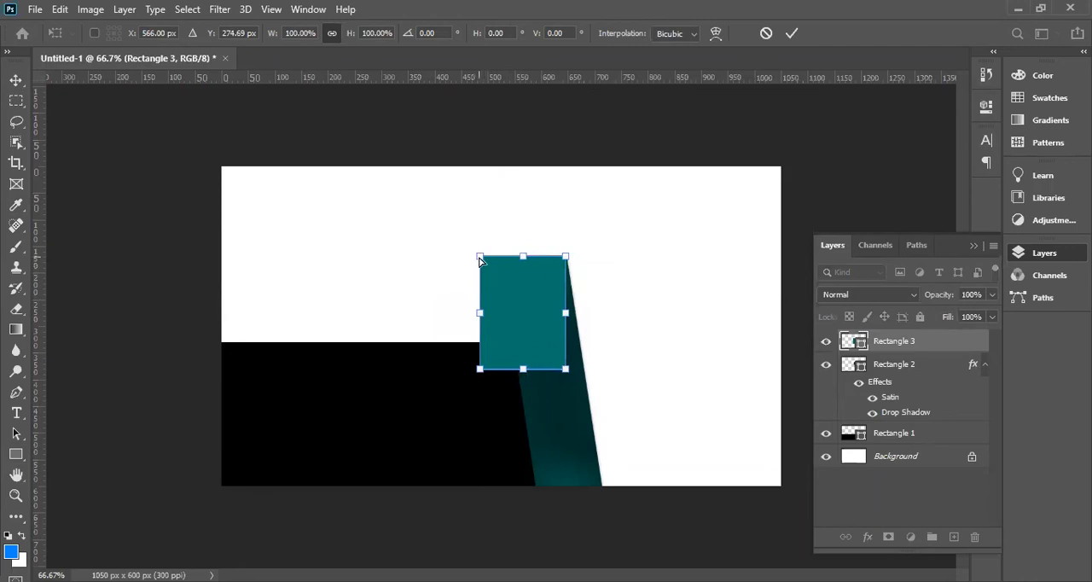
left_click_drag(482, 267, 526, 317)
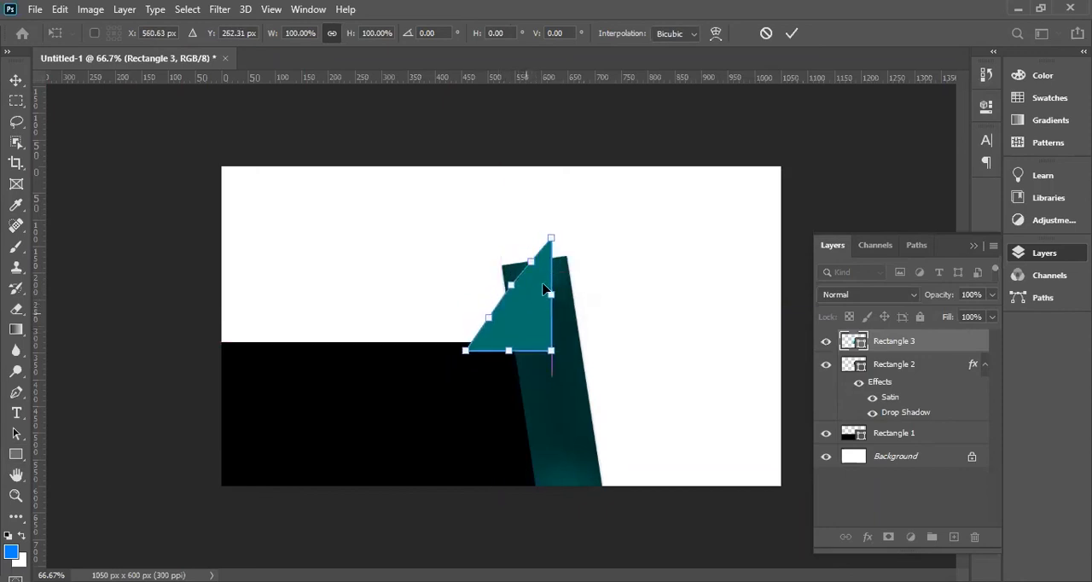
key("Escape")
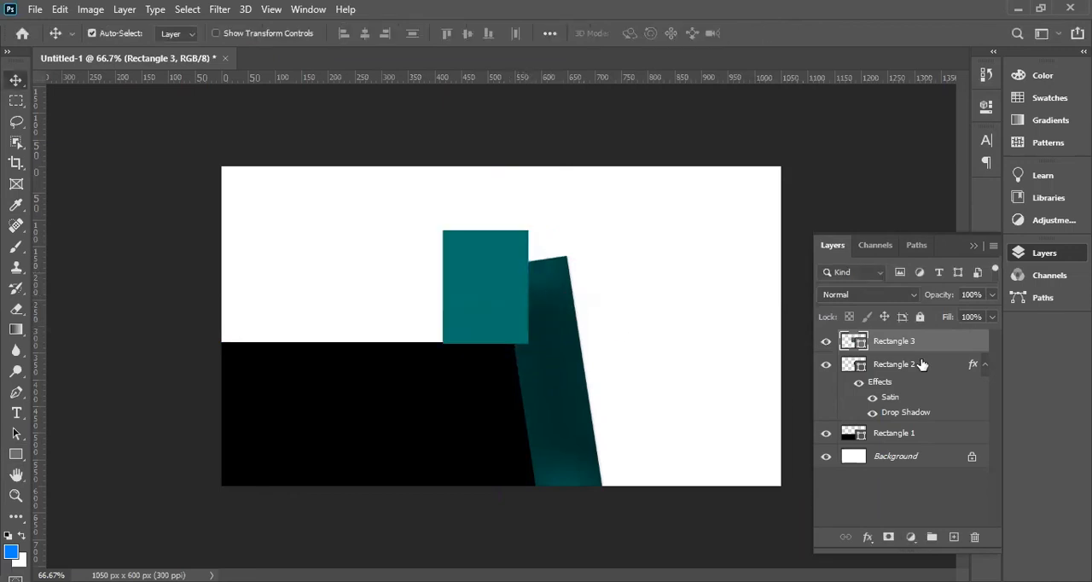
Hide the small rectangle and distort the slanted bar's corners so its upper end slopes up to a point on the right.
left_click(826, 341)
left_click(538, 318)
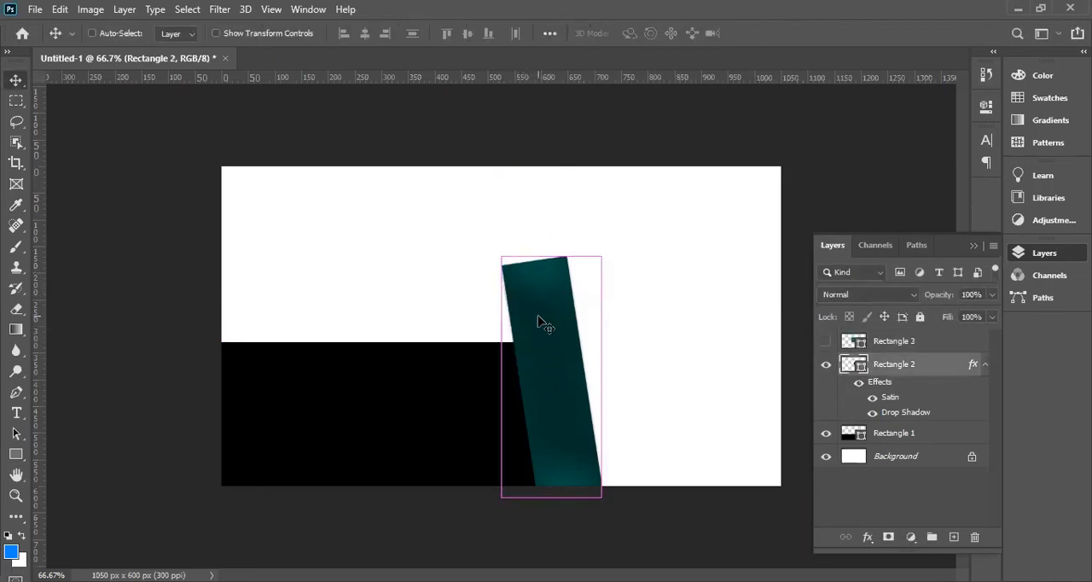
key("ctrl+t")
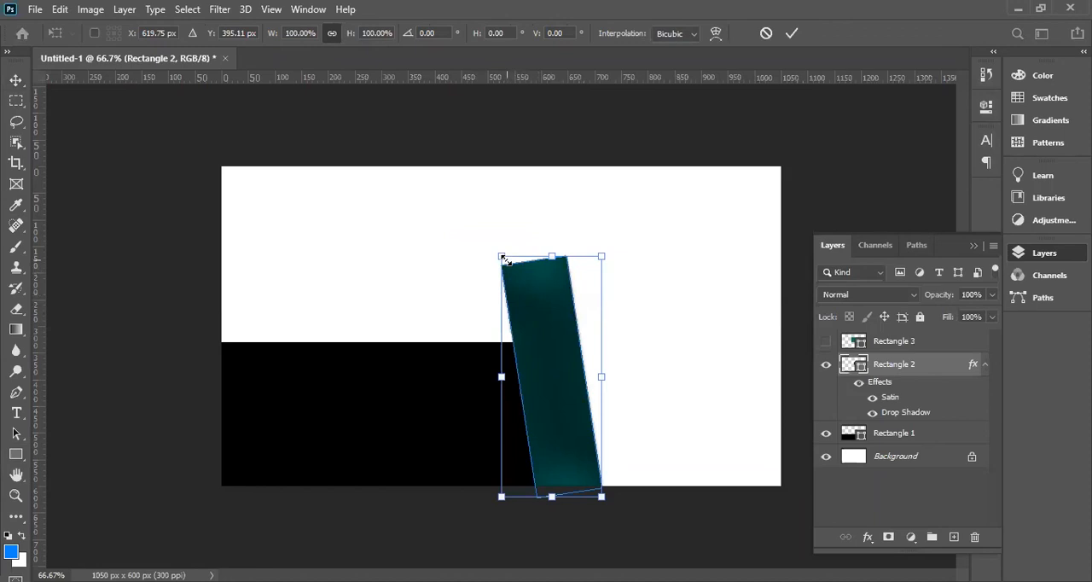
left_click_drag(504, 260, 525, 267)
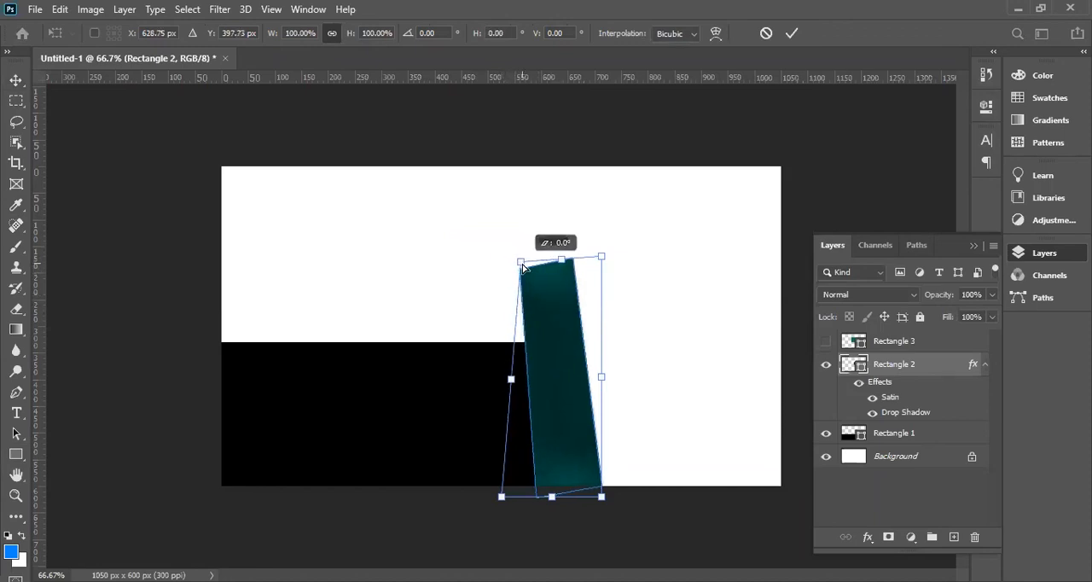
key("ctrl+z")
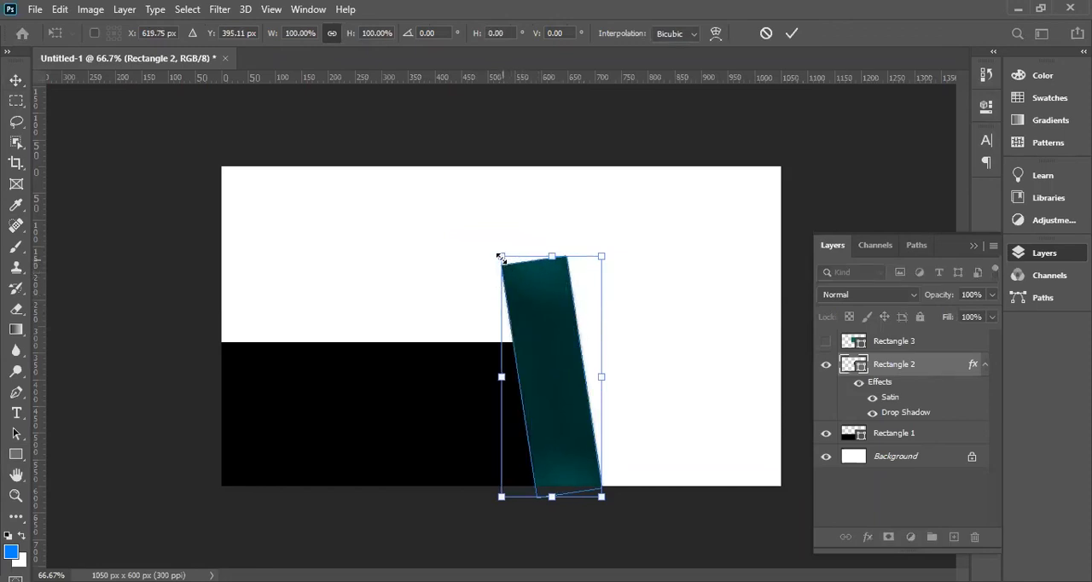
left_click_drag(503, 258, 518, 273)
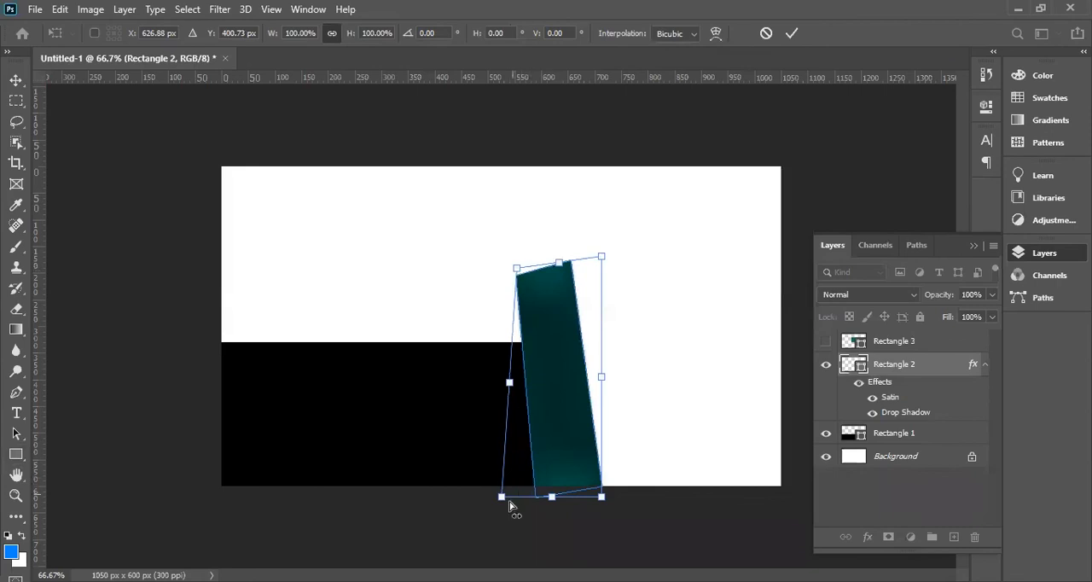
mouse_move(503, 497)
left_mouse_down()
mouse_move(519, 499)
mouse_move(506, 497)
left_mouse_up()
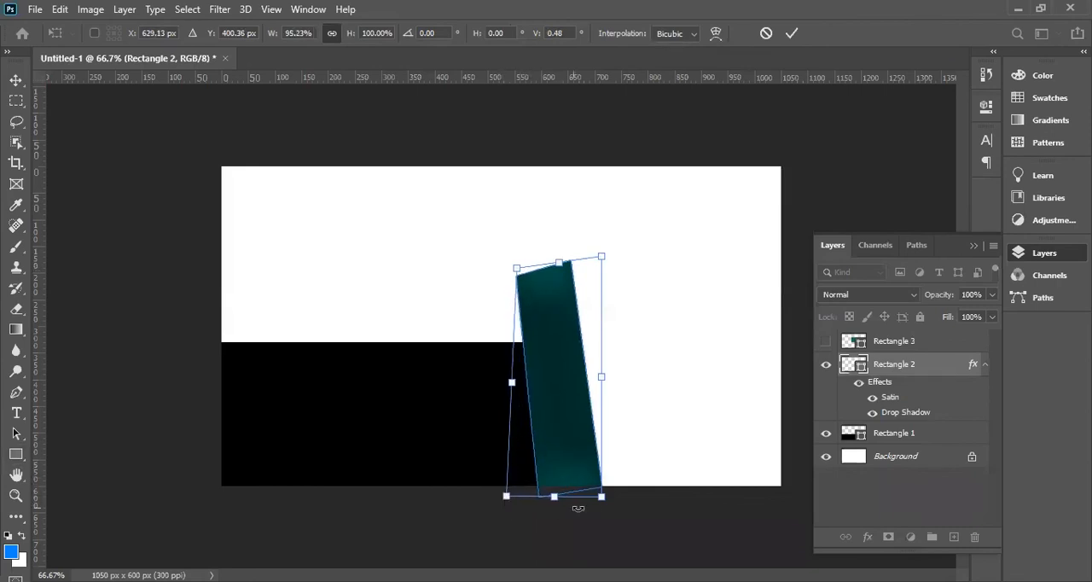
left_click_drag(602, 500, 618, 513)
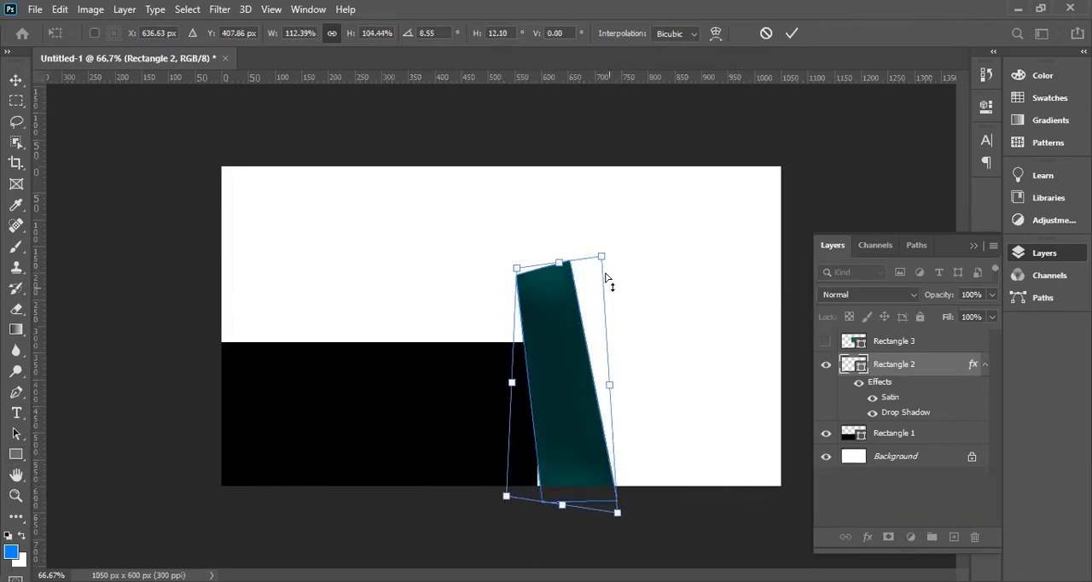
left_click_drag(602, 260, 602, 215)
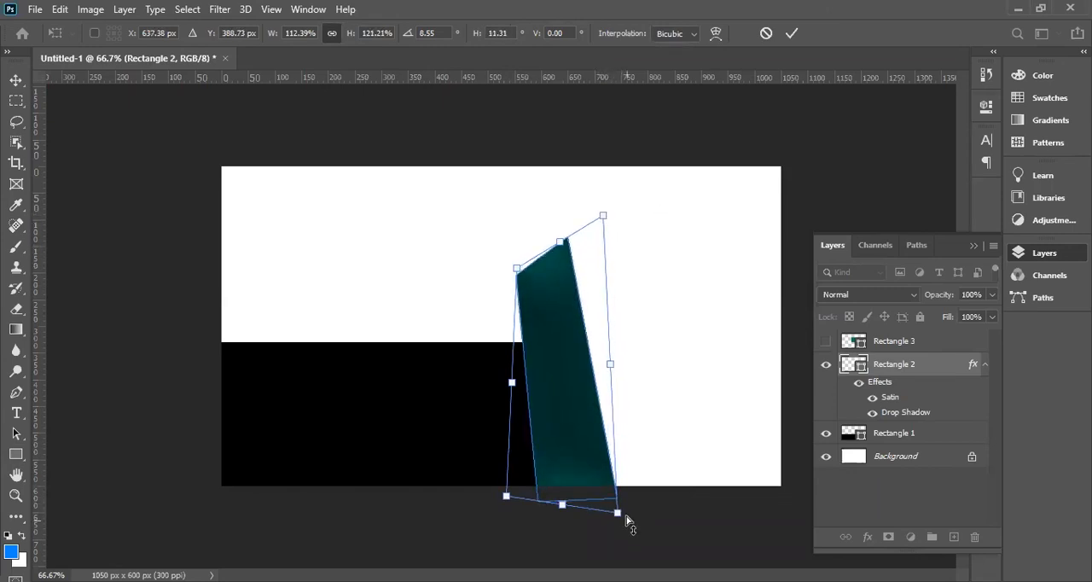
left_click_drag(616, 514, 601, 516)
key("Return")
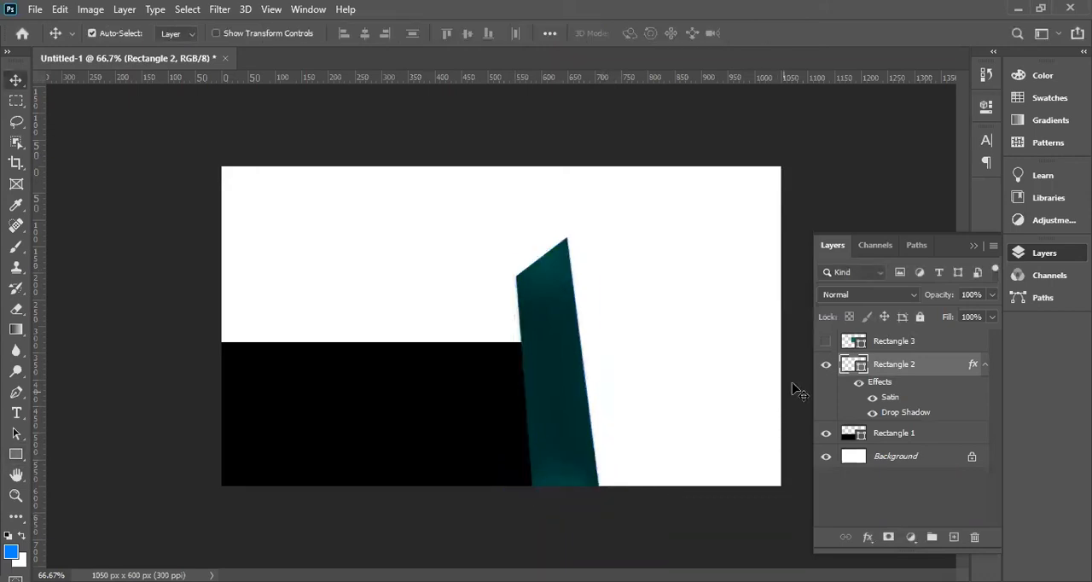
Show the small rectangle, move it over the bar's upper end and distort its upper corners to follow the bar's sloped end.
left_click(825, 340)
left_click_drag(492, 309, 522, 314)
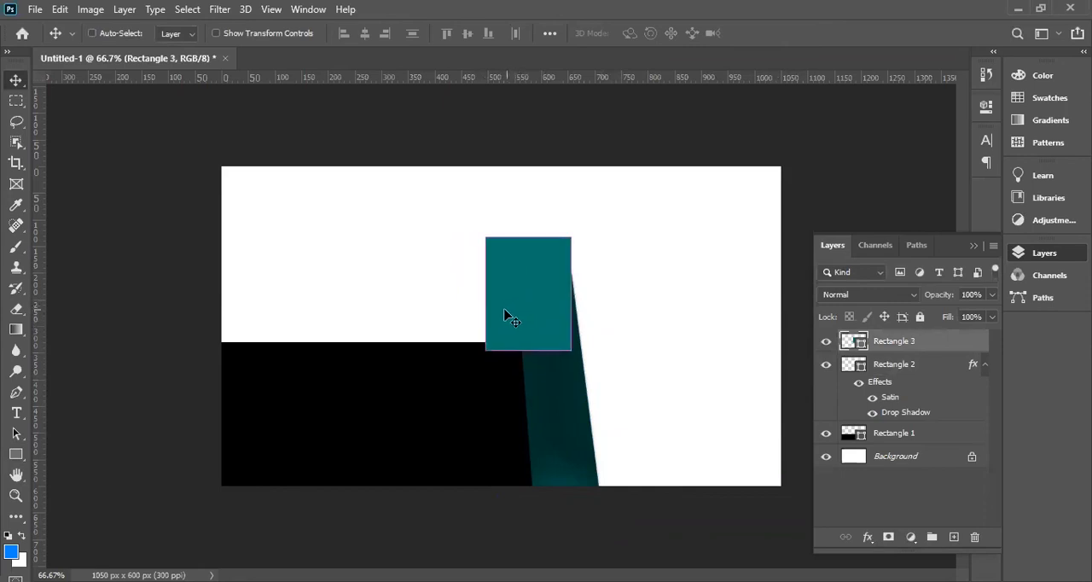
key("ctrl+t")
left_click_drag(489, 243, 524, 273)
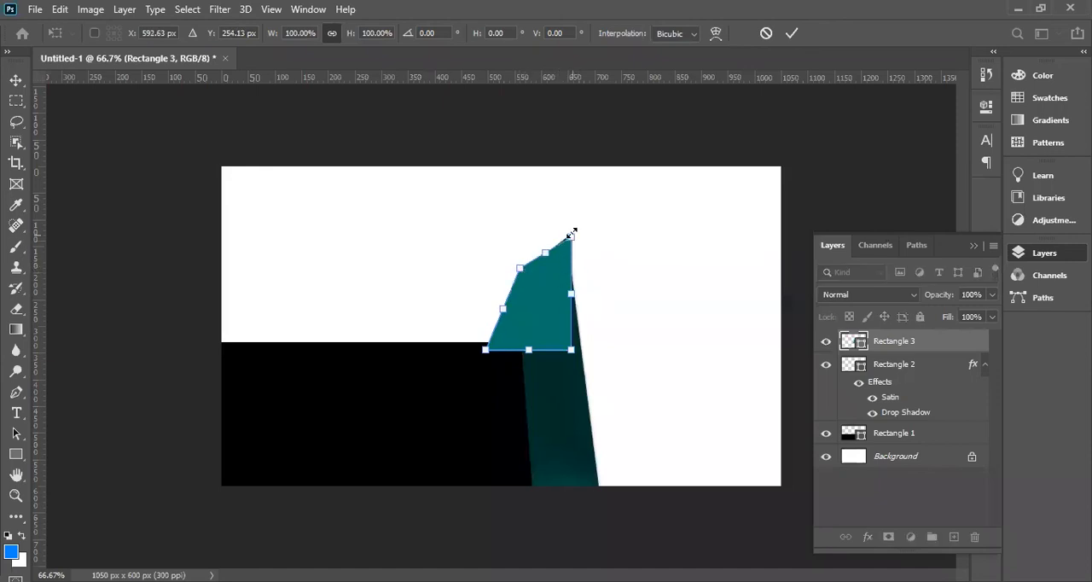
left_click(573, 240)
left_click(588, 231)
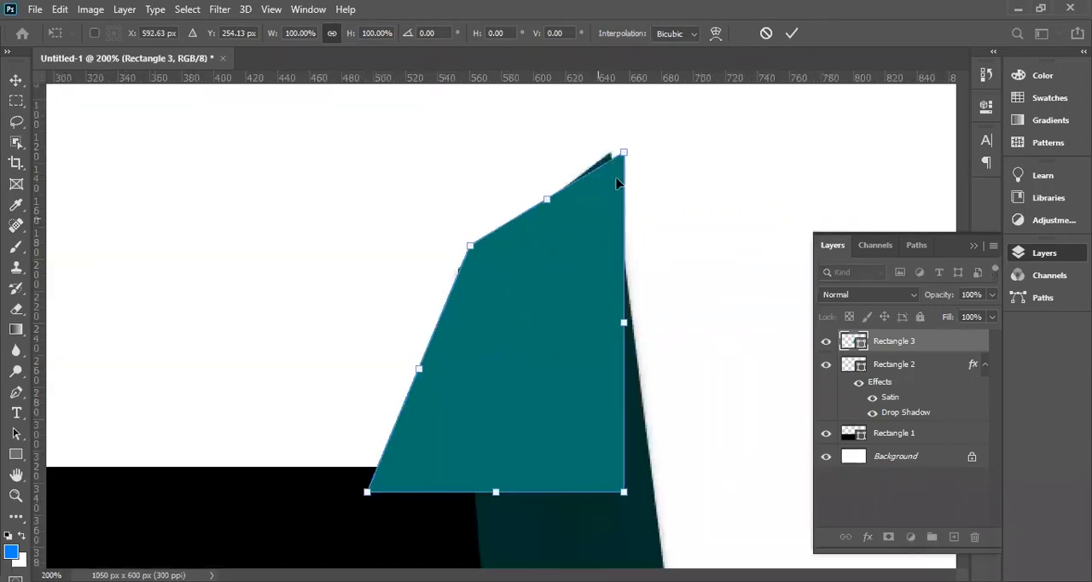
left_click_drag(625, 155, 611, 152)
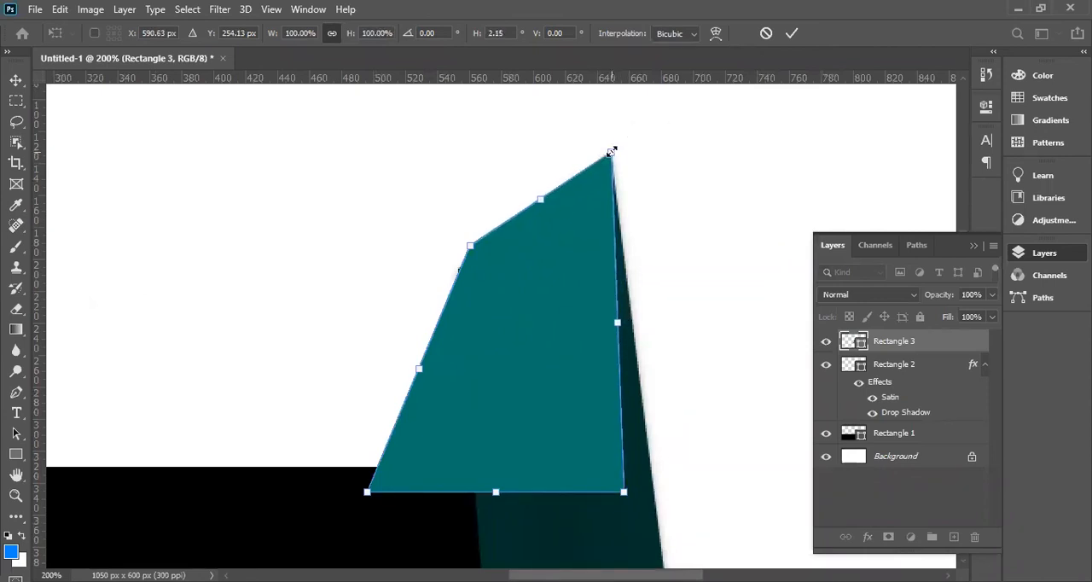
key("Return")
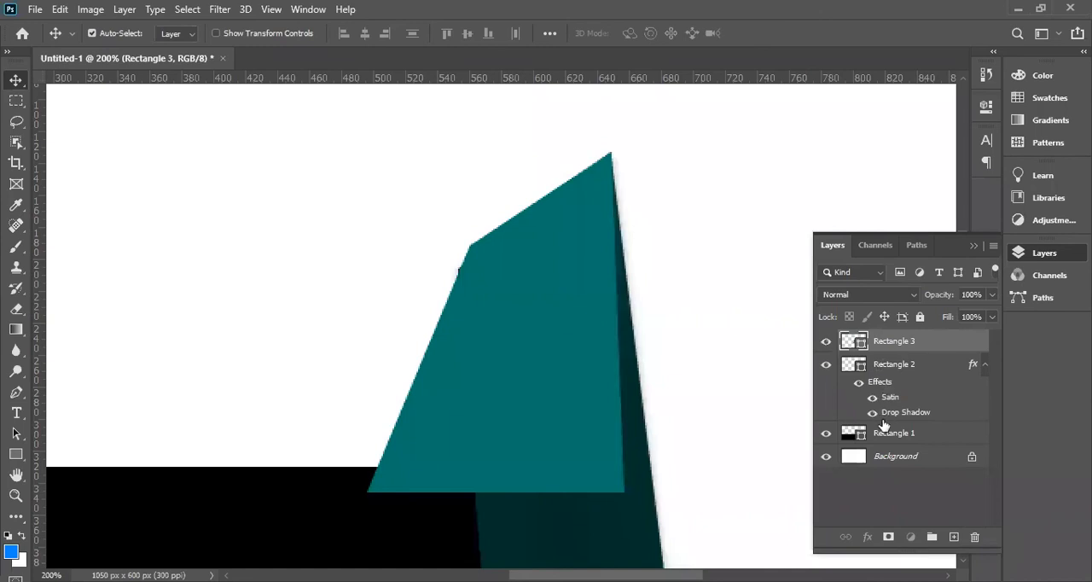
Move the small rectangle's layer below the slanted bar and distort its upper corners so its sloped edge hides behind the bar.
left_click_drag(883, 424, 883, 422)
key("ctrl")
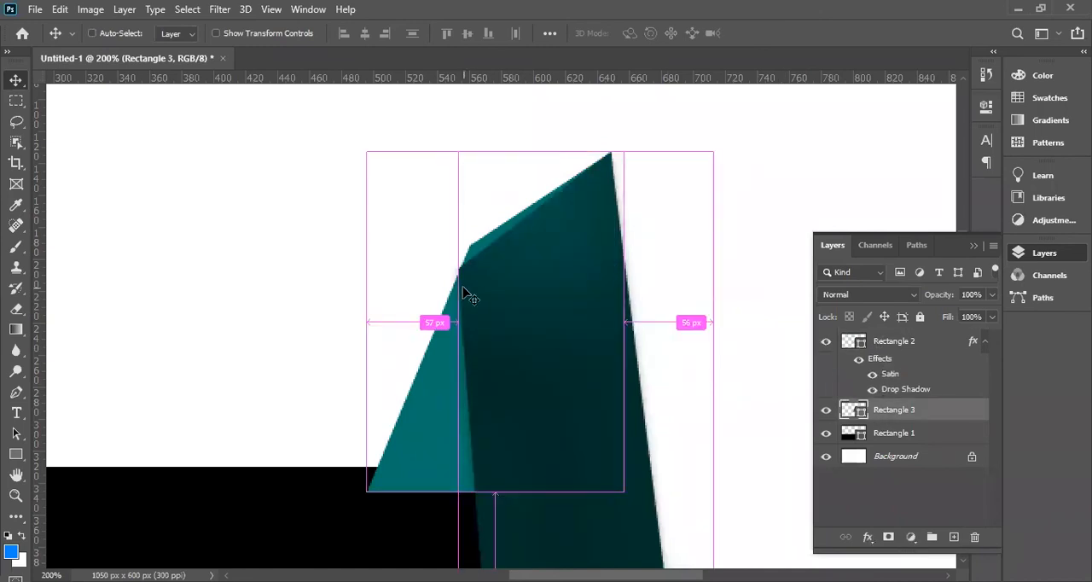
key("ctrl+t")
left_click_drag(367, 156, 366, 203)
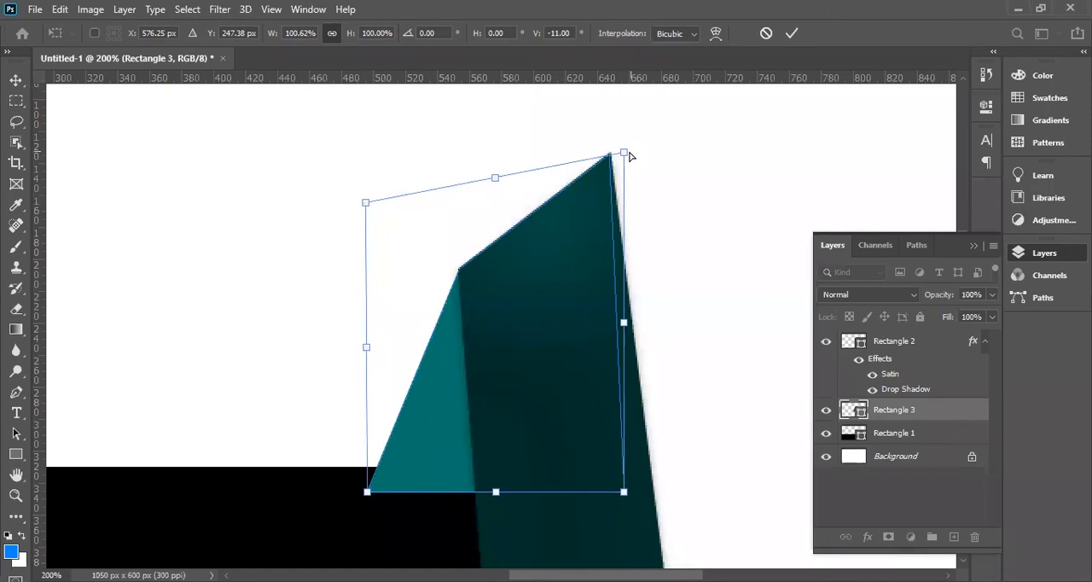
left_click_drag(625, 152, 627, 150)
key("Return")
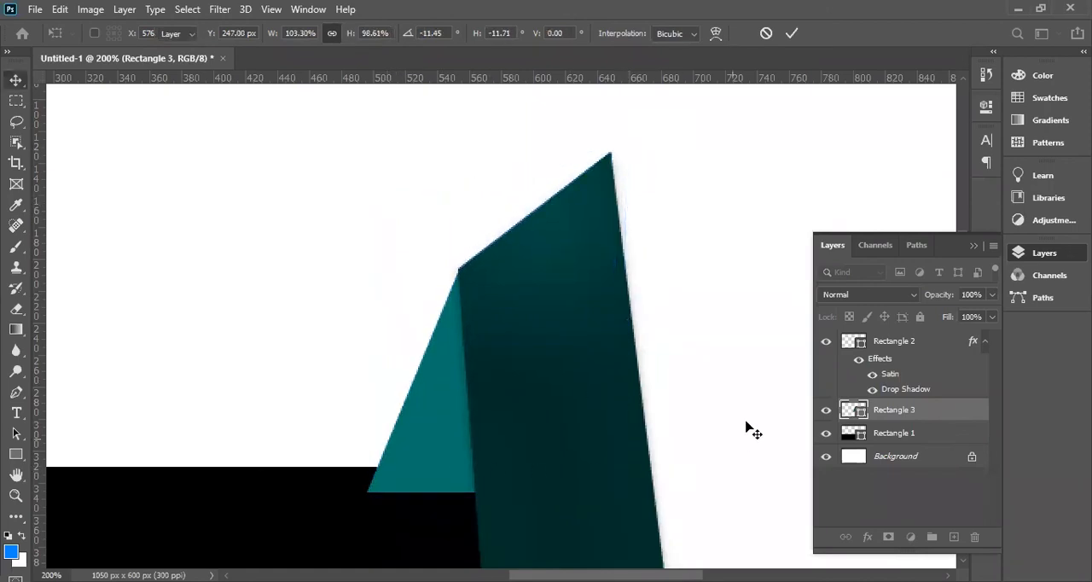
Move the small teal rectangle's layer beneath the black rectangle so its lower edge hides behind it.
left_click_drag(904, 413, 905, 452)
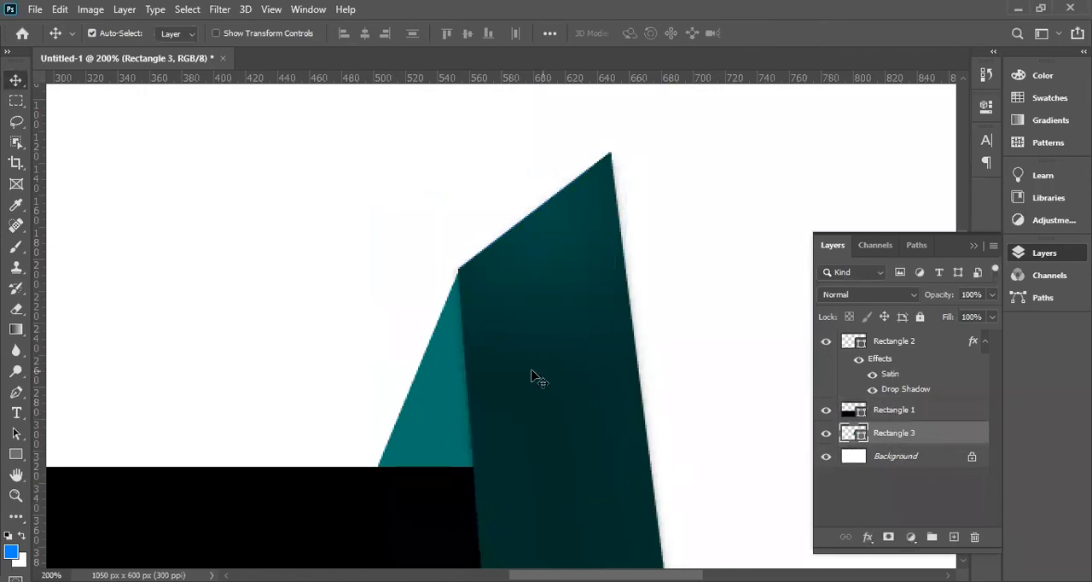
key("ctrl")
key("ctrl+minus")
key("ctrl+minus")
key("ctrl+minus")
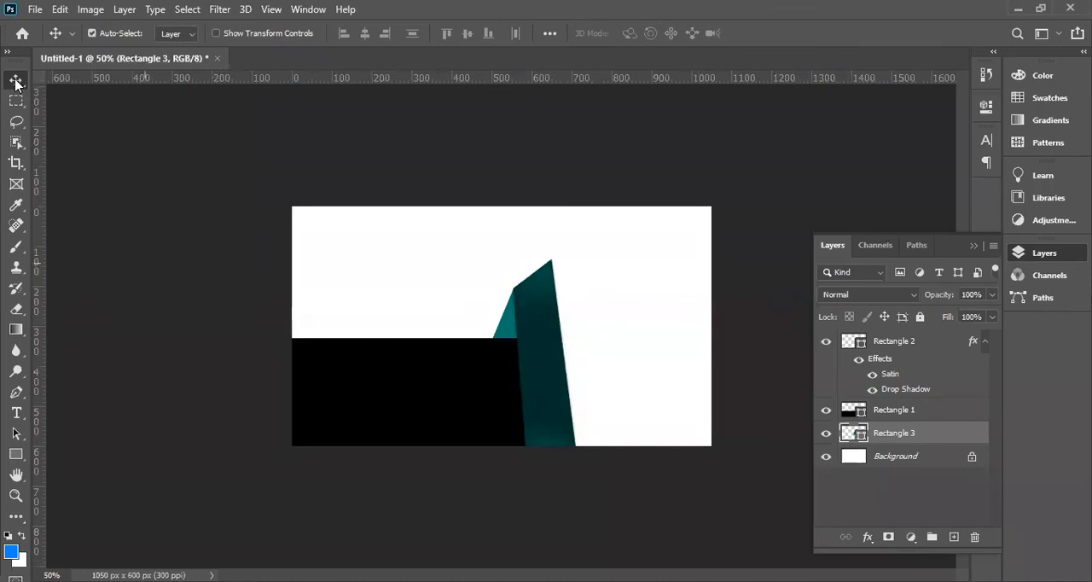
left_click(218, 314)
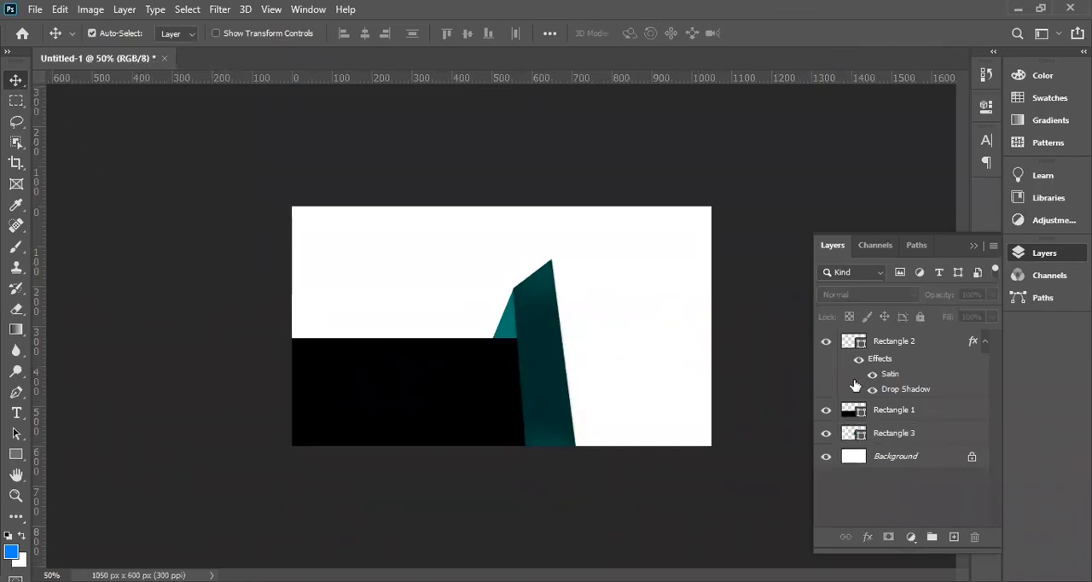
Examine the slanted bar's folded upper end and its join with the small teal shape up close.
left_click(890, 346)
key("ctrl")
key("ctrl+plus")
key("ctrl+plus")
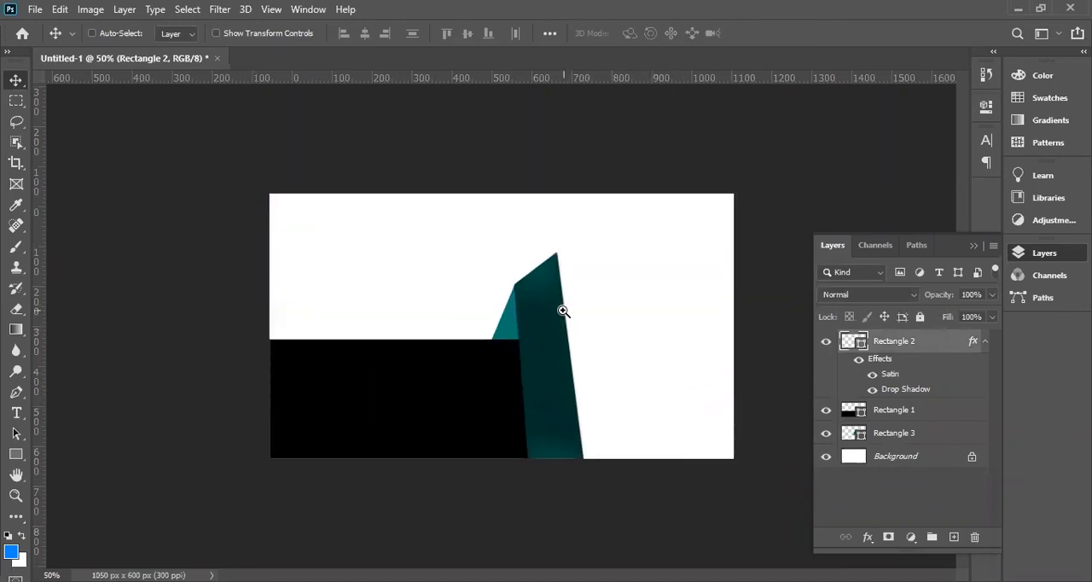
key("ctrl+plus")
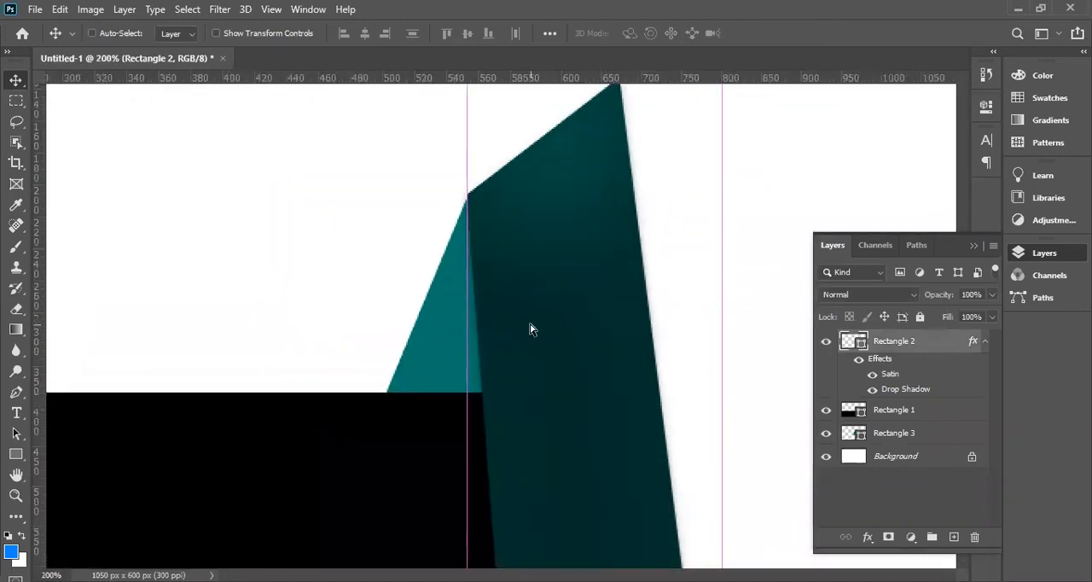
key("ctrl+minus")
key("ctrl+minus")
key("ctrl+minus")
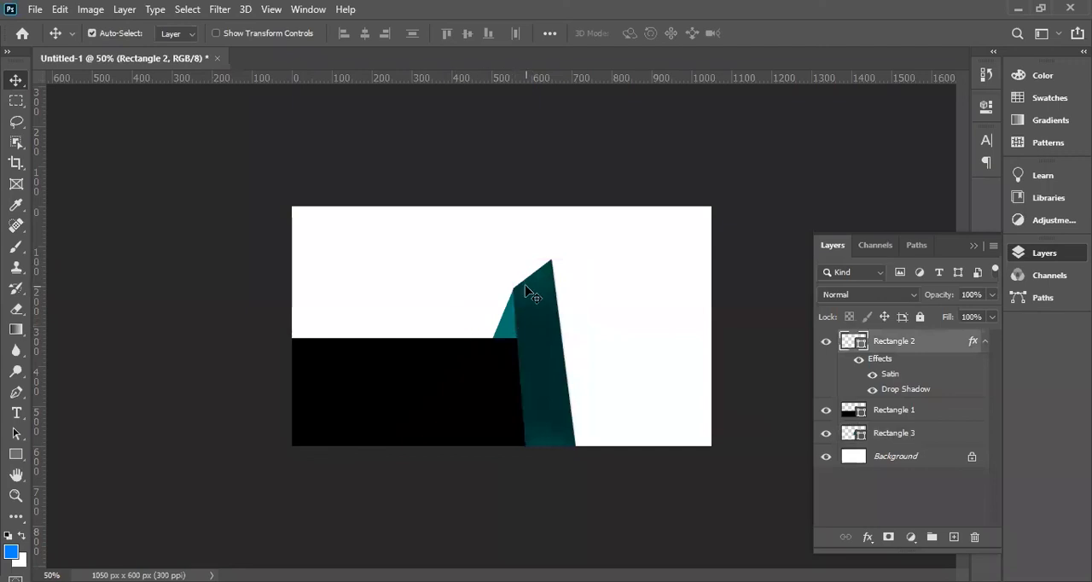
Fill the Background layer with a linear dark blue gradient from the Blues presets.
left_click(891, 458)
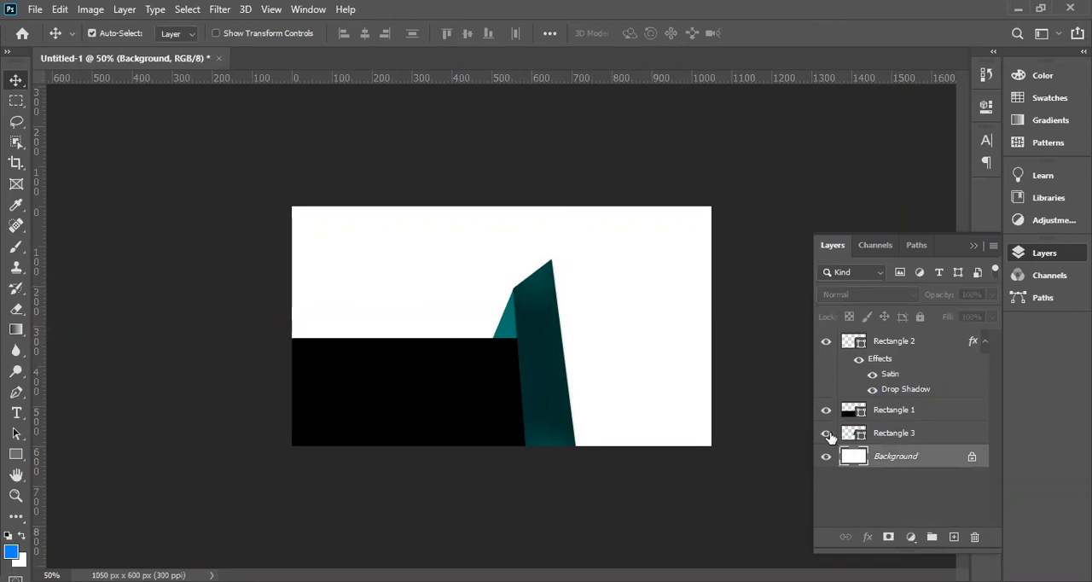
left_click(17, 330)
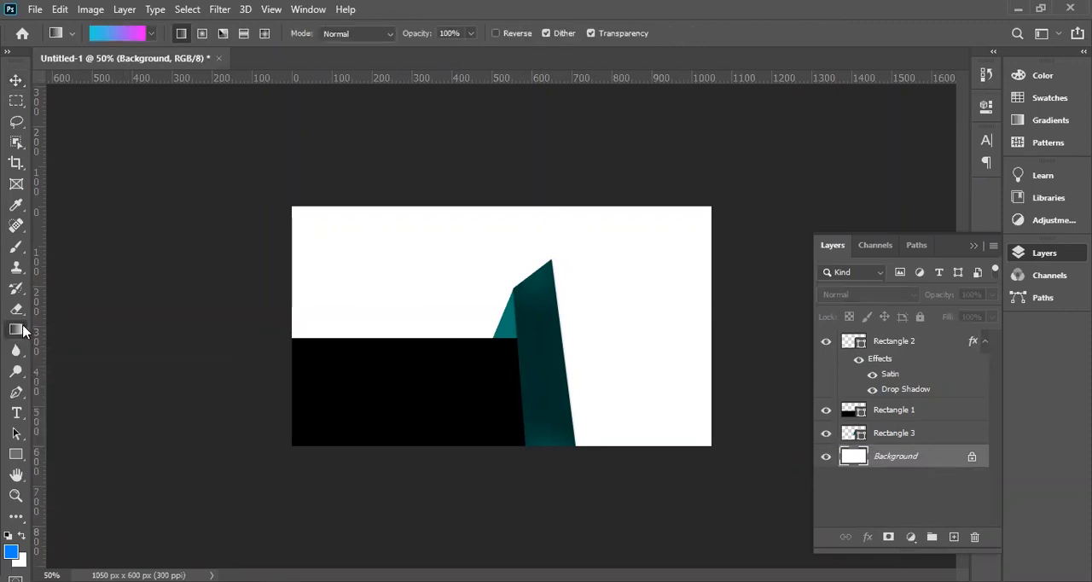
left_click(153, 34)
left_click(35, 64)
left_click(35, 63)
left_click(35, 86)
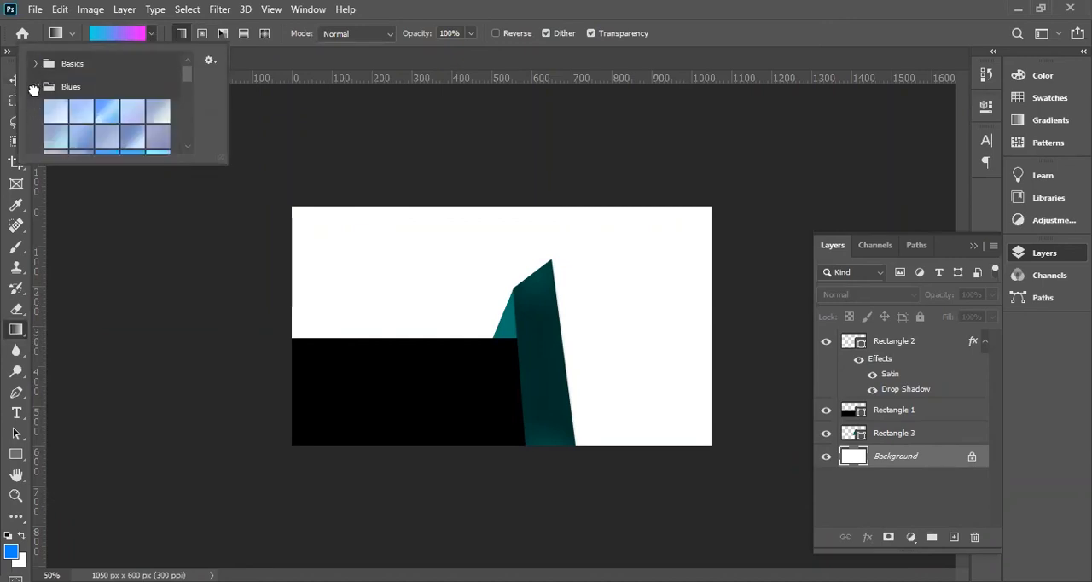
scroll(117, 124, "down", 3)
scroll(136, 96, "down", 3)
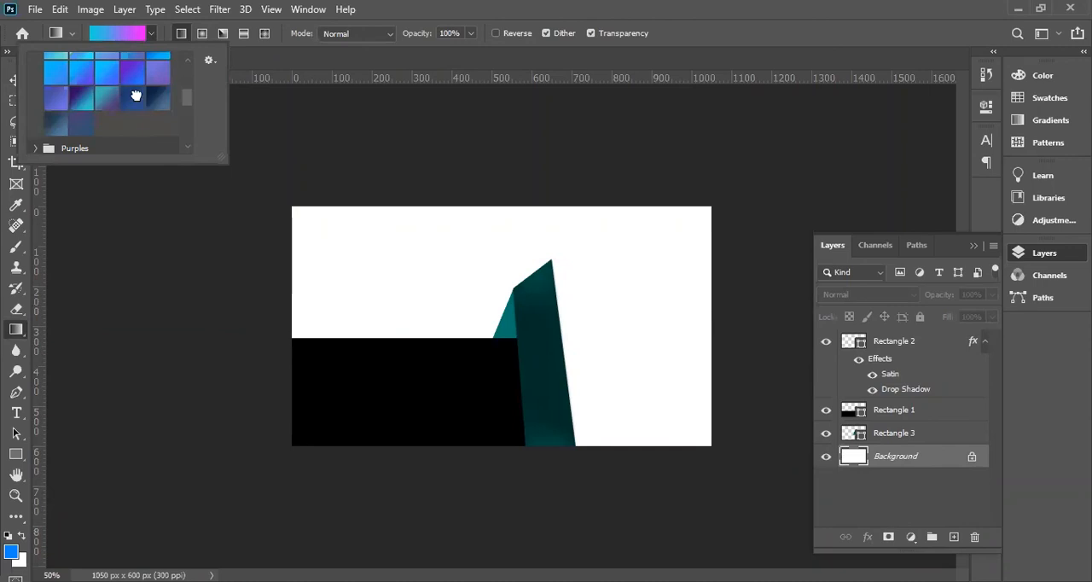
left_click_drag(311, 260, 424, 277)
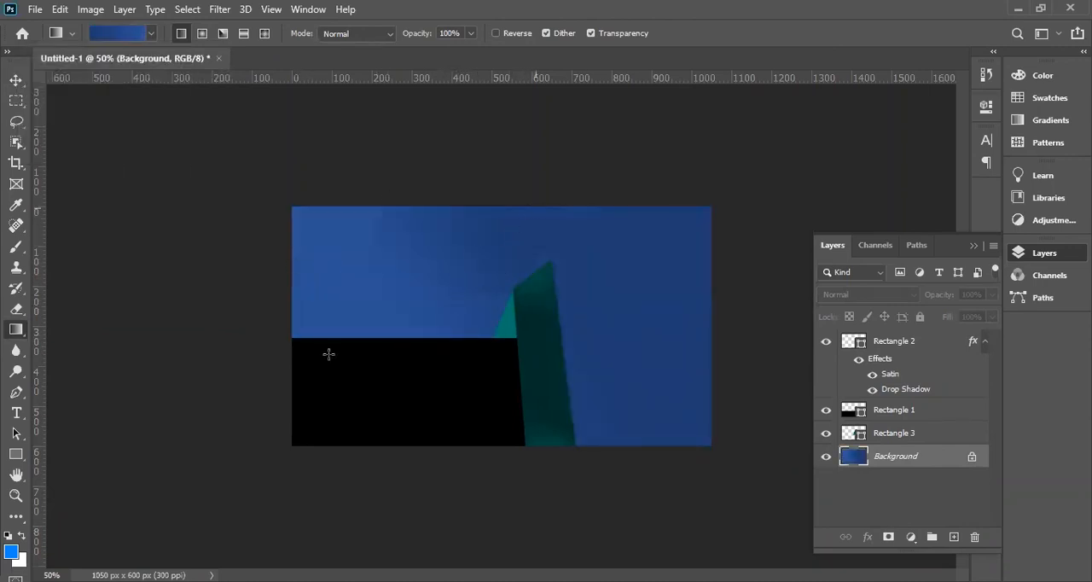
Refill the Background layer with the purple-to-cyan Blues gradient, running diagonally from purple at the upper right to cyan at the lower left.
left_click(151, 34)
left_click(82, 98)
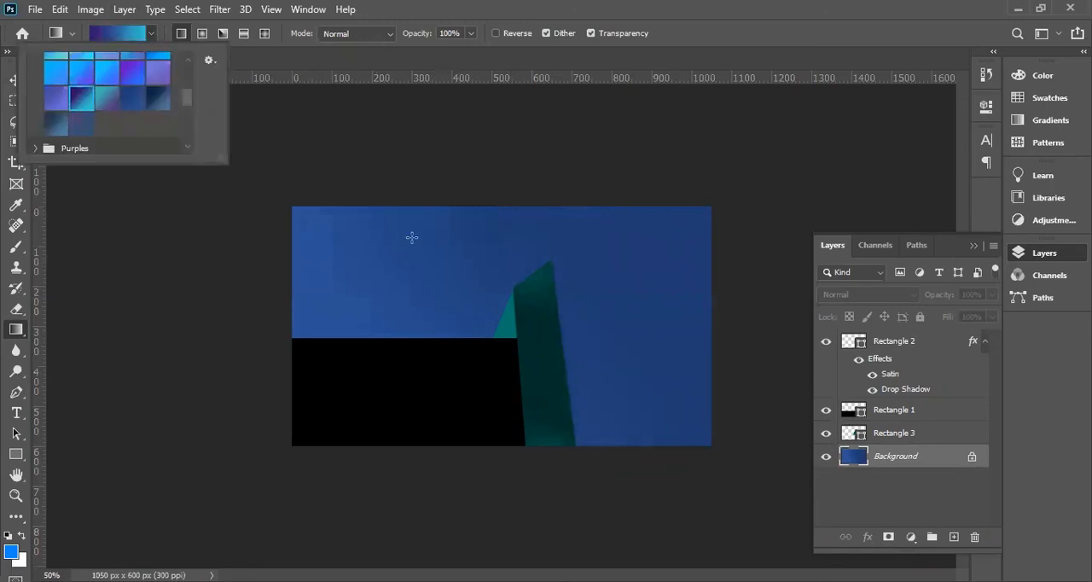
left_click_drag(412, 237, 205, 248)
left_click_drag(634, 244, 338, 366)
left_click_drag(551, 227, 267, 395)
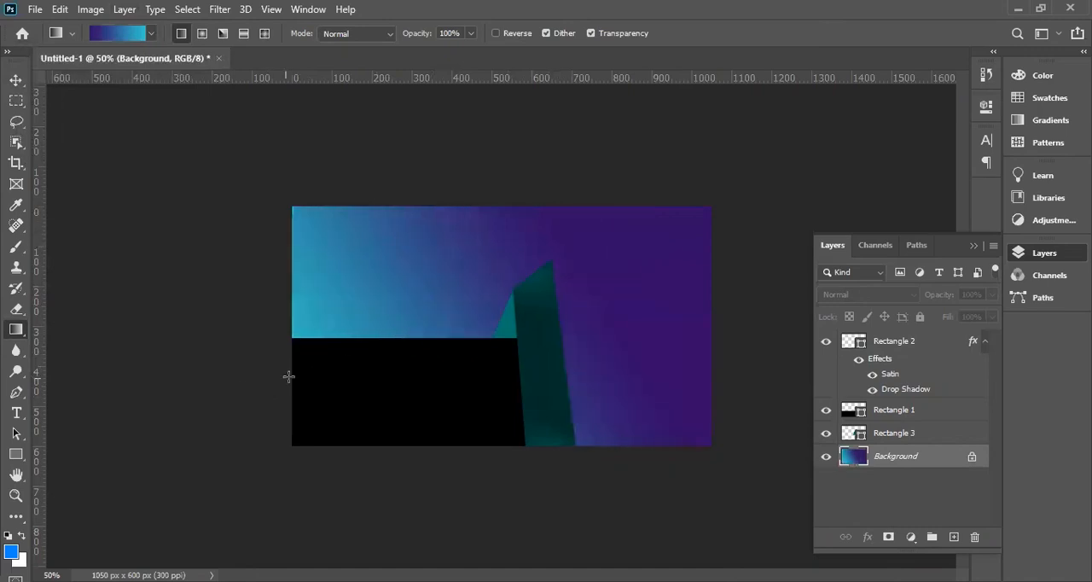
left_click_drag(478, 240, 338, 350)
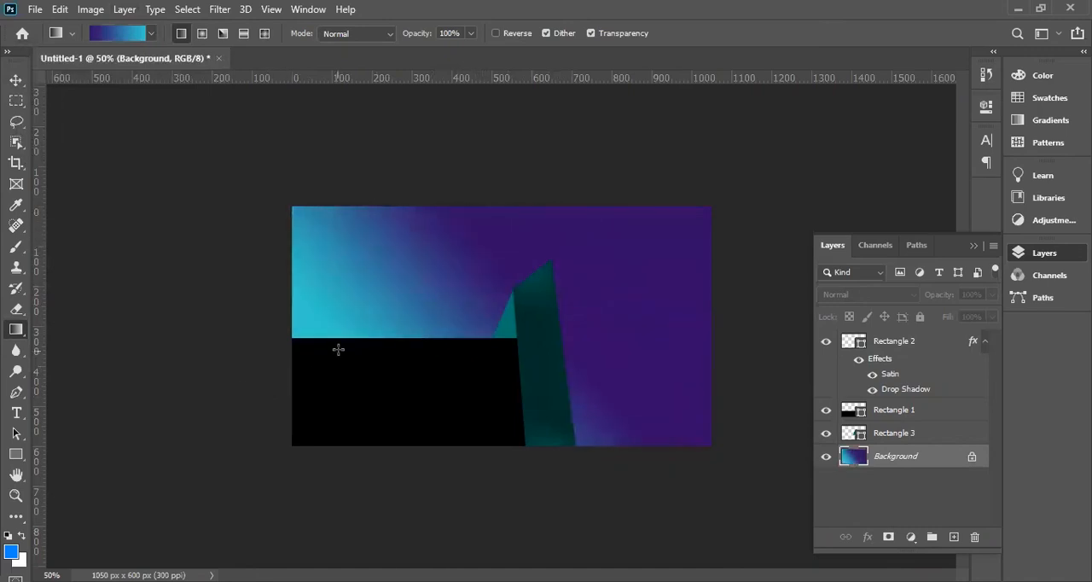
left_click(15, 80)
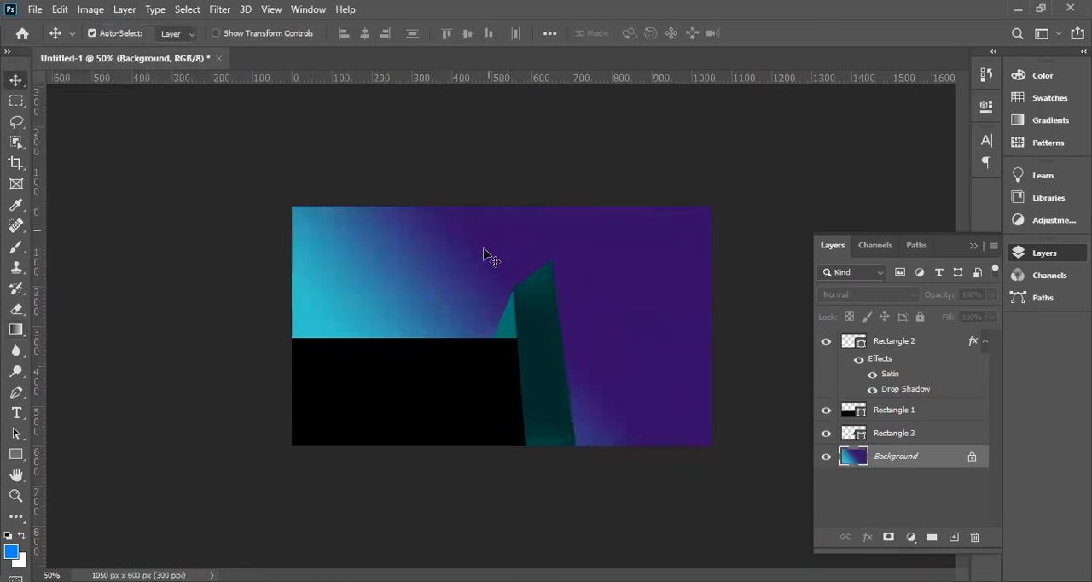
key("ctrl")
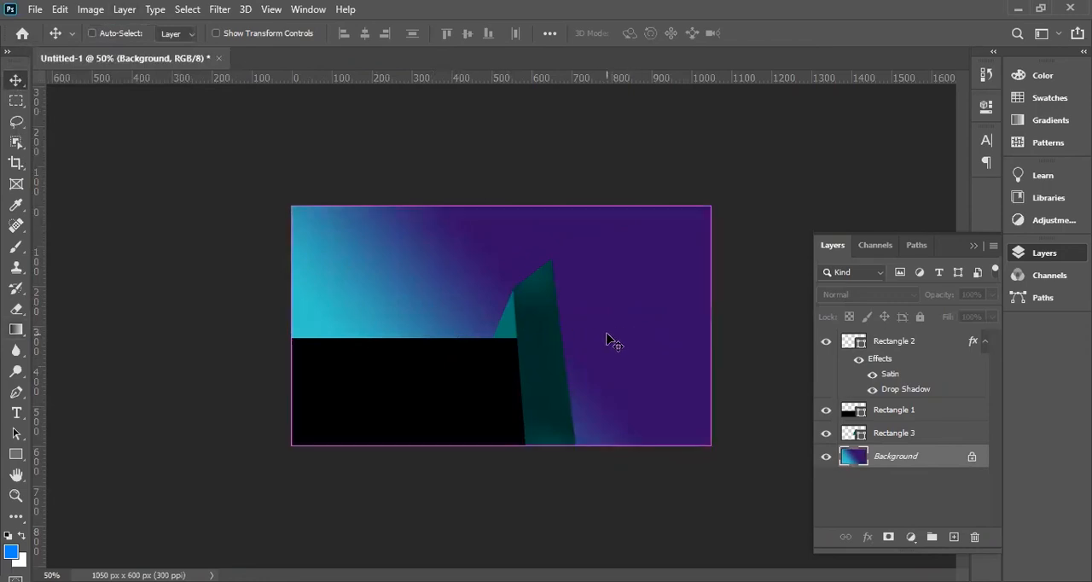
key("ctrl+minus")
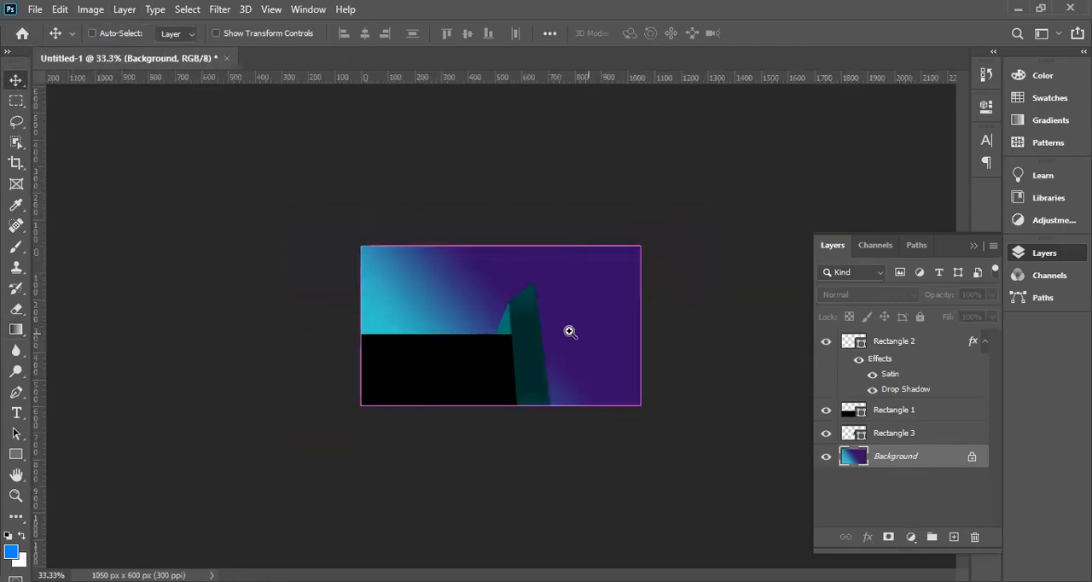
key("ctrl+plus")
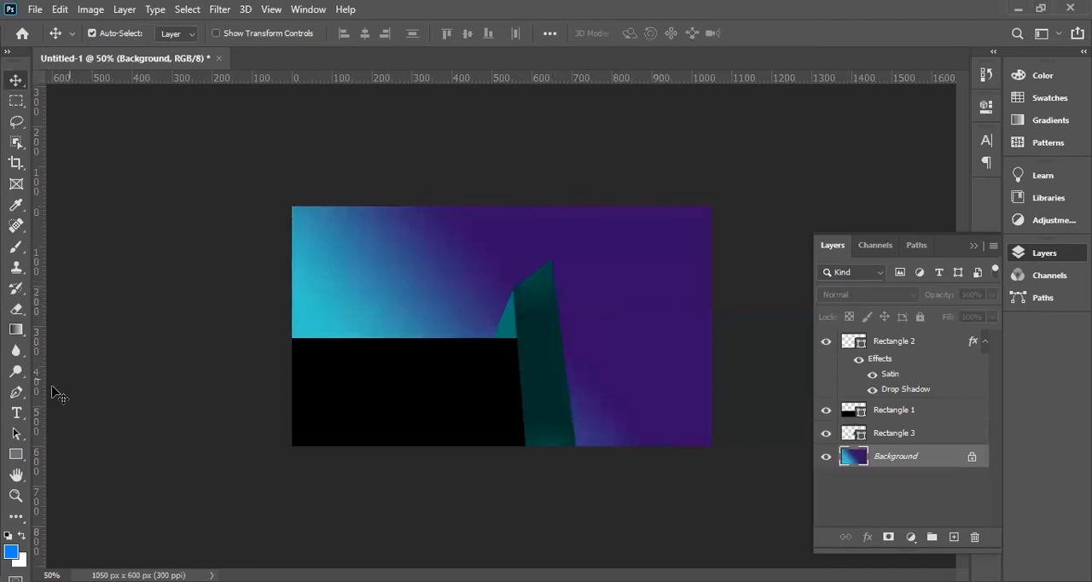
Activate the Custom Shape tool and look through the Flowers group of its shape presets.
left_click(18, 456)
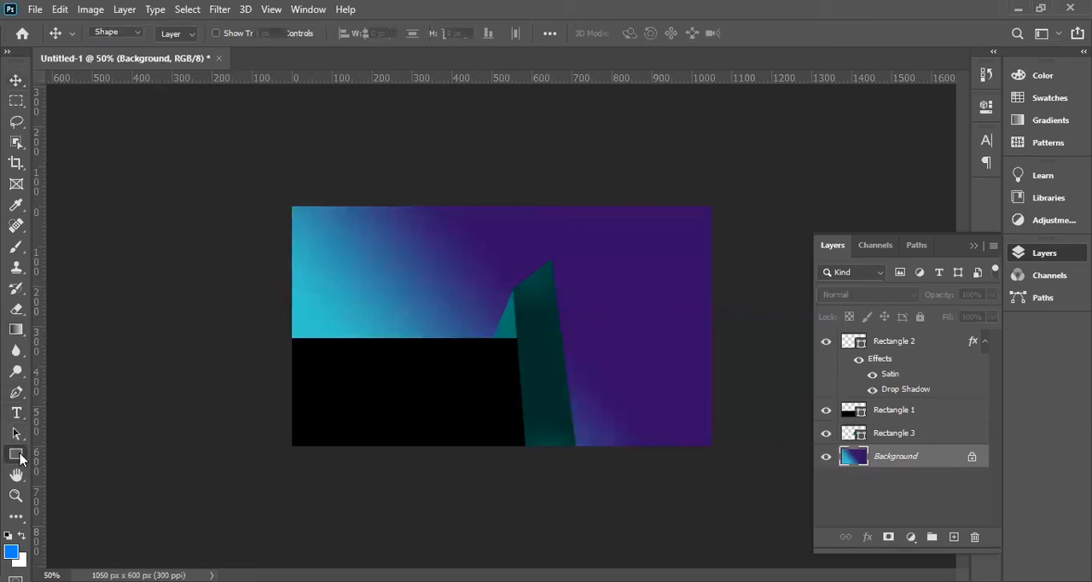
left_click(92, 531)
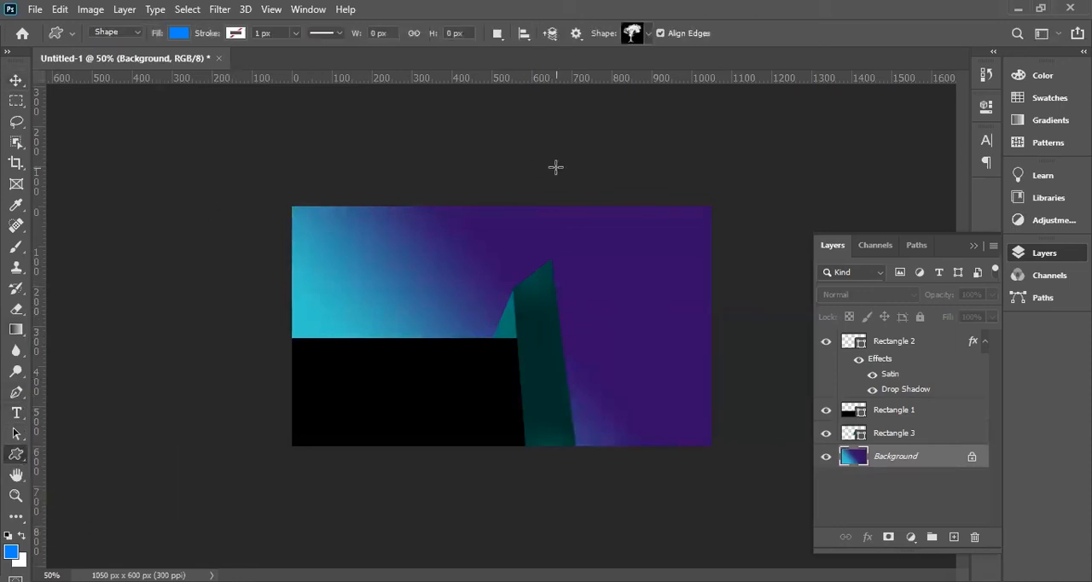
left_click(648, 34)
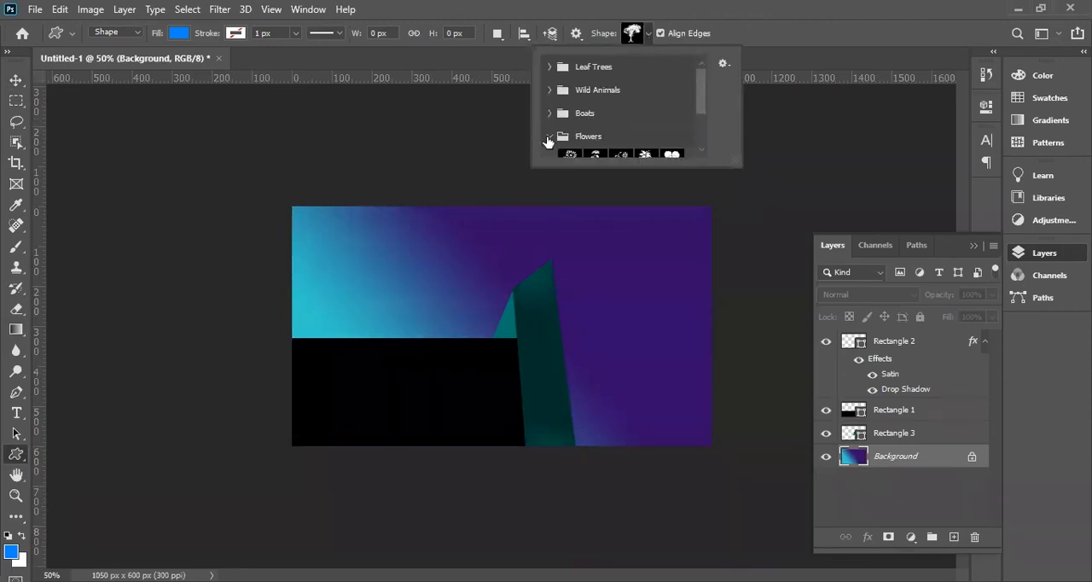
left_click(610, 134)
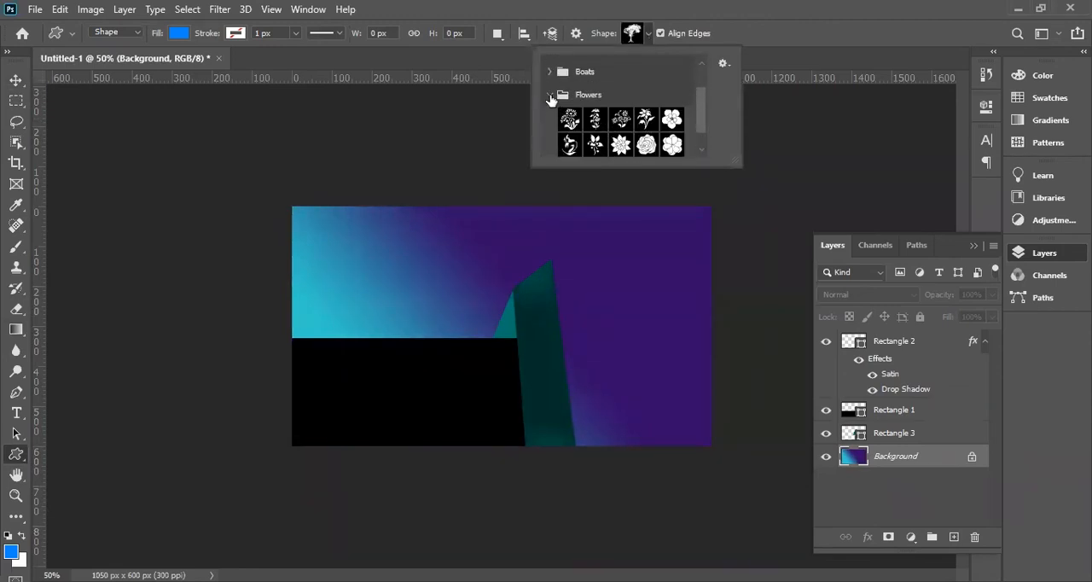
left_click(549, 94)
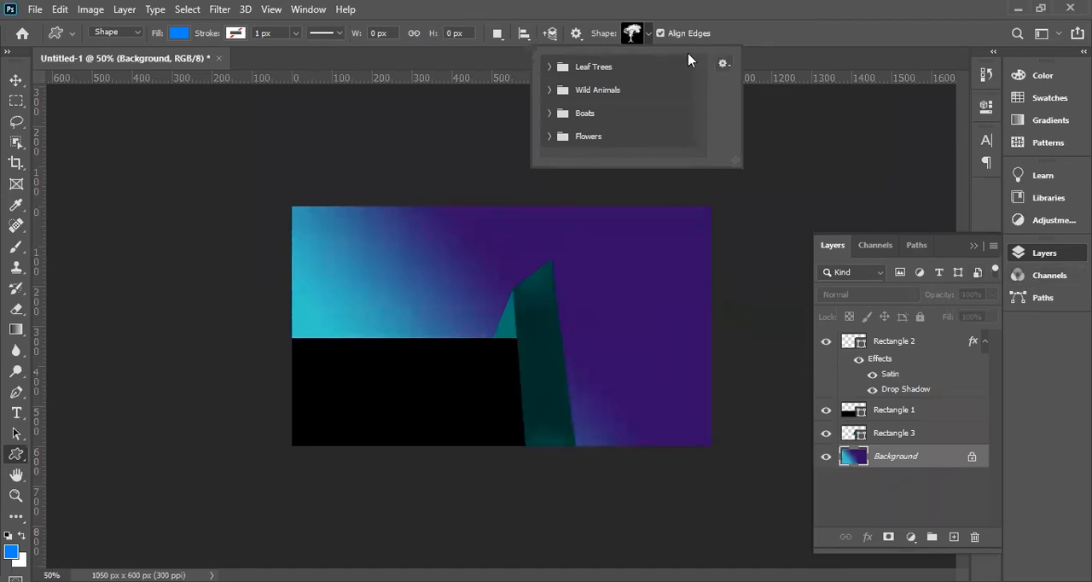
Add the Legacy Shapes and More collection to the available custom shapes.
left_click(308, 10)
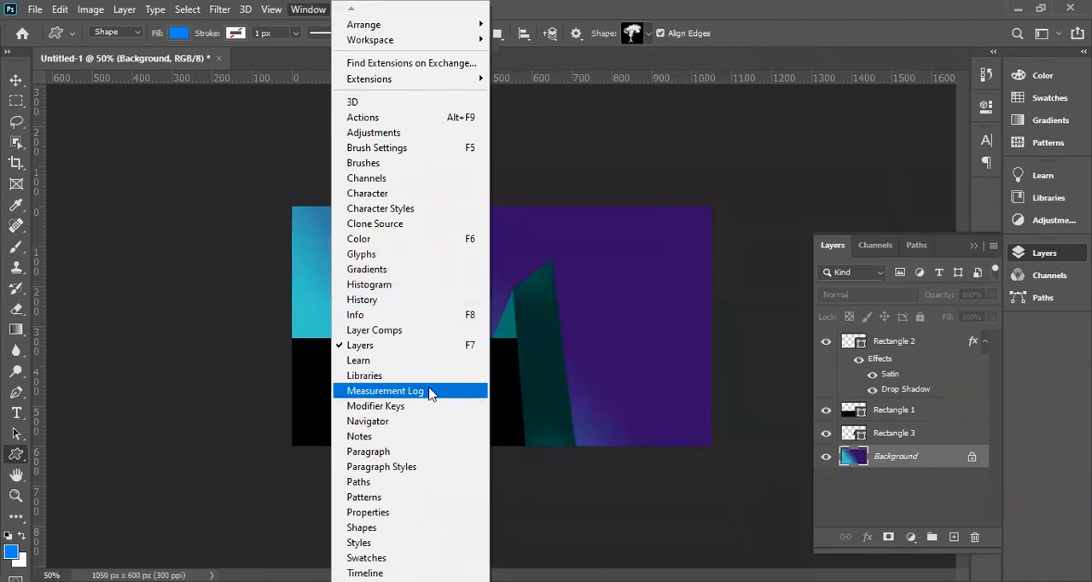
left_click(431, 530)
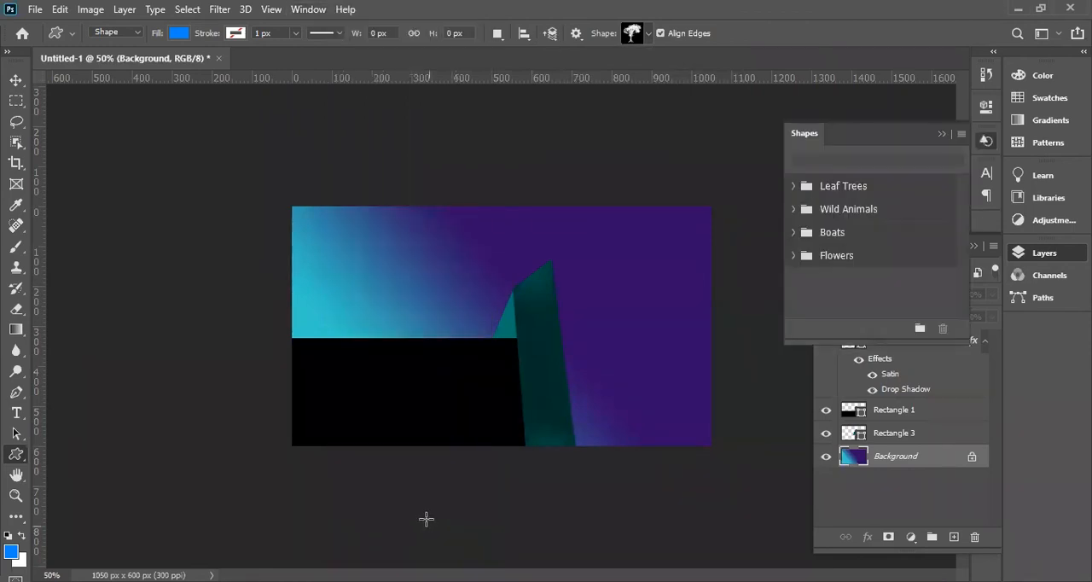
left_click(960, 137)
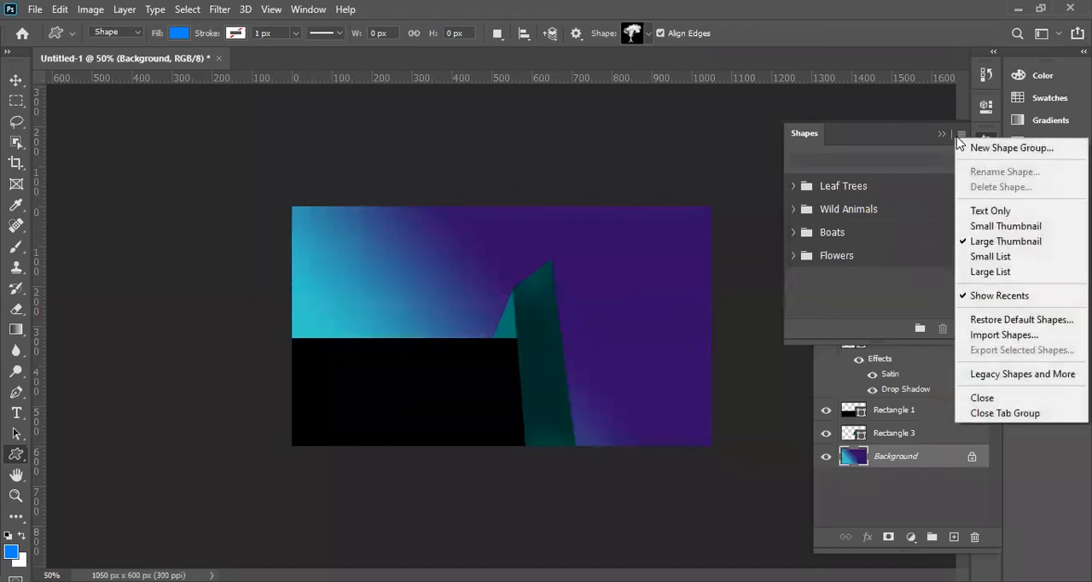
left_click(996, 380)
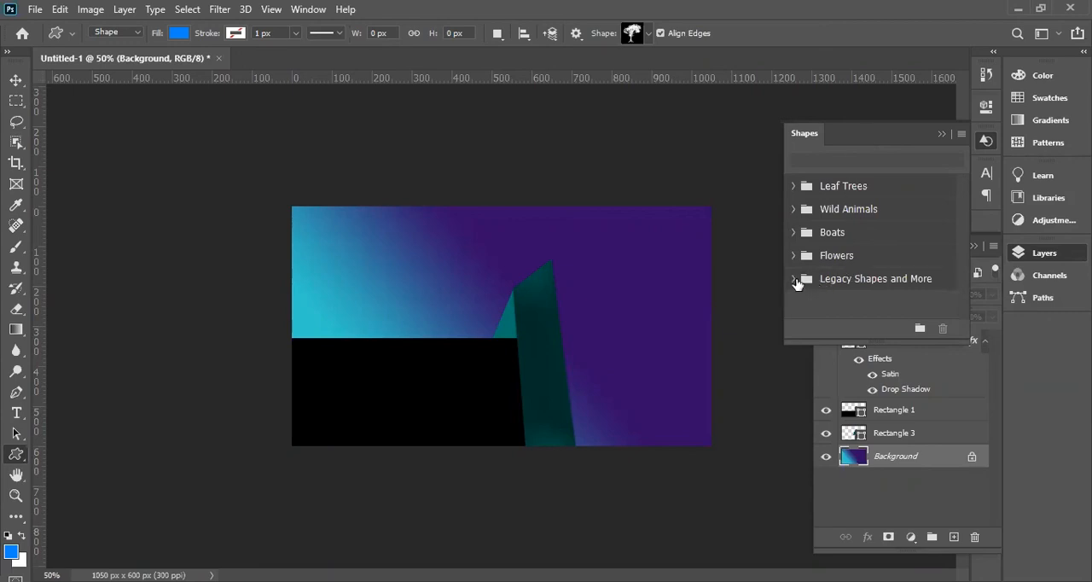
Enlarge the custom shape picker and browse the 2019 Shapes groups within Legacy Shapes and More.
left_click(649, 33)
left_click_drag(701, 116, 701, 145)
left_click(549, 148)
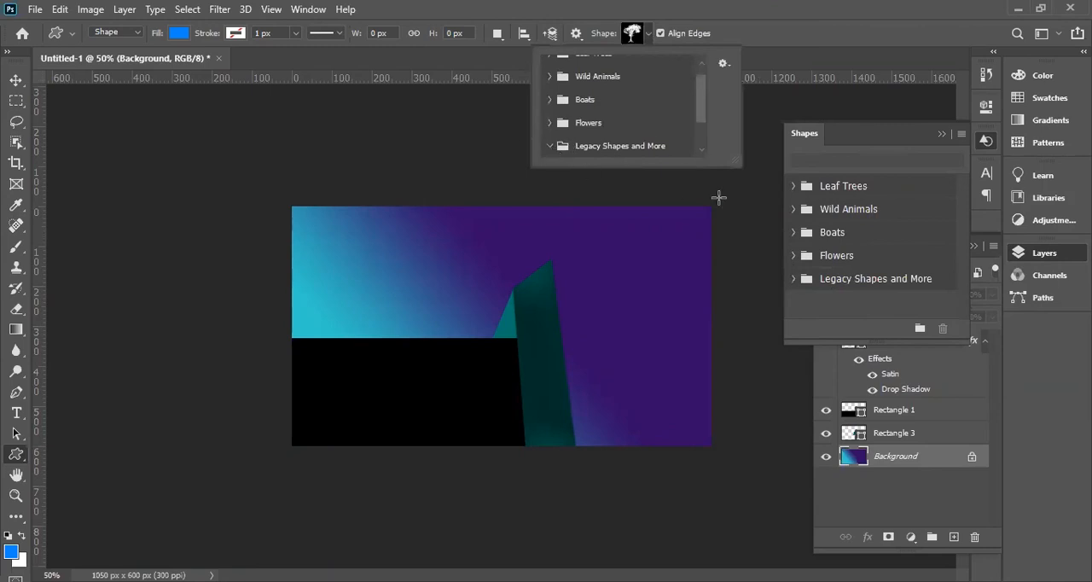
left_click_drag(740, 185, 764, 432)
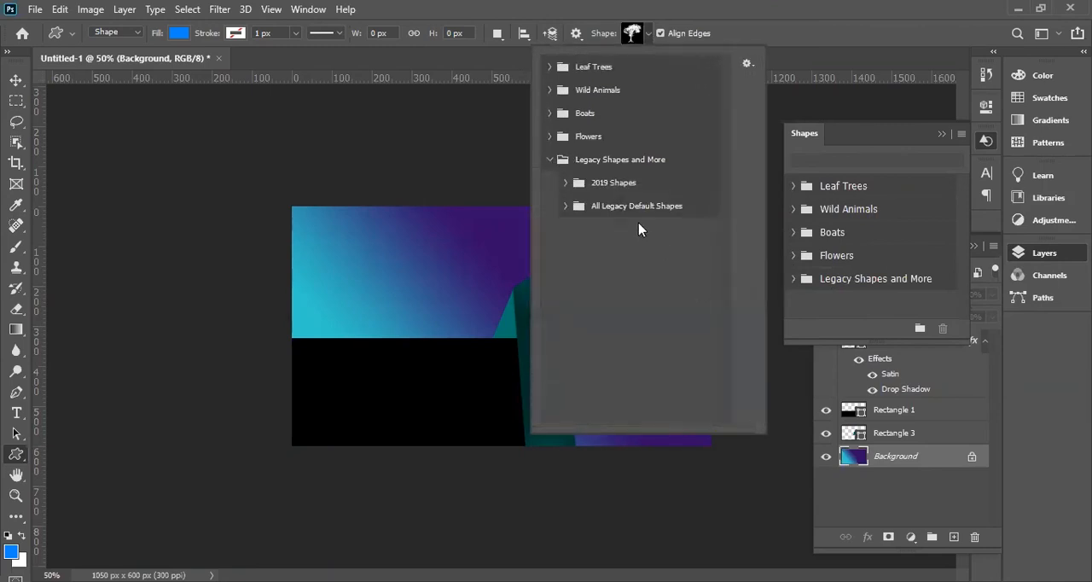
left_click(565, 183)
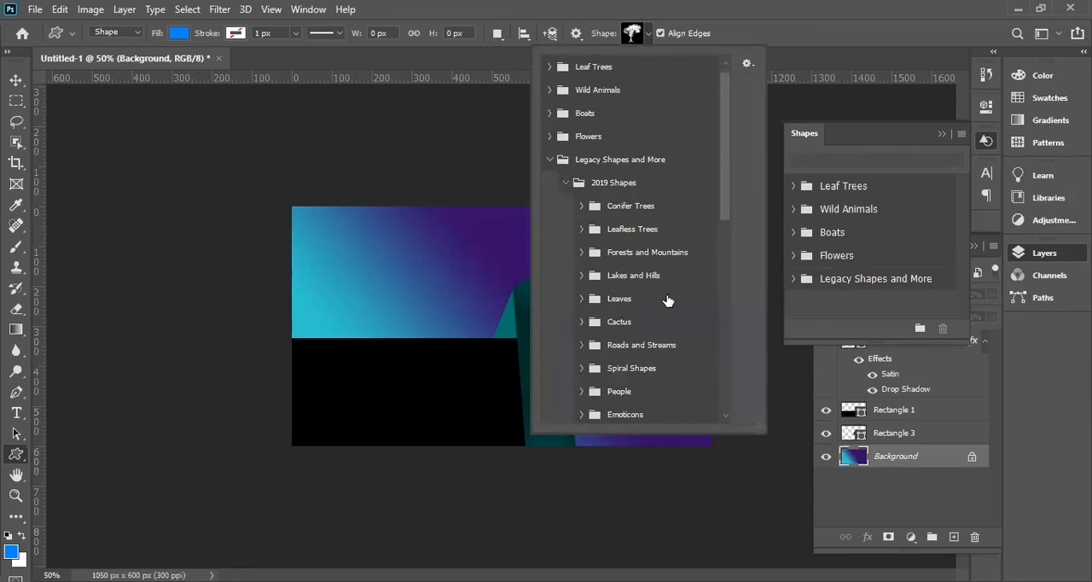
scroll(663, 300, "down", 5)
scroll(661, 309, "down", 6)
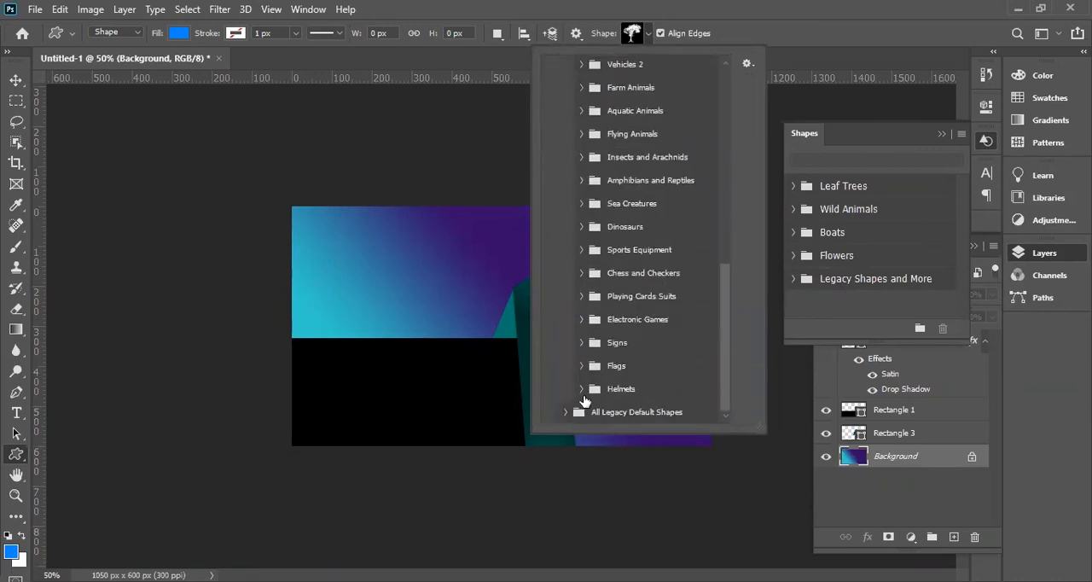
Choose the globe as the custom shape from the Web group of All Legacy Default Shapes.
left_click(566, 413)
scroll(675, 364, "down", 5)
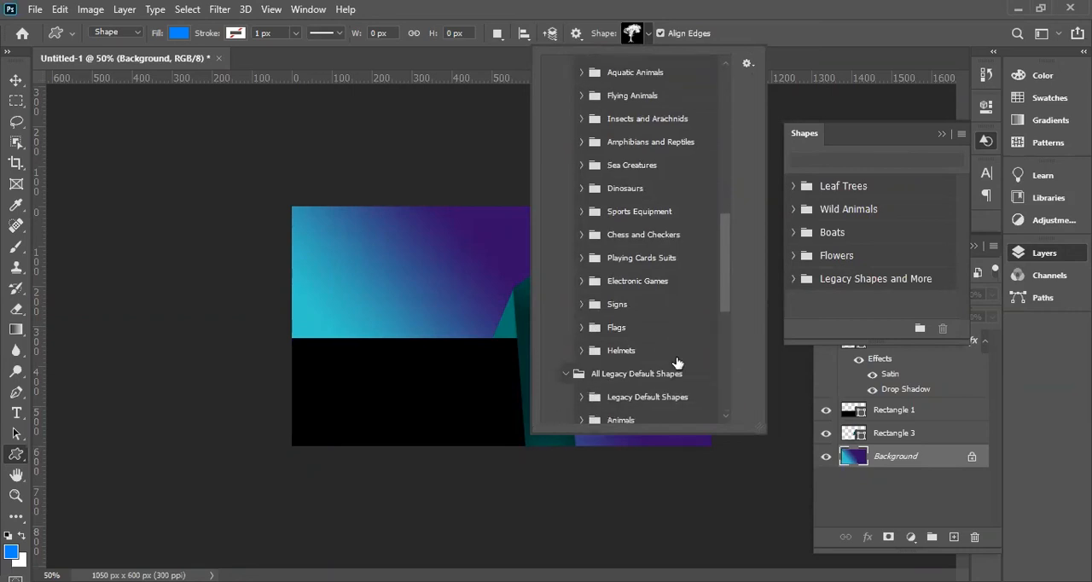
scroll(677, 366, "down", 6)
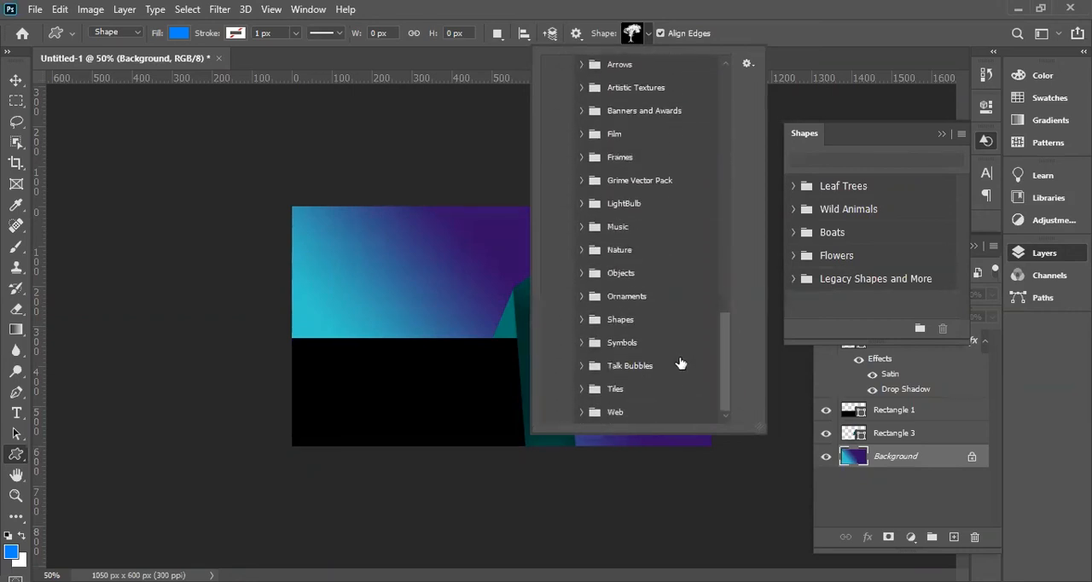
left_click(582, 412)
scroll(703, 373, "down", 4)
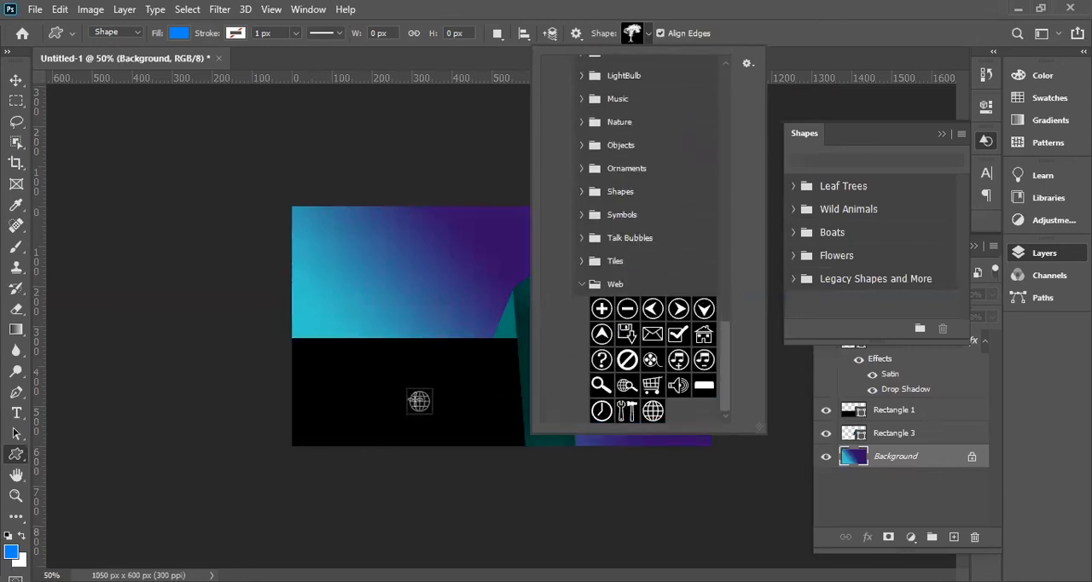
left_click(653, 410)
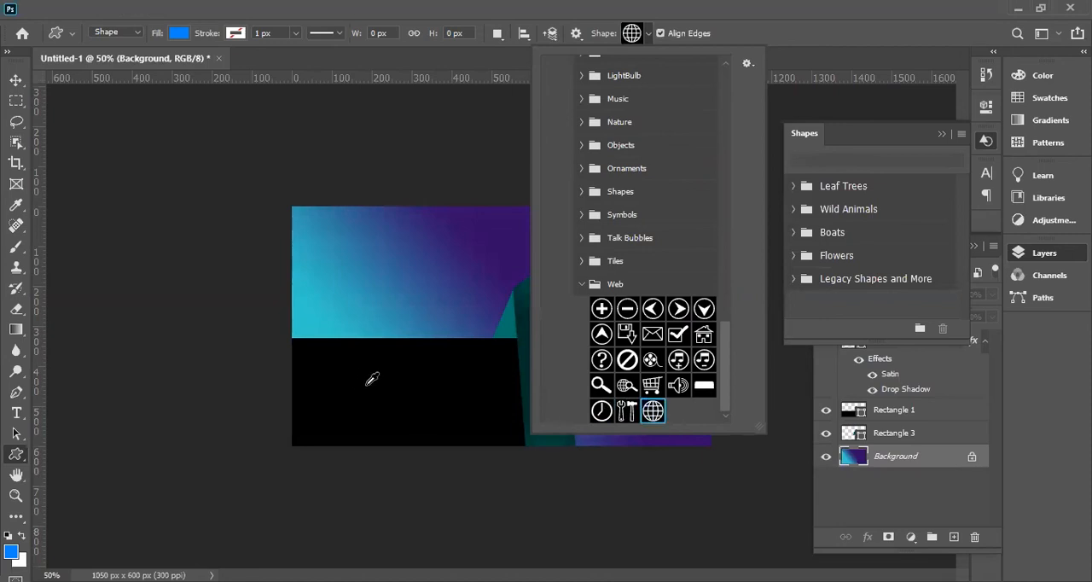
key("d")
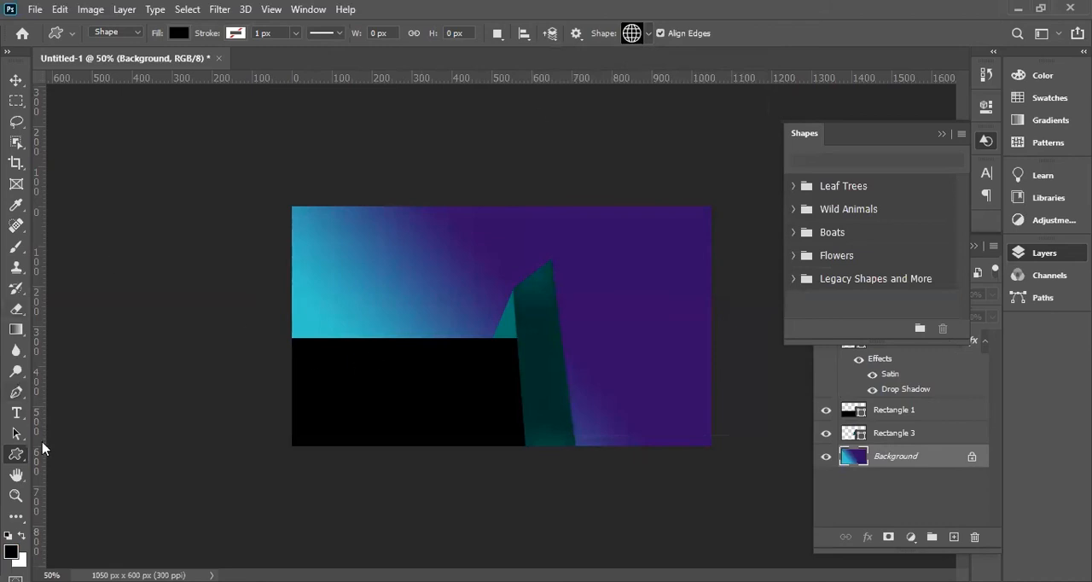
left_click_drag(415, 379, 449, 409)
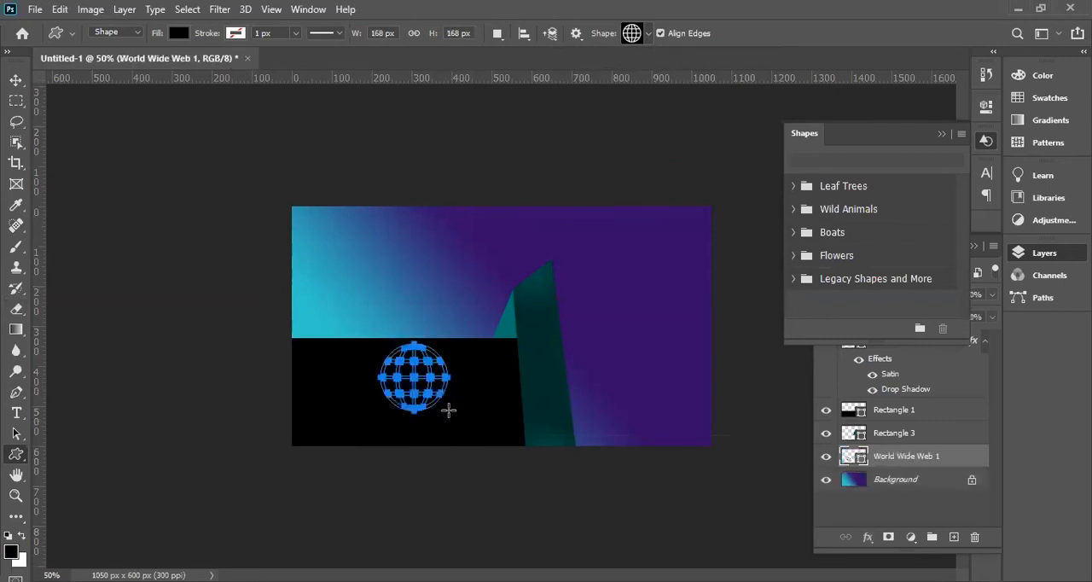
left_click(20, 80)
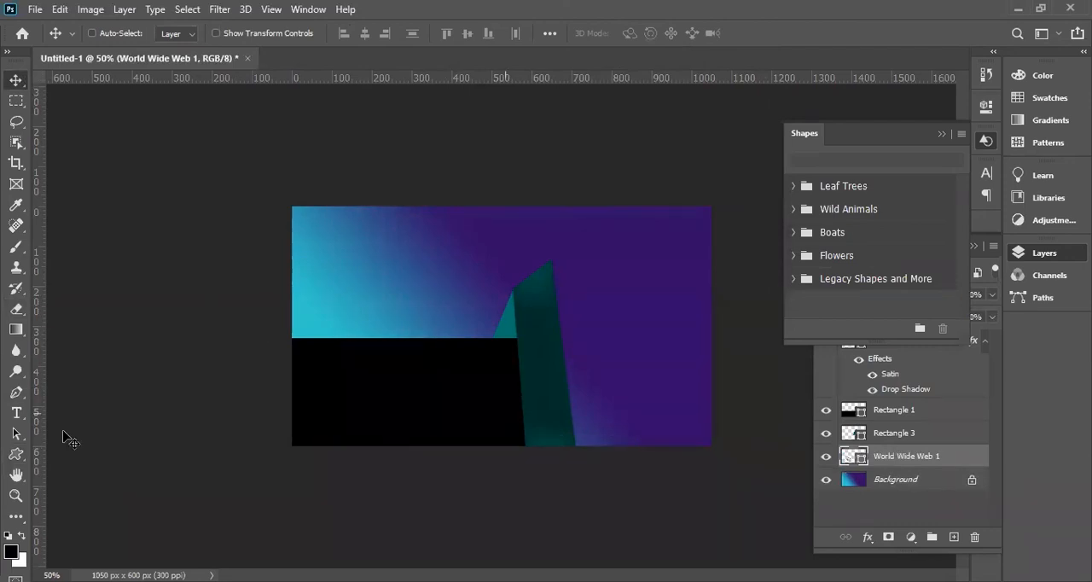
left_click(19, 454)
key("ctrl+z")
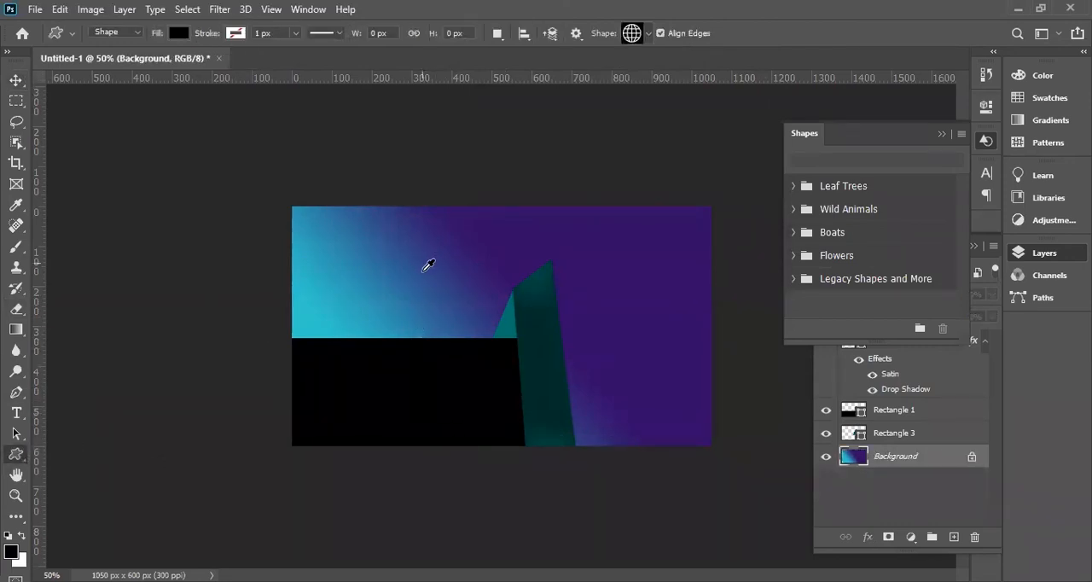
Draw a globe about 256 px wide overlapping the black rectangle and set its fill colour to white (ffffff).
left_click(423, 270, "alt")
left_click_drag(385, 366, 450, 415)
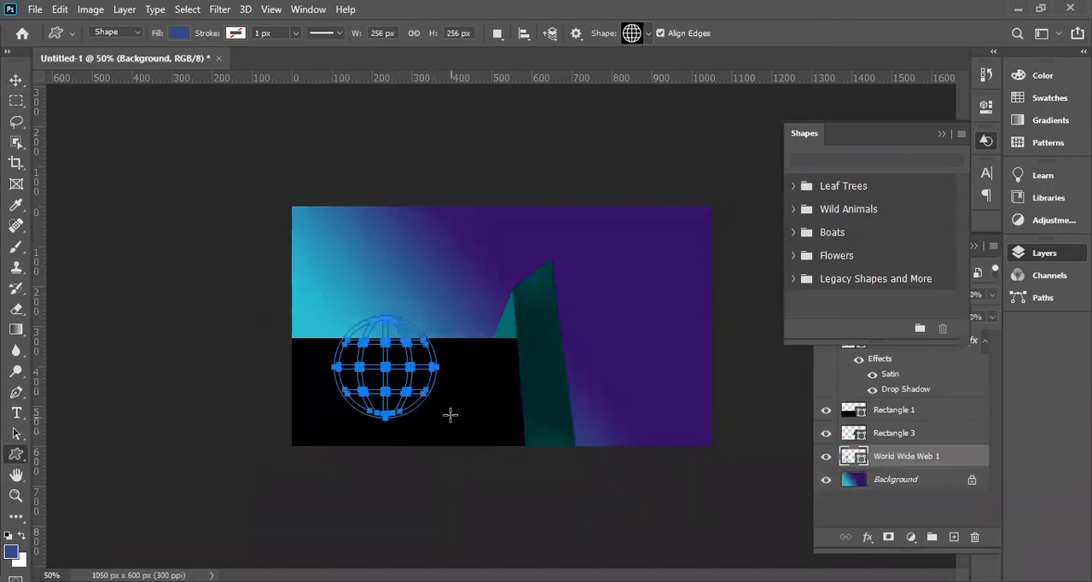
left_click(864, 458)
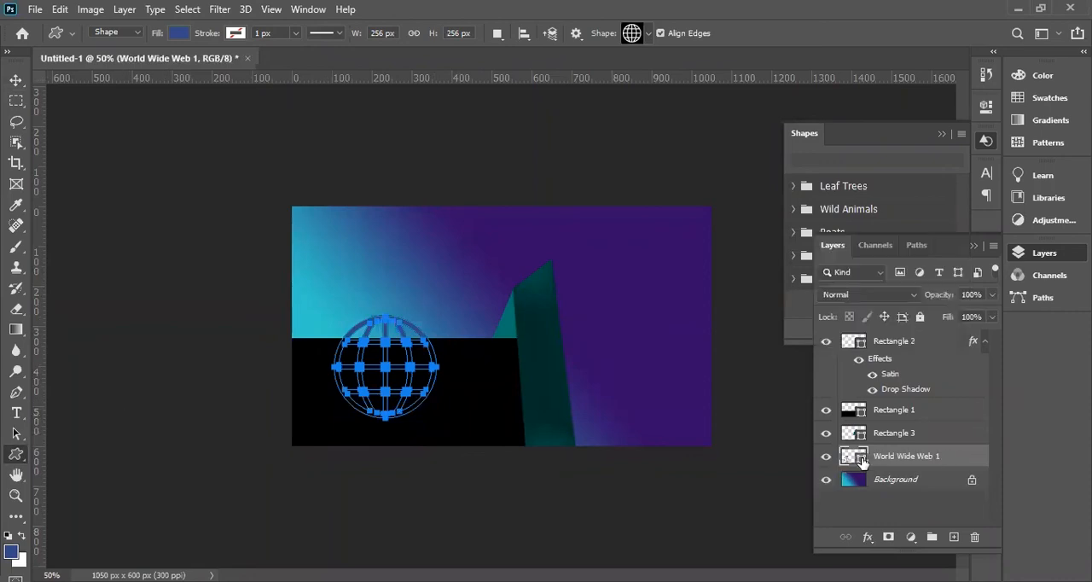
double_click(853, 456)
left_click_drag(619, 166, 575, 135)
left_click(920, 130)
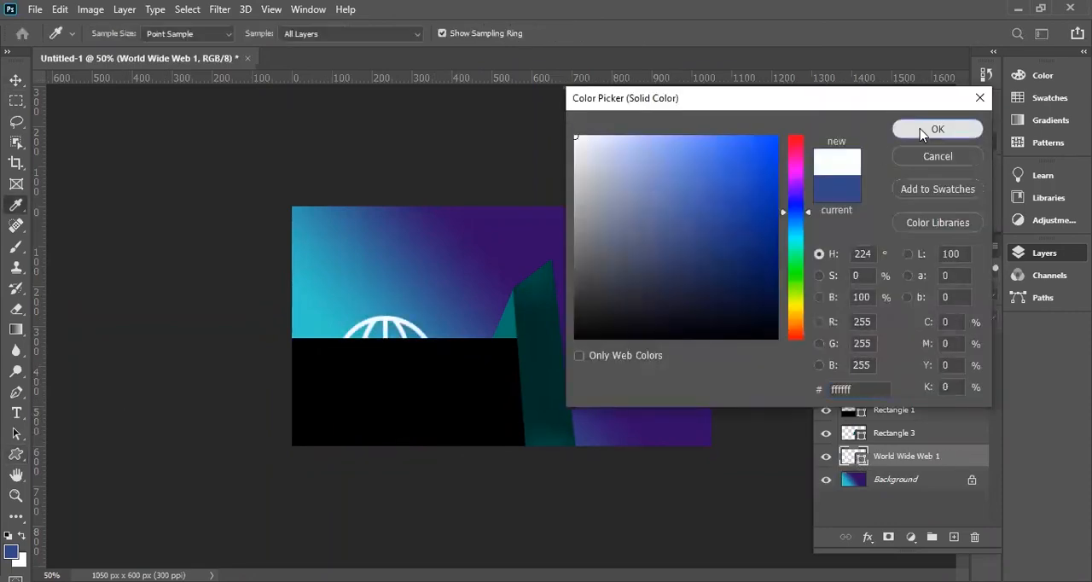
Bring the globe layer to the front and scale the globe down to roughly half size inside the black rectangle.
left_click_drag(888, 457, 884, 338)
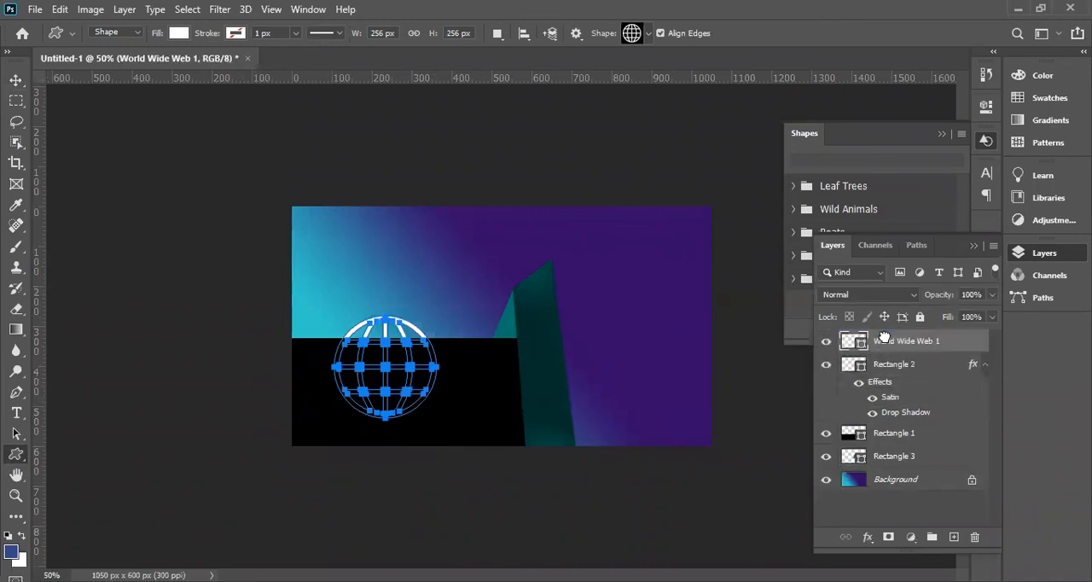
left_click(17, 79)
key("ctrl+t")
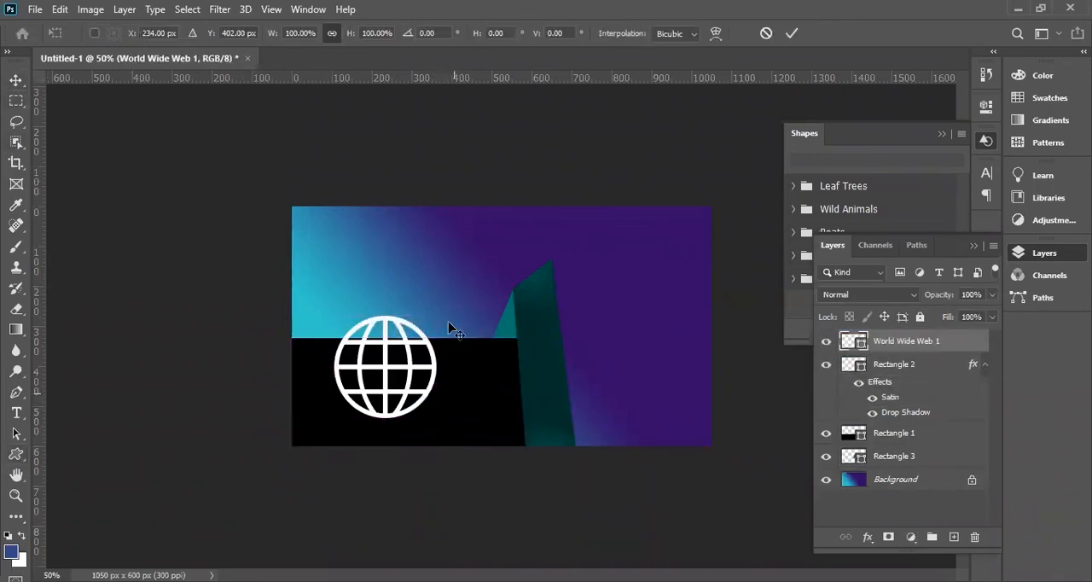
left_click_drag(432, 321, 376, 360)
key("Return")
left_click(398, 408, "ctrl")
left_click_drag(397, 408, 512, 427)
key("ctrl+z")
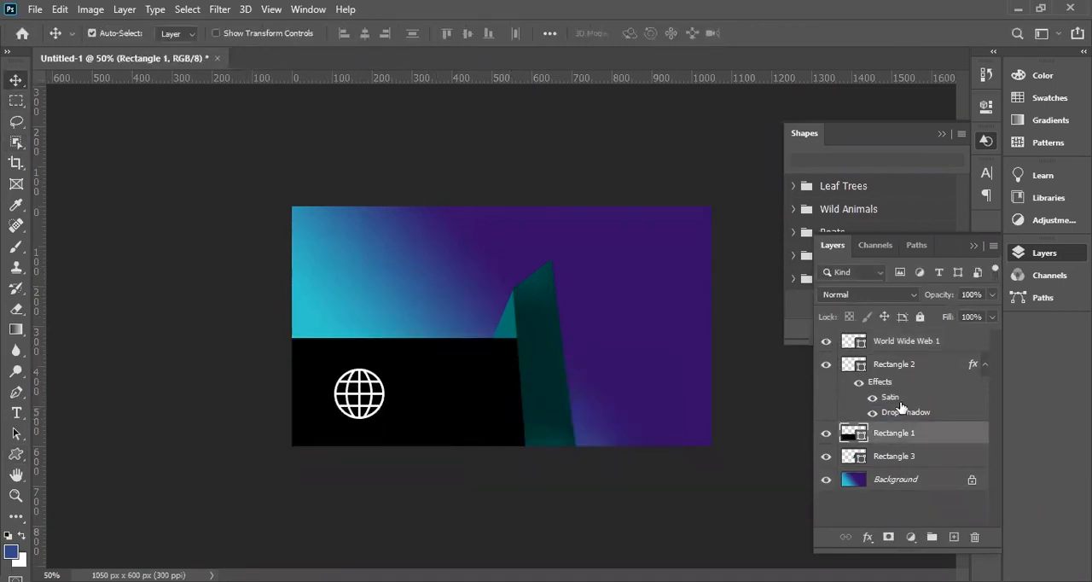
Group the Rectangle 1, Rectangle 2 and Rectangle 3 layers, leaving the globe and background outside the group.
left_click(827, 457)
left_click(827, 456)
left_click(826, 340)
left_click(827, 341)
left_click(896, 369)
left_click(898, 457, "shift")
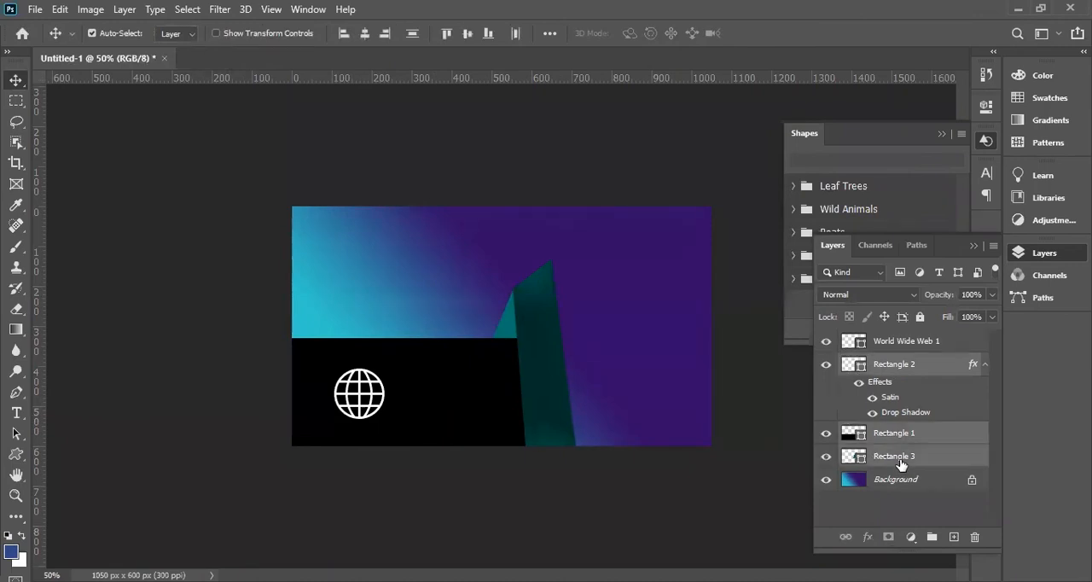
right_click(879, 370)
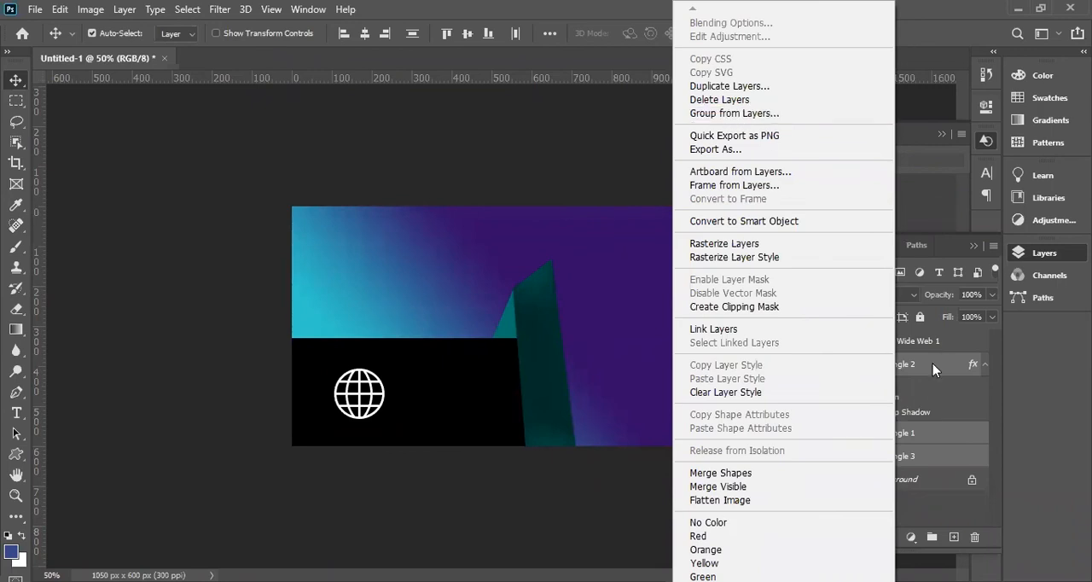
left_click(737, 116)
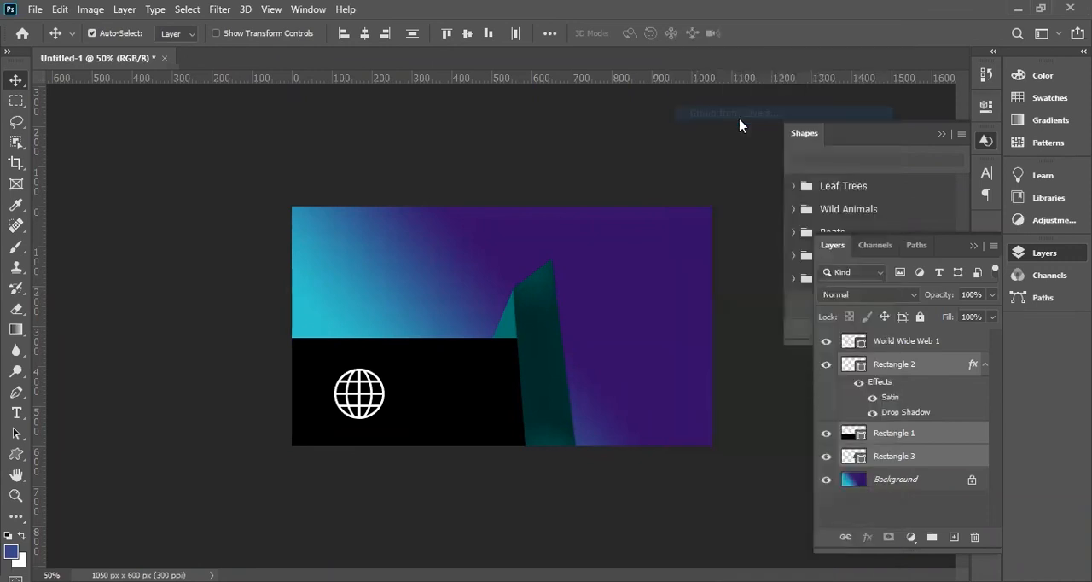
left_click(672, 175)
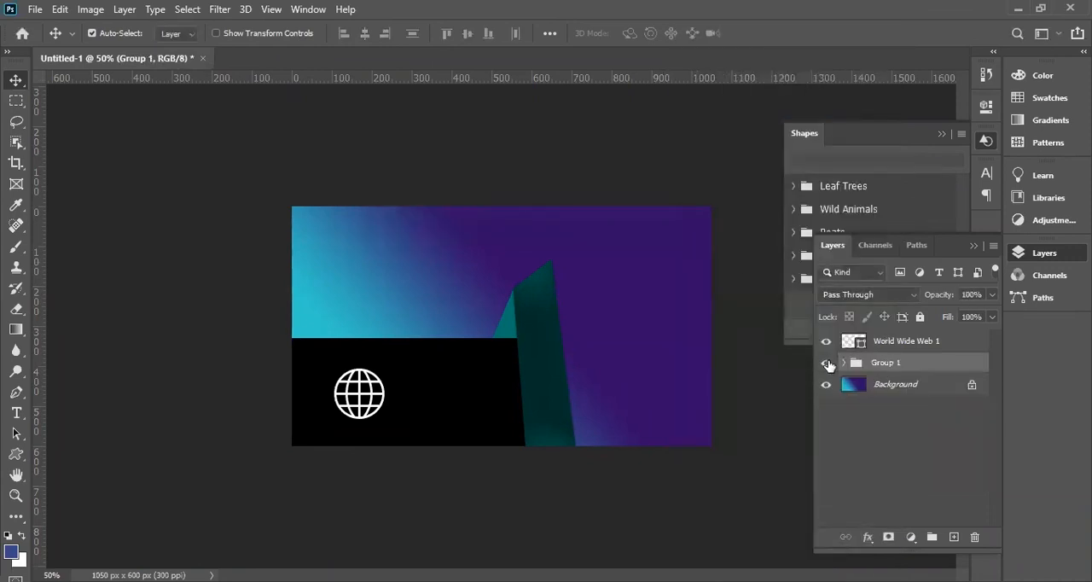
Expand the rectangle group and examine its layers and the folded upper end of the green strip up close.
left_click(898, 348)
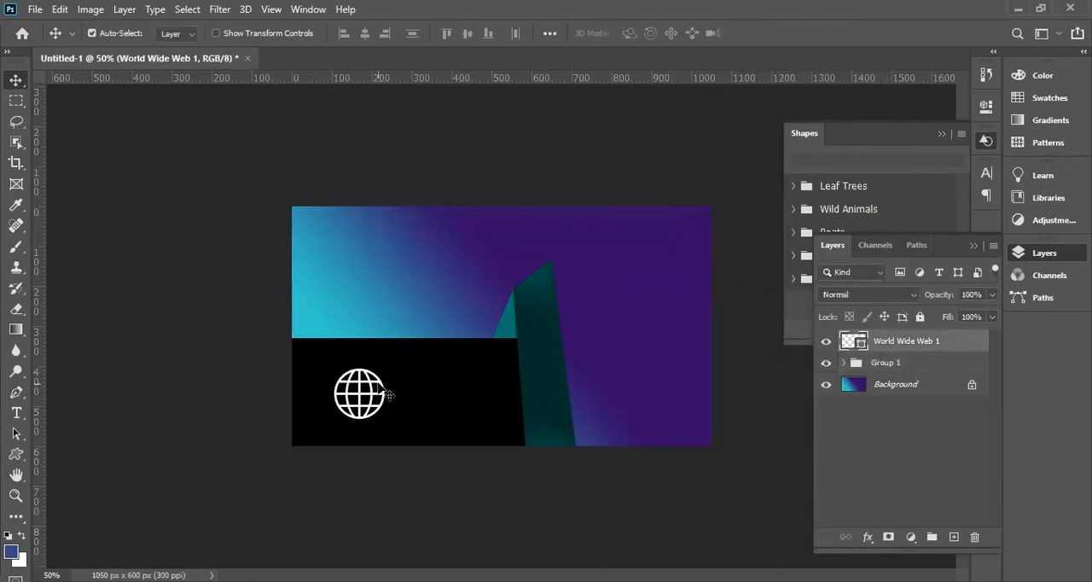
key("ctrl+plus")
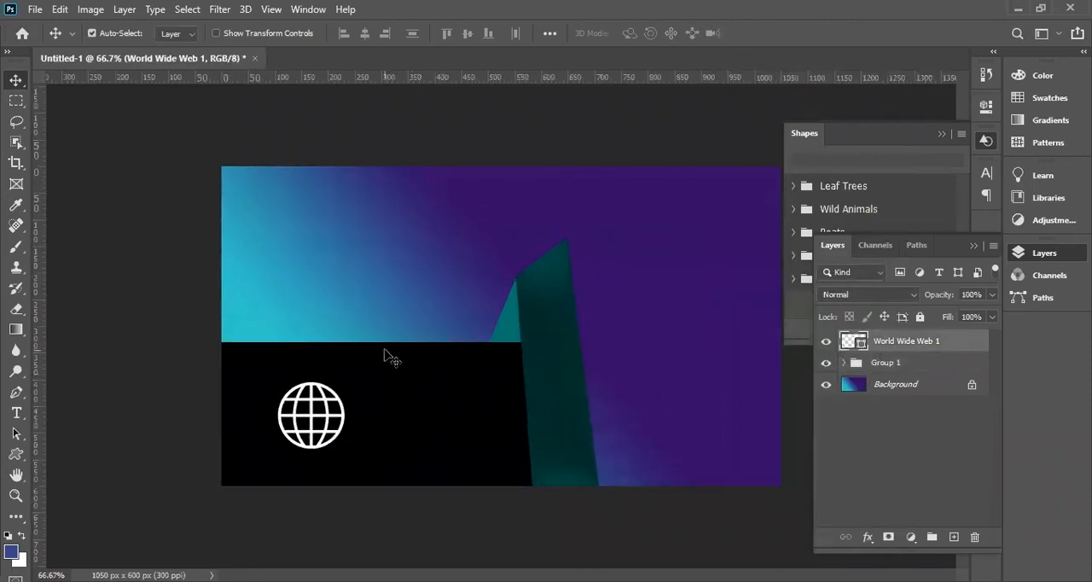
left_click(845, 364)
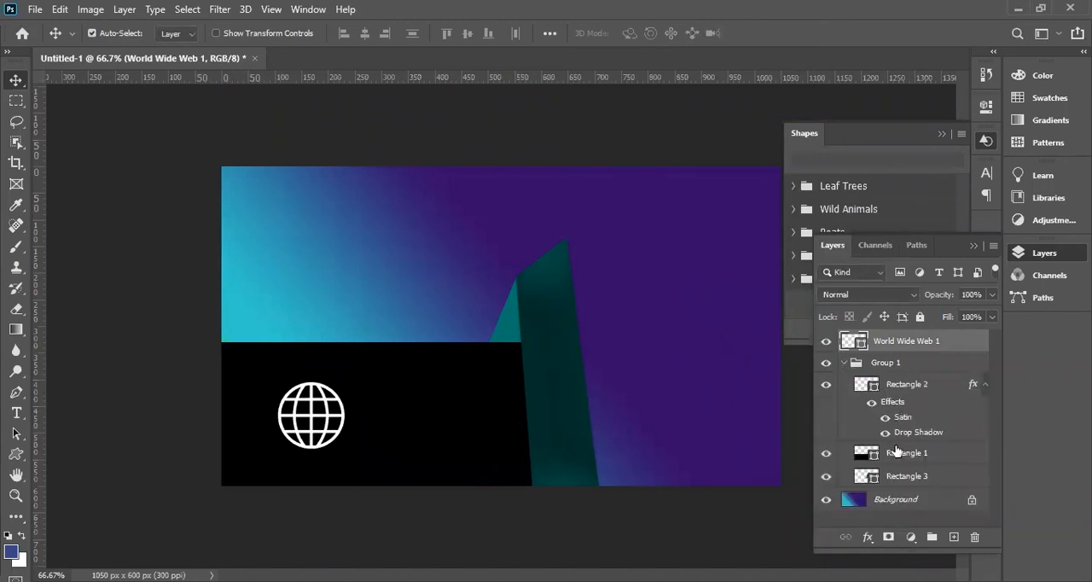
left_click(876, 391)
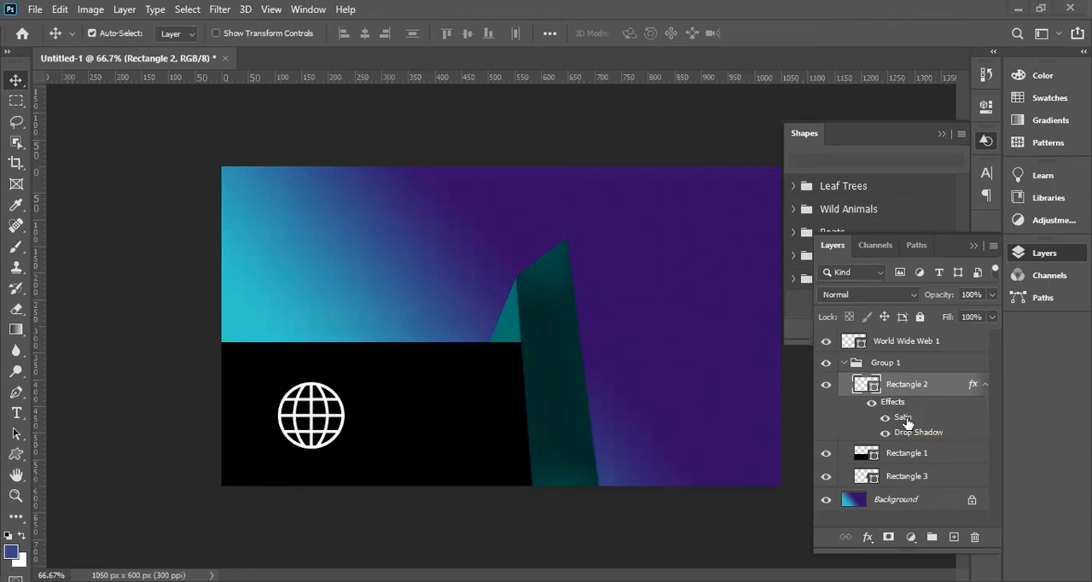
left_click(881, 504)
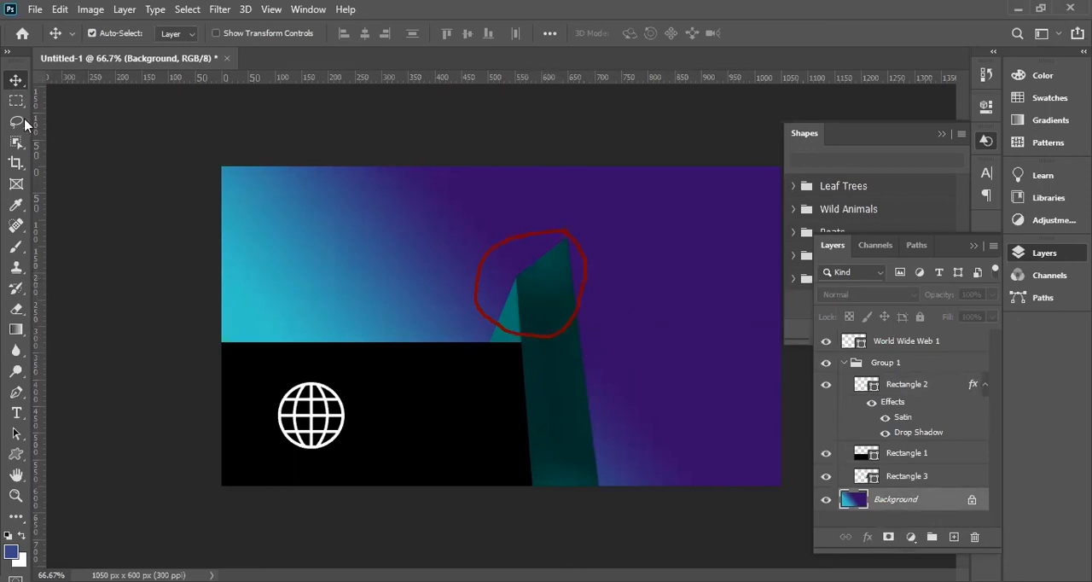
left_click(542, 307)
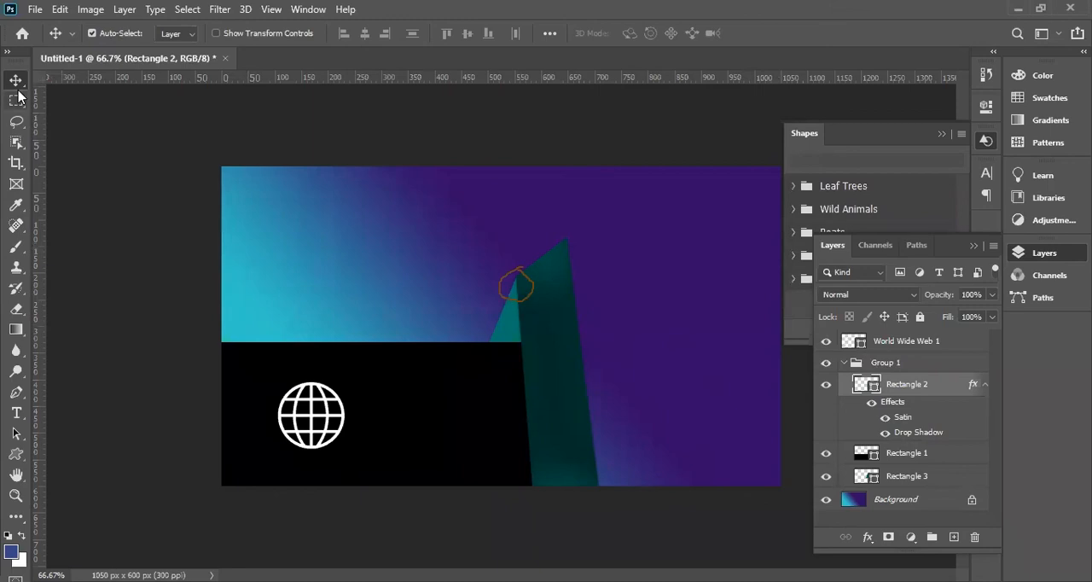
left_click(367, 307)
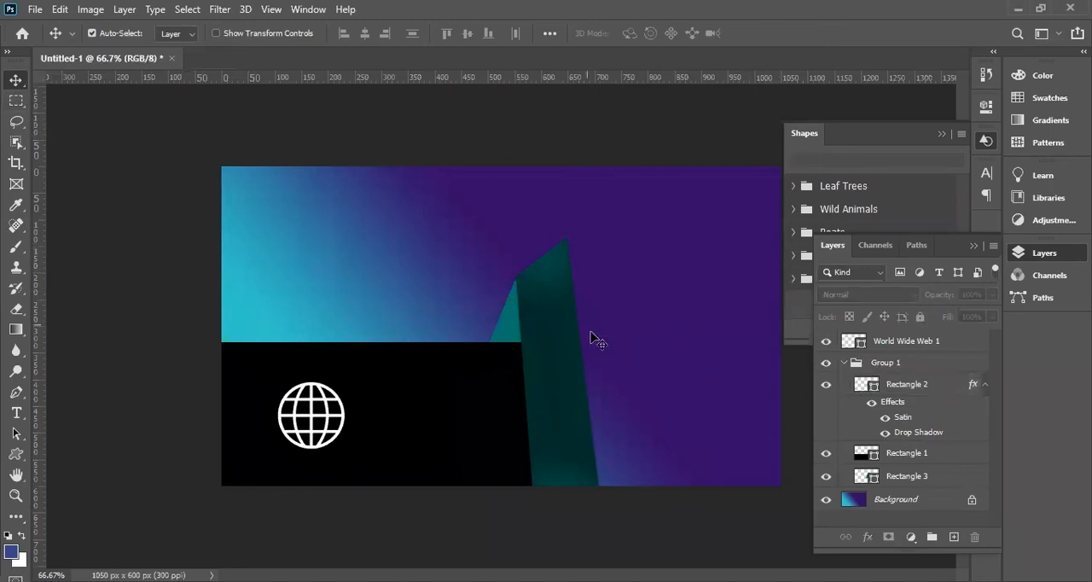
left_click(537, 296, "ctrl")
left_click(537, 296, "ctrl")
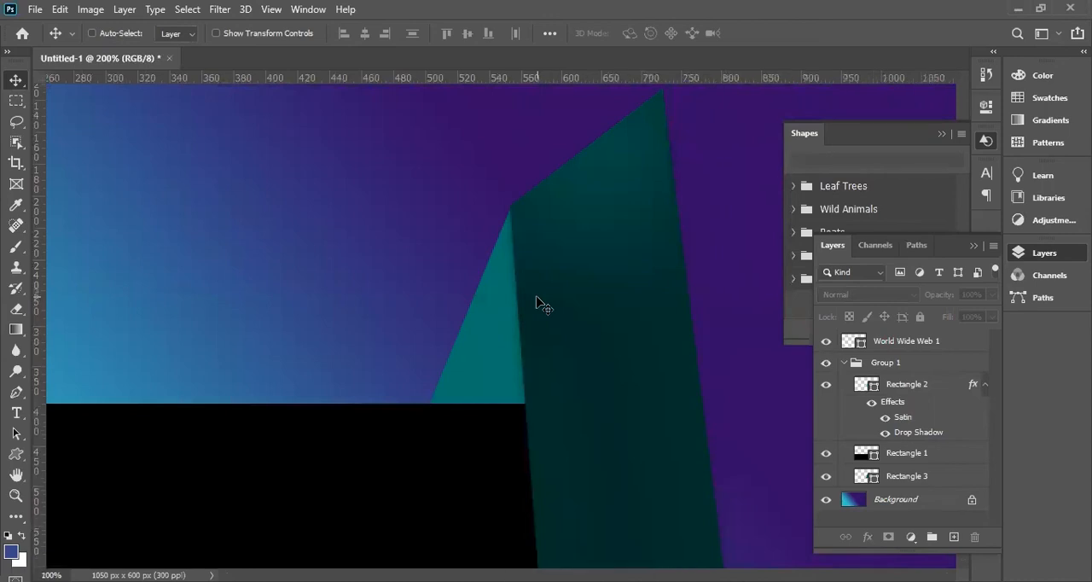
key("ctrl+minus")
Try to distort the upper-left corner of Rectangle 3 to reshape the fold beside the green strip.
left_click(517, 330, "ctrl")
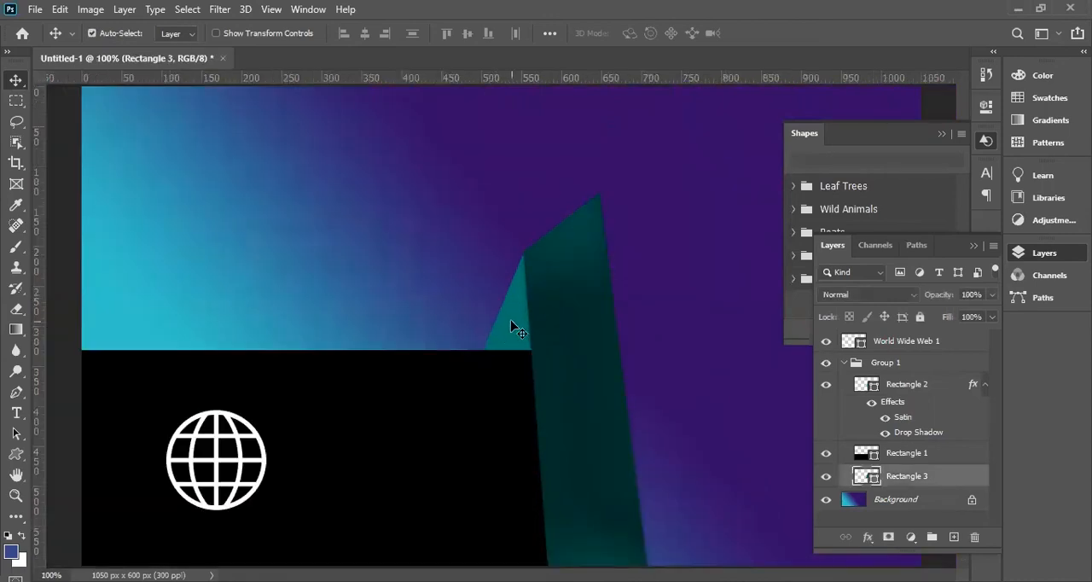
key("ctrl+t")
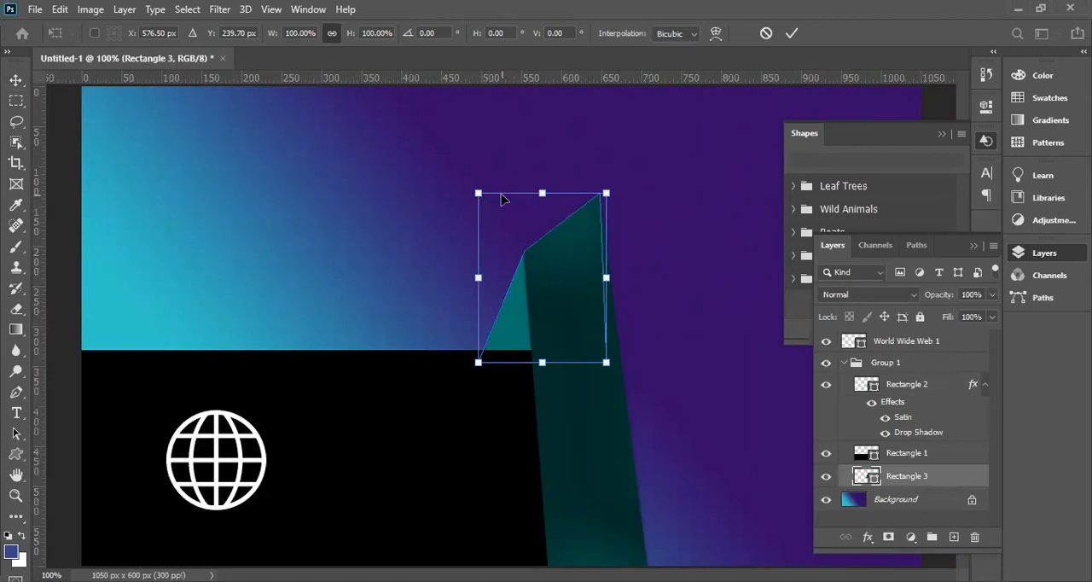
mouse_move(479, 195)
left_mouse_down()
mouse_move(509, 222)
mouse_move(486, 197)
left_mouse_up()
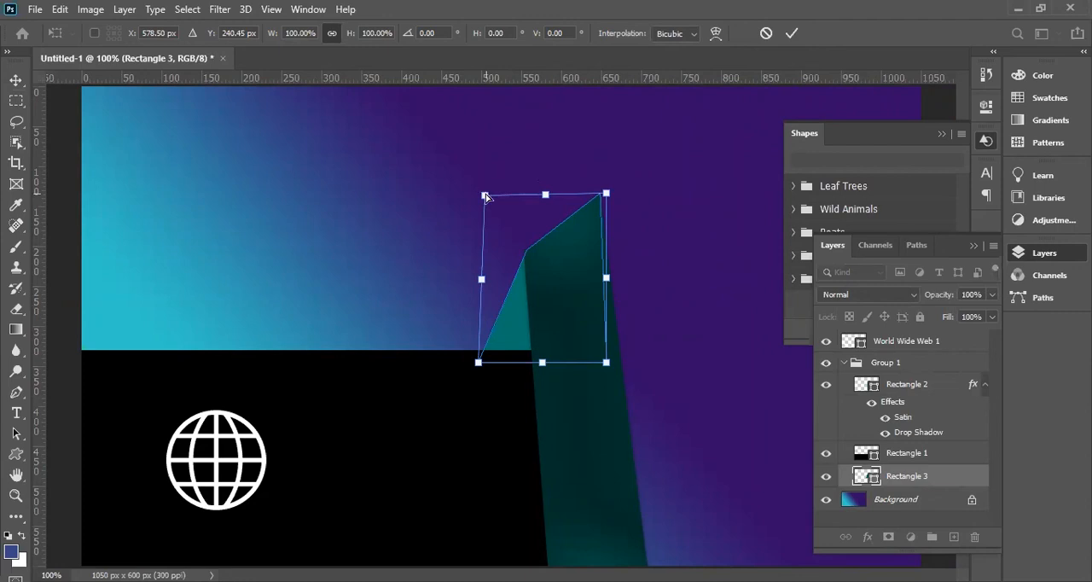
left_click_drag(489, 203, 472, 176)
key("ctrl+z")
left_click(16, 82)
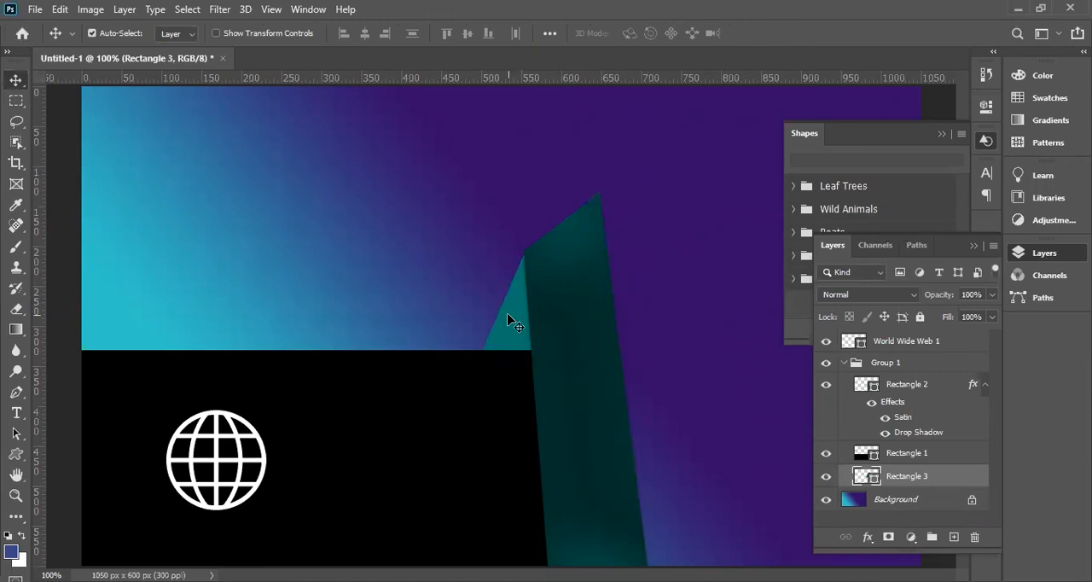
scroll(508, 315, "down", 1)
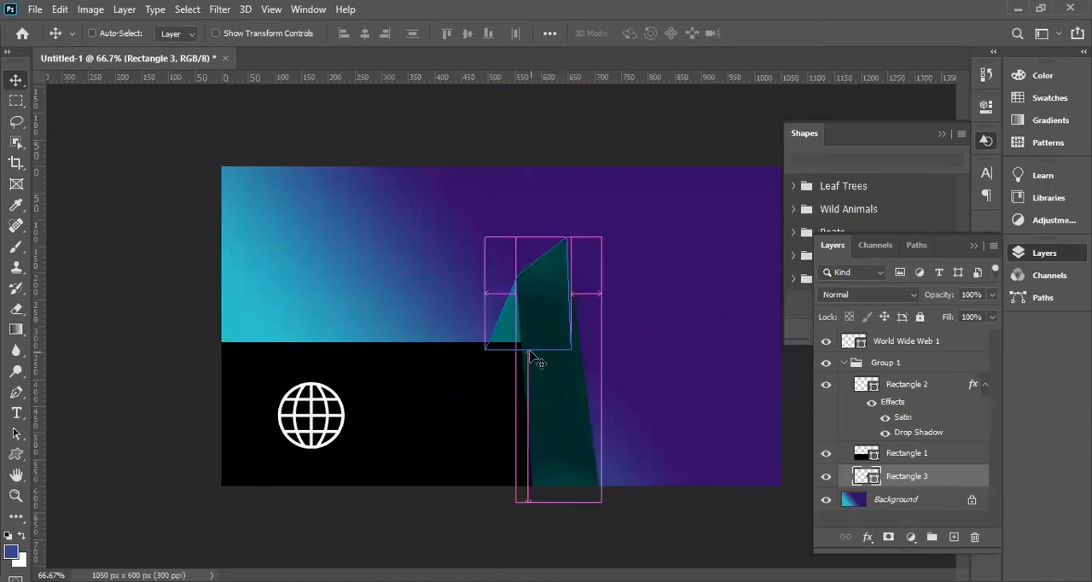
key("ctrl+minus")
key("ctrl+plus")
key("ctrl+plus")
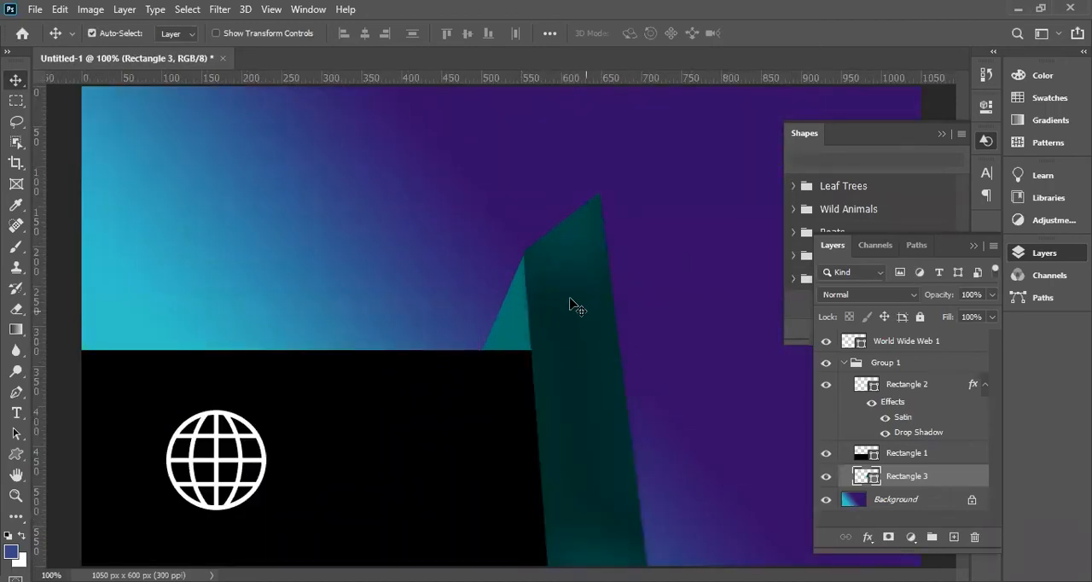
key("ctrl+minus")
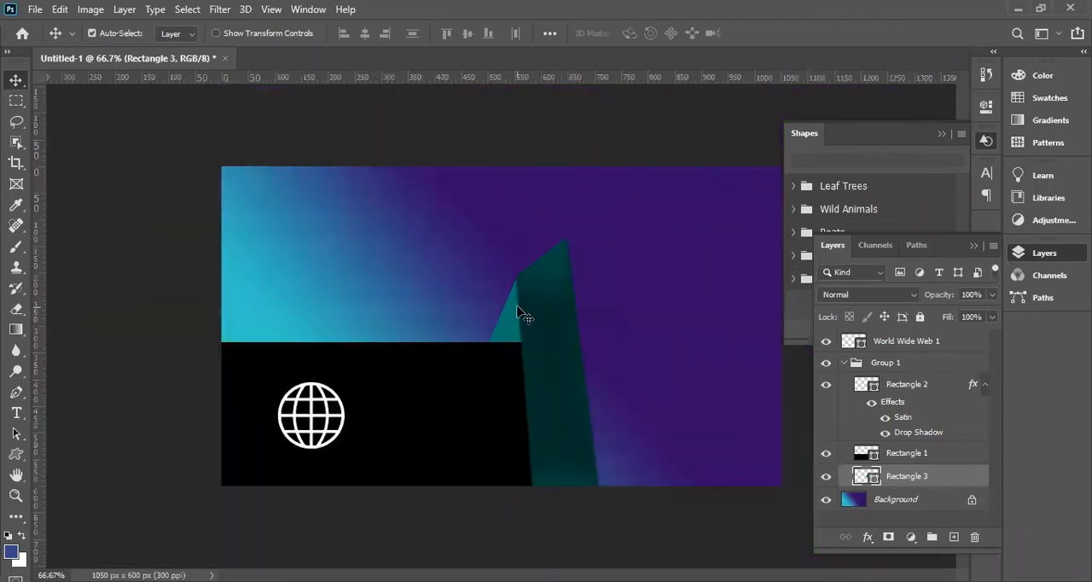
Move the globe onto the lower end of the green strip and collapse the rectangle group.
left_click_drag(333, 409, 603, 446)
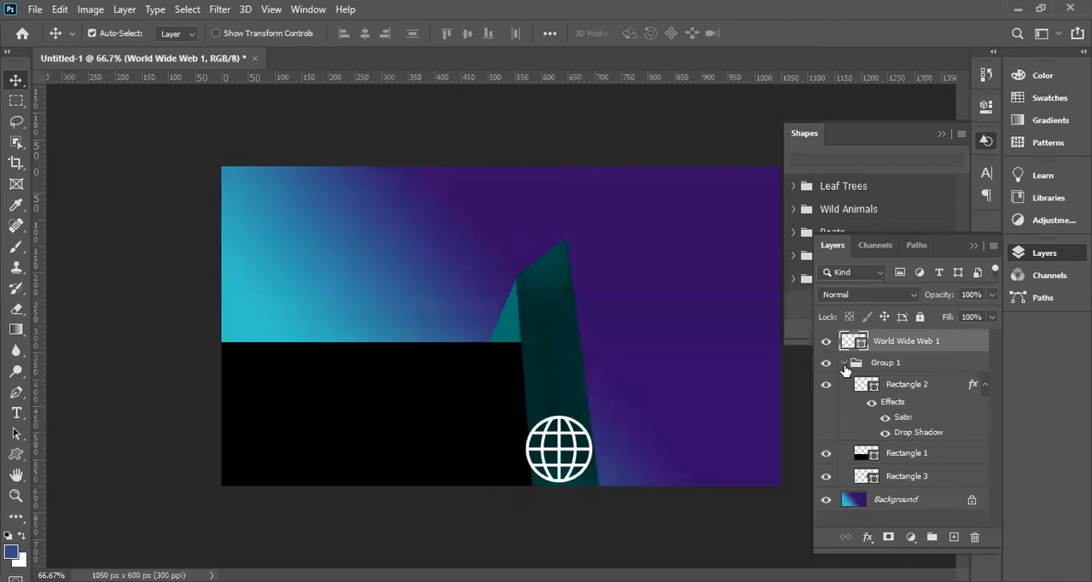
left_click(844, 363)
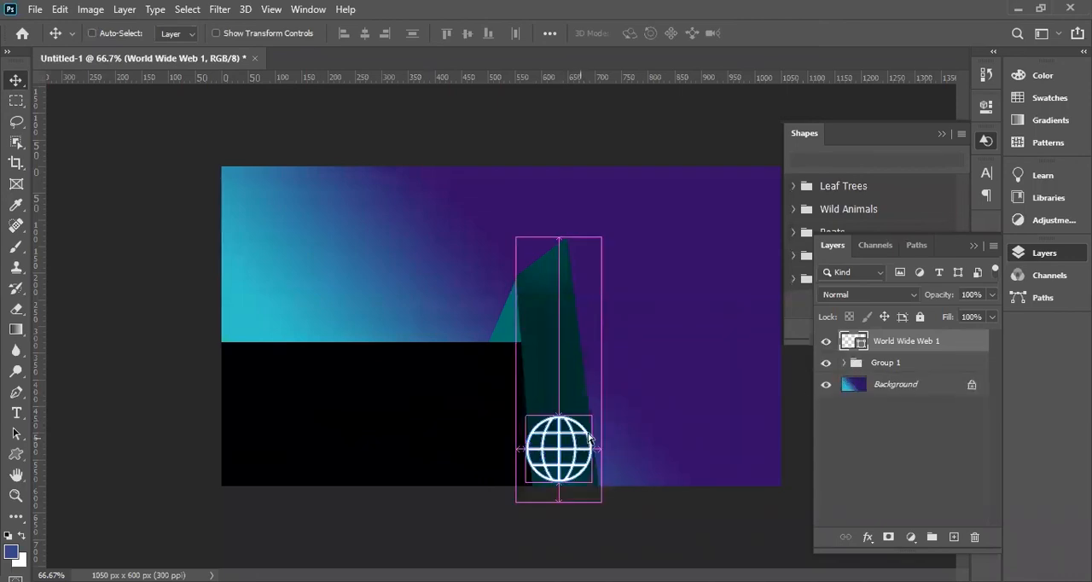
Try to scale the globe on the green strip to 83.8%.
key("ctrl+t")
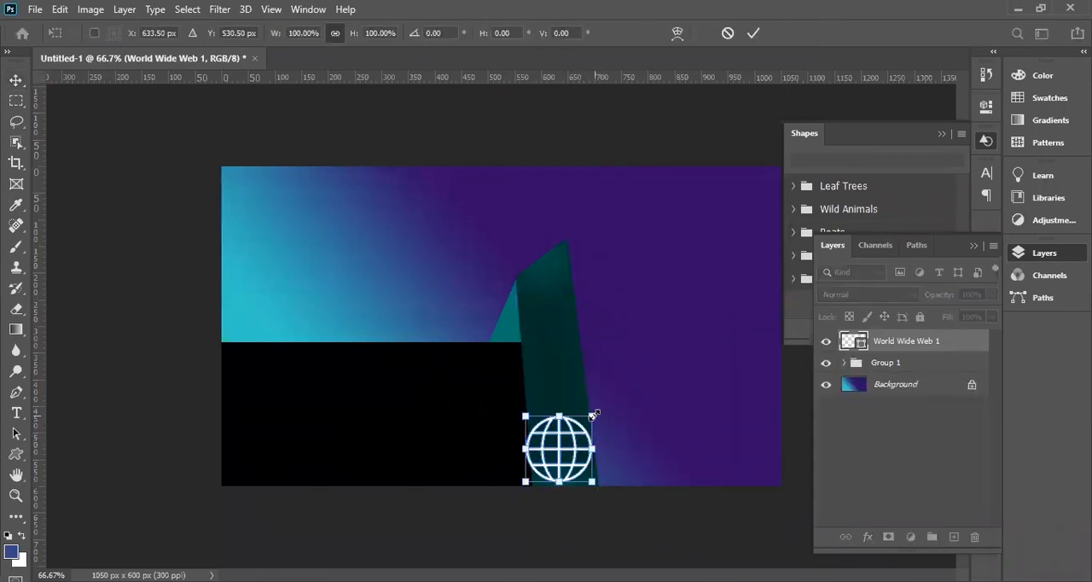
left_click_drag(593, 414, 582, 425)
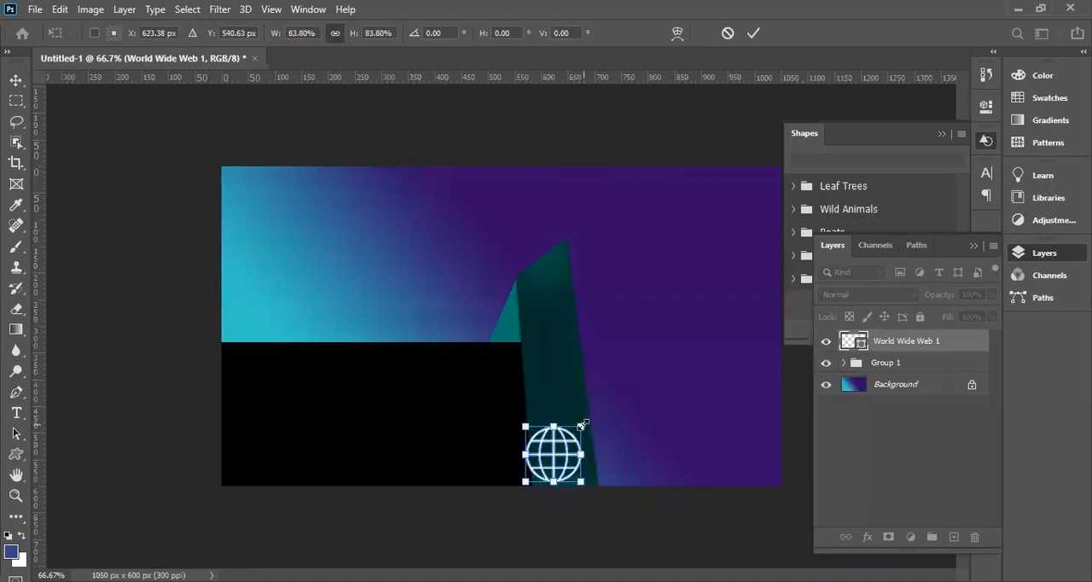
key("Return")
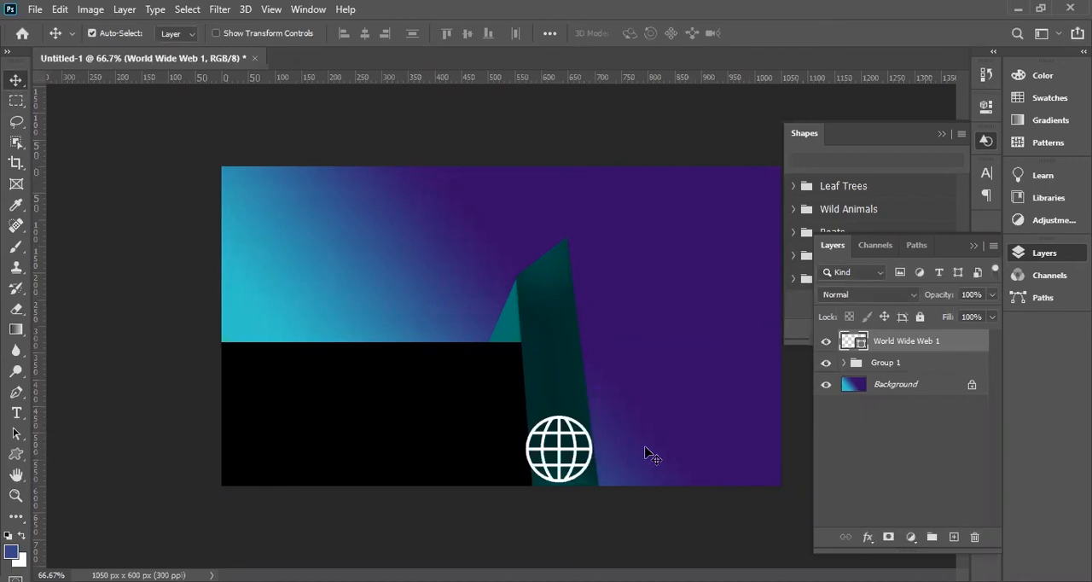
Scale the globe icon at the lower end of the green strip down to about 78.5 px wide.
key("ctrl")
key("ctrl+t")
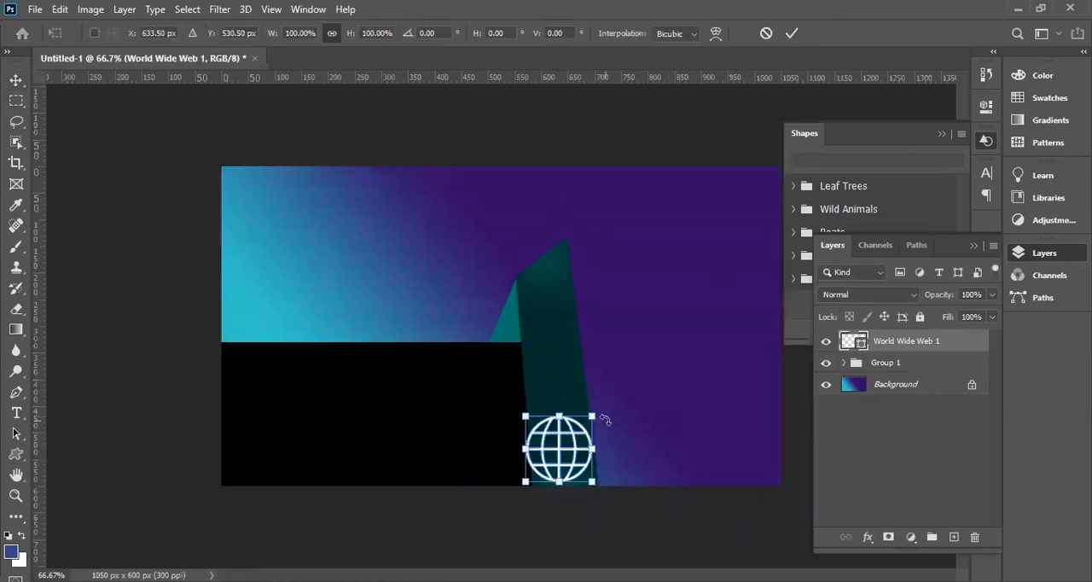
left_click_drag(593, 416, 565, 439)
key("Return")
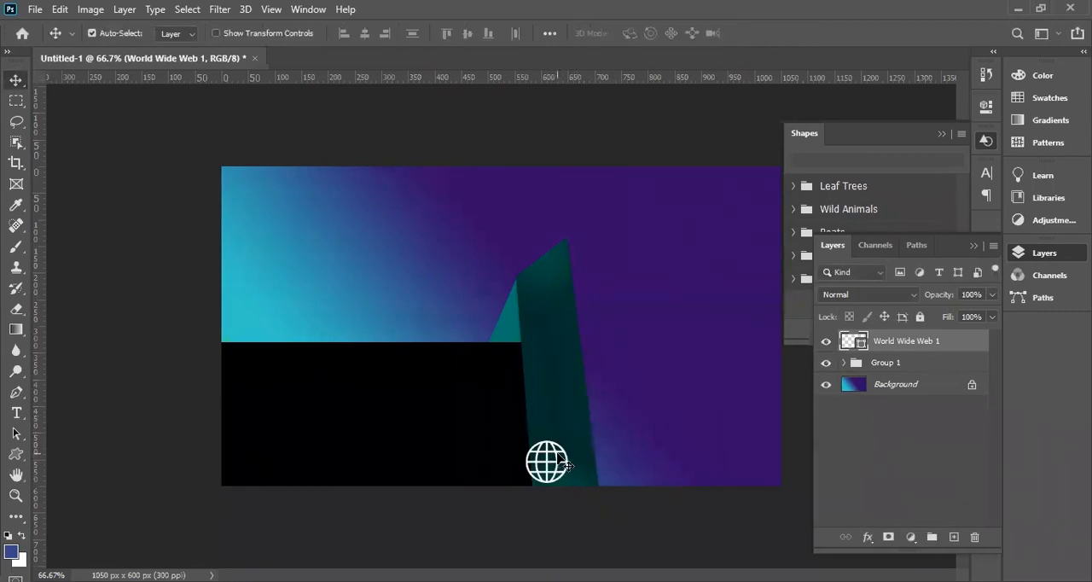
Reselect the World Wide Web 1 layer and nudge the globe right and slightly up to centre it across the green strip.
left_click(569, 464, "ctrl")
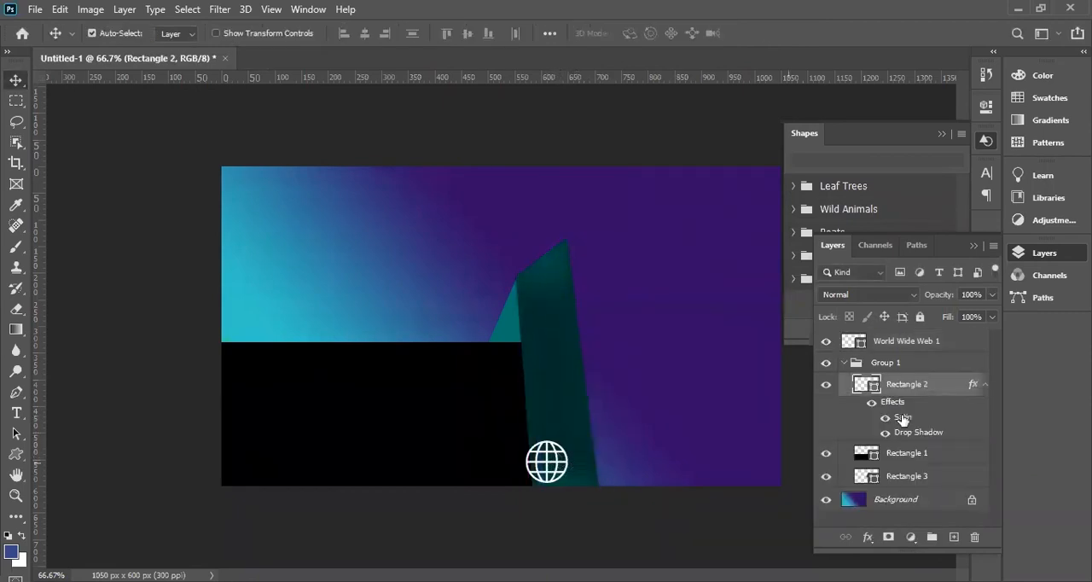
left_click(875, 346)
key("ctrl+t")
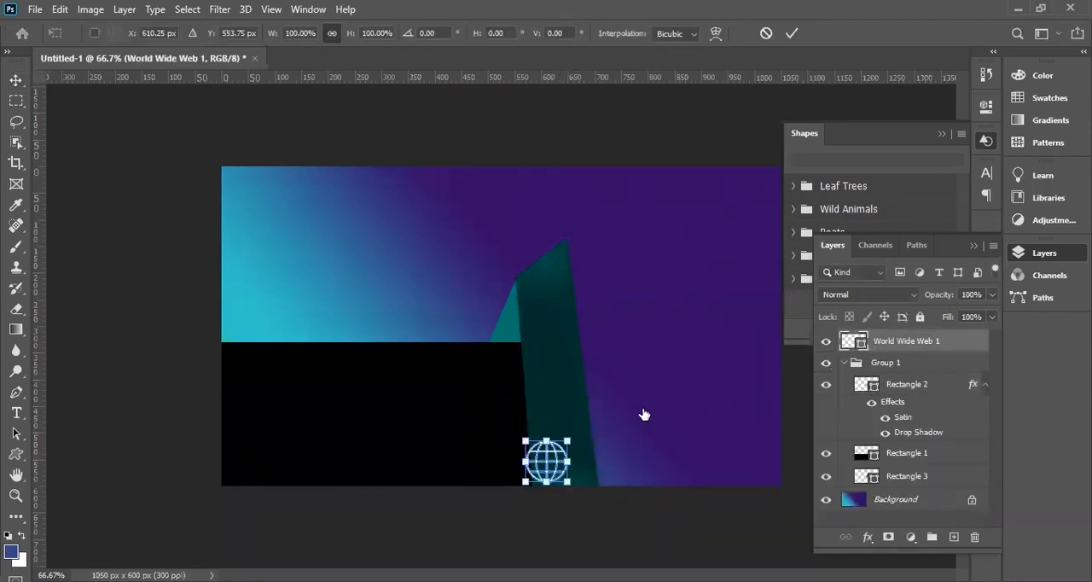
key("Right")
key("Right")
key("Right")
key("Right")
key("Right")
key("Right")
key("Right")
key("Right")
key("Right")
key("Right")
key("Right")
key("Right")
key("Right")
key("Right")
key("Right")
key("Right")
key("Right")
key("Right")
key("Right")
key("Right")
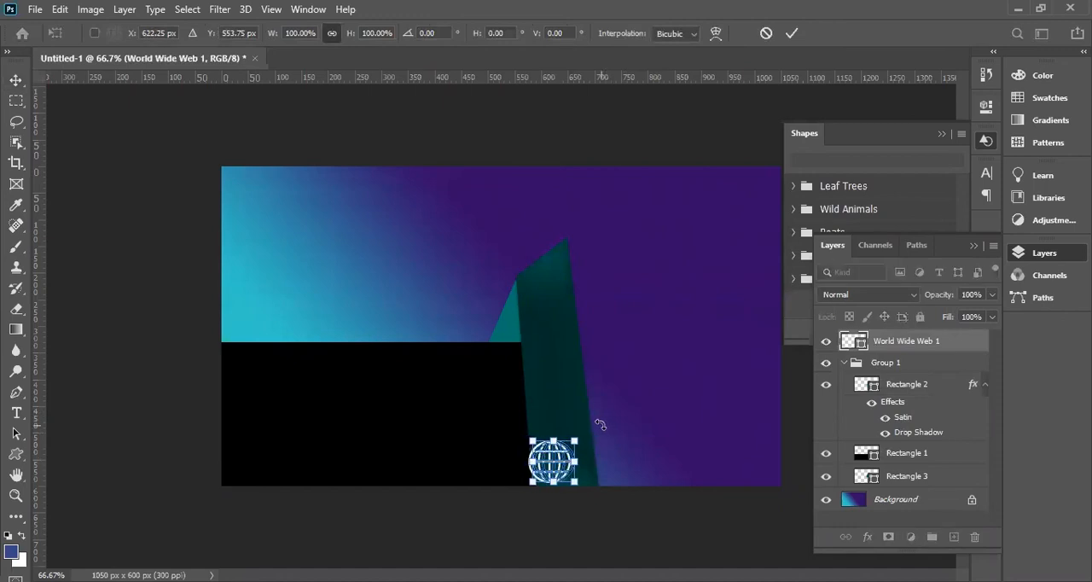
key("Right")
key("Right")
key("Up")
key("Up")
key("Up")
key("Up")
key("Up")
key("Up")
key("Return")
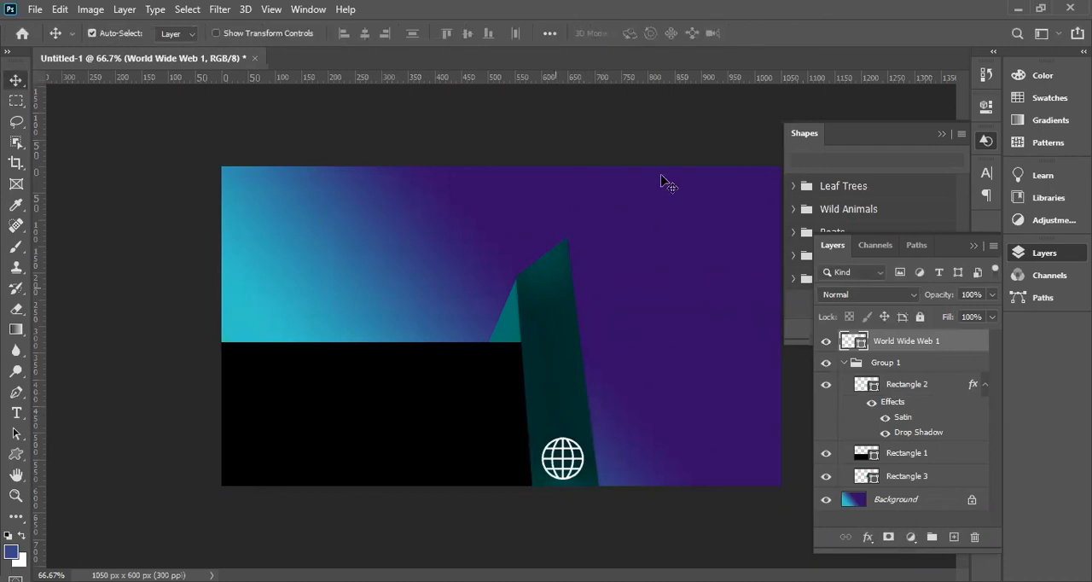
Try the outlined Mail custom shape from the Web group, drawn at 140 × 95 px over the blue gradient.
left_click(18, 457)
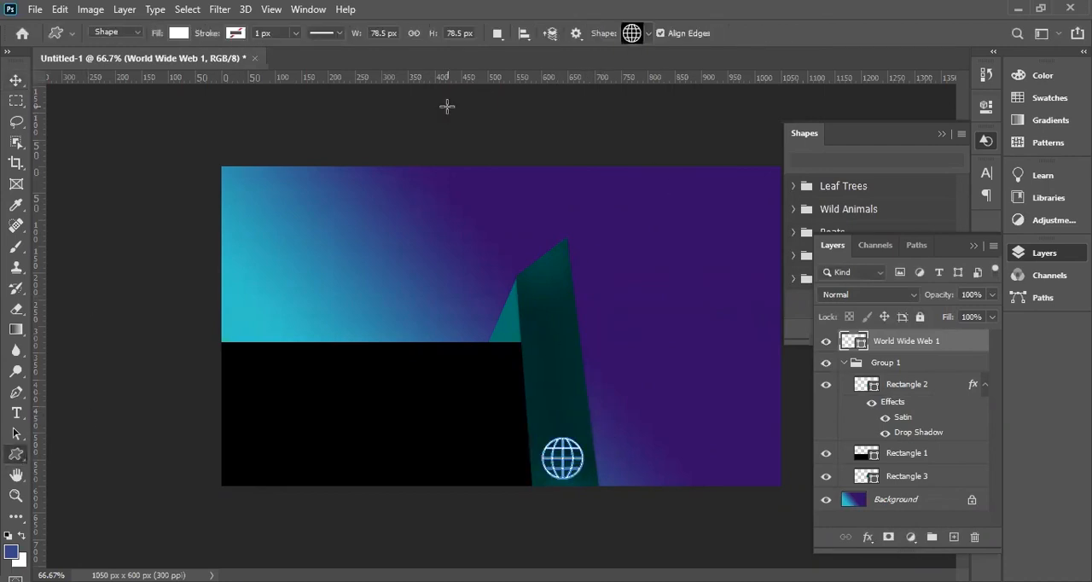
left_click(646, 33)
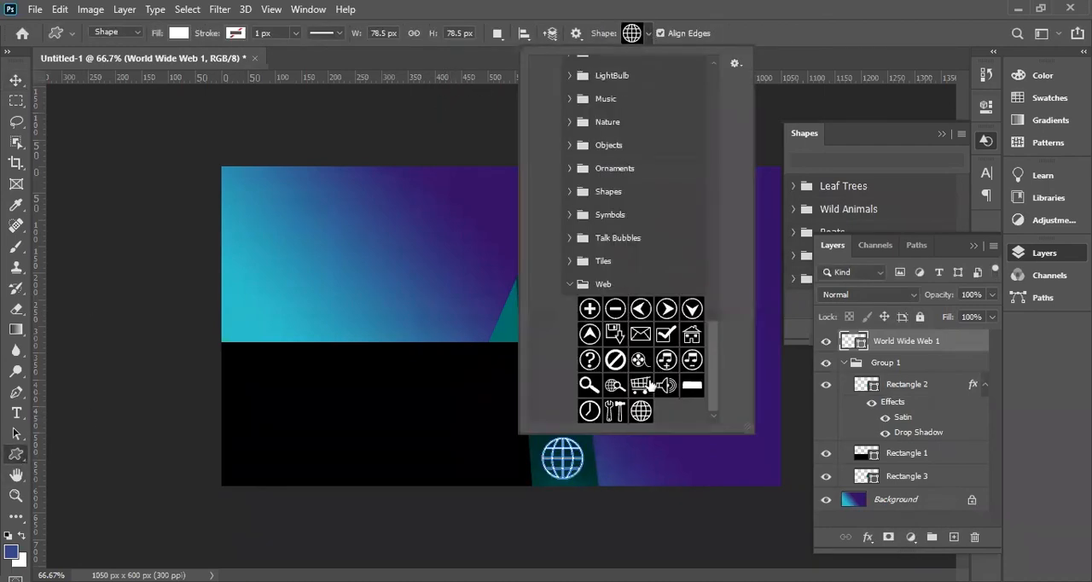
left_click(641, 334)
left_click_drag(294, 283, 368, 356)
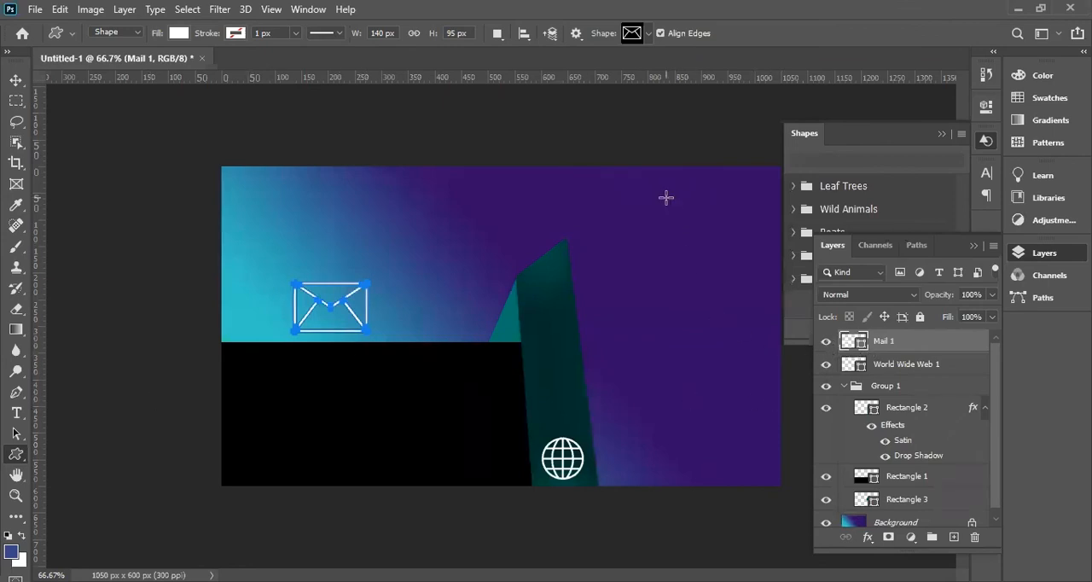
key("ctrl+z")
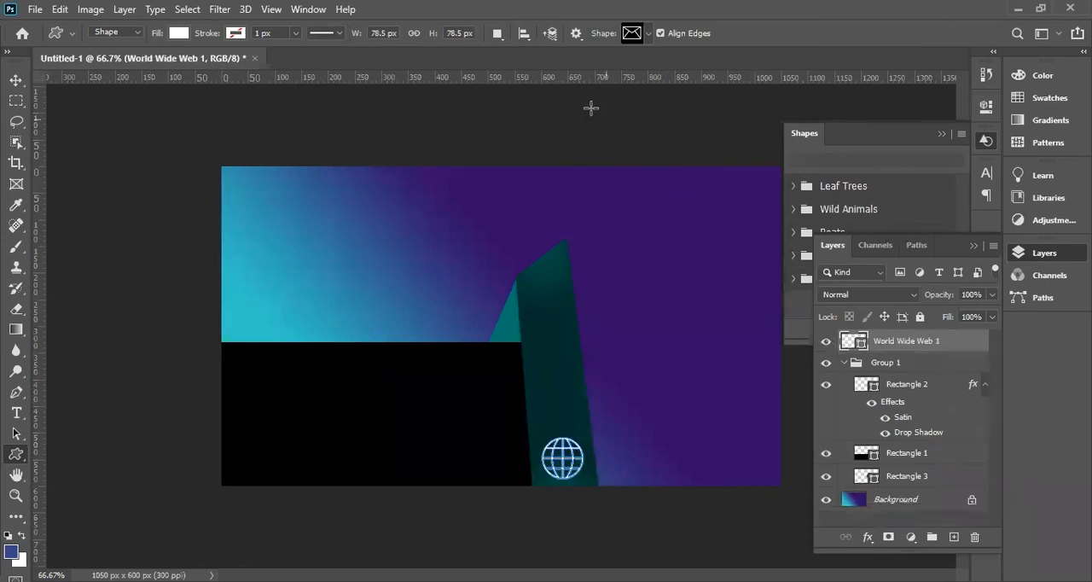
Look through the Tiles, Talk Bubbles, Symbols, Shapes and Ornaments custom shape groups for a different mail icon.
left_click(648, 33)
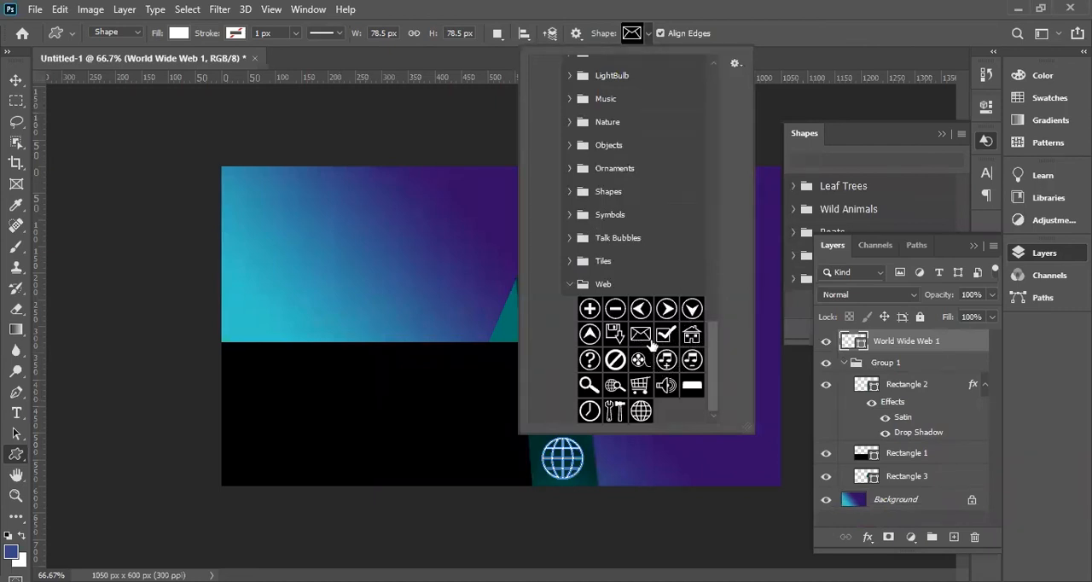
left_click(570, 266)
left_click(568, 237)
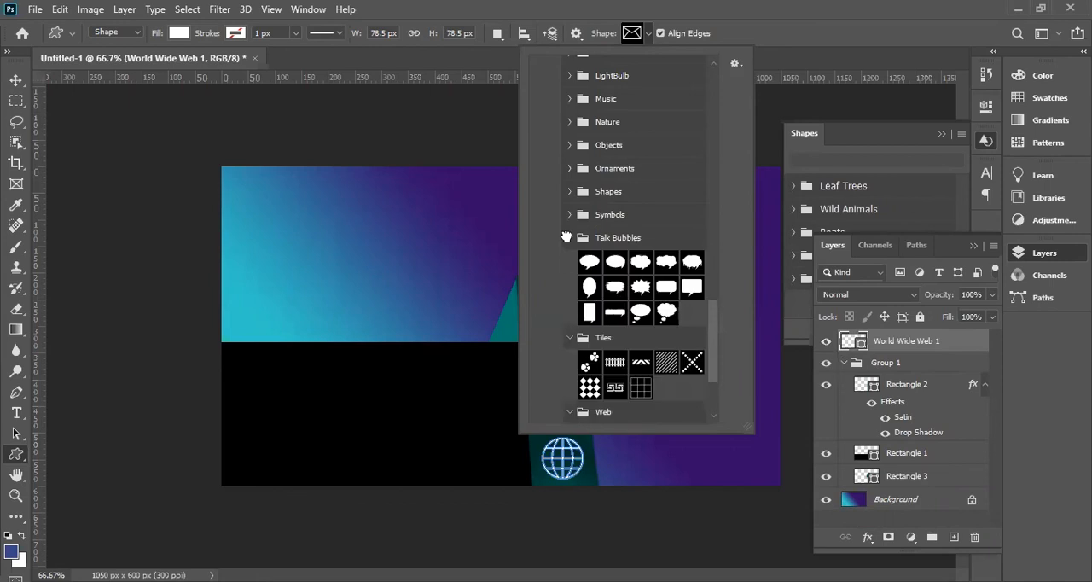
left_click(570, 215)
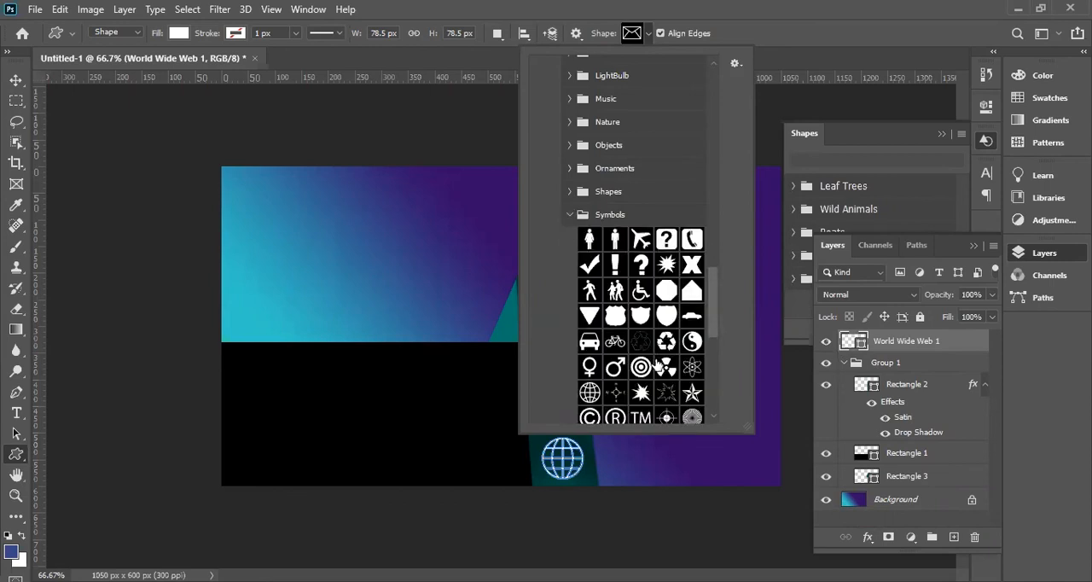
scroll(658, 373, "down", 2)
scroll(657, 373, "down", 2)
scroll(598, 342, "up", 7)
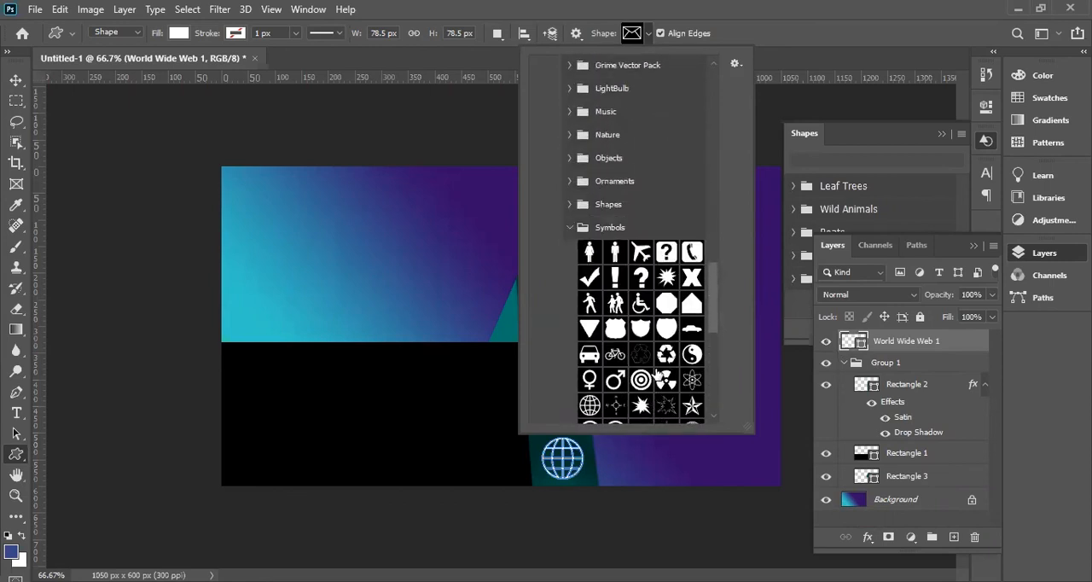
left_click(568, 281)
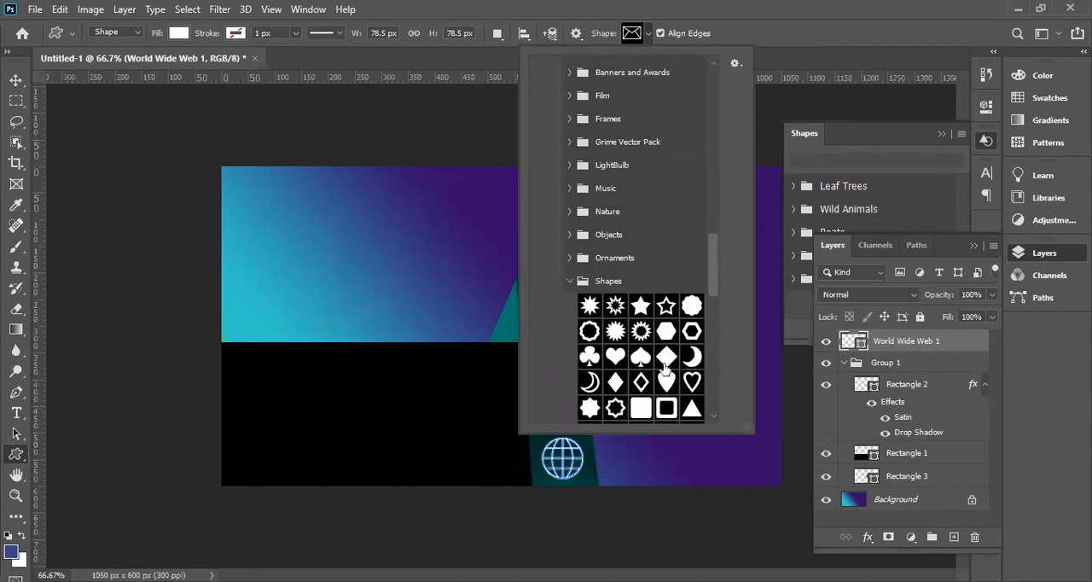
scroll(662, 364, "down", 1)
scroll(661, 365, "up", 2)
left_click(570, 272)
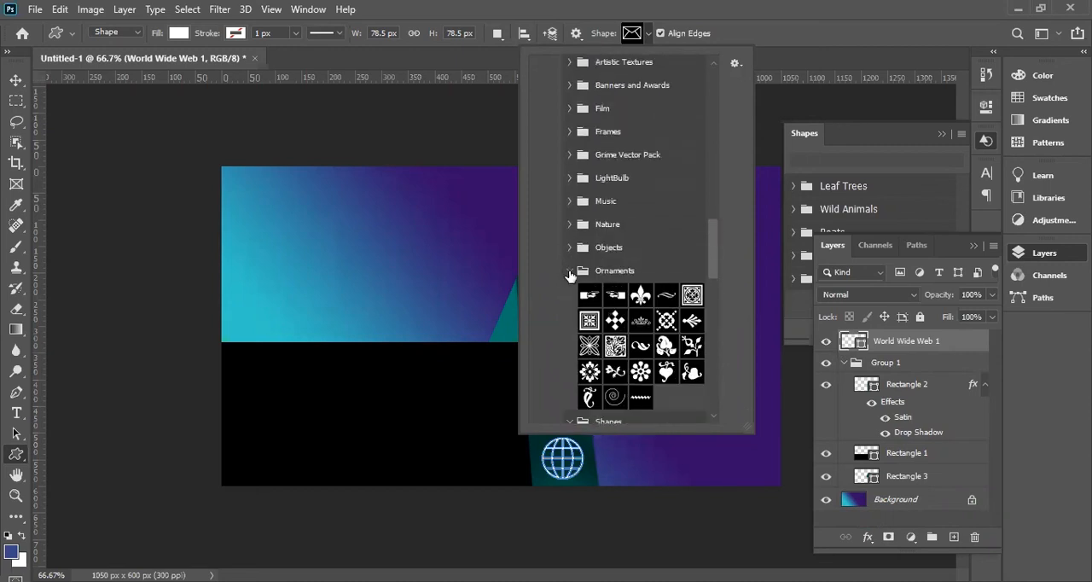
Draw the solid envelope shape from the Objects group, about 127 × 69 px, in white on the black rectangle.
left_click(569, 248)
scroll(644, 363, "down", 1)
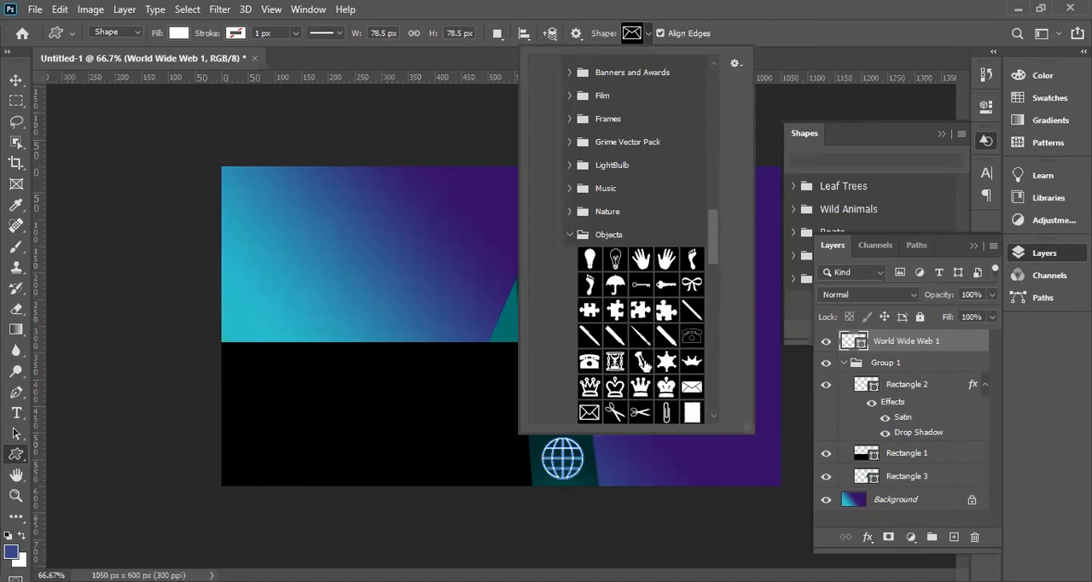
scroll(644, 365, "down", 1)
left_click(692, 374)
left_click_drag(312, 397, 346, 429)
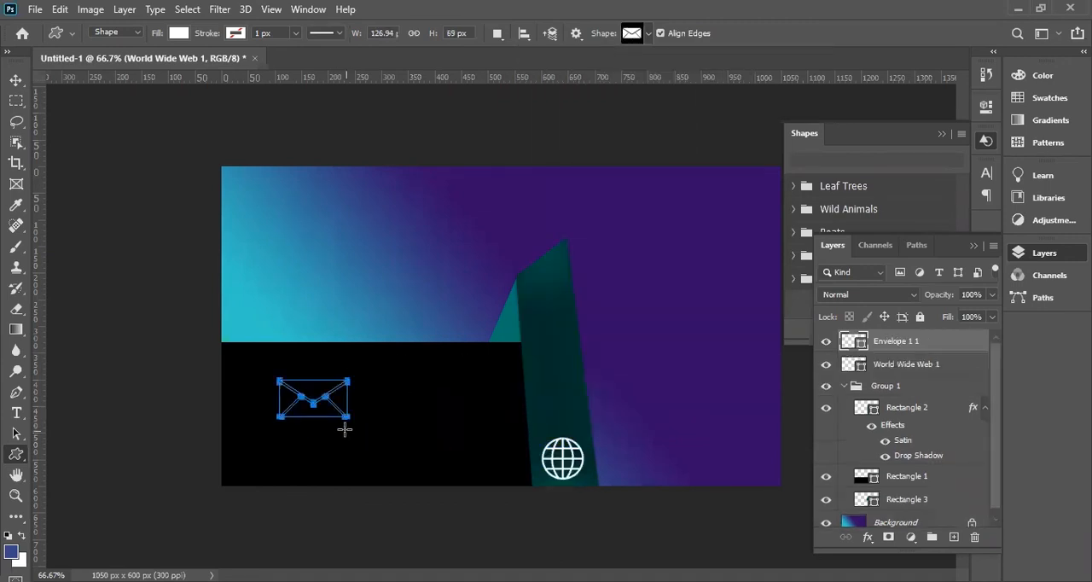
left_click(17, 80)
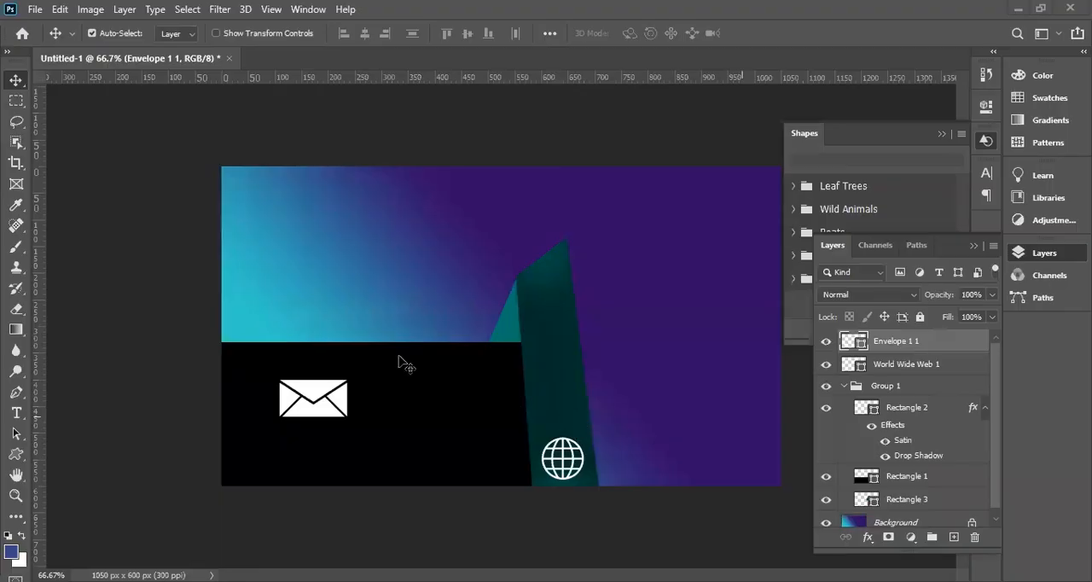
Move the envelope icon onto the green strip above the globe and scale it down to about 77%.
left_click_drag(327, 395, 579, 384)
key("ctrl+t")
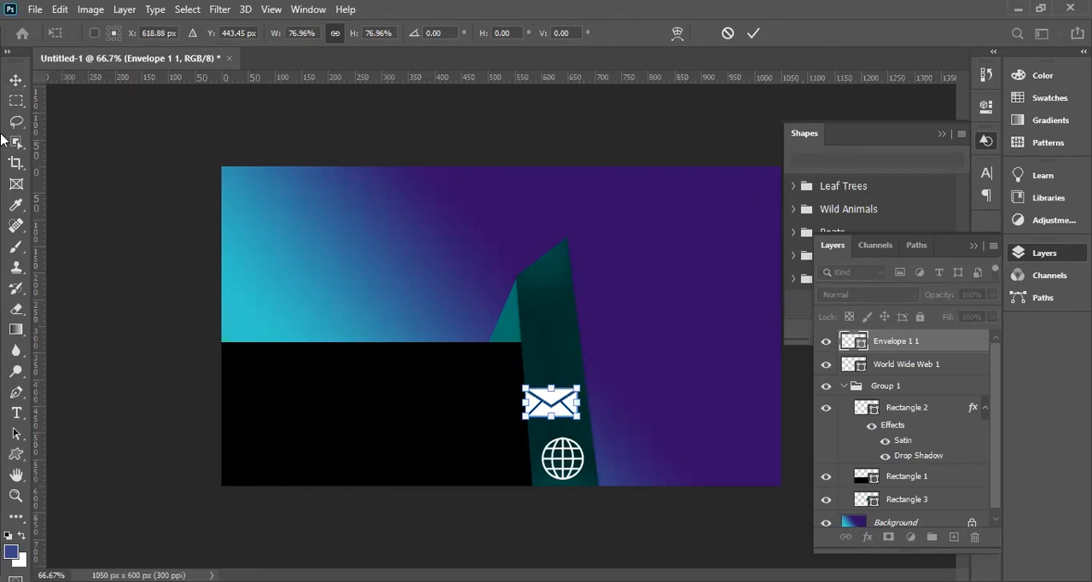
key("Return")
key("ctrl")
key("ctrl+t")
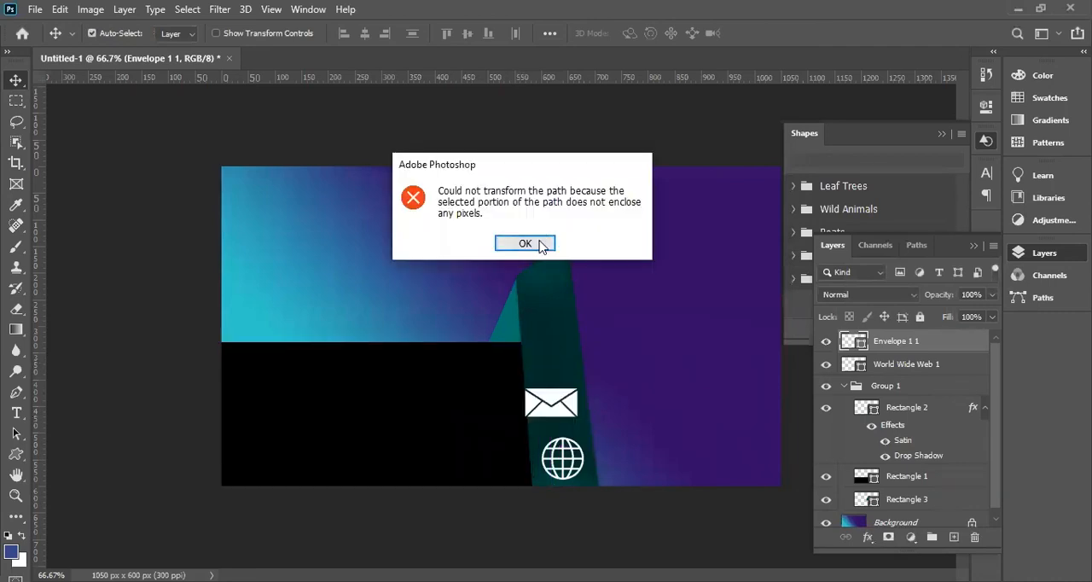
left_click(540, 245)
Shrink the envelope further and centre it across the green strip above the globe.
left_click_drag(559, 418, 581, 412)
key("ctrl+t")
key("Return")
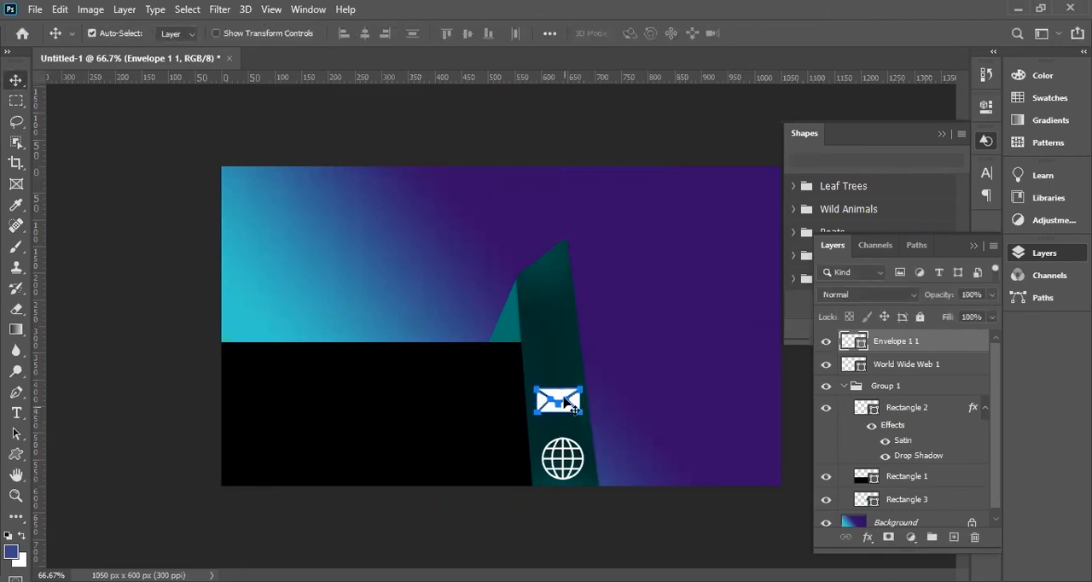
left_click(175, 203)
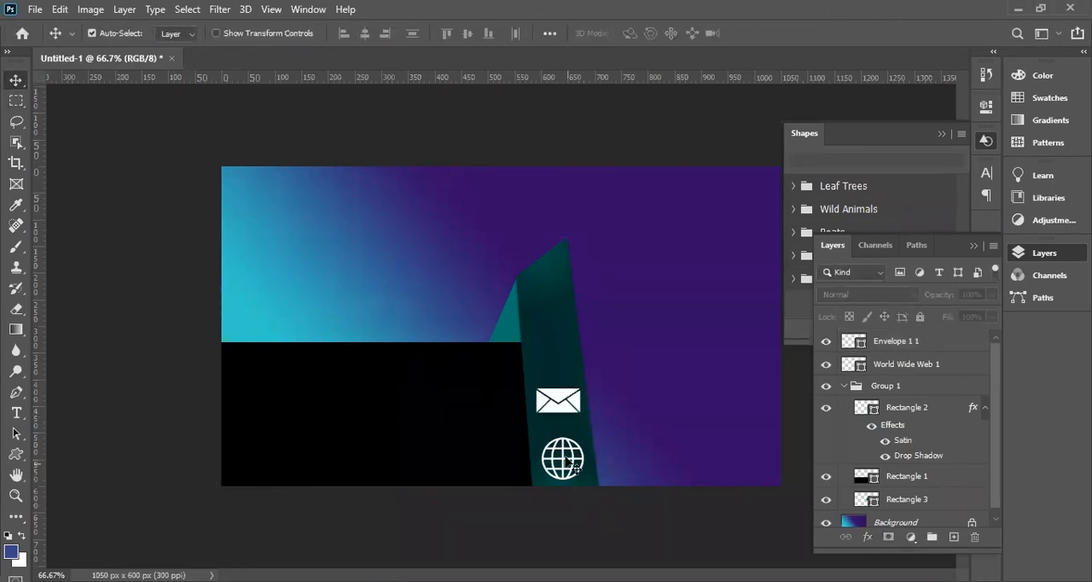
left_click(559, 404)
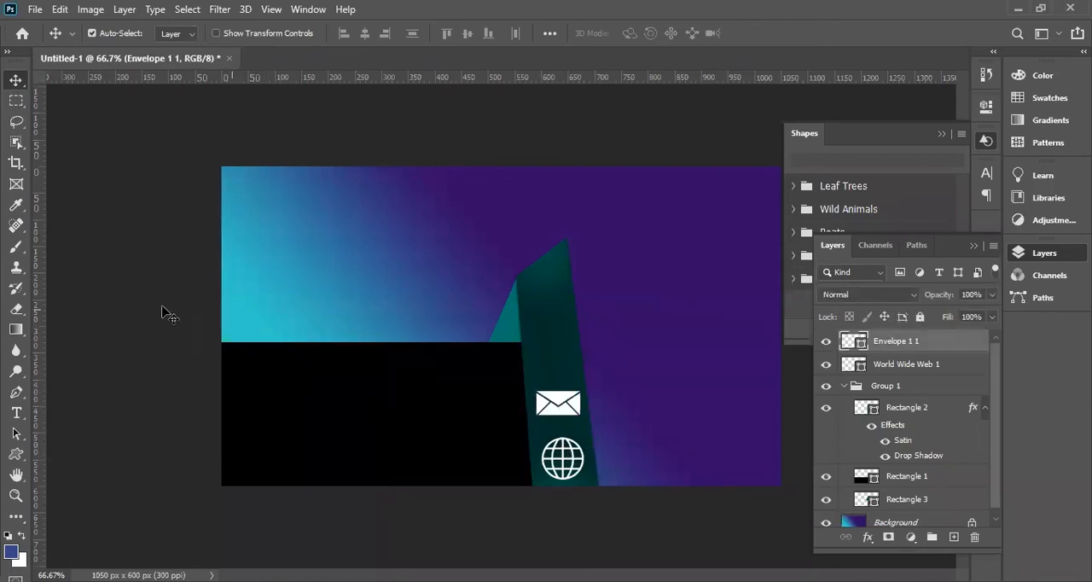
left_click(584, 474)
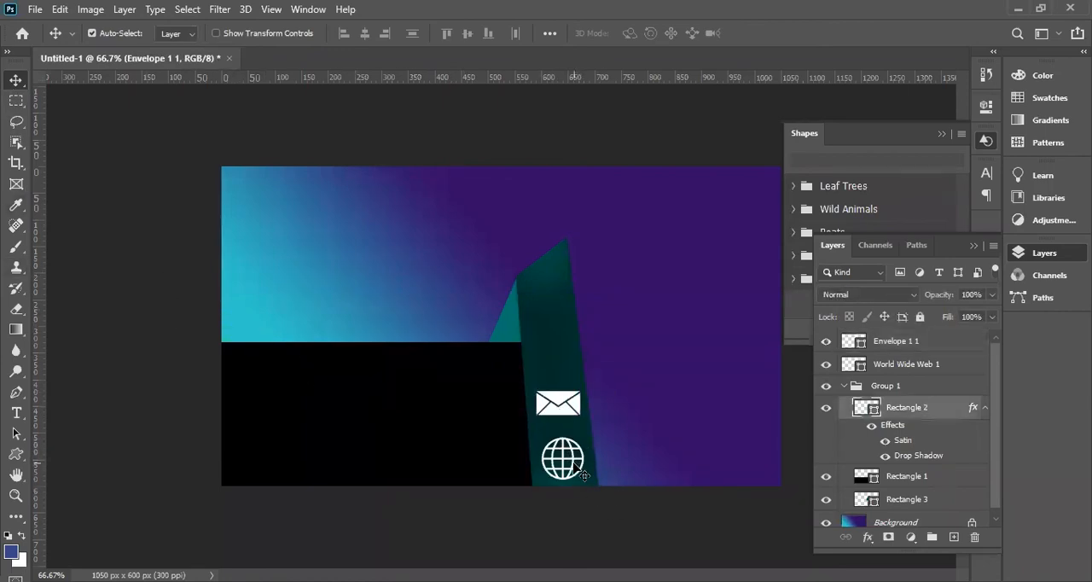
key("ctrl+t")
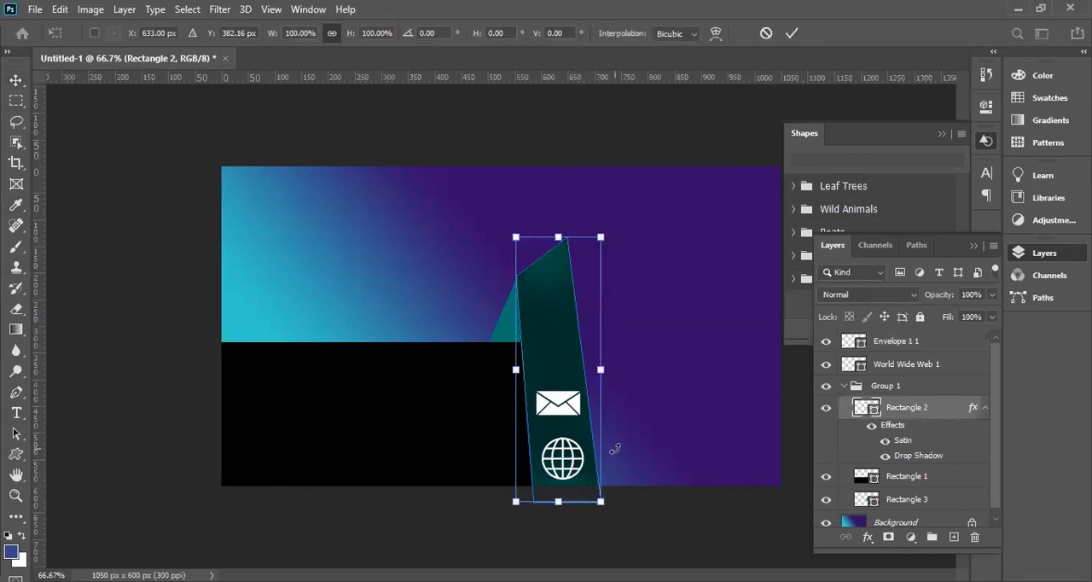
key("Return")
left_click(889, 348)
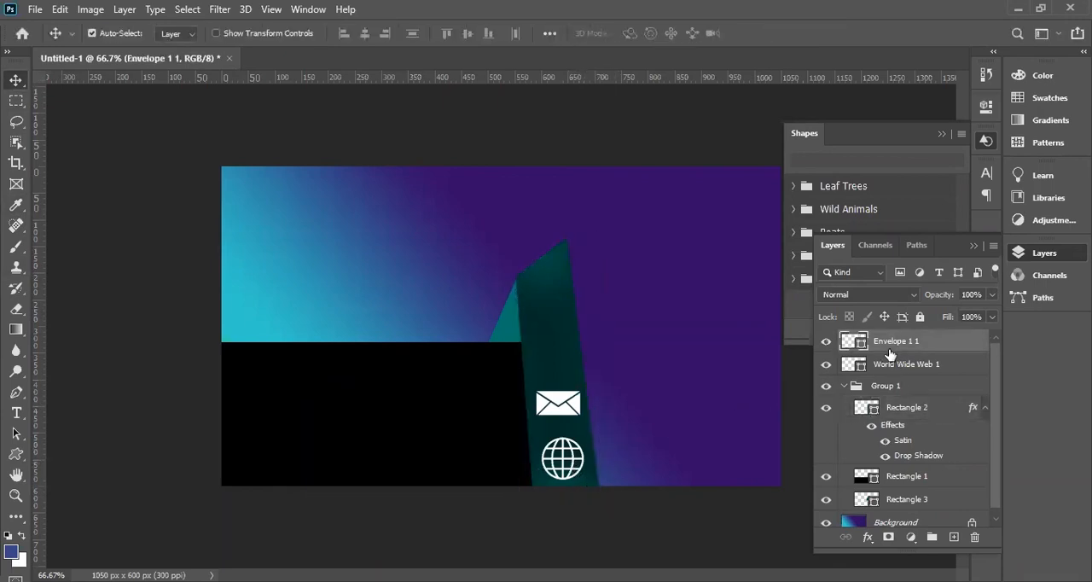
Select the World Wide Web 1 layer and scale the globe down slightly.
left_click(888, 369)
key("ctrl+t")
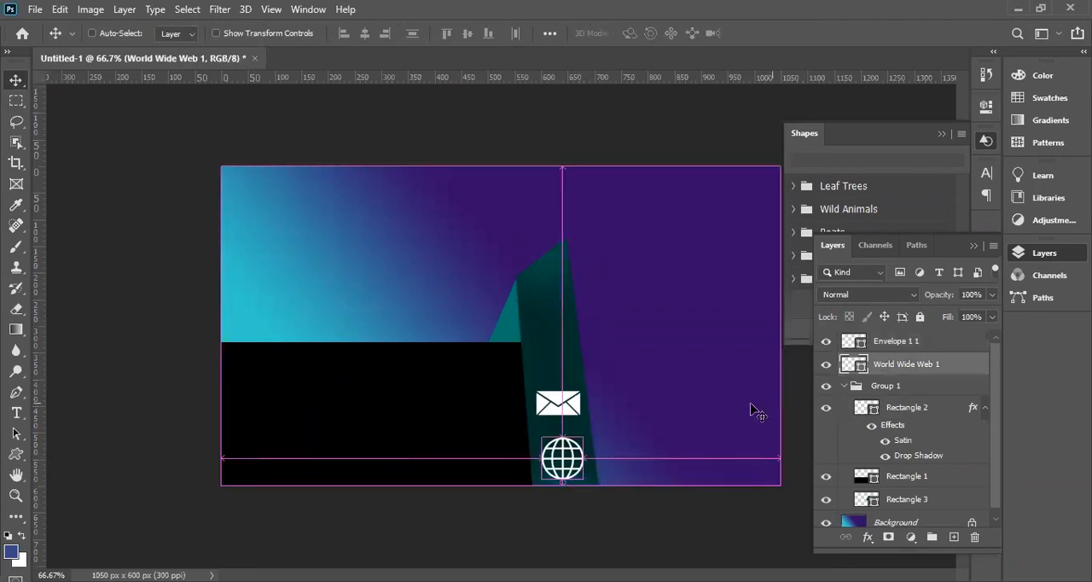
left_click_drag(583, 477, 578, 474)
key("Return")
Scale the envelope icon down to about 71 × 39 px so it roughly matches the globe's width.
left_click(559, 402)
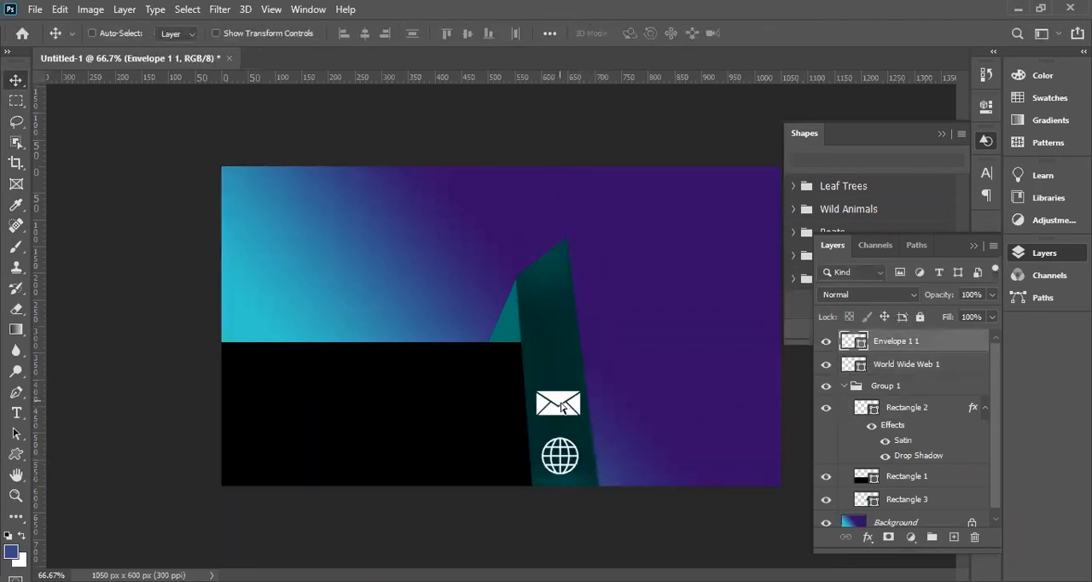
key("ctrl+t")
left_click_drag(577, 415, 575, 413)
key("Return")
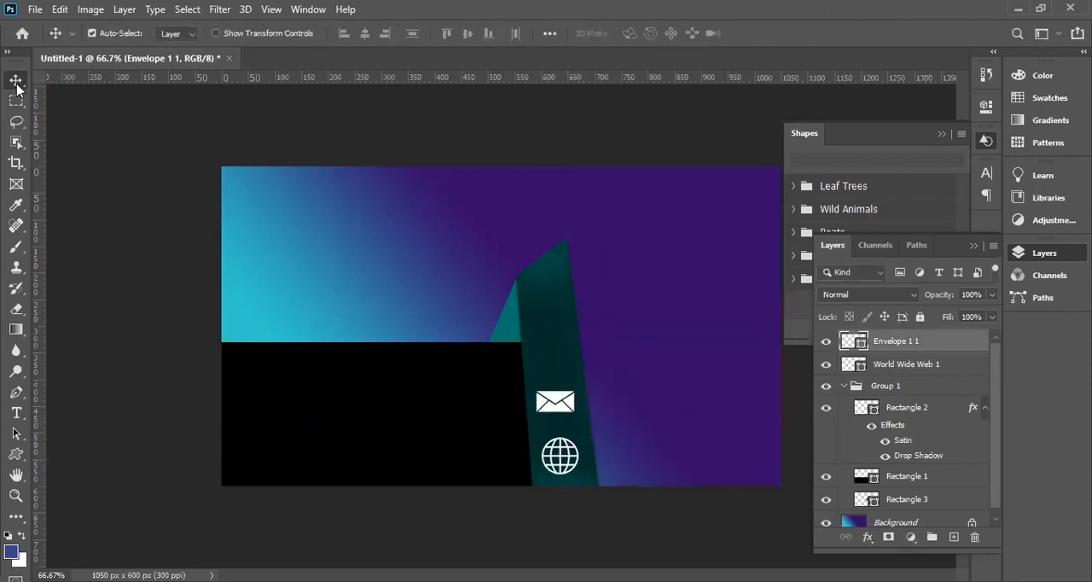
Draw the phone custom shape from the Symbols group in white and place it on the green strip above the envelope.
left_click(17, 455)
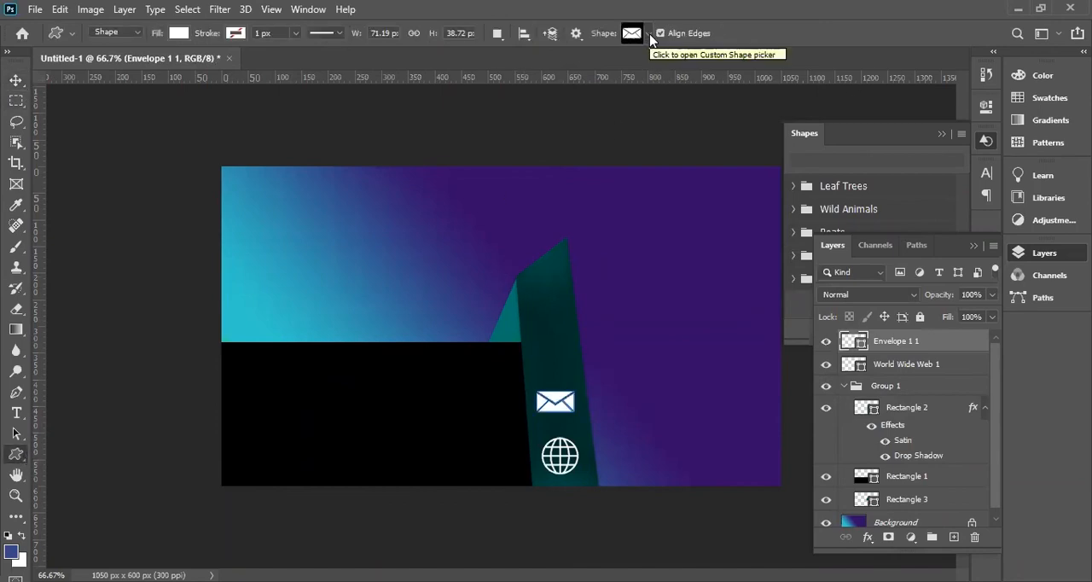
left_click(649, 34)
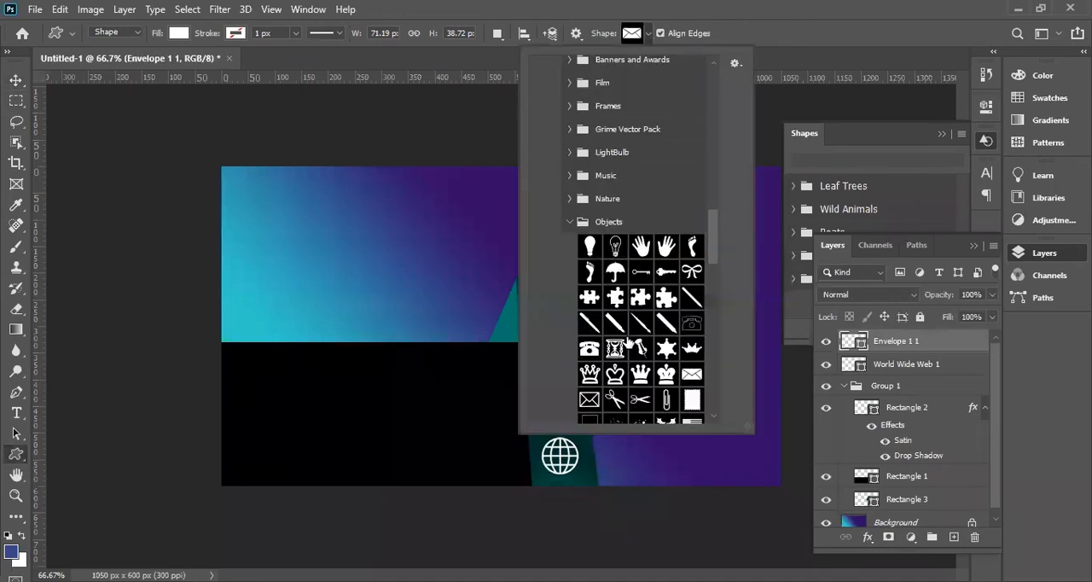
scroll(640, 363, "down", 5)
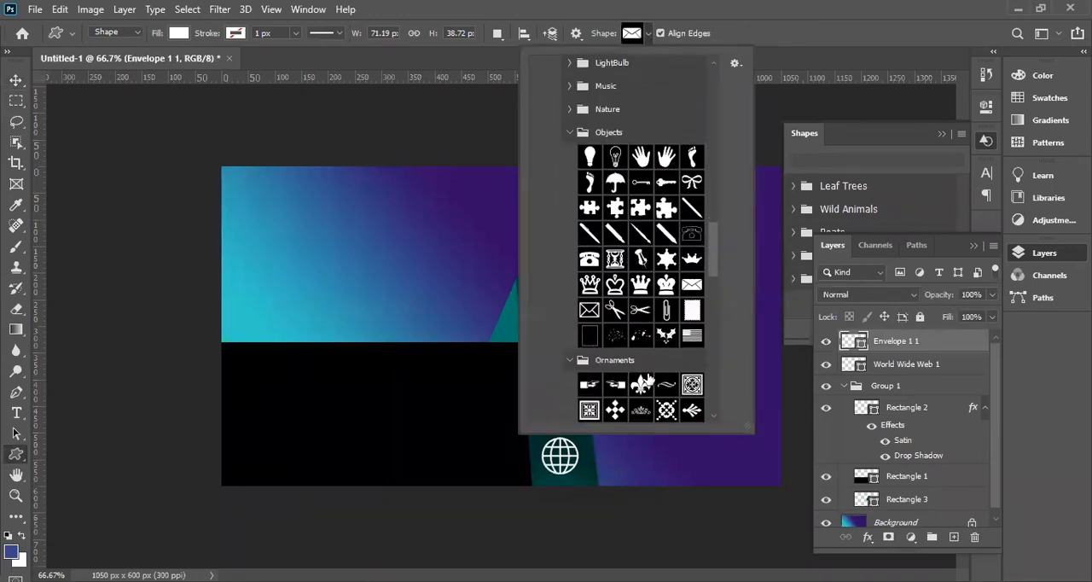
scroll(646, 372, "down", 7)
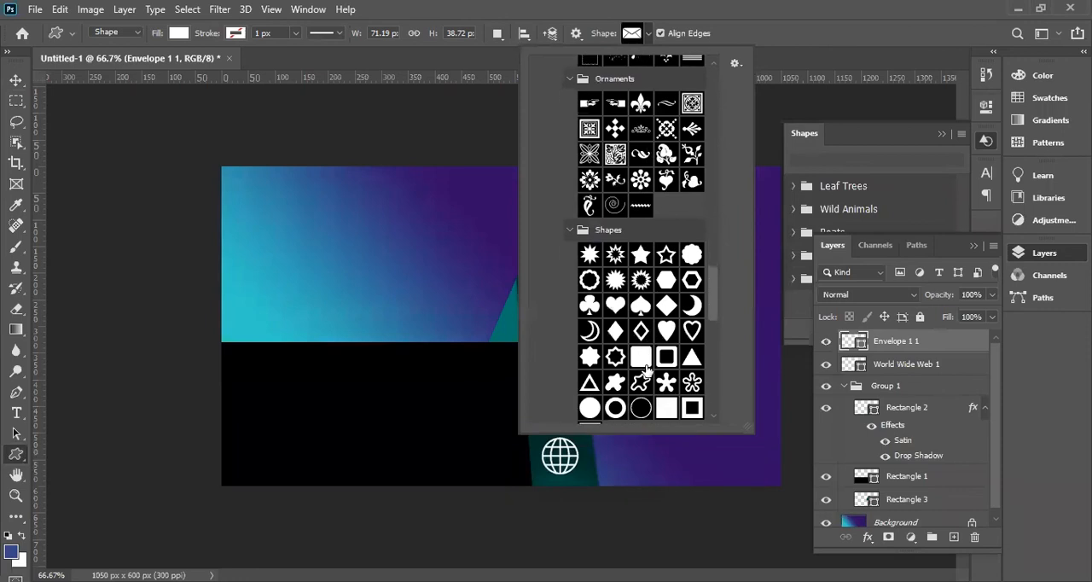
scroll(648, 368, "down", 2)
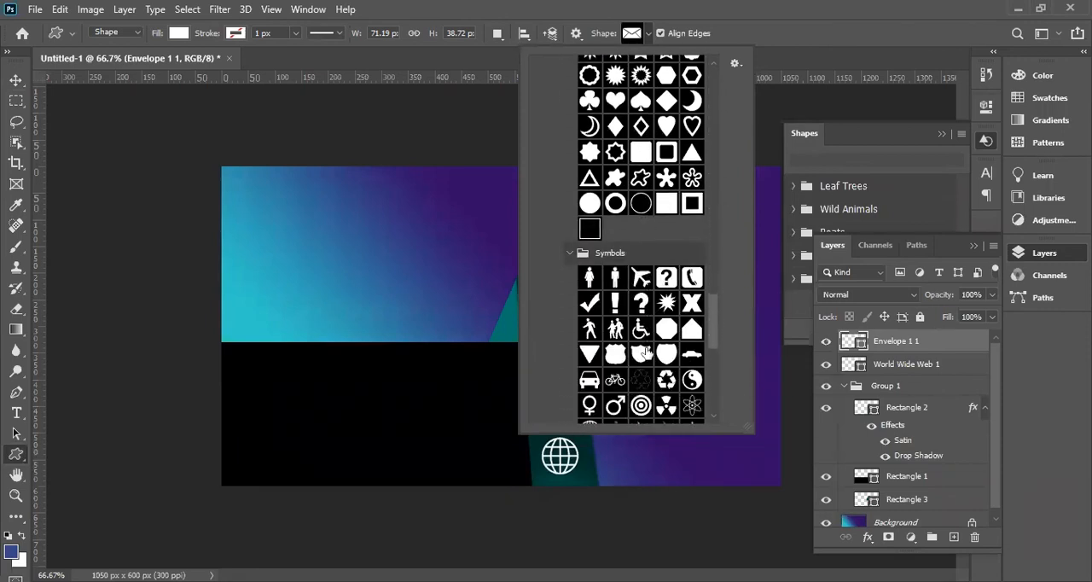
left_click(693, 278)
left_click_drag(303, 380, 553, 342)
Scale the phone icon down to about 65% so it fits within the green strip.
key("v")
key("ctrl+t")
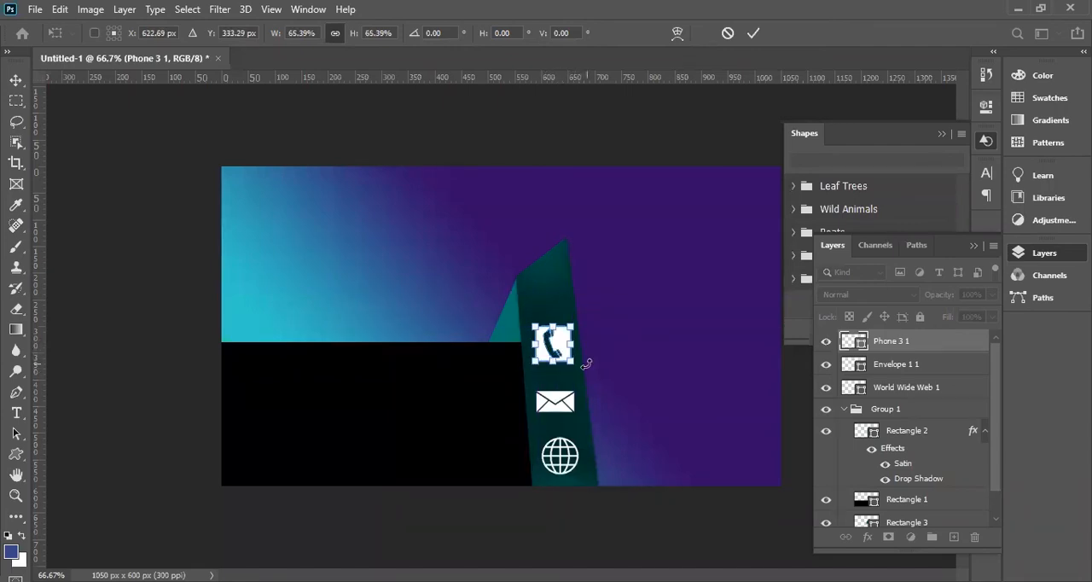
key("Return")
left_click(80, 323)
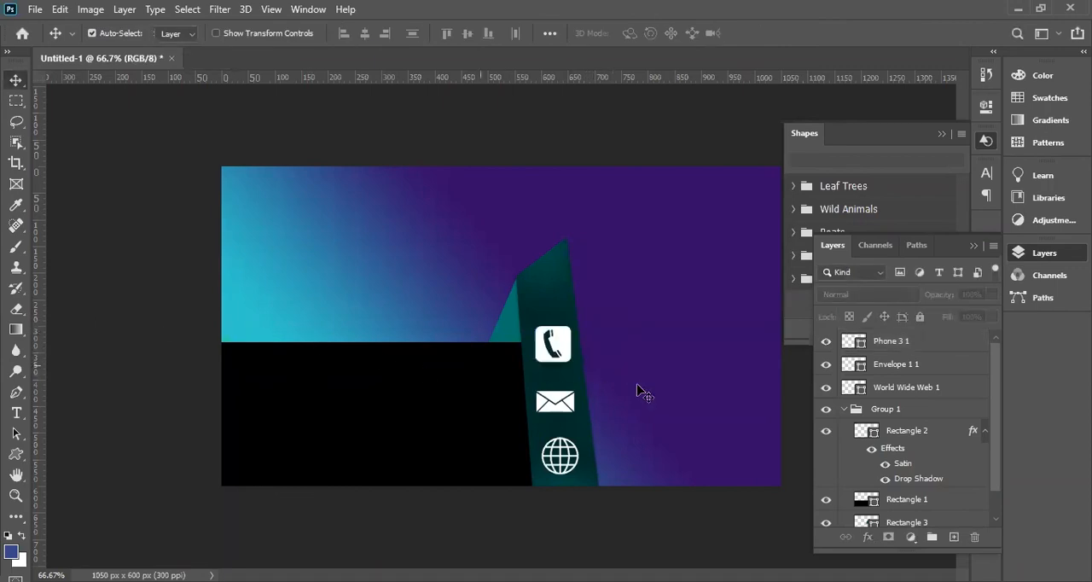
Reposition the phone icon so its gap to the envelope is 48 px, equal to the envelope–globe gap.
key("ctrl+plus")
mouse_move(597, 357)
left_mouse_down()
mouse_move(585, 302)
mouse_move(592, 376)
mouse_move(587, 363)
left_mouse_up()
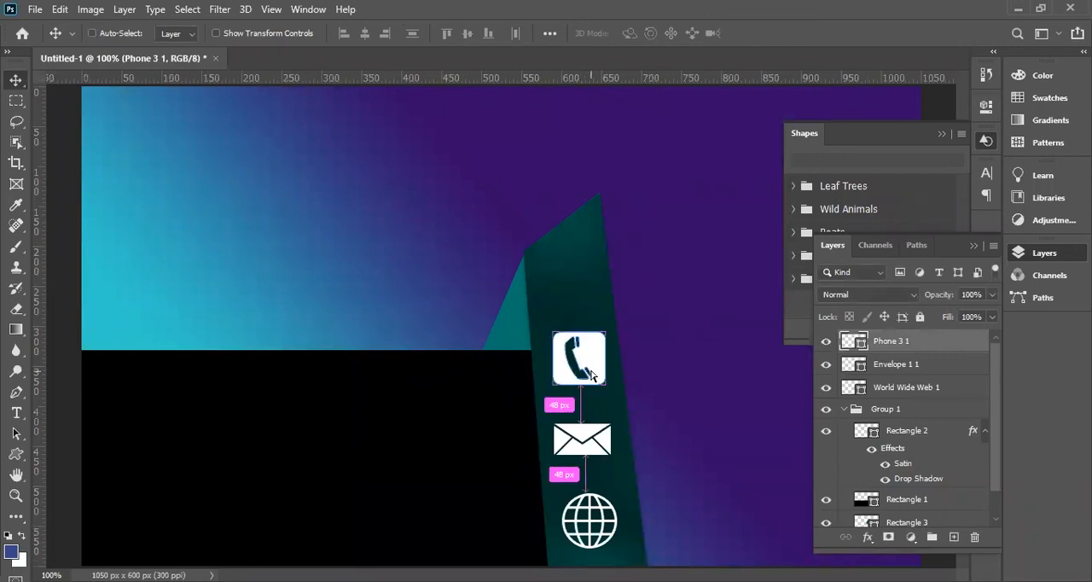
key("ctrl+minus")
key("ctrl+minus")
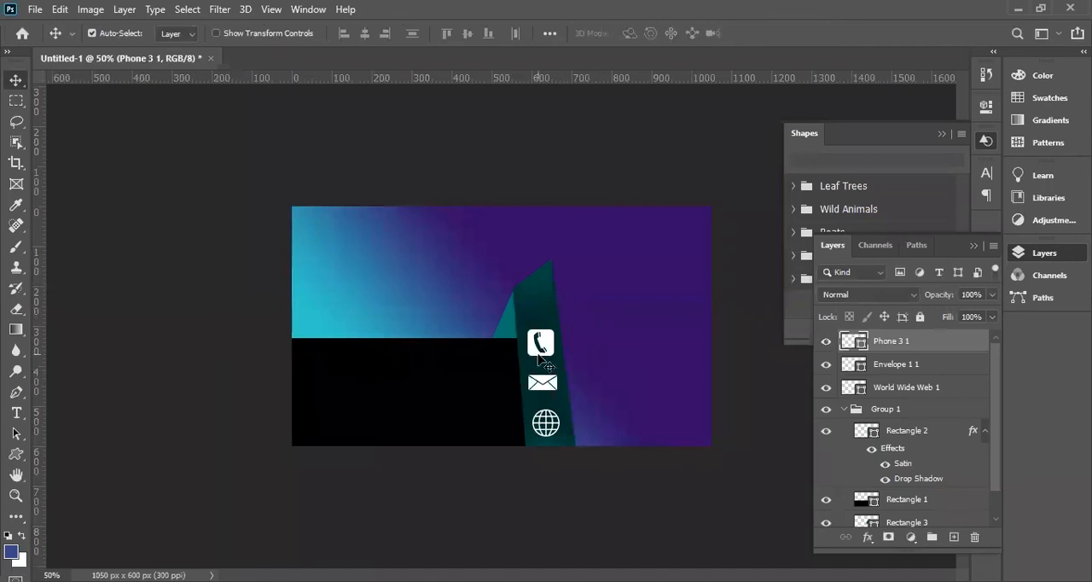
Open logo.png from the Downloads folder and copy the whole logo into the business card document.
key("ctrl")
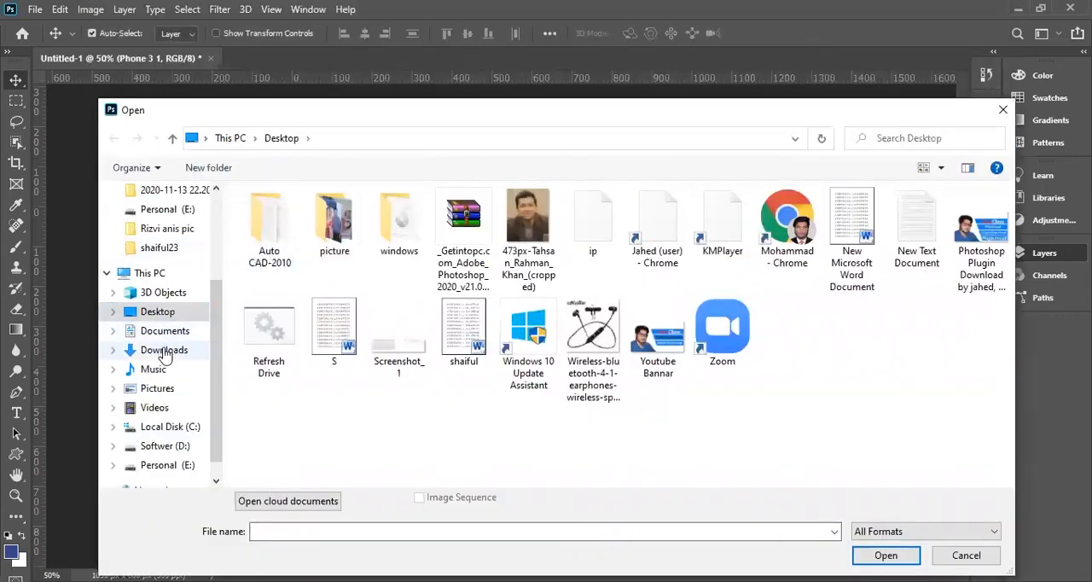
left_click(162, 351)
left_click(271, 238)
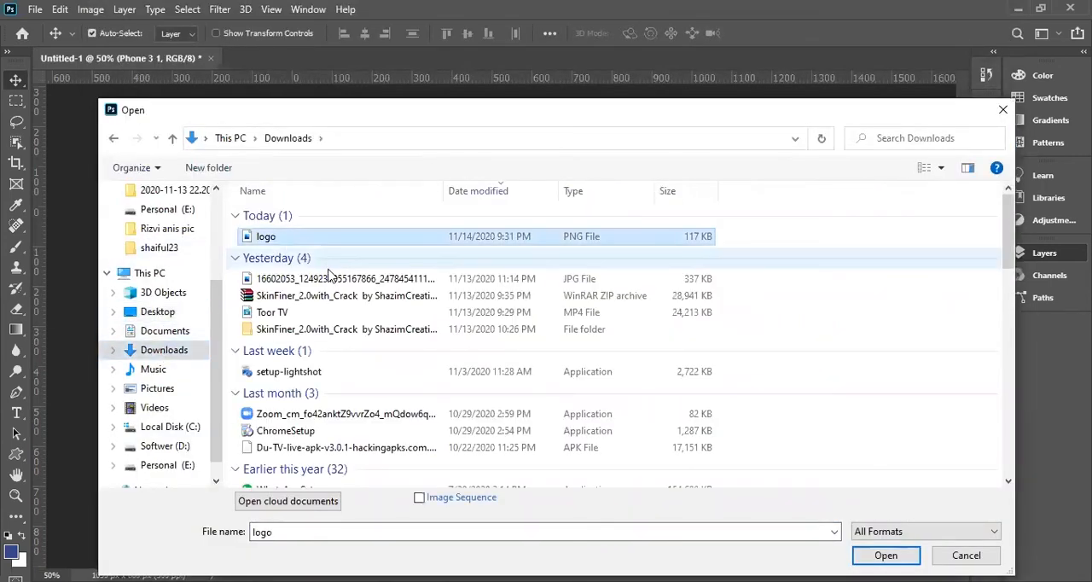
double_click(265, 239)
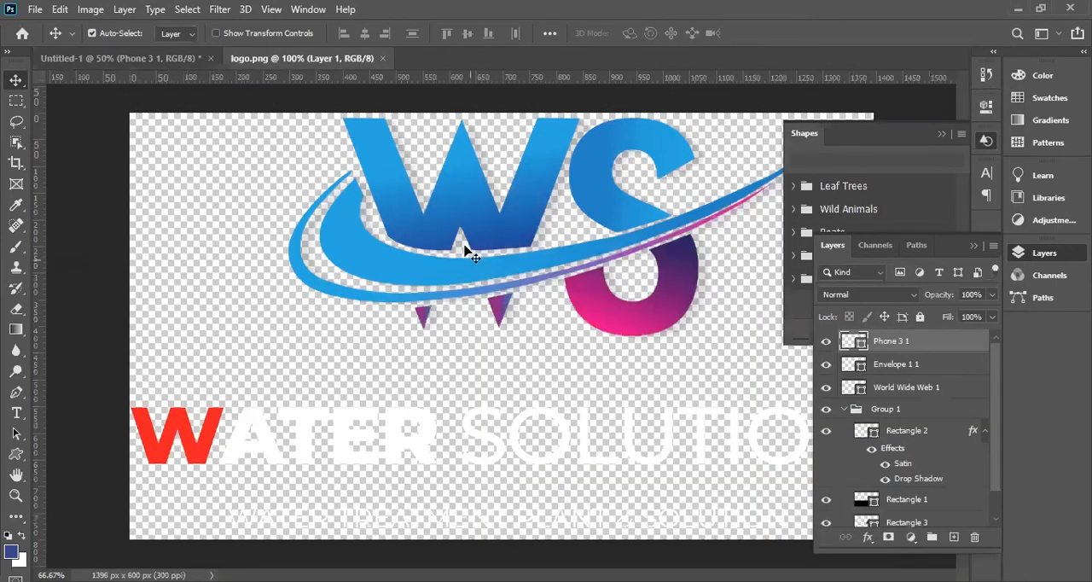
key("ctrl+a")
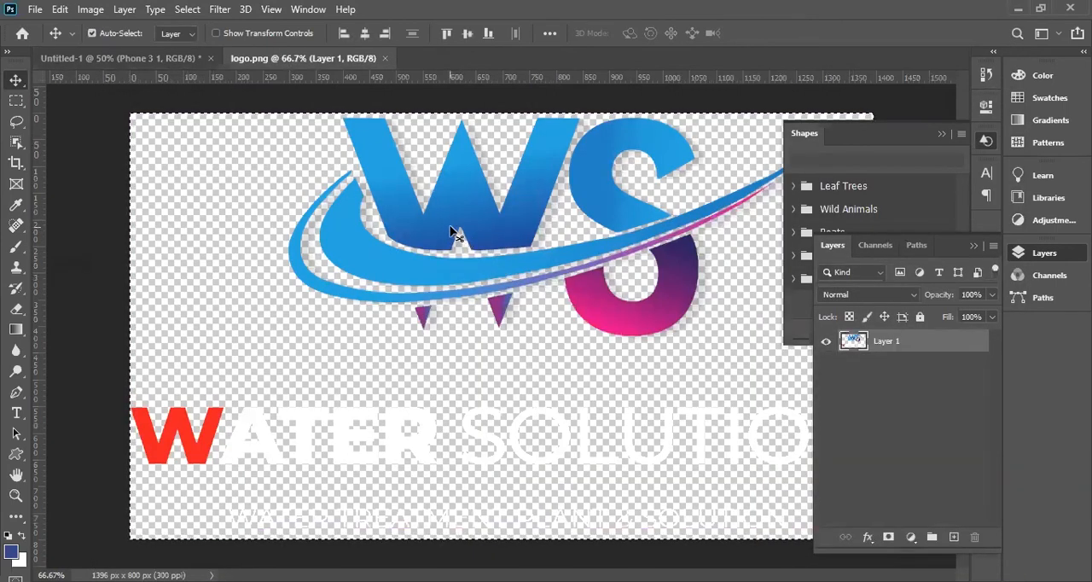
left_click_drag(452, 232, 432, 361)
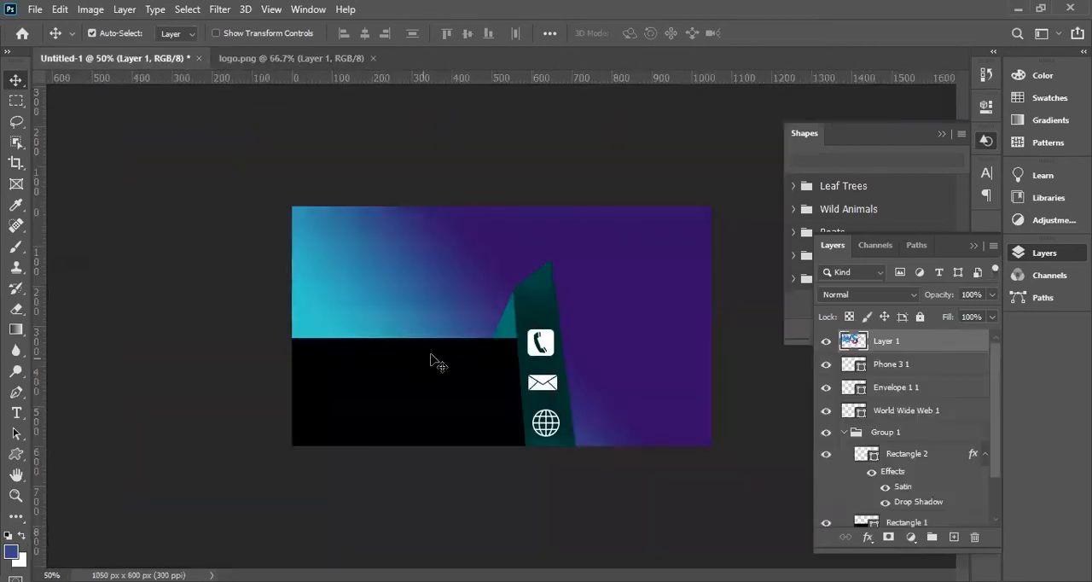
Scale the logo down to about 25% and place it on the black rectangle.
key("ctrl+t")
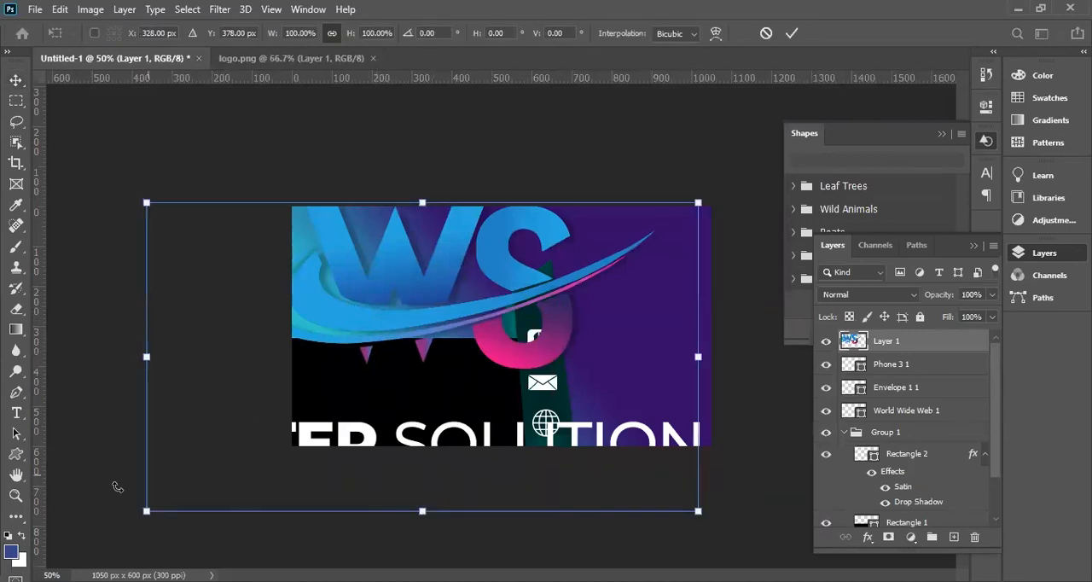
left_click_drag(148, 512, 542, 271)
left_click_drag(655, 222, 461, 364)
left_click_drag(395, 388, 403, 382)
key("Return")
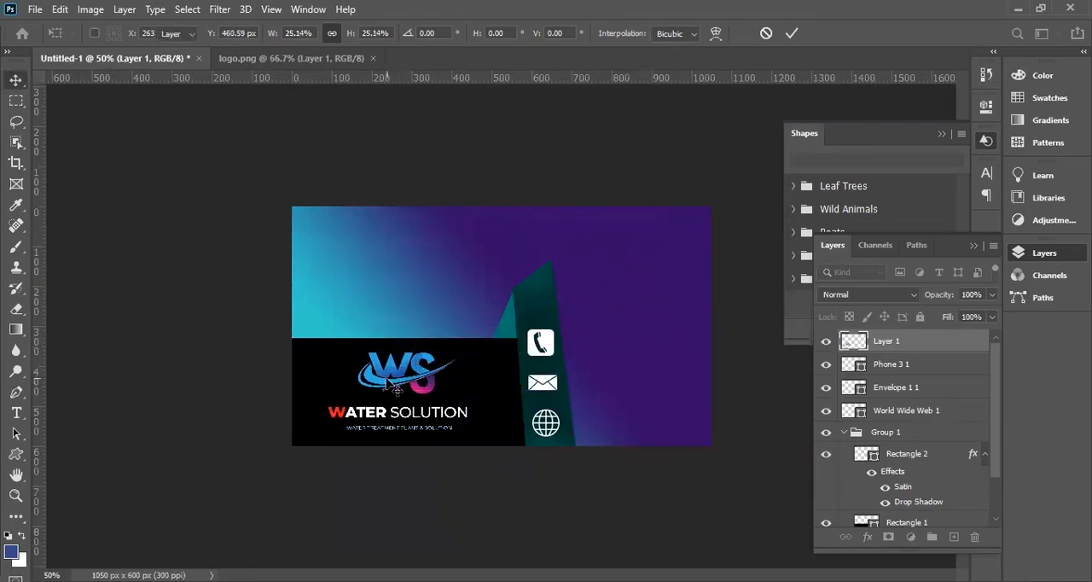
Shrink the logo slightly more and adjust its position on the black rectangle.
key("ctrl+plus")
key("ctrl+plus")
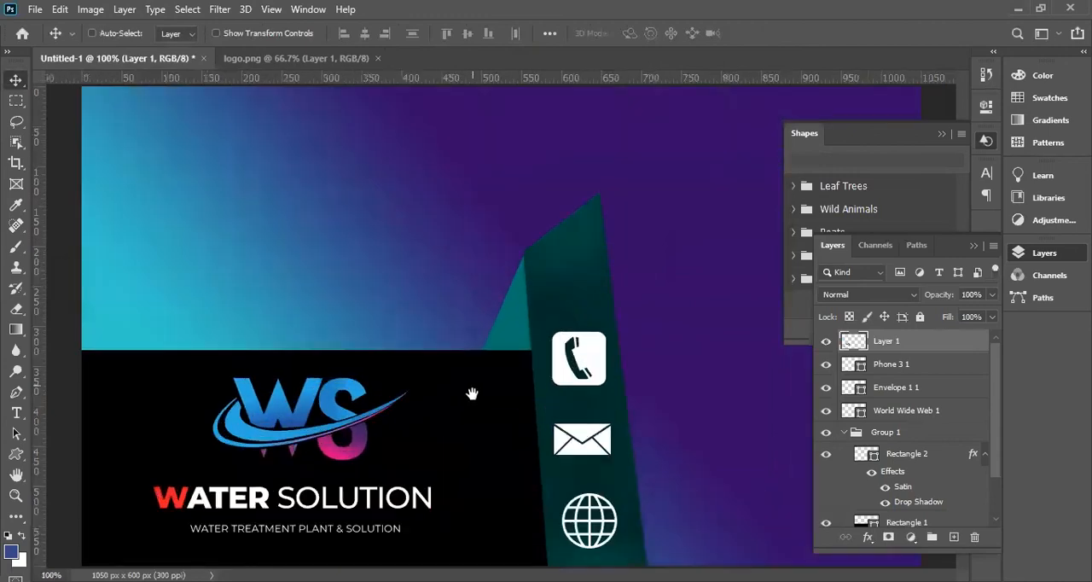
key("ctrl+minus")
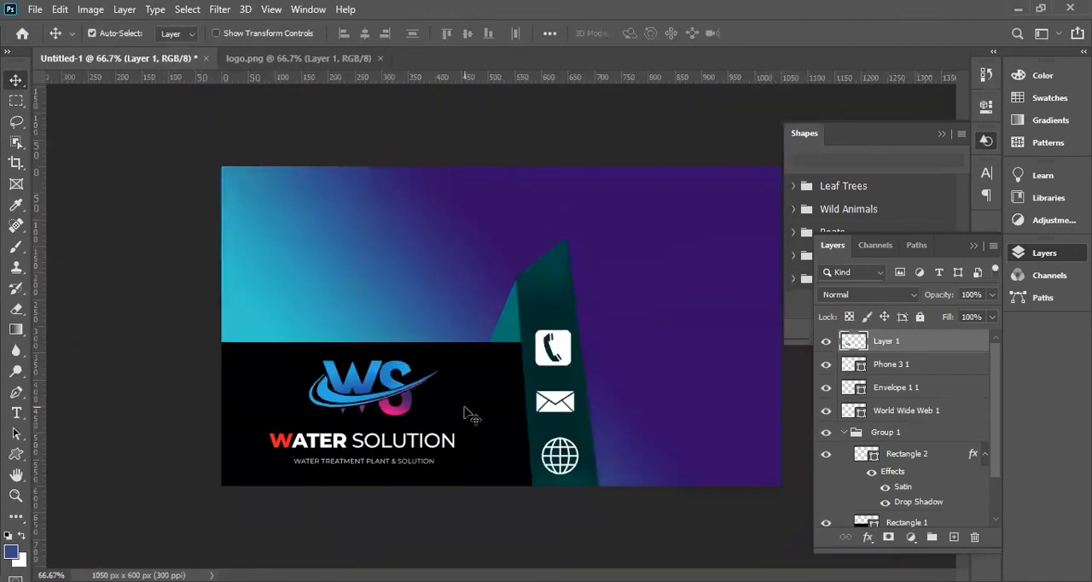
key("ctrl+t")
left_click_drag(445, 367, 438, 368)
left_click_drag(354, 398, 352, 395)
key("Return")
key("ctrl+minus")
key("ctrl+minus")
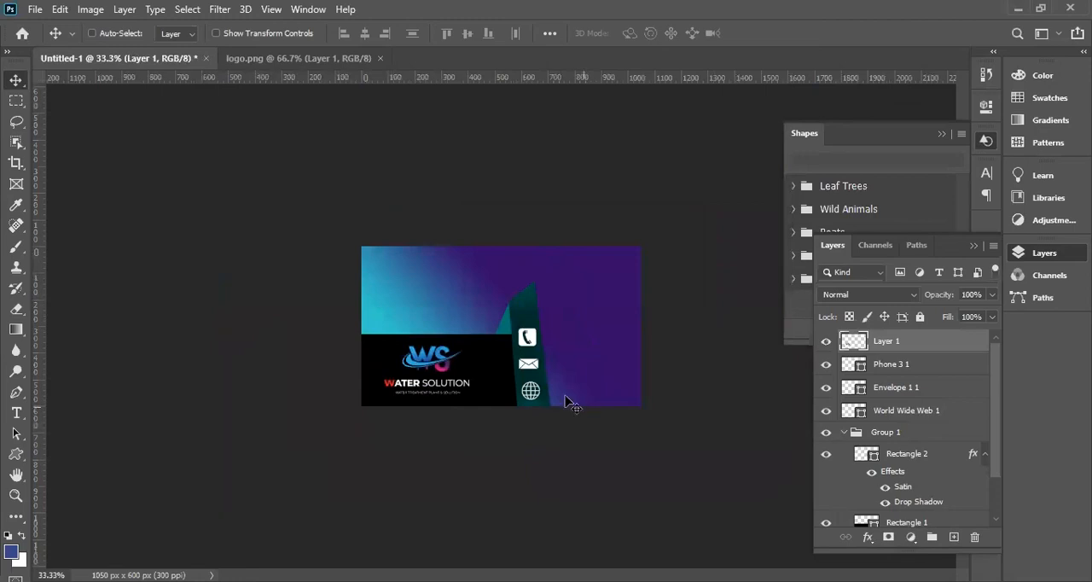
key("ctrl+plus")
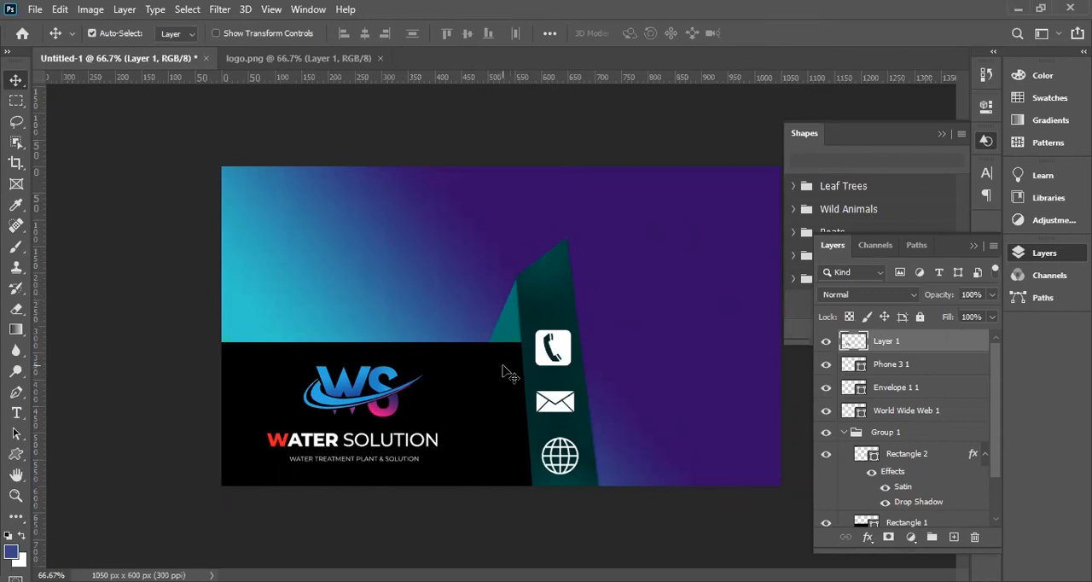
With no layer selected, browse the Custom Shape tool's Symbols, Talk Bubbles, Shapes, Ornaments and Objects groups for a house icon.
left_click(560, 363)
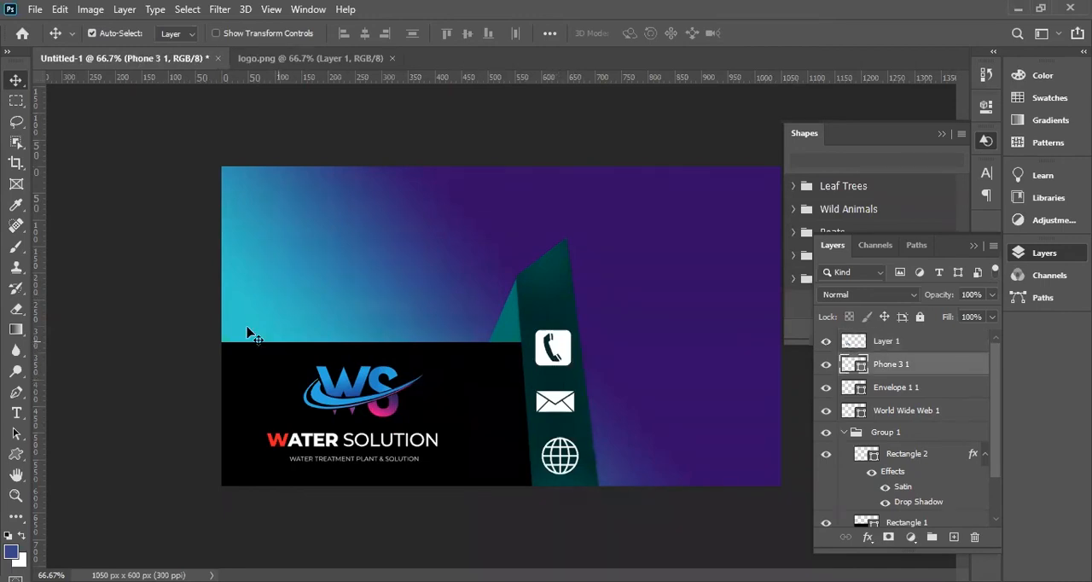
left_click(187, 309)
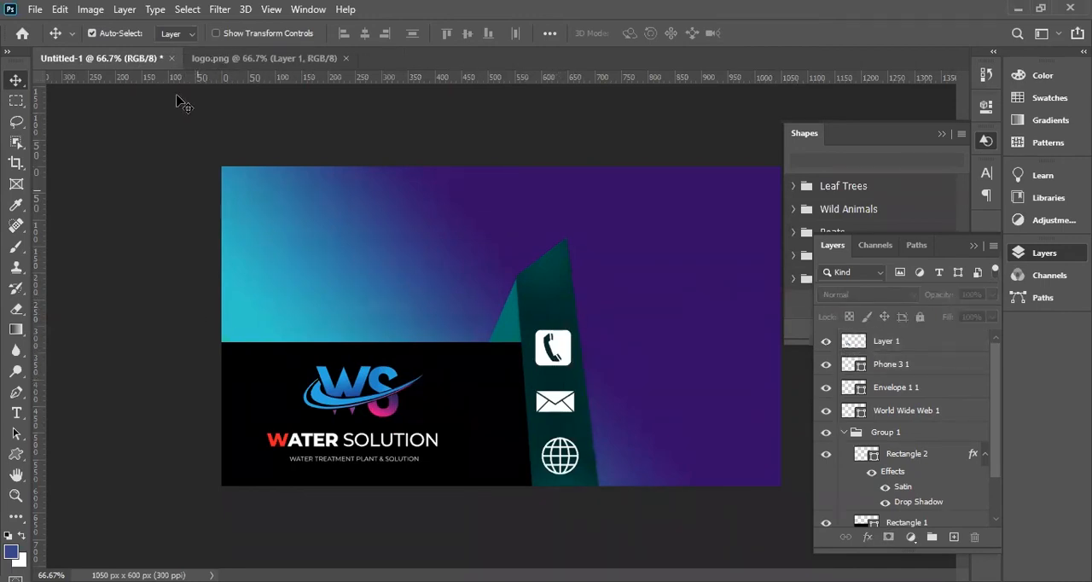
left_click(15, 454)
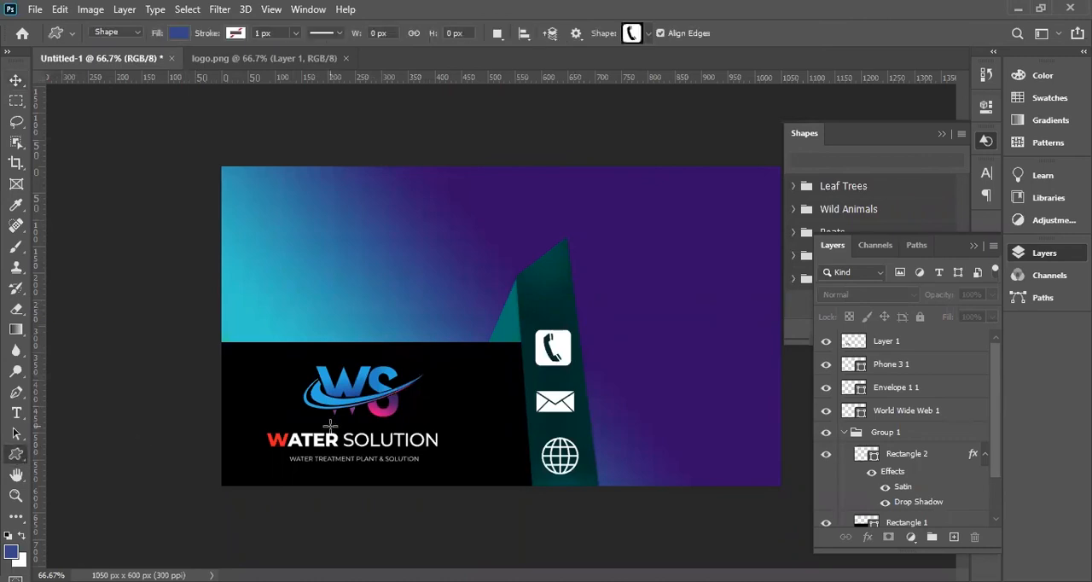
left_click(648, 33)
scroll(656, 367, "down", 5)
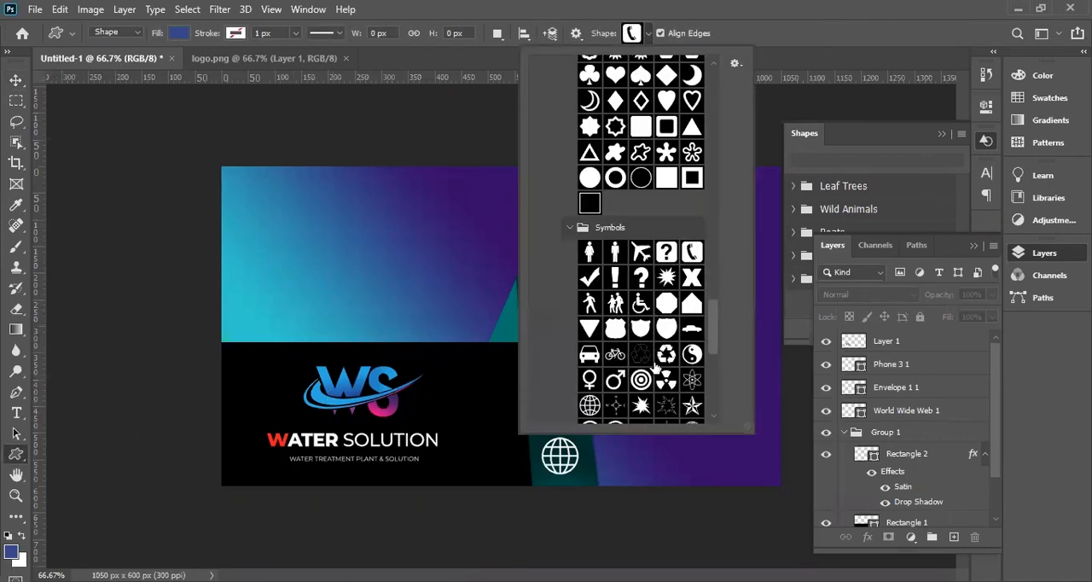
scroll(655, 367, "down", 3)
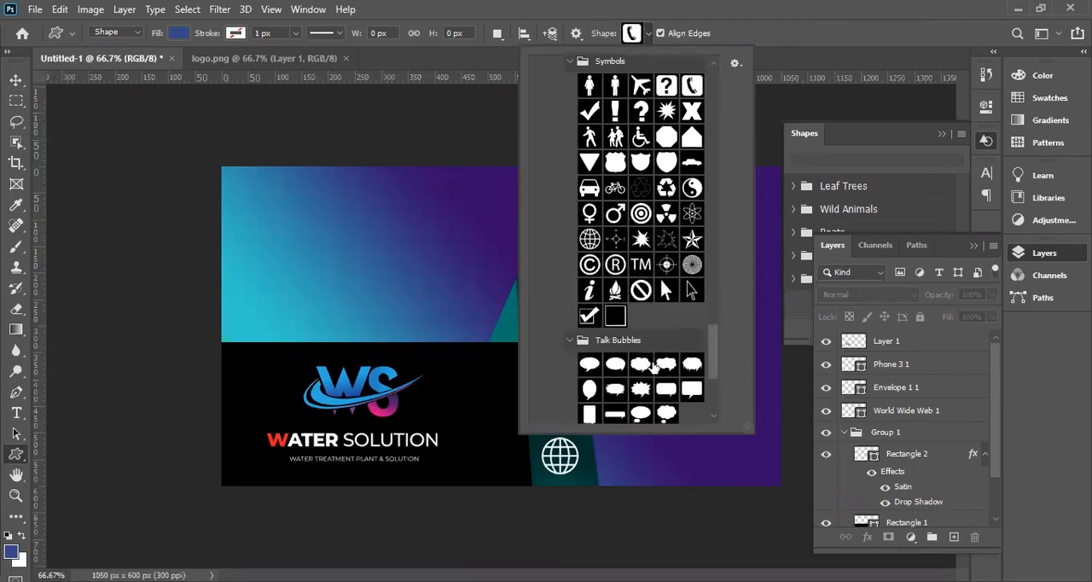
scroll(656, 367, "up", 3)
scroll(655, 367, "up", 5)
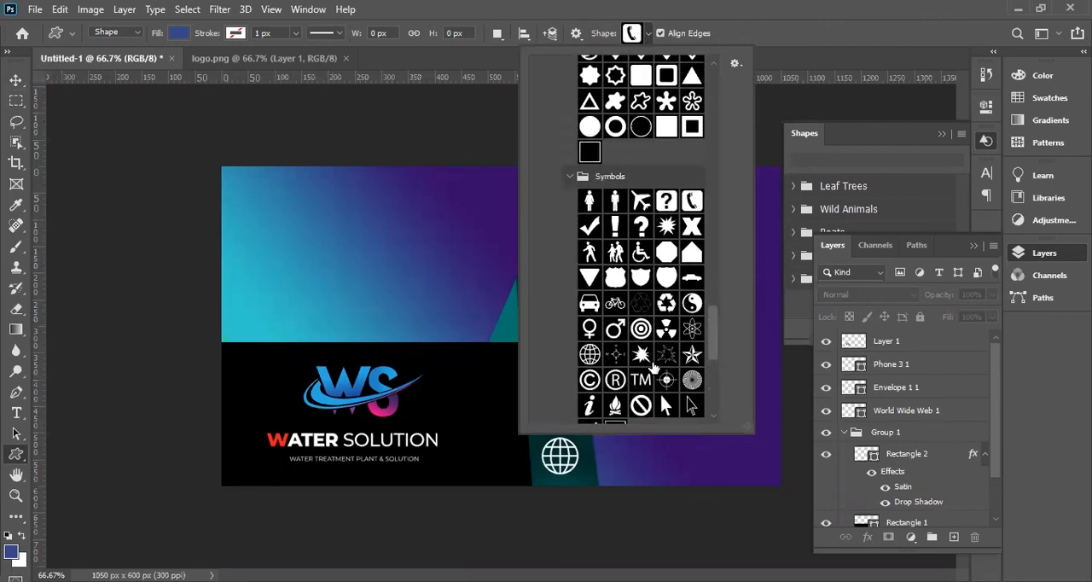
scroll(653, 367, "up", 4)
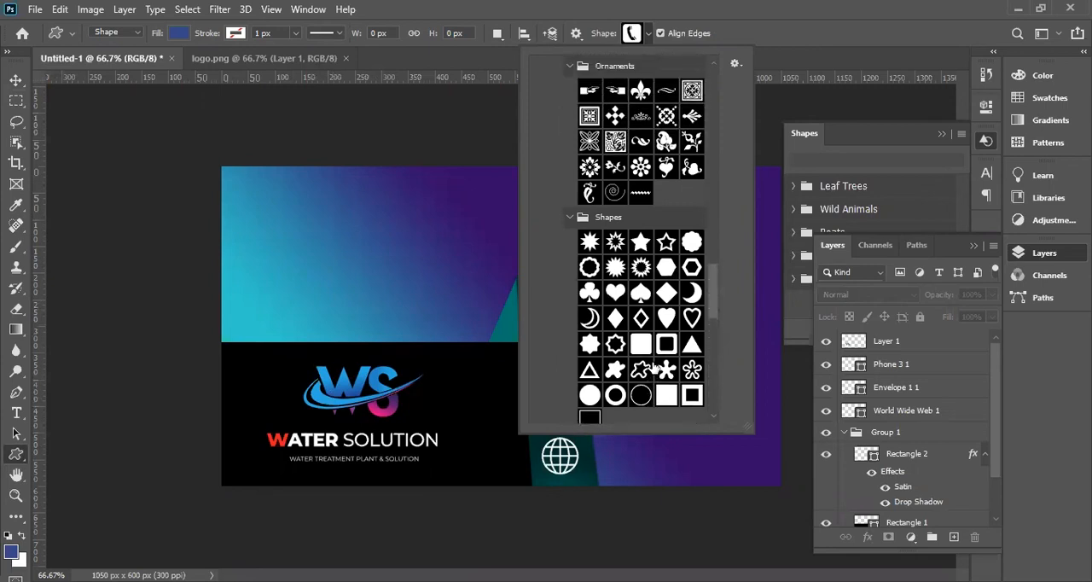
scroll(653, 367, "up", 5)
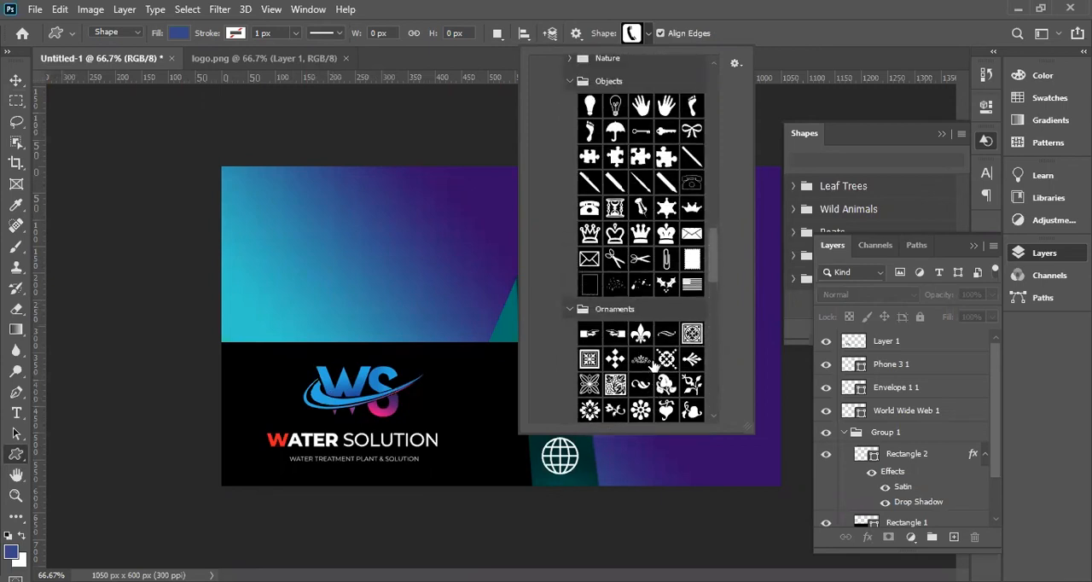
scroll(629, 344, "up", 3)
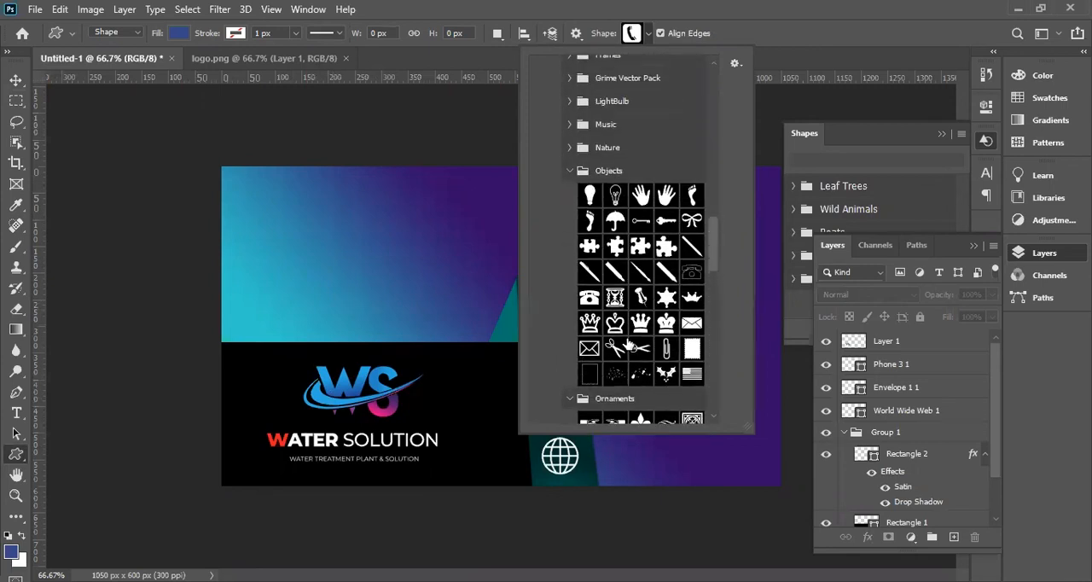
scroll(614, 337, "up", 4)
Look through the legacy custom shape groups from Nature and Music up to Arrows and Animals for a house icon.
left_click(569, 301)
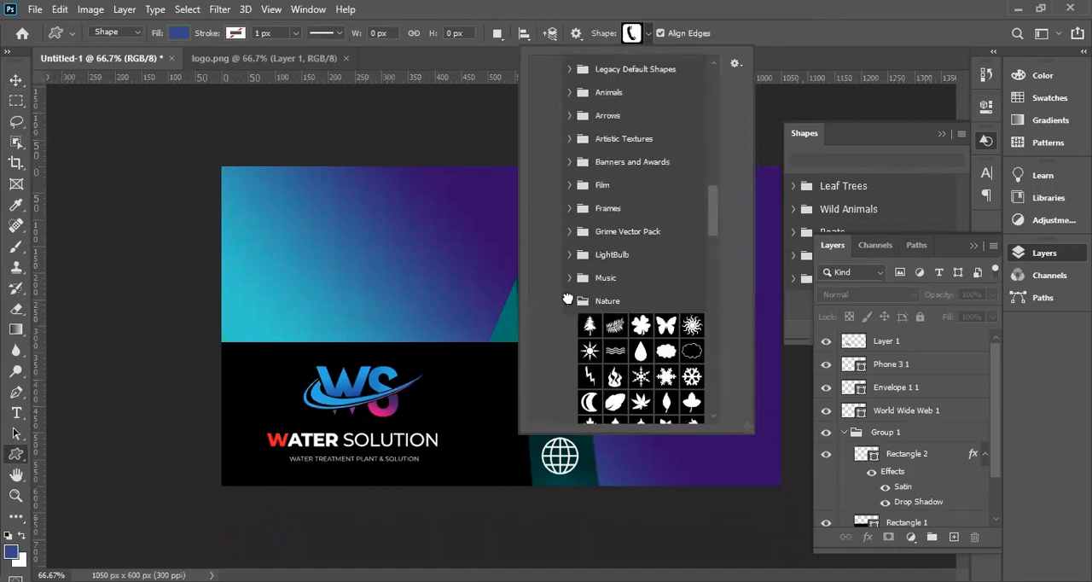
left_click(568, 277)
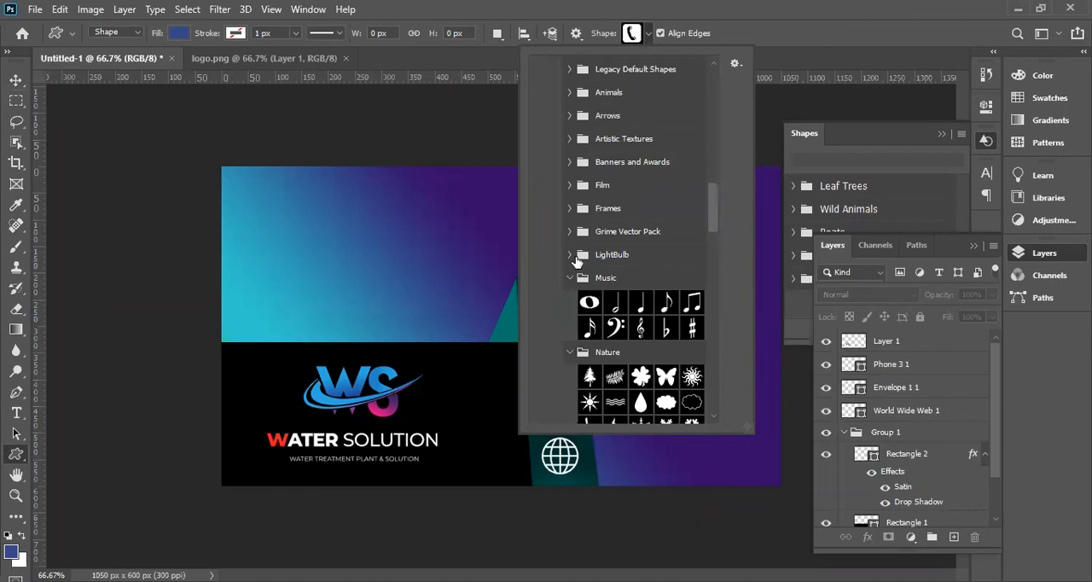
left_click(570, 254)
scroll(585, 272, "up", 1)
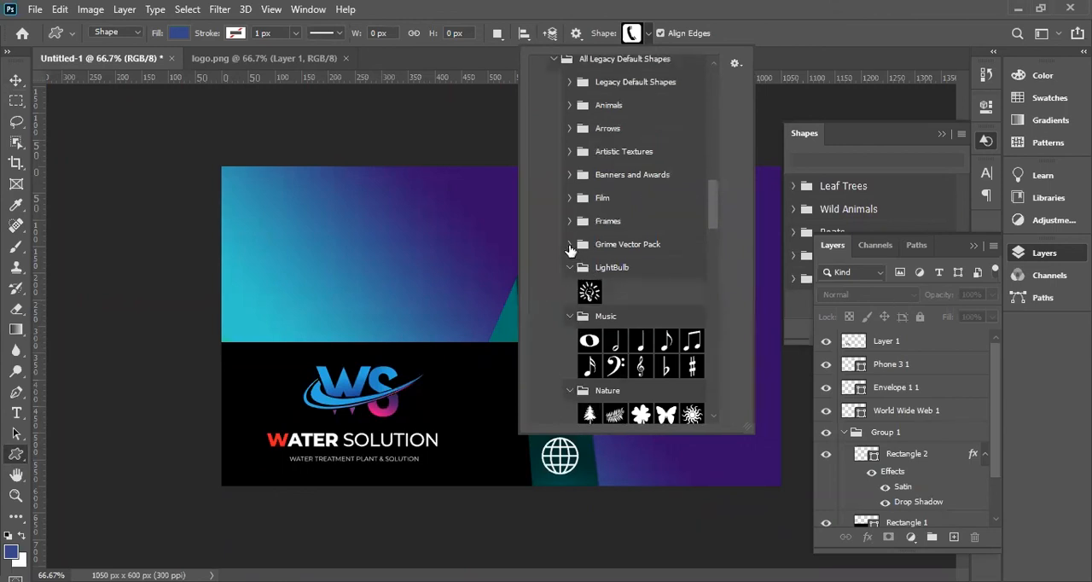
left_click(570, 246)
scroll(615, 285, "up", 1)
left_click(570, 246)
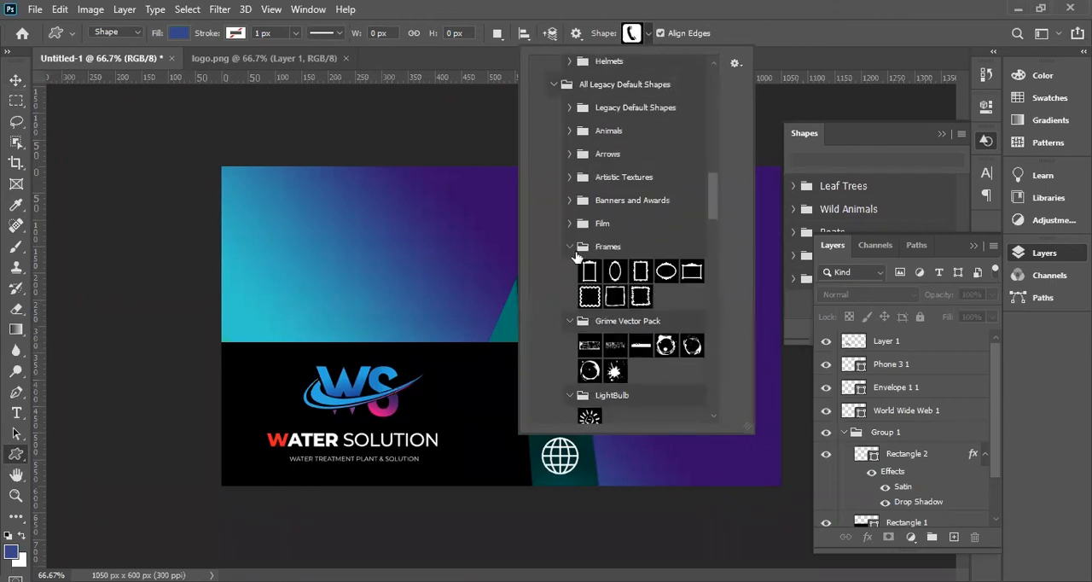
scroll(621, 290, "up", 1)
left_click(568, 262)
scroll(603, 293, "up", 1)
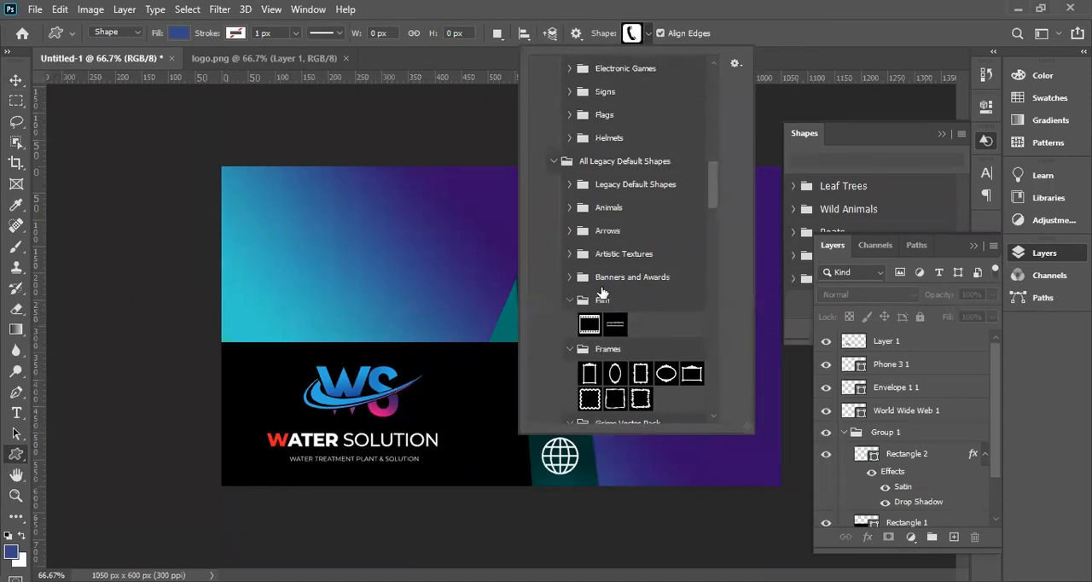
left_click(570, 277)
scroll(643, 305, "up", 1)
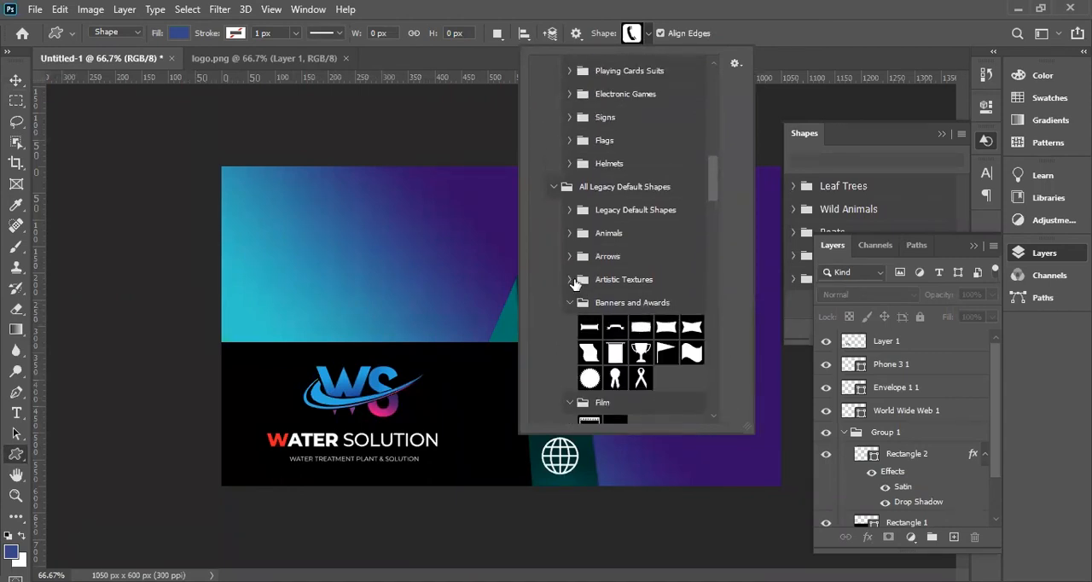
left_click(570, 280)
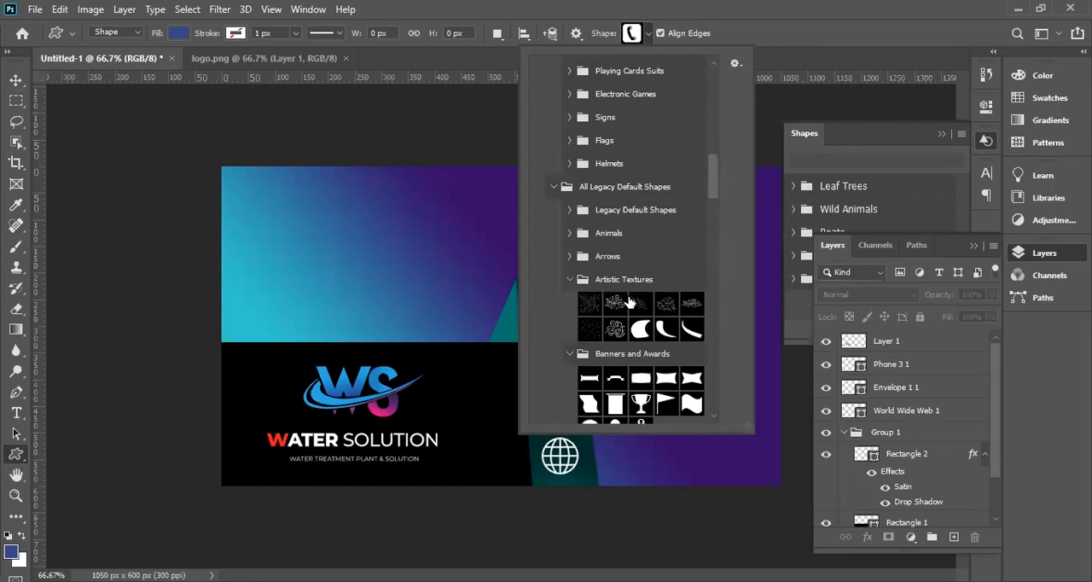
left_click(571, 257)
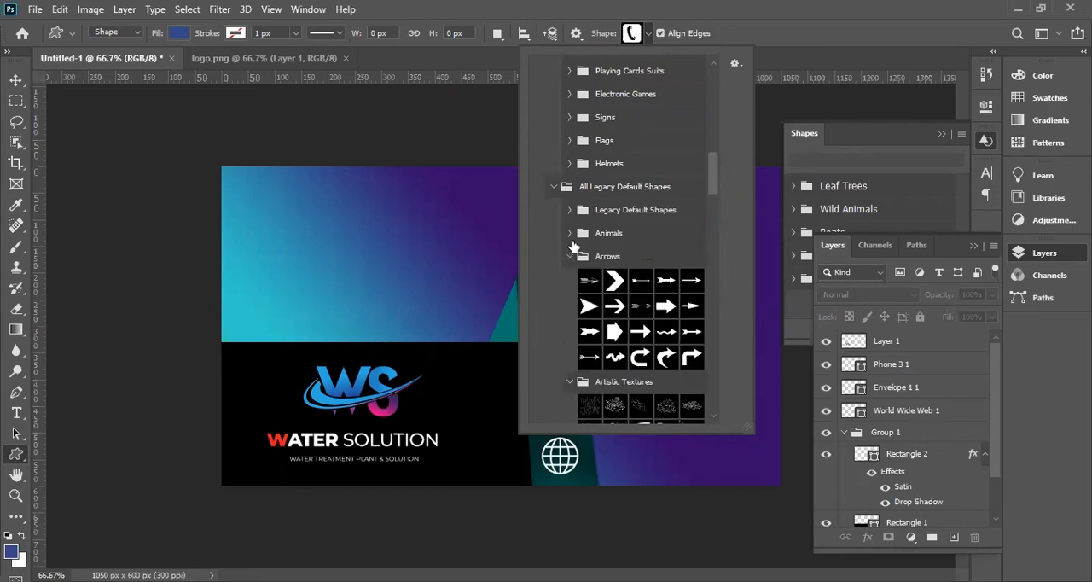
left_click(570, 233)
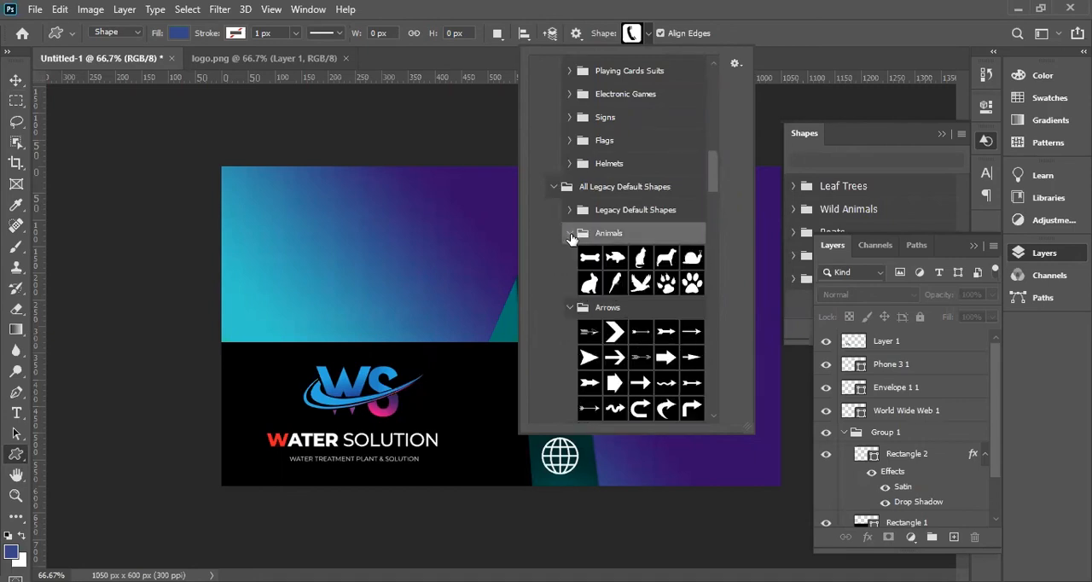
left_click(570, 235)
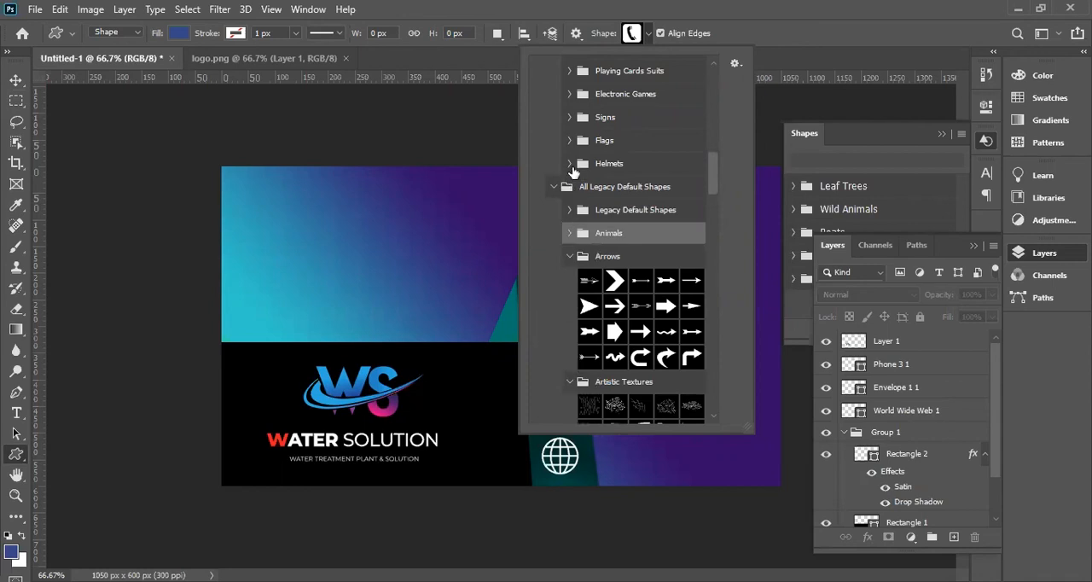
Examine the custom shape groups from Helmets, Flags and Signs up to Dinosaurs and Sea Creatures for a house icon.
left_click(571, 163)
scroll(613, 213, "up", 5)
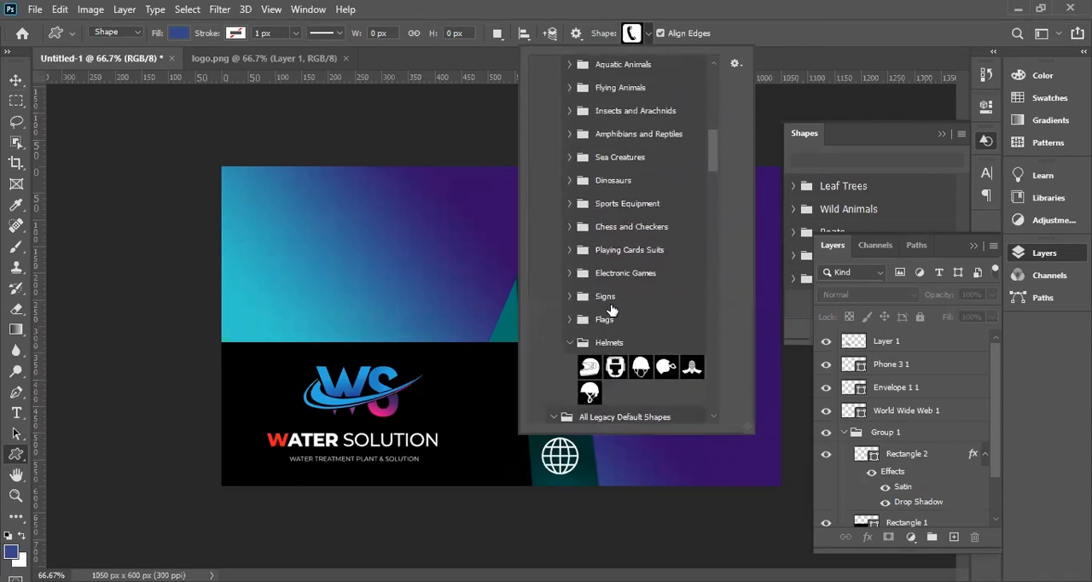
left_click(570, 320)
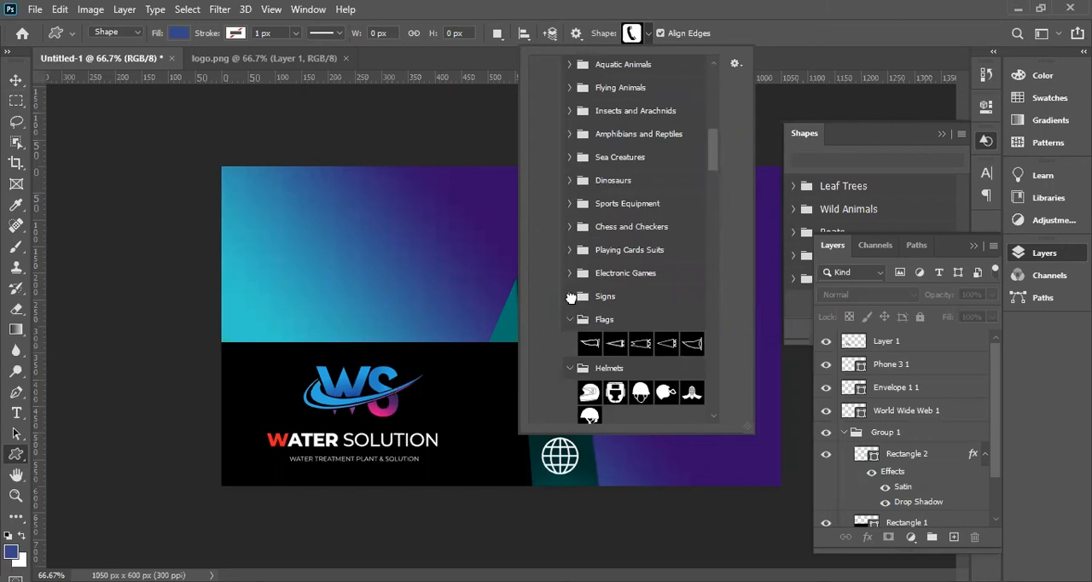
left_click(570, 296)
left_click(571, 273)
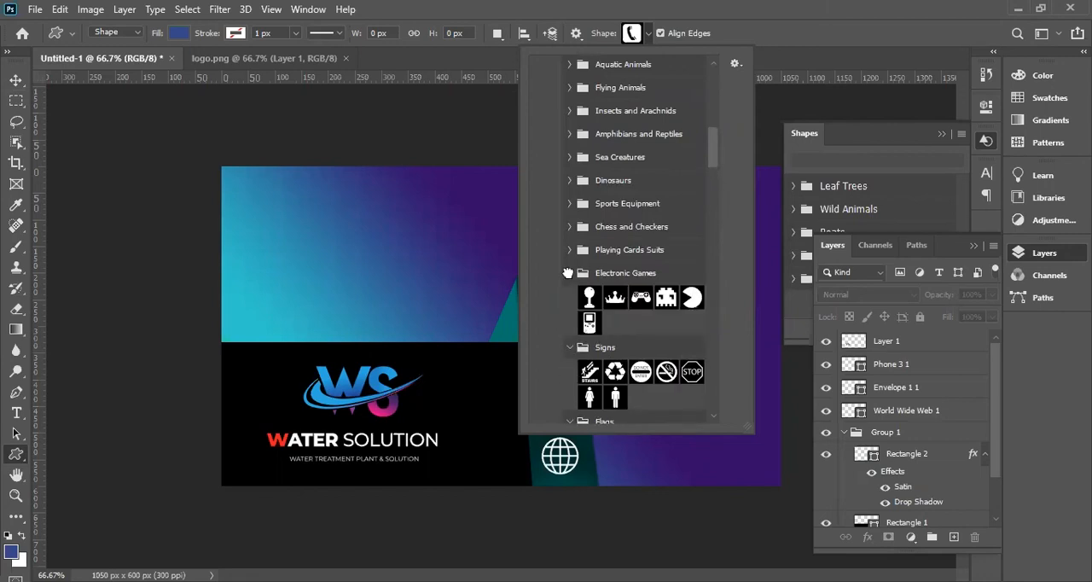
left_click(570, 250)
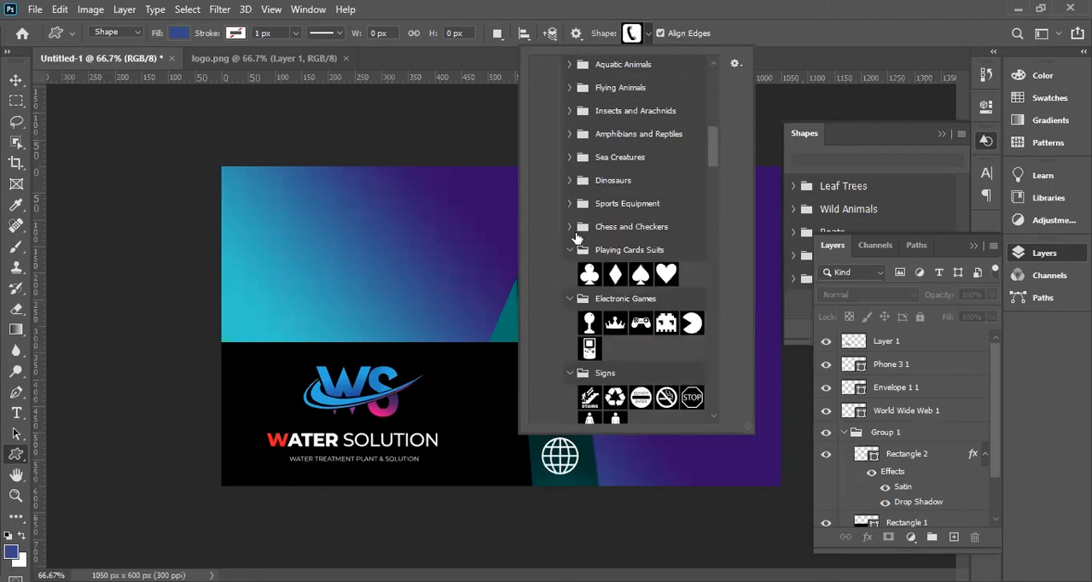
left_click(570, 227)
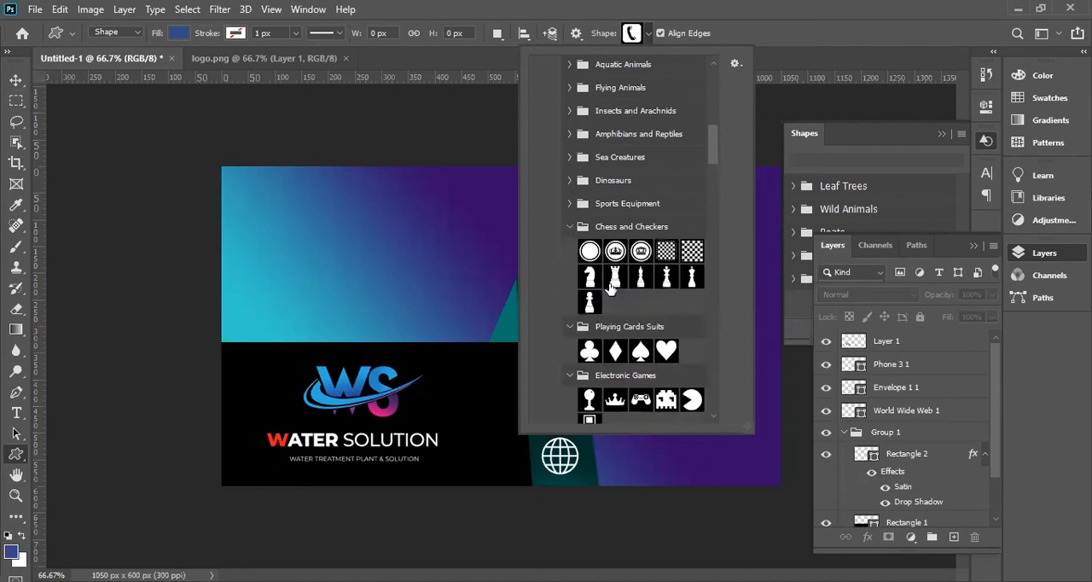
scroll(612, 290, "up", 3)
left_click(572, 280)
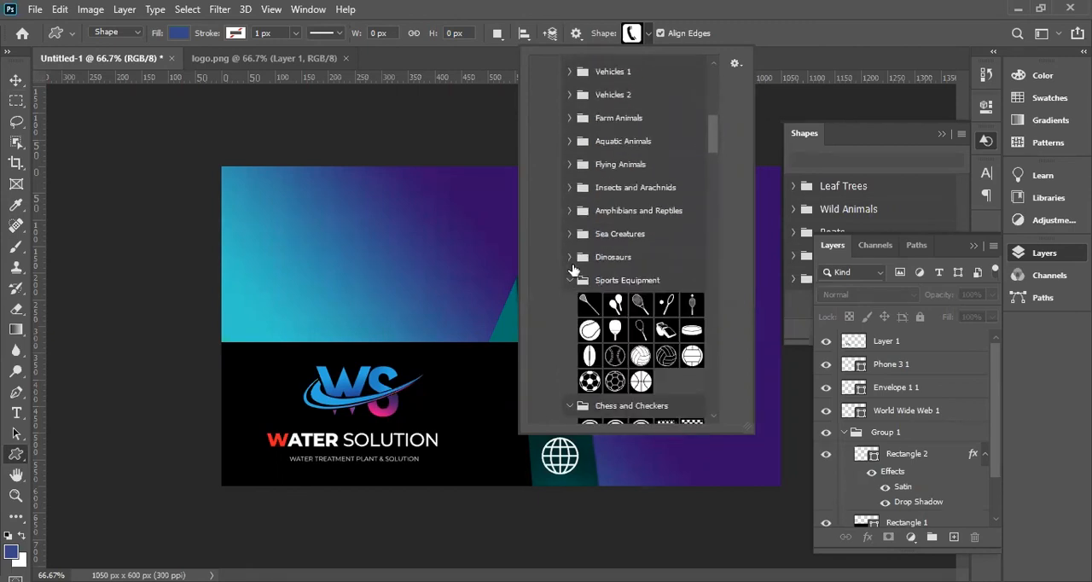
left_click(571, 257)
left_click(571, 233)
scroll(569, 282, "up", 3)
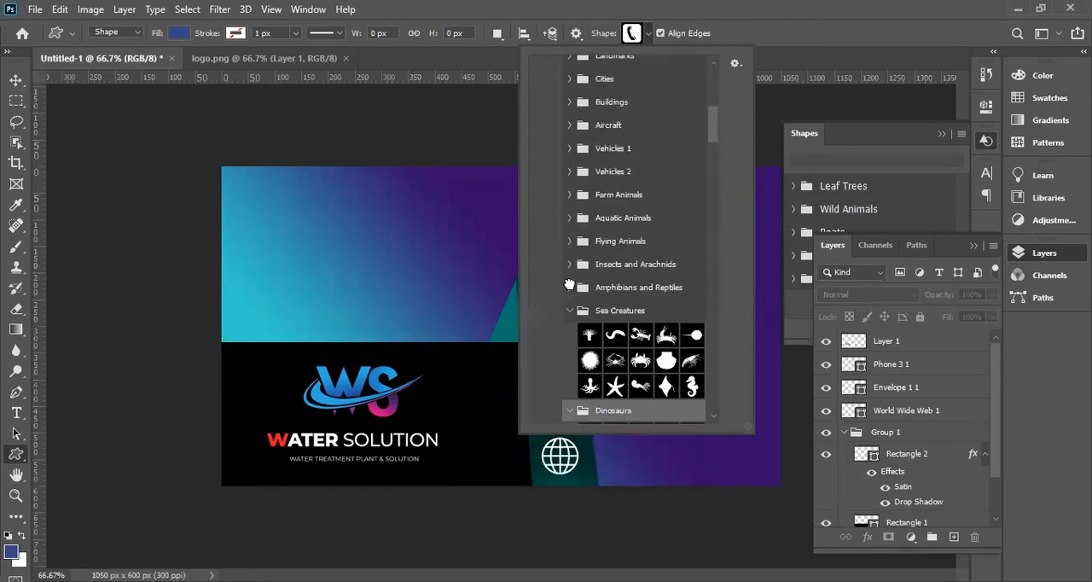
Expand the remaining custom shape groups up to Buildings and choose the house with a chimney, Shape 152.
left_click(570, 286)
left_click(571, 264)
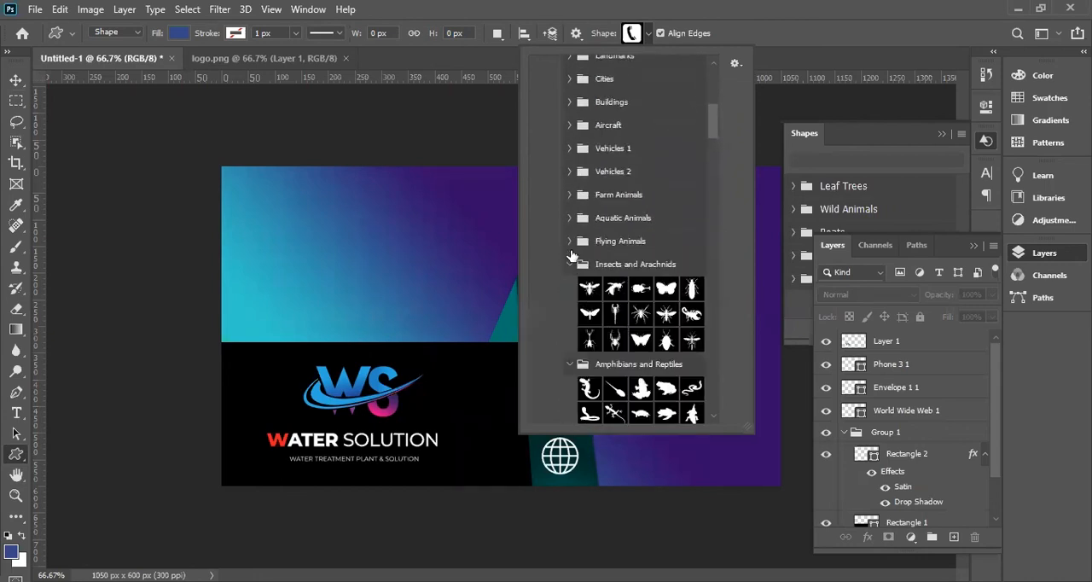
left_click(570, 242)
left_click(570, 219)
scroll(608, 320, "up", 2)
left_click(570, 233)
scroll(577, 248, "up", 2)
left_click(570, 261)
scroll(597, 294, "up", 1)
left_click(570, 263)
left_click(570, 239)
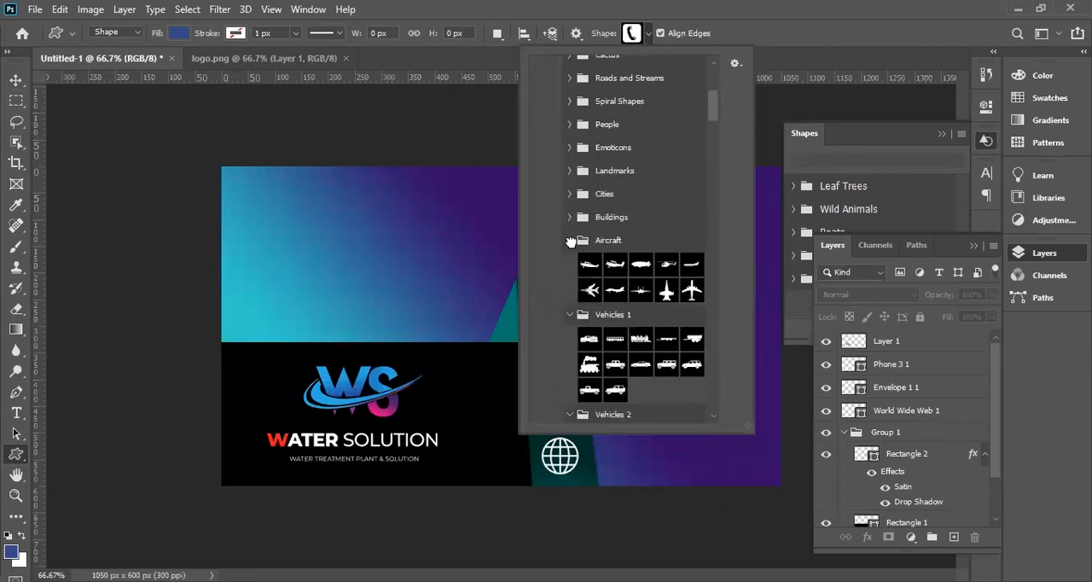
left_click(570, 217)
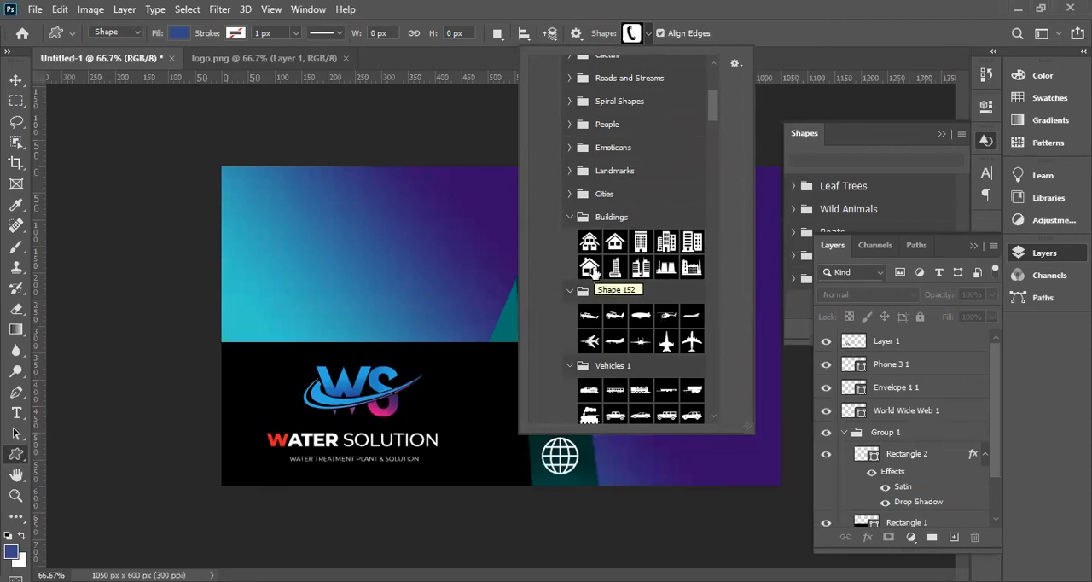
left_click(591, 269)
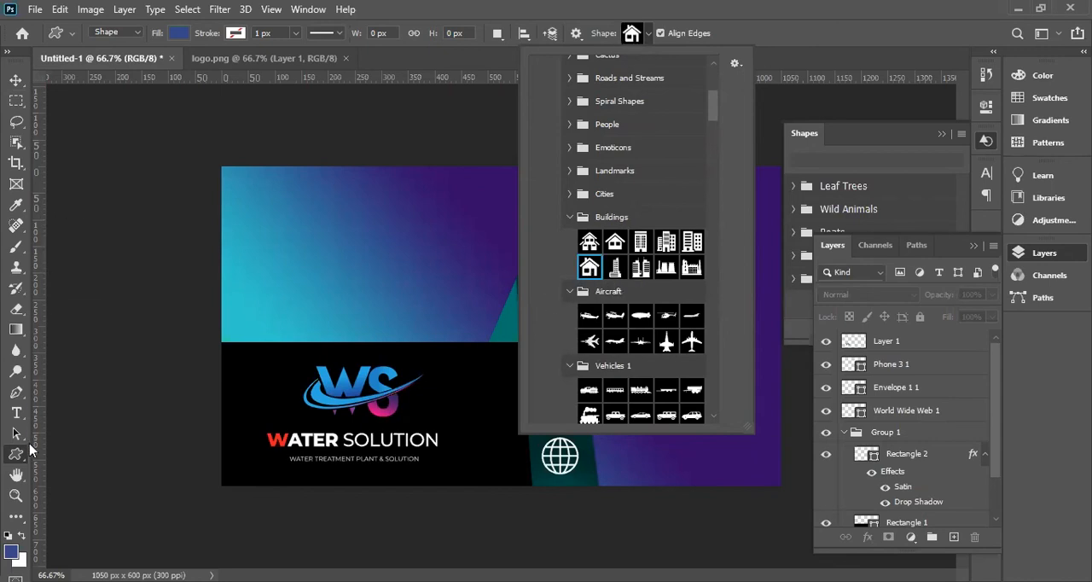
left_click_drag(444, 363, 494, 408)
left_click(16, 79)
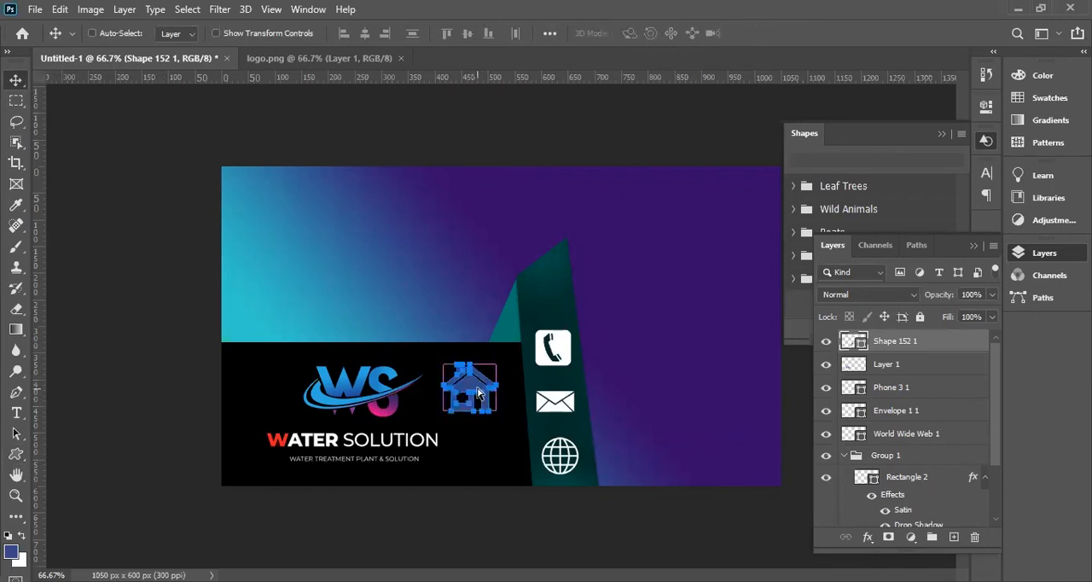
key("Delete")
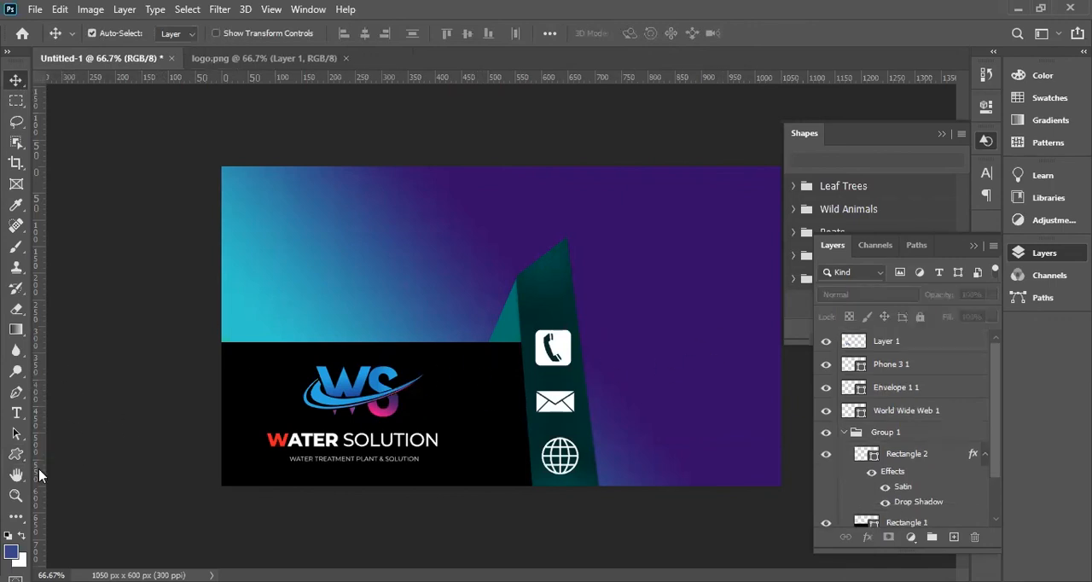
Draw the house shape about 88 × 78 px on the black rectangle between the logo and phone icon, and fill it white.
left_click(16, 454)
left_click_drag(465, 361, 512, 405)
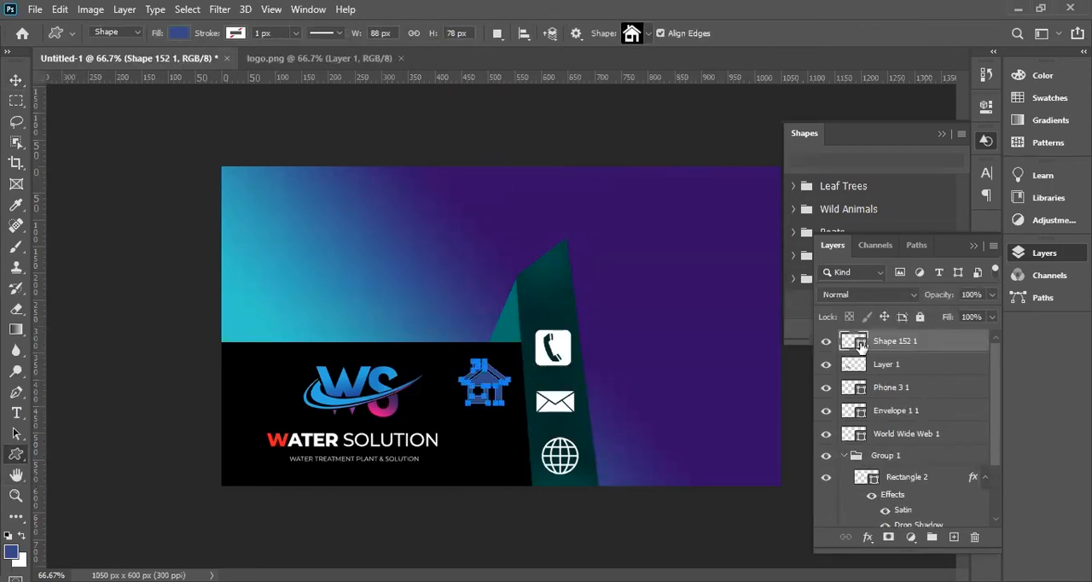
double_click(855, 340)
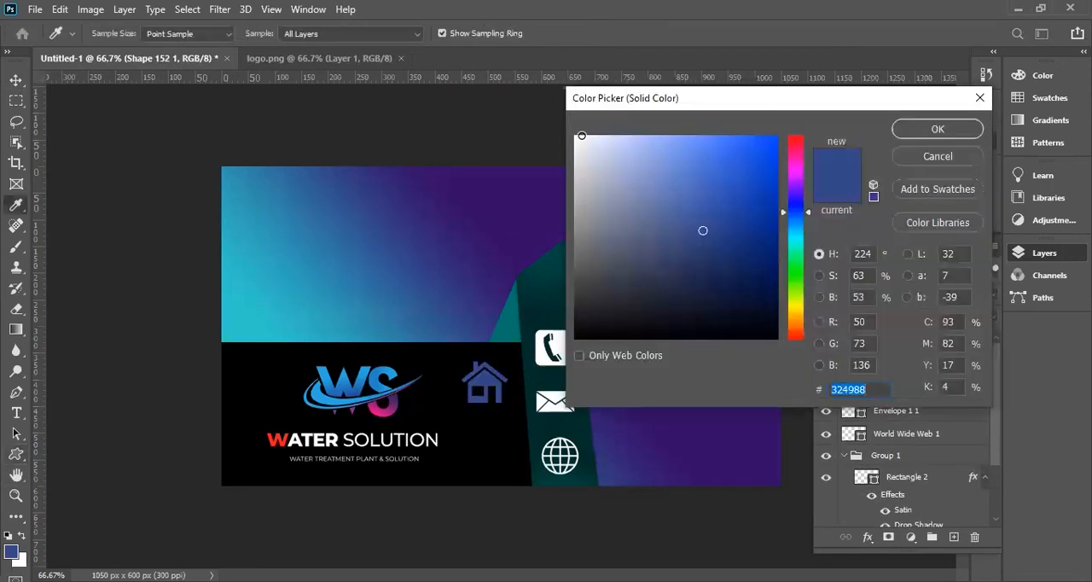
left_click(582, 135)
left_click(937, 129)
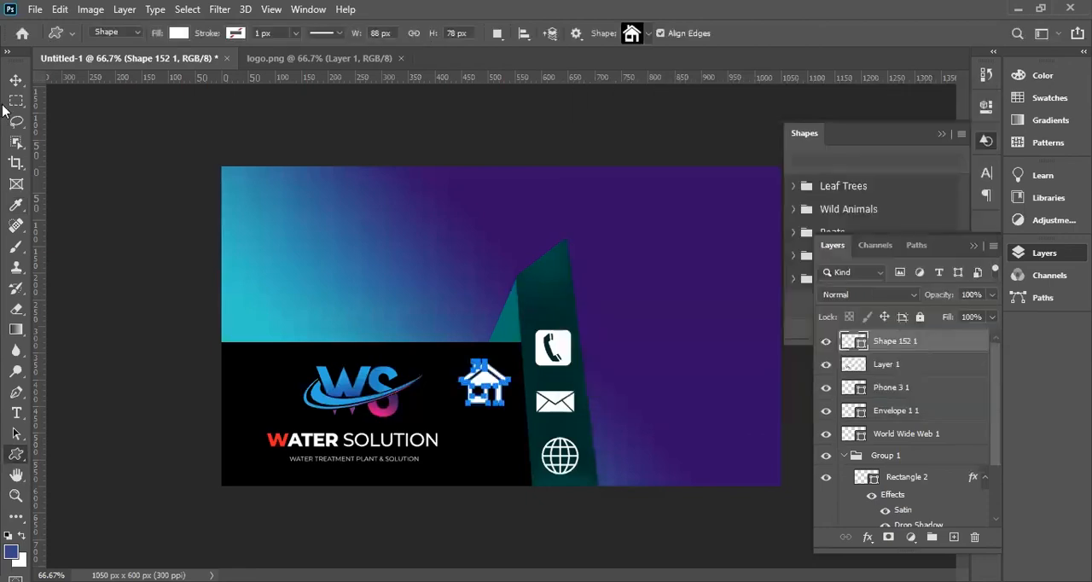
Stack the phone, envelope, globe and house icons down the dark teal strip, and scale the house to 79.5 × 70.5 px.
left_click(15, 80)
left_click_drag(495, 386, 565, 459)
left_click_drag(568, 355, 560, 301)
left_click_drag(559, 400, 556, 326)
left_click_drag(557, 433, 565, 384)
left_click_drag(575, 471, 578, 435)
left_click_drag(555, 294, 553, 281)
left_click(556, 344)
left_click_drag(555, 344, 556, 330)
mouse_move(563, 401)
left_mouse_down()
mouse_move(563, 384)
mouse_move(570, 416)
mouse_move(575, 399)
left_mouse_up()
left_click(579, 421)
mouse_move(564, 449)
left_mouse_down()
mouse_move(579, 465)
mouse_move(568, 451)
left_mouse_up()
key("ctrl+t")
key("Return")
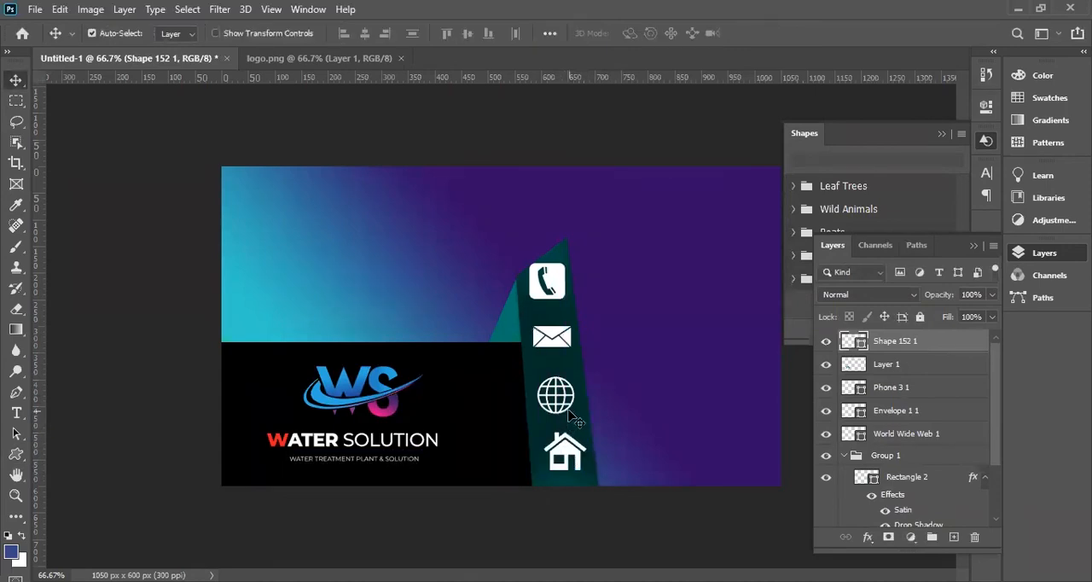
Nudge the phone and envelope icons slightly down the strip to even out the spacing between the four icons.
left_click(555, 291)
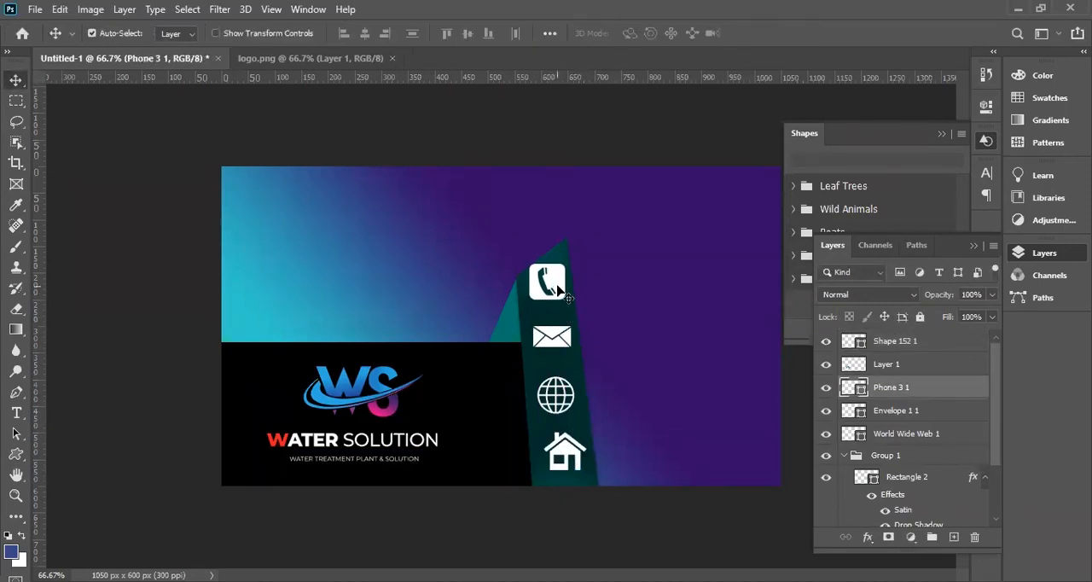
left_click_drag(559, 347, 563, 356)
left_click_drag(563, 297, 565, 301)
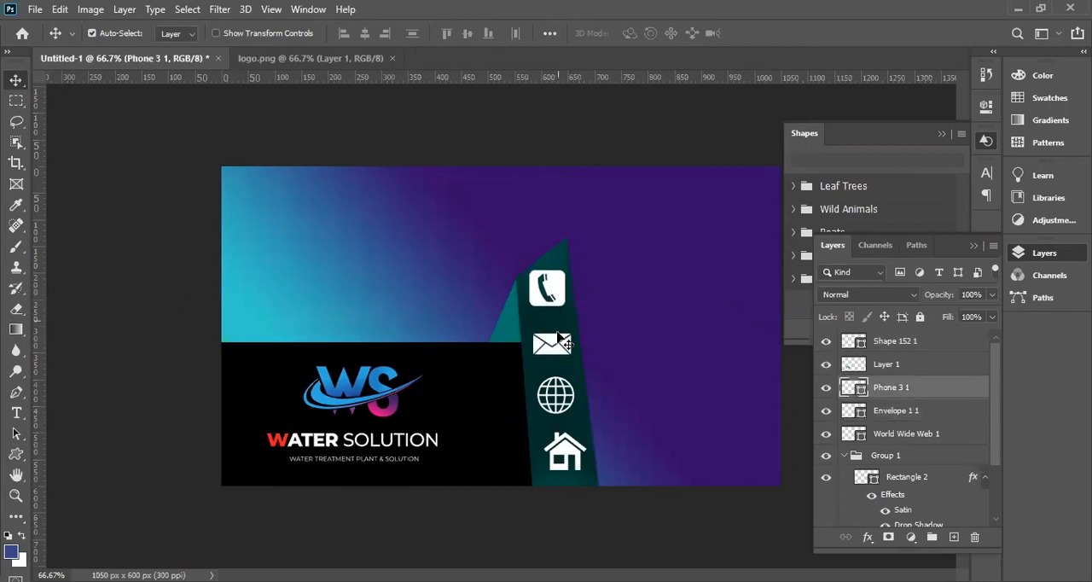
left_click(572, 404)
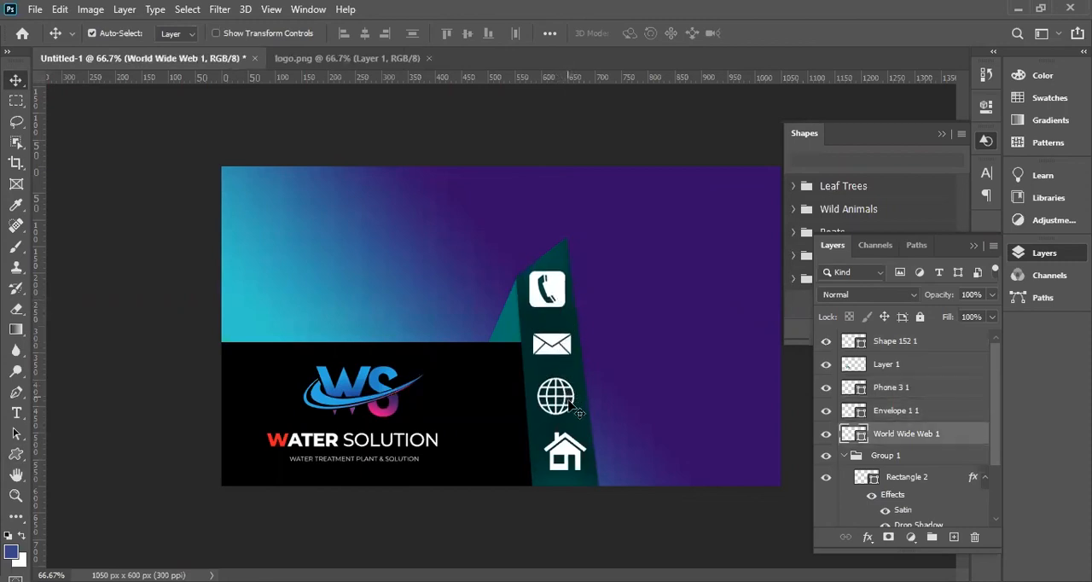
left_click(577, 455)
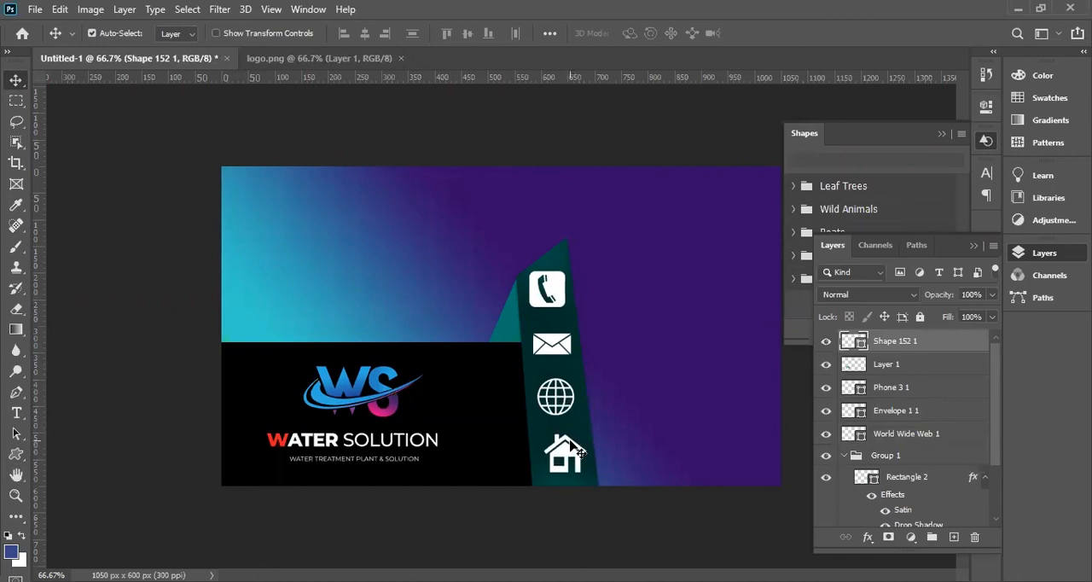
key("ctrl+minus")
key("ctrl+minus")
key("ctrl+plus")
key("ctrl+plus")
key("ctrl+plus")
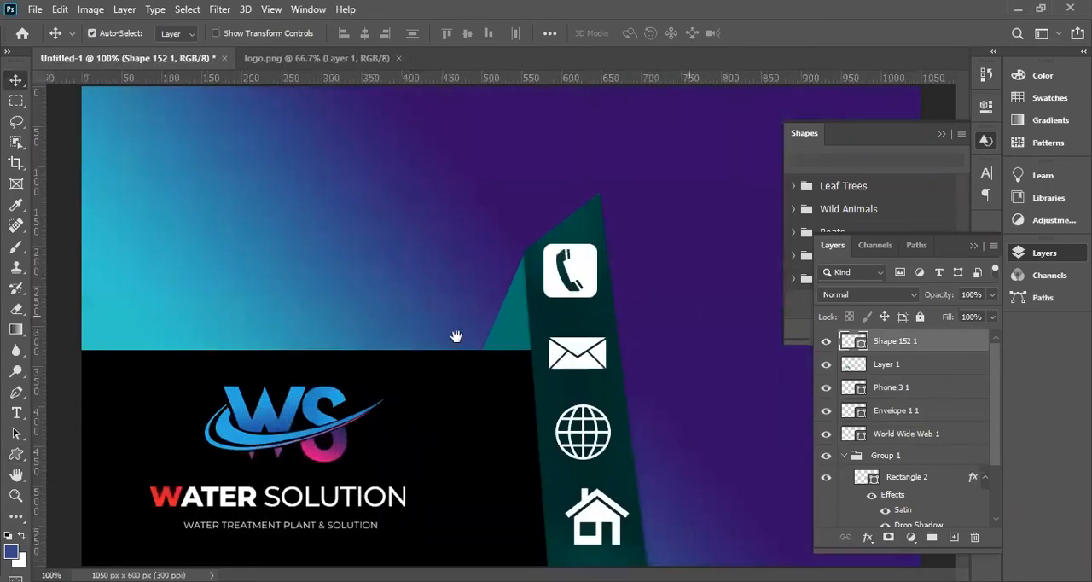
key("ctrl+minus")
key("ctrl+minus")
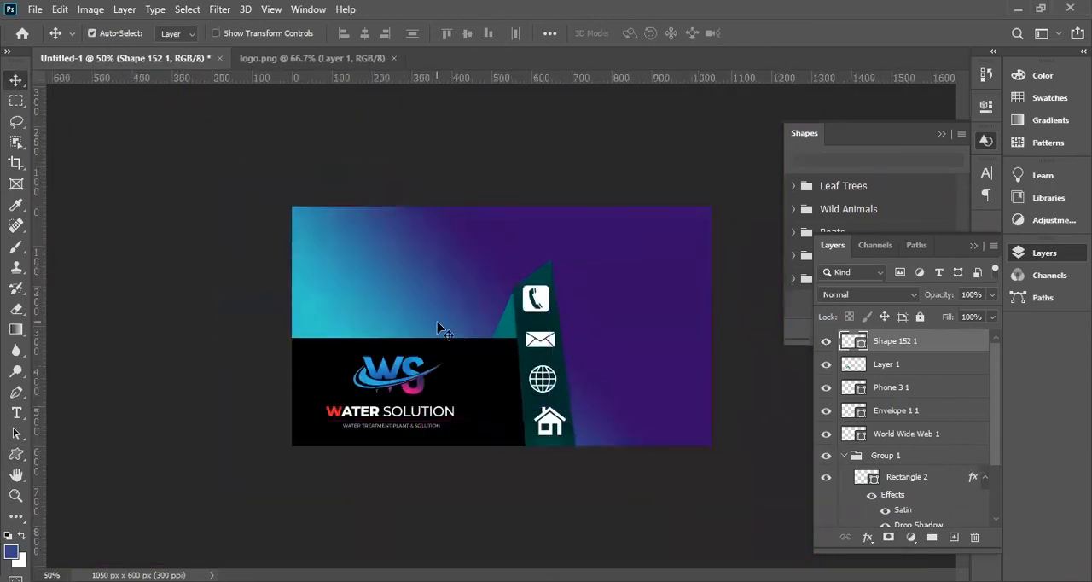
left_click(20, 456)
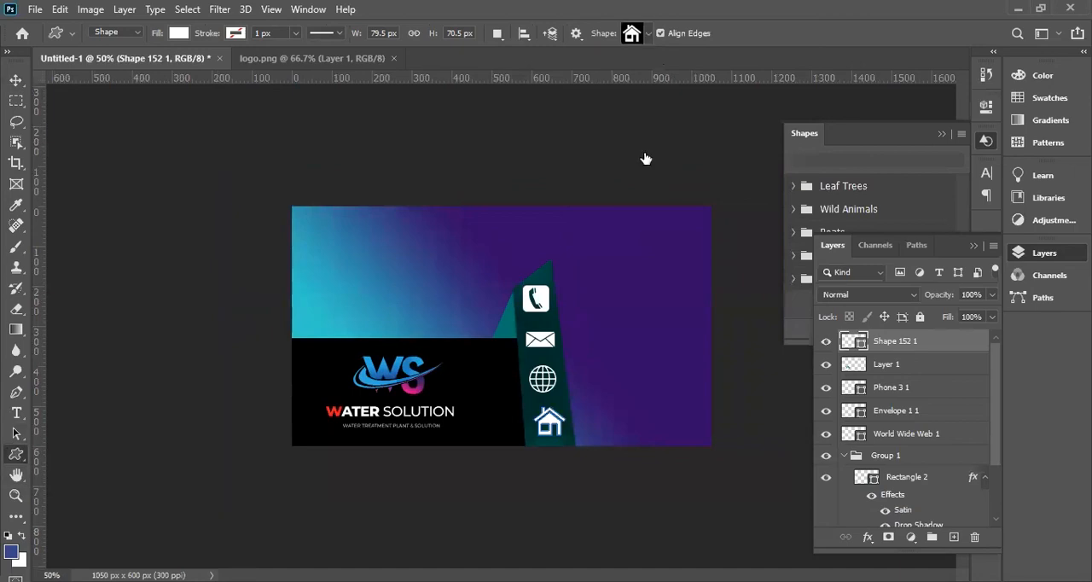
left_click(648, 33)
scroll(598, 256, "up", 5)
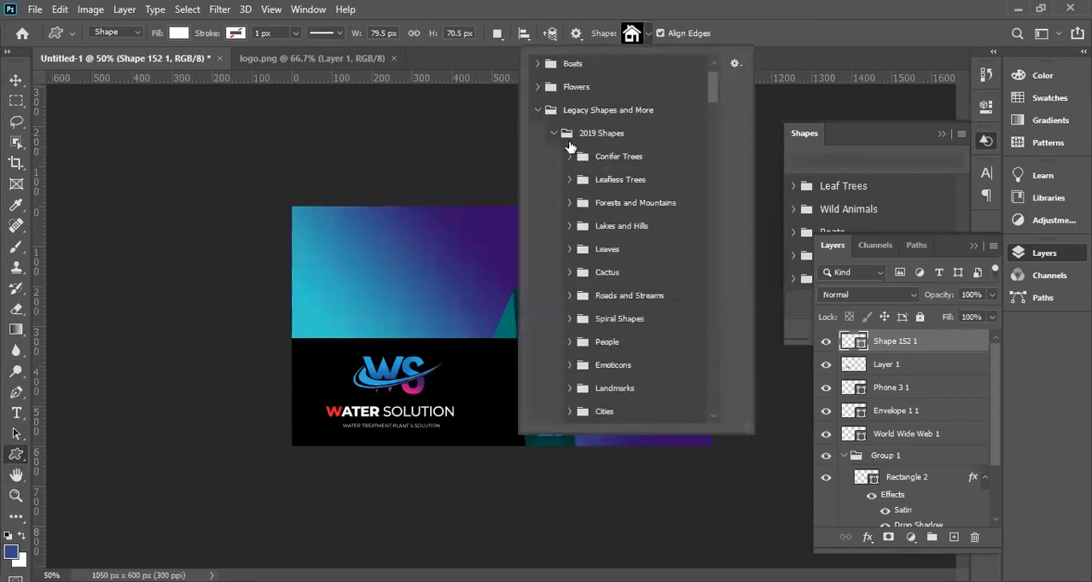
left_click(569, 157)
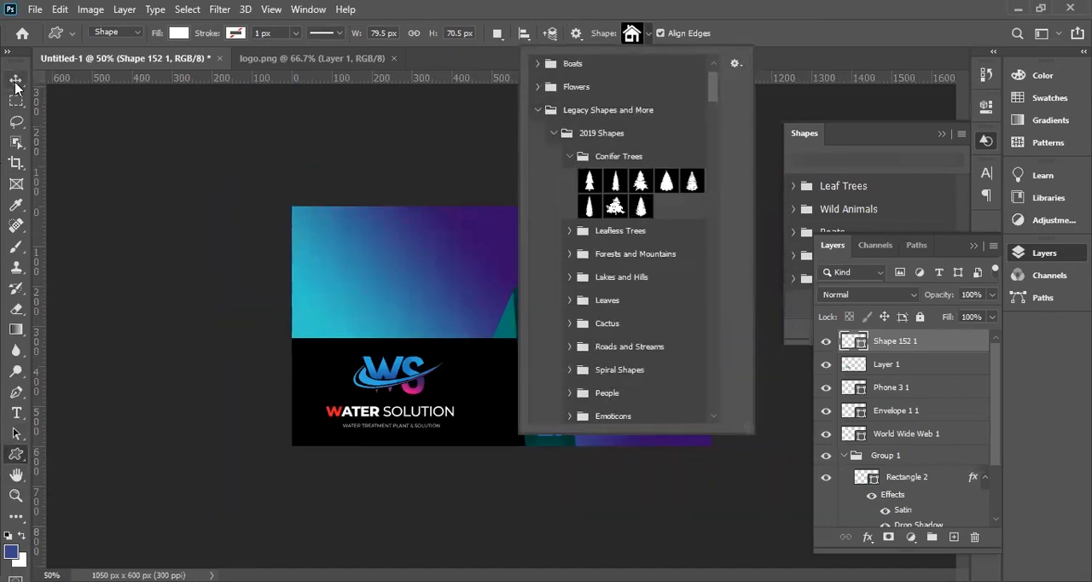
key("v")
Try a 364 × 72 px rectangle filled teal beside the phone icon, and delete it.
left_click(16, 454)
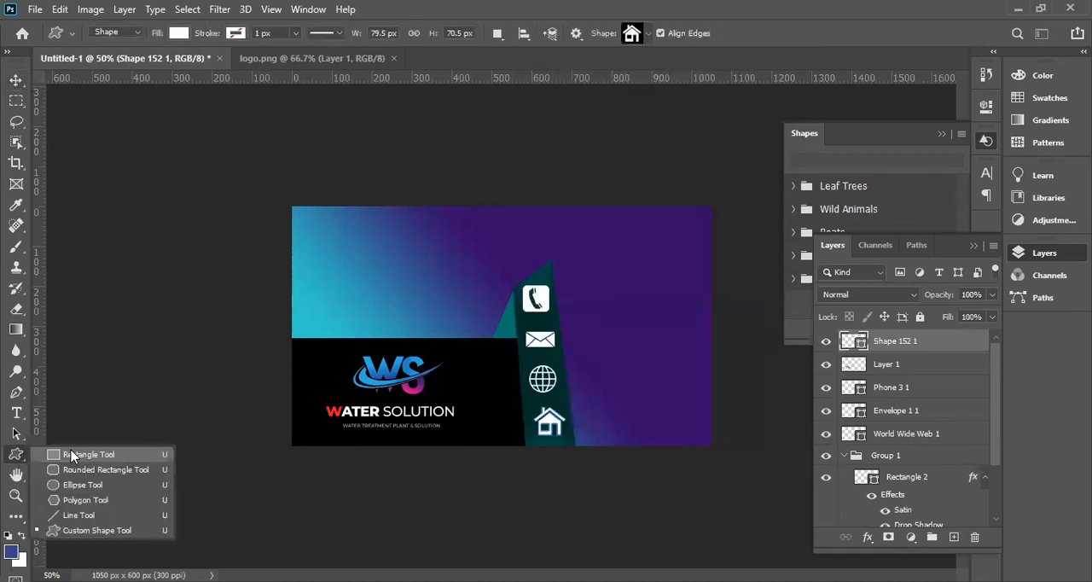
left_click(72, 456)
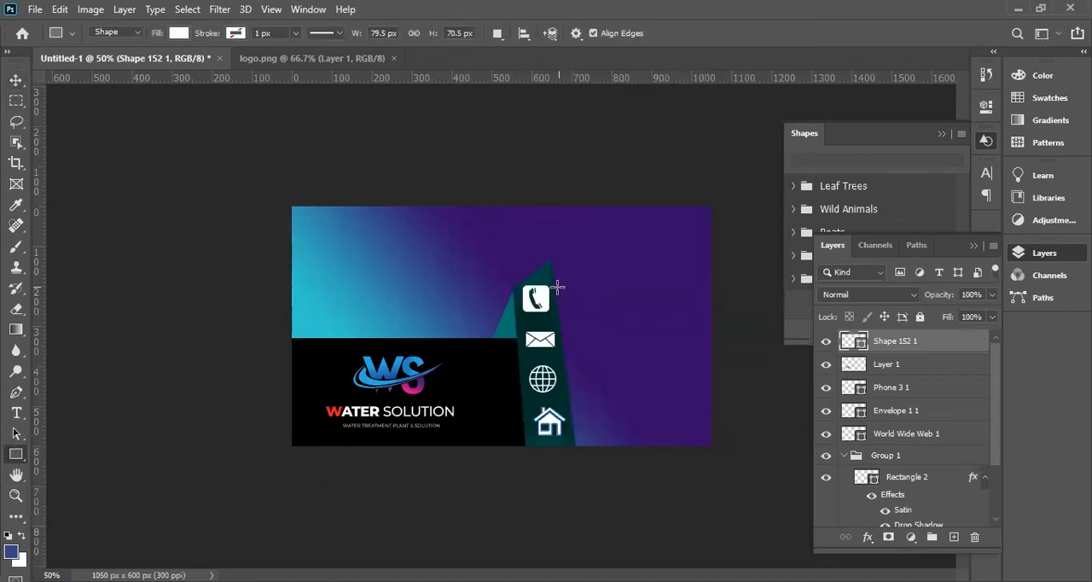
left_click_drag(564, 287, 705, 314)
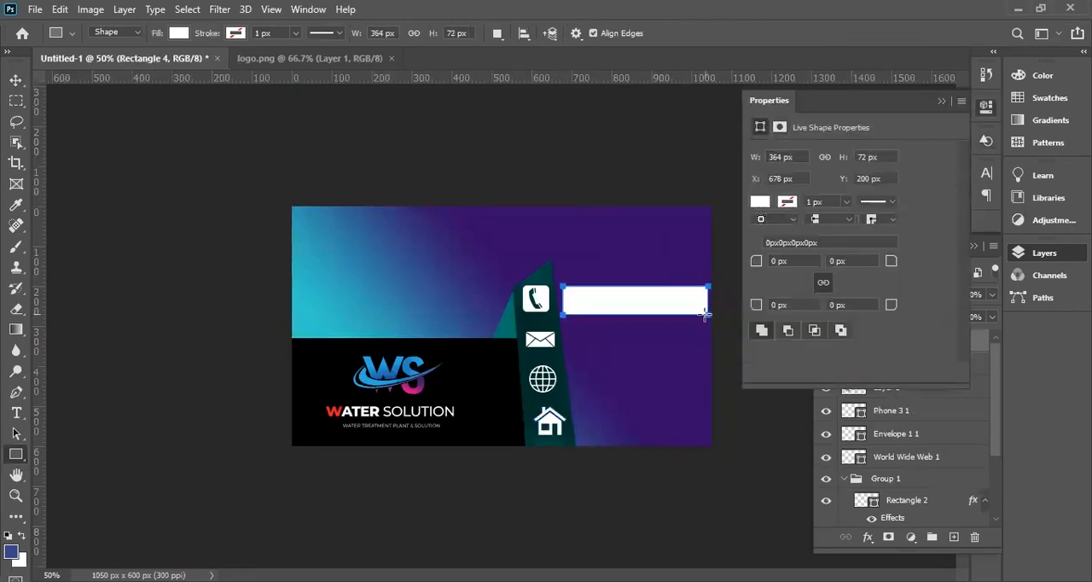
left_click(759, 203)
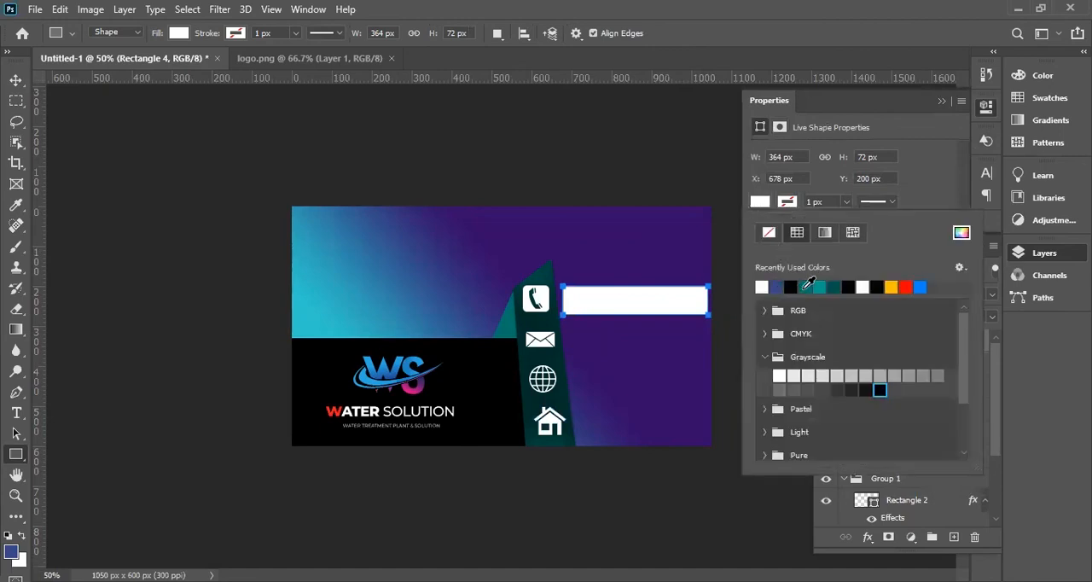
left_click(807, 287)
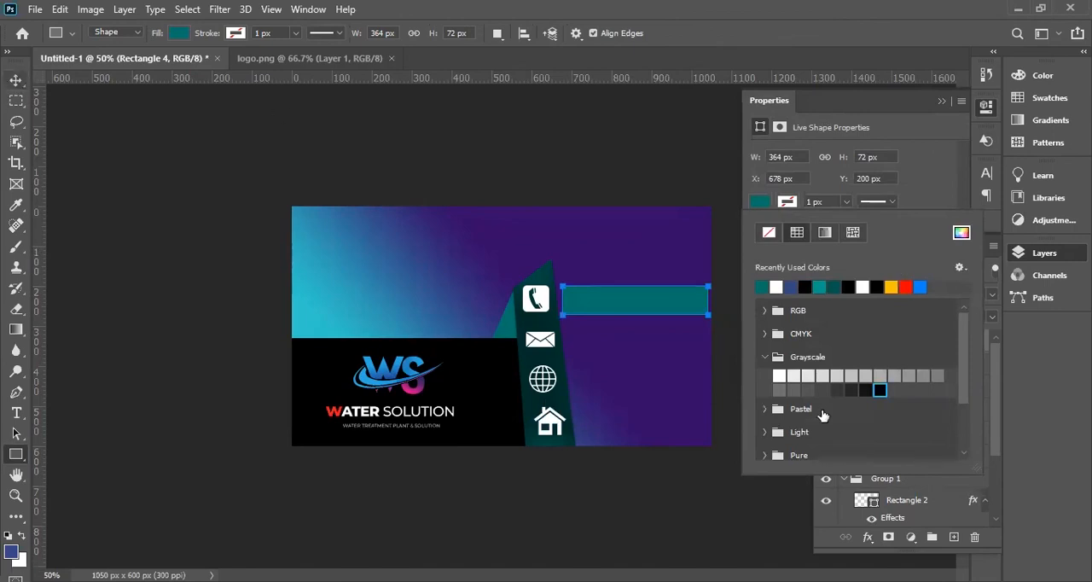
left_click(942, 102)
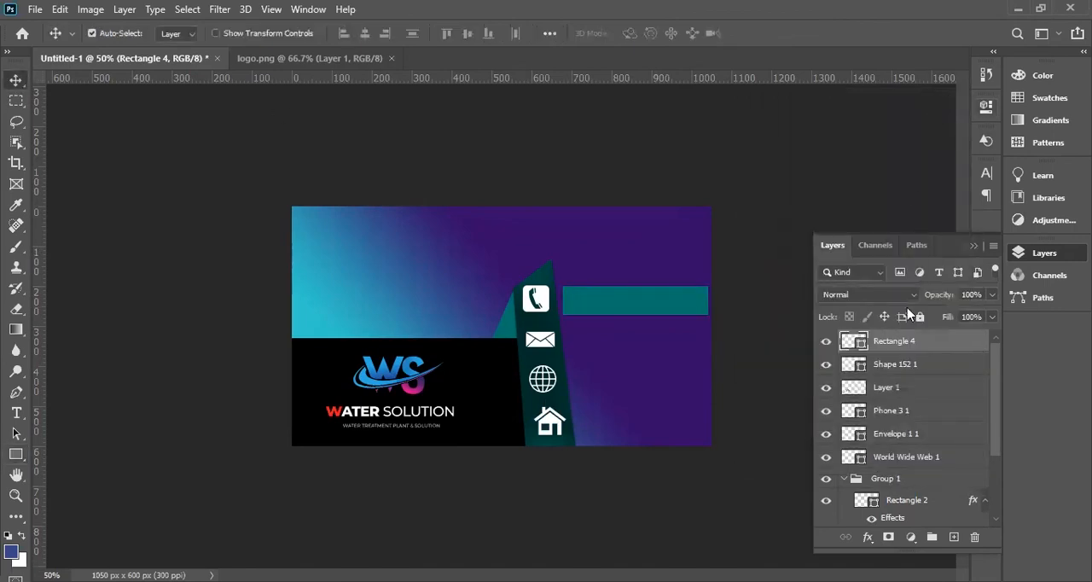
key("Delete")
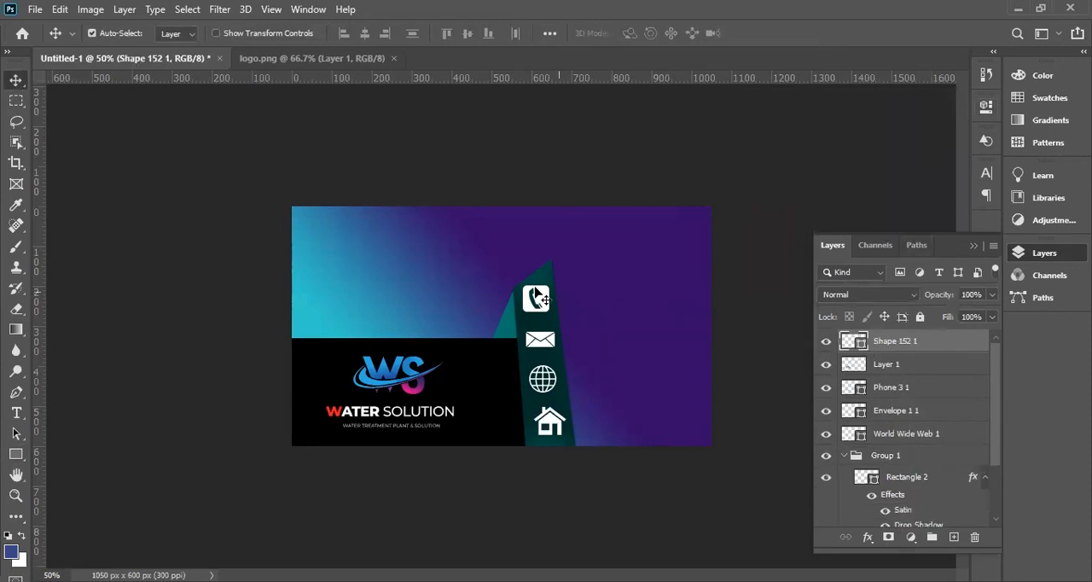
Add the contact's phone number as a Myriad Pro Bold 7.79 pt text line and place it beside the phone icon.
key("ctrl+plus")
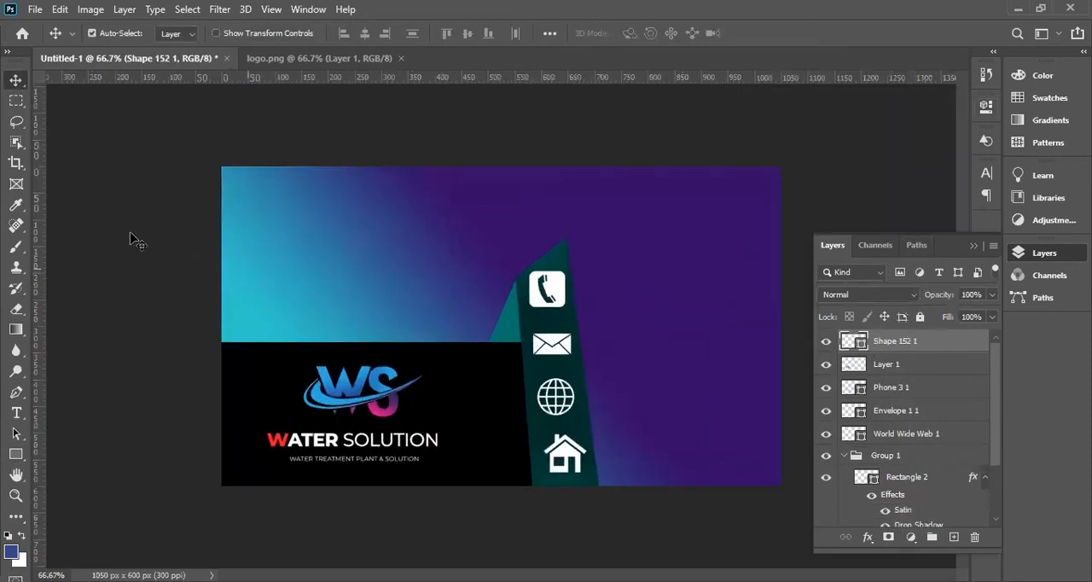
left_click(16, 412)
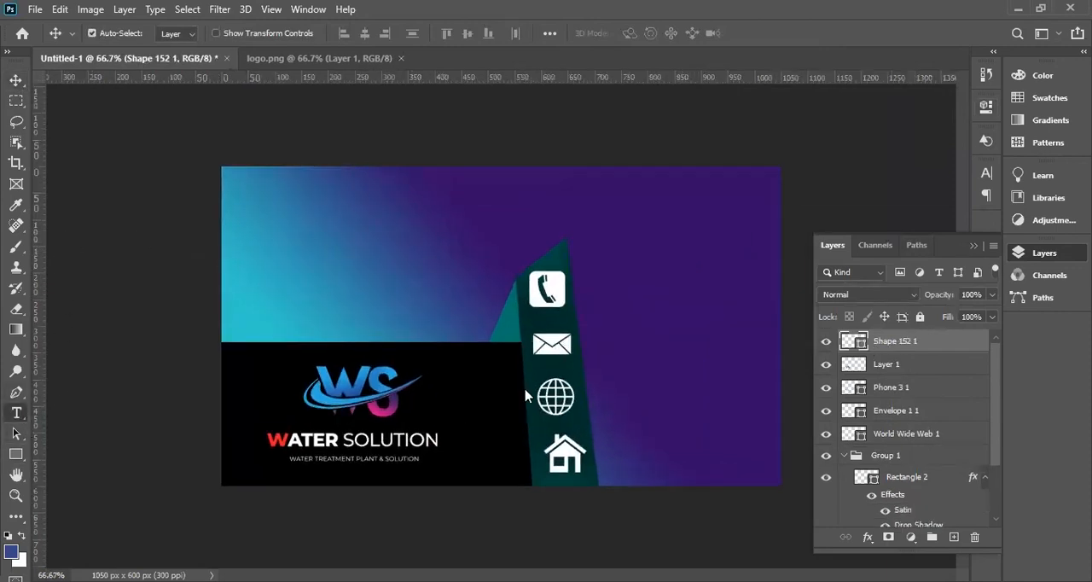
left_click(615, 297)
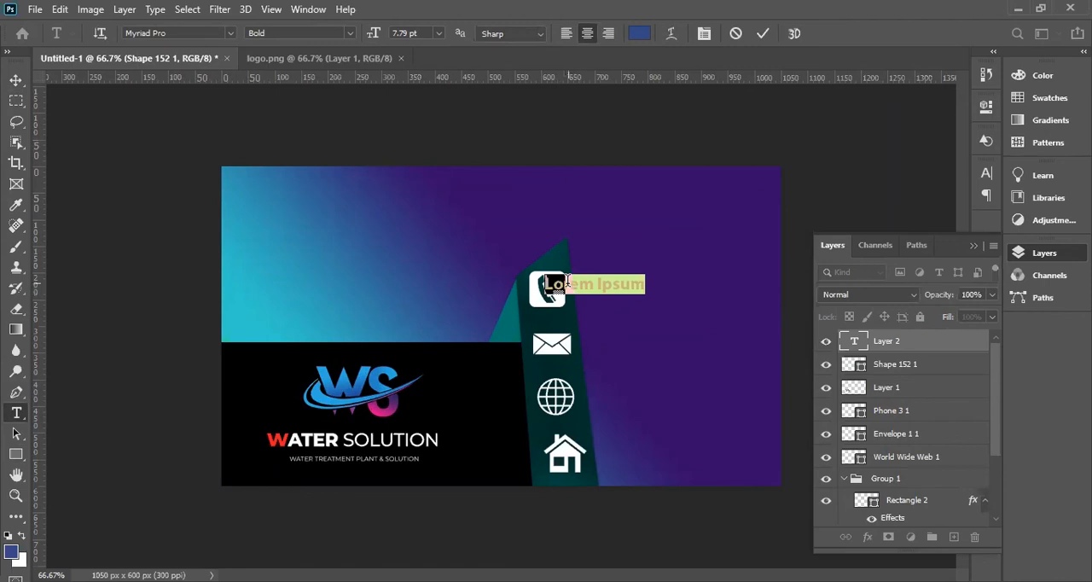
key("BackSpace")
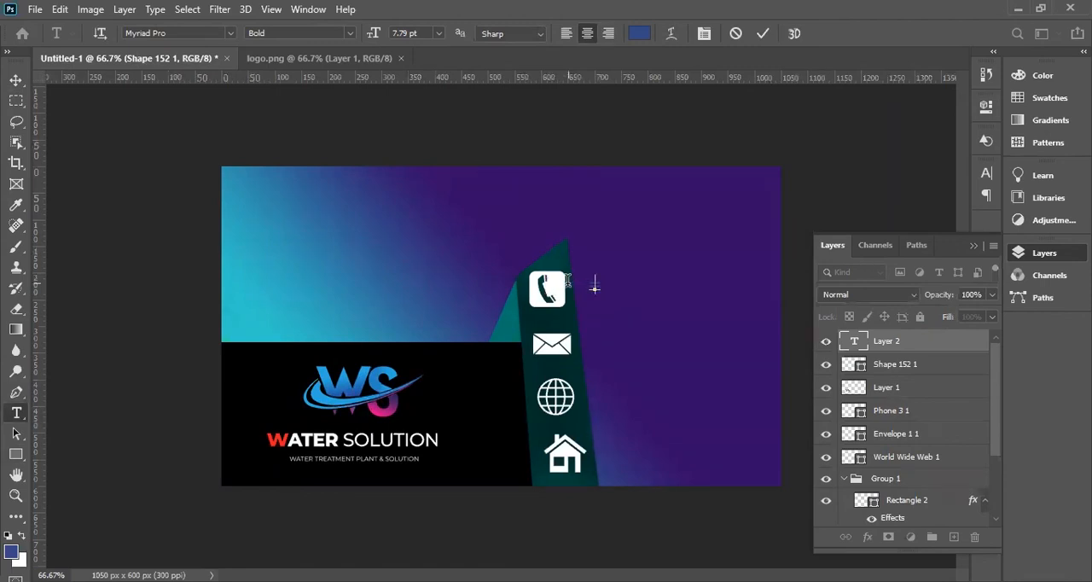
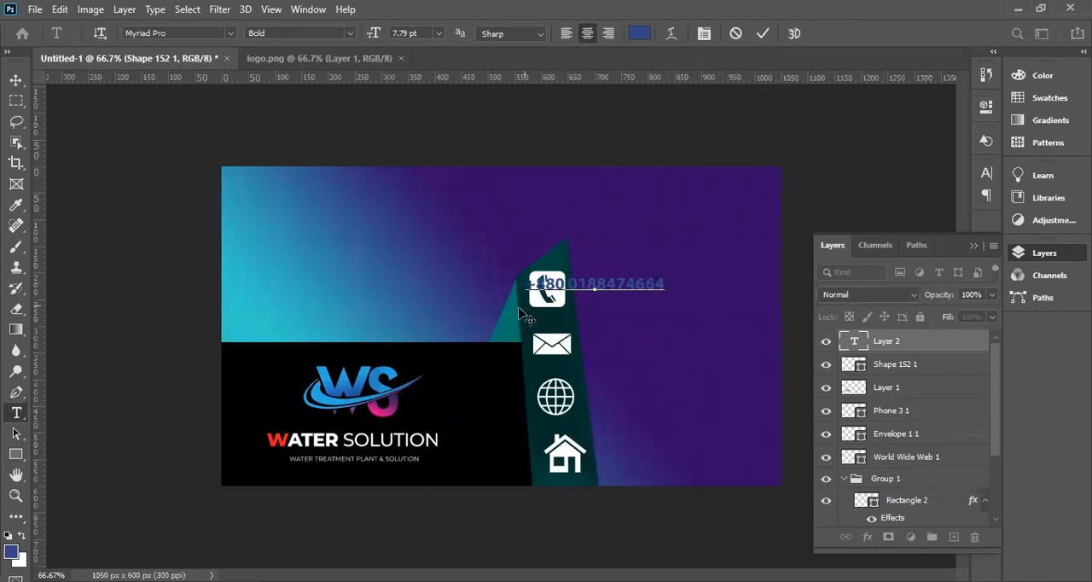
left_click(15, 80)
left_click_drag(667, 292, 726, 292)
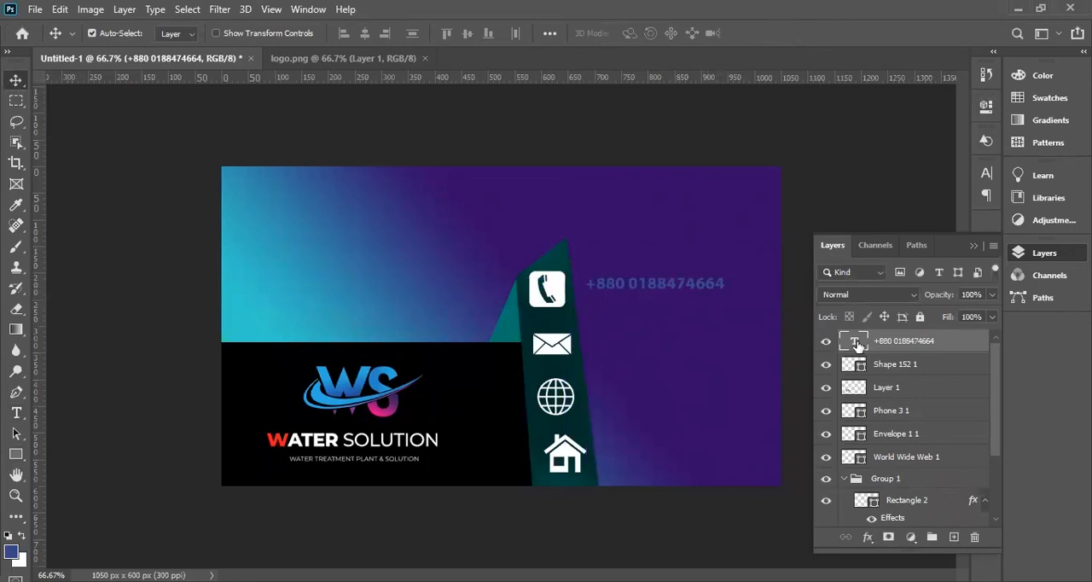
Color the phone number text white (ffffff) and enlarge it to 9.61 pt beside the phone icon.
double_click(853, 341)
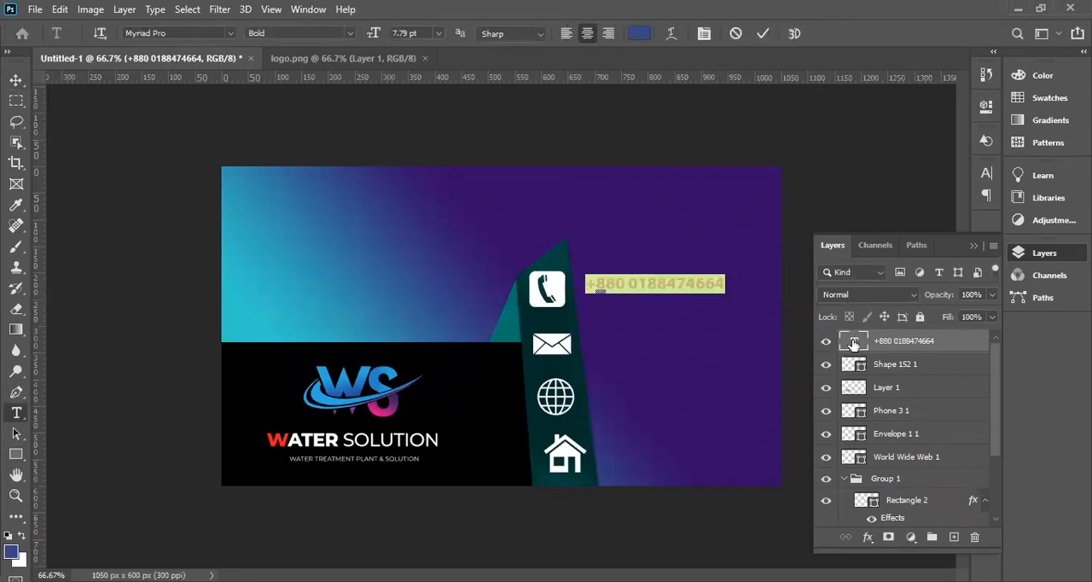
left_click(641, 39)
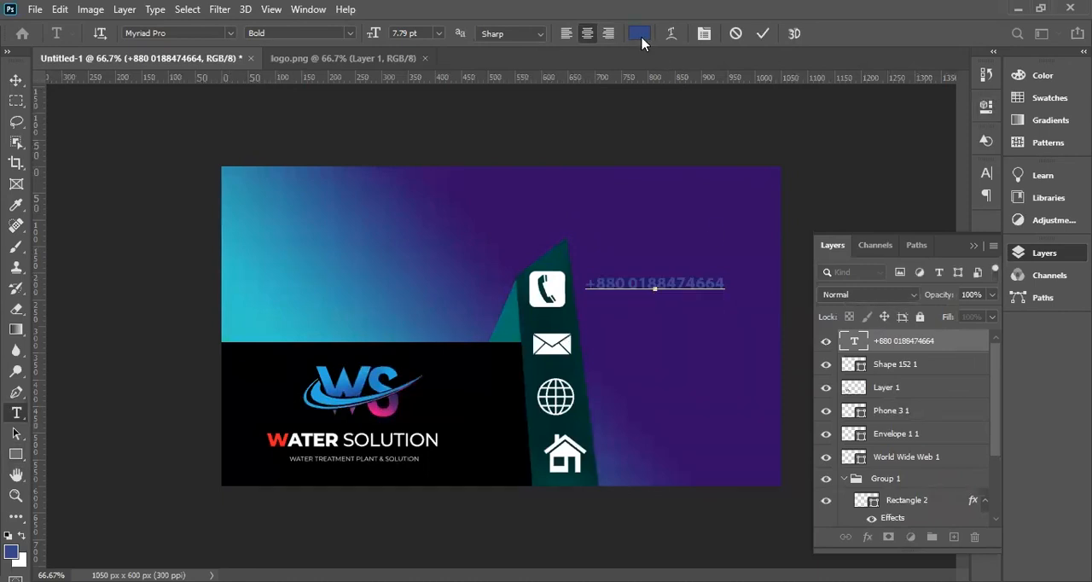
type("ffffff")
left_click(937, 128)
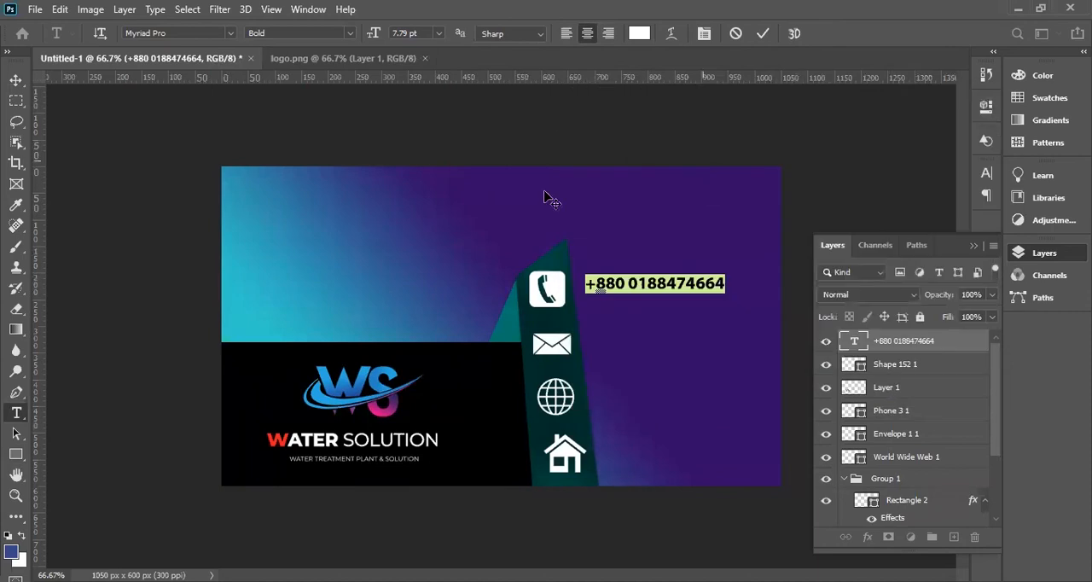
left_click(15, 79)
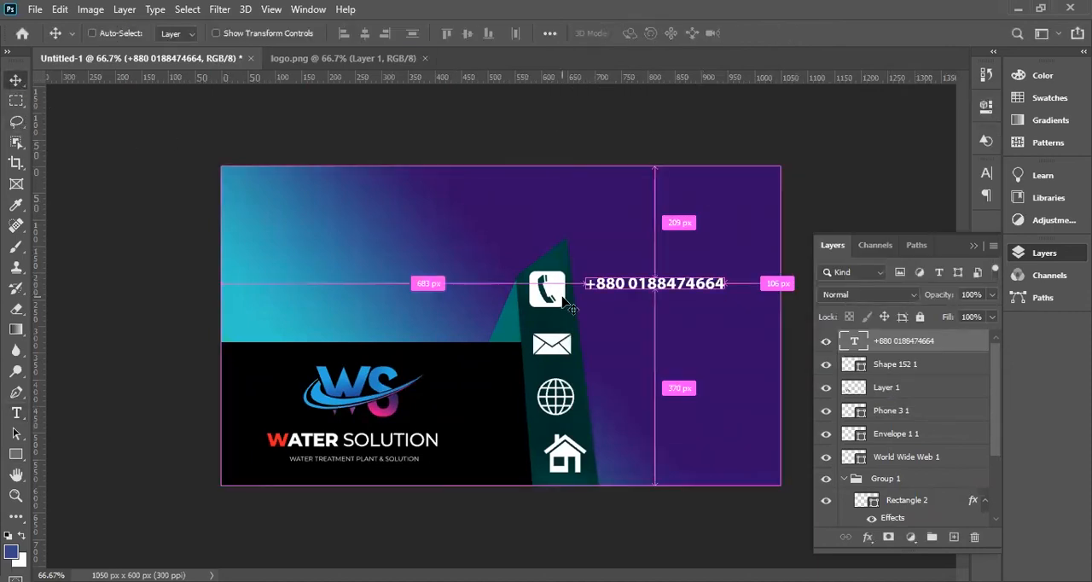
key("ctrl+t")
mouse_move(727, 293)
left_mouse_down()
mouse_move(758, 300)
mouse_move(747, 290)
left_mouse_up()
key("Return")
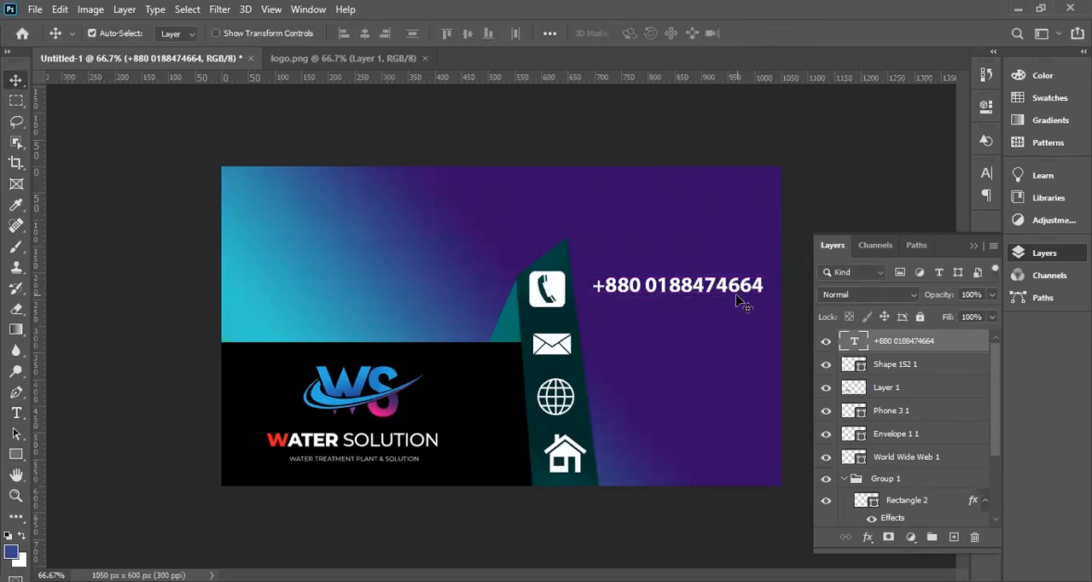
Duplicate the phone number text line beside the envelope icon and replace its text with the contact's e-mail address.
left_click_drag(746, 291, 749, 343)
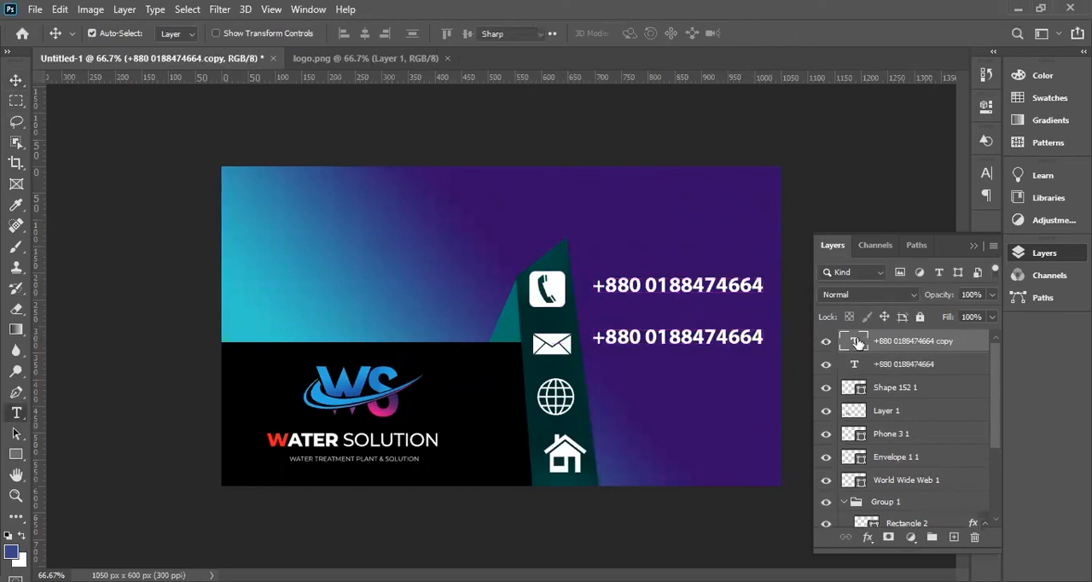
double_click(861, 342)
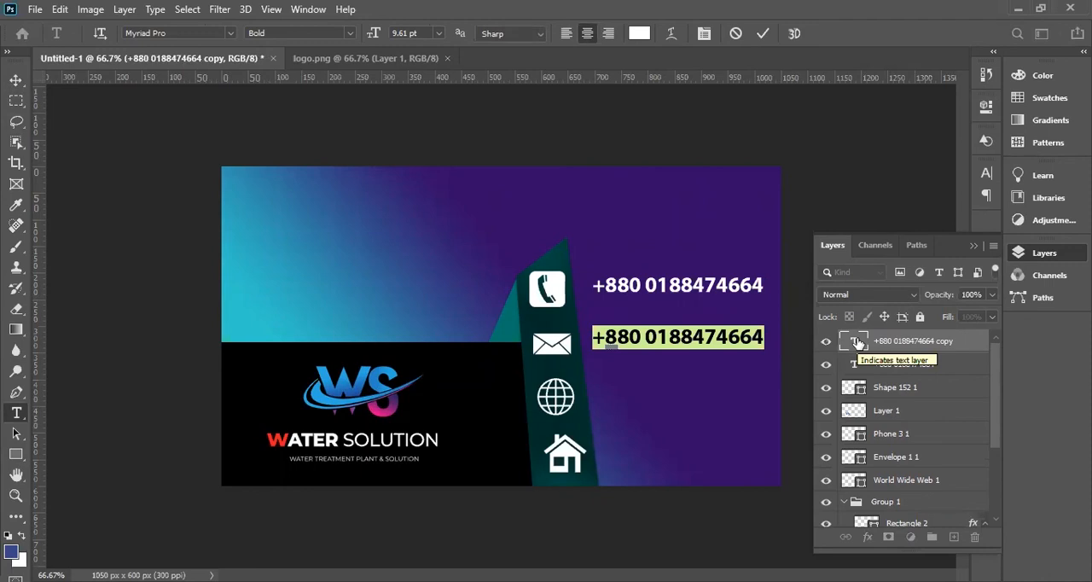
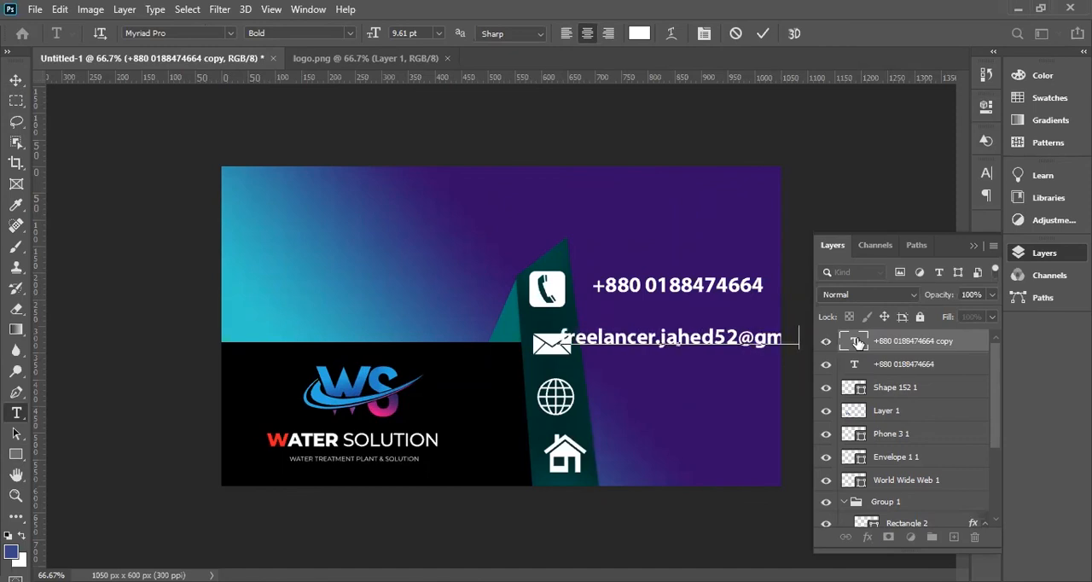
Set the whole e-mail text line to 7 pt.
key("ctrl+a")
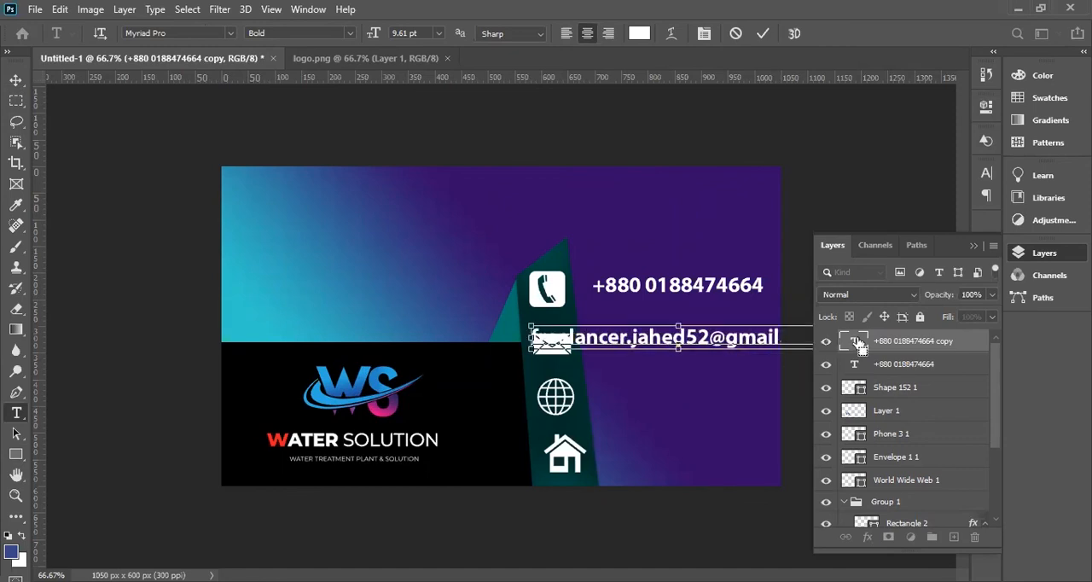
key("ctrl+t")
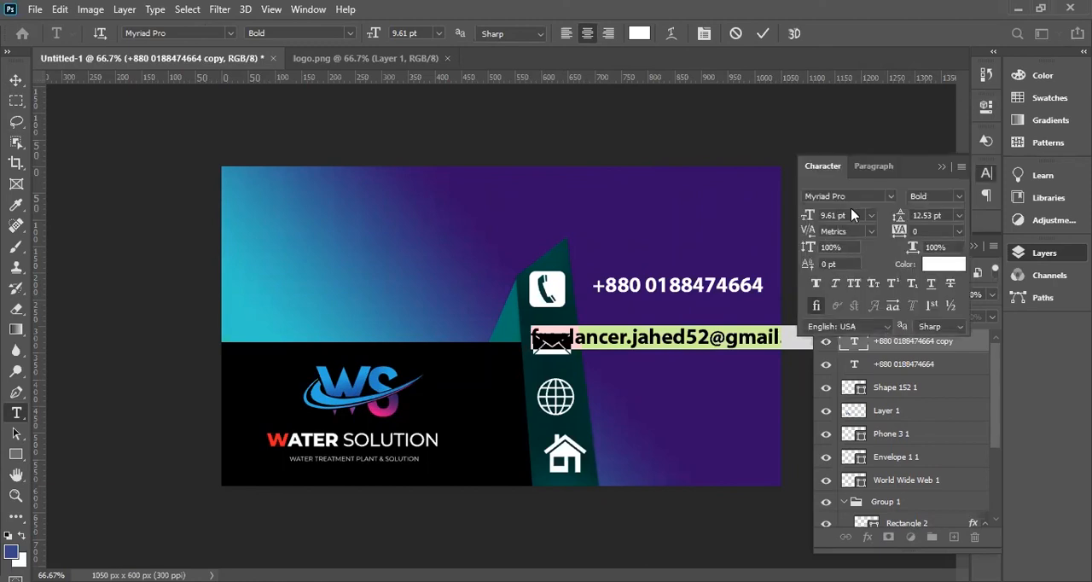
left_click(874, 165)
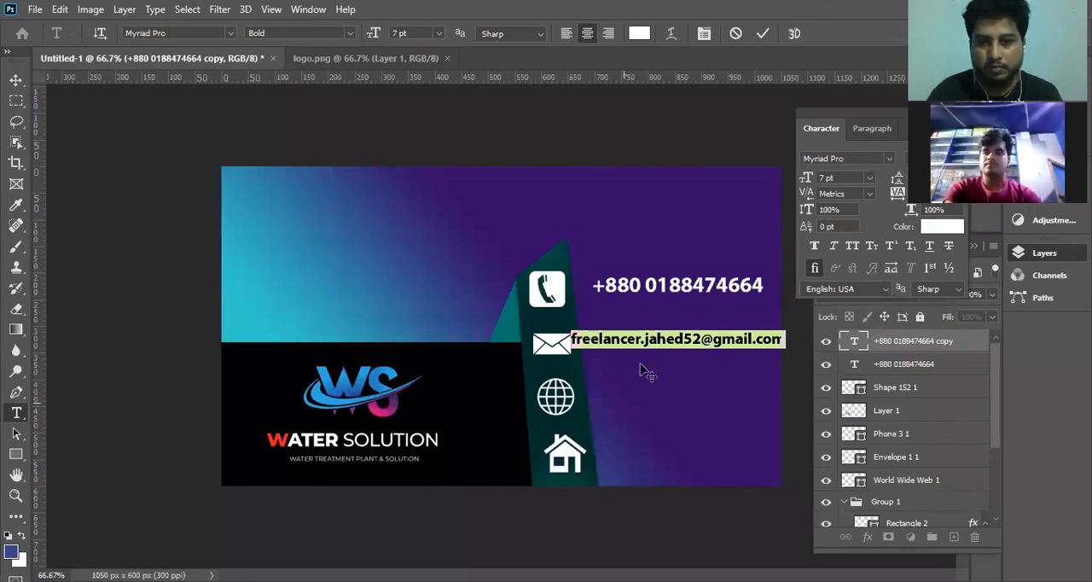
left_click(17, 81)
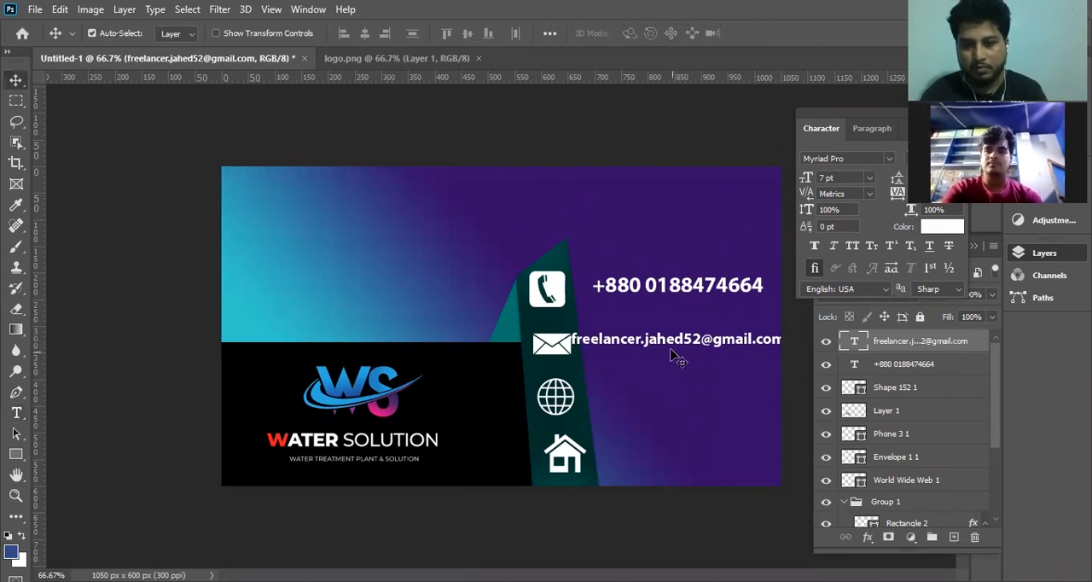
Scale the e-mail line to 88.80% so it fits between the envelope icon and the card's right edge.
left_click_drag(674, 359, 638, 357)
key("ctrl+t")
left_click_drag(800, 350, 776, 350)
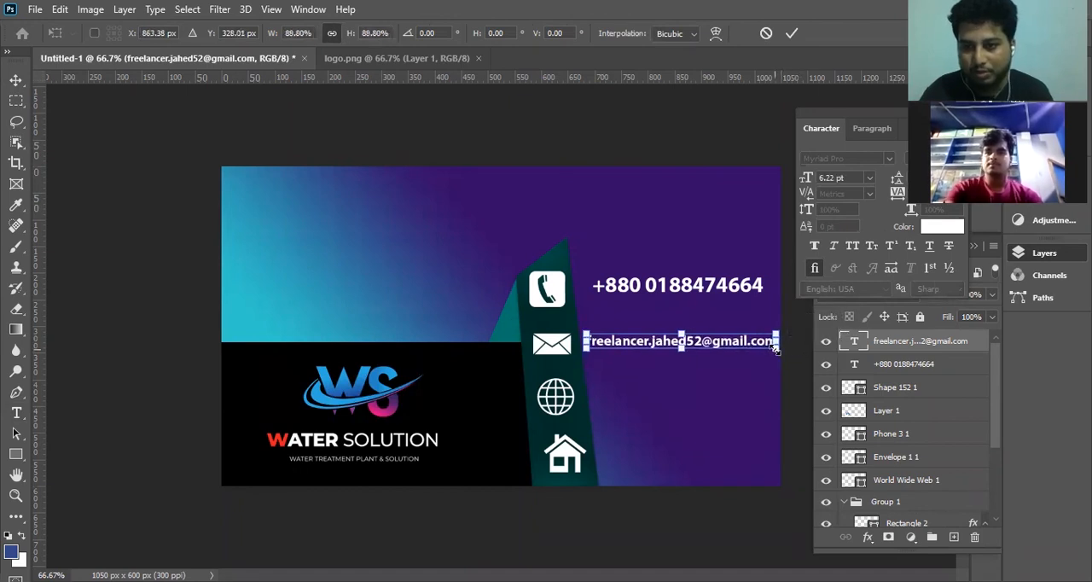
key("Return")
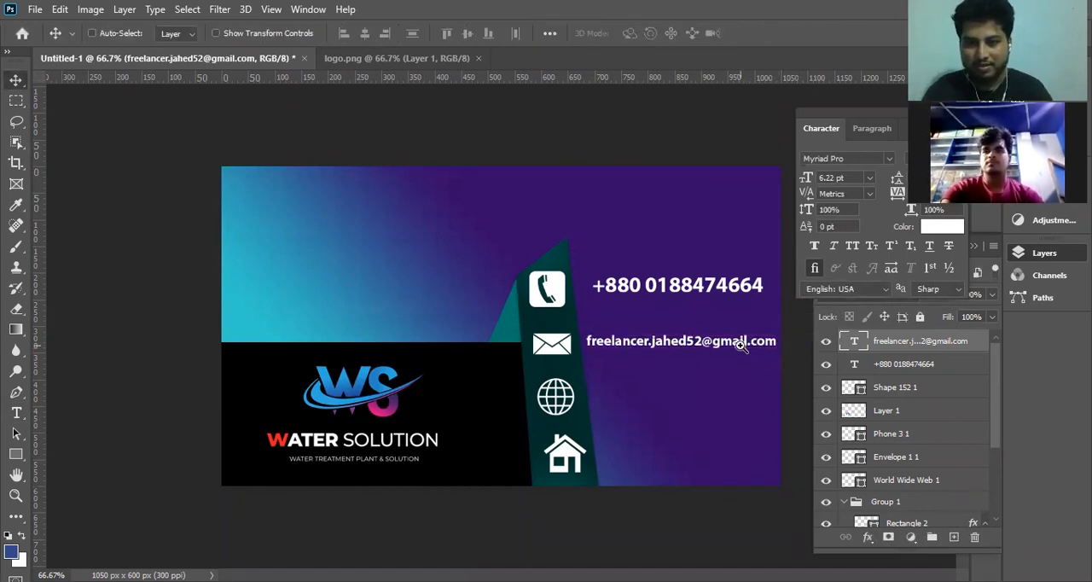
Examine the e-mail line's size and legibility and the overall card layout at several magnifications.
key("ctrl+plus")
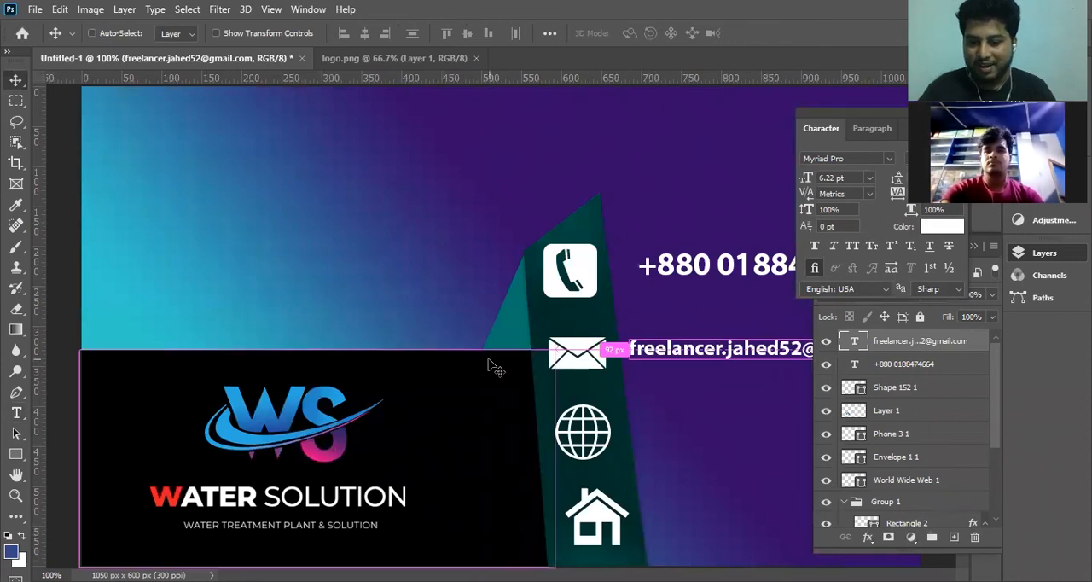
key("ctrl+minus")
key("ctrl+minus")
key("ctrl+minus")
key("ctrl+plus")
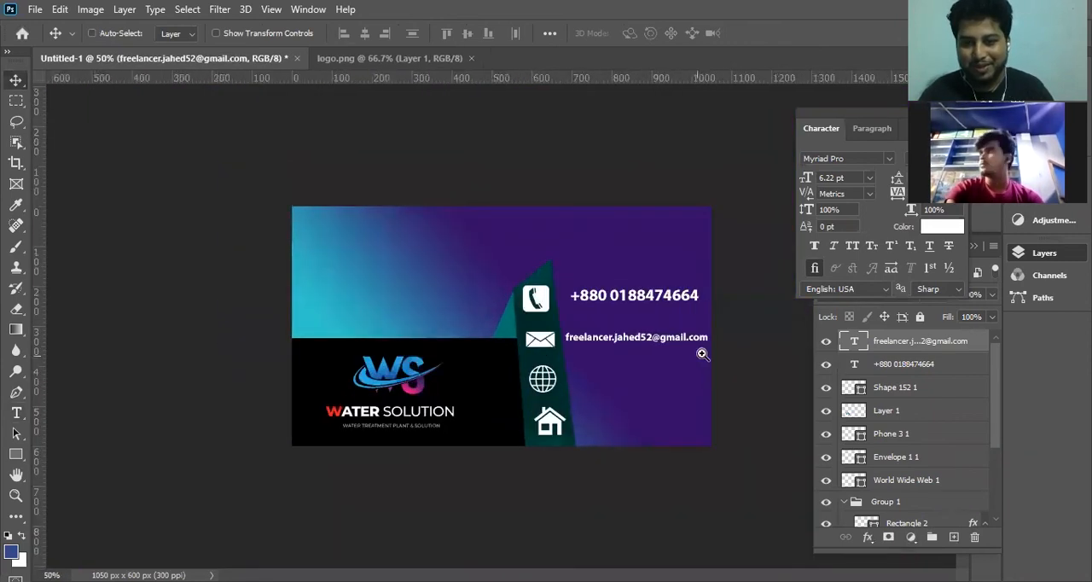
key("ctrl+plus")
key("ctrl+plus")
key("ctrl+plus")
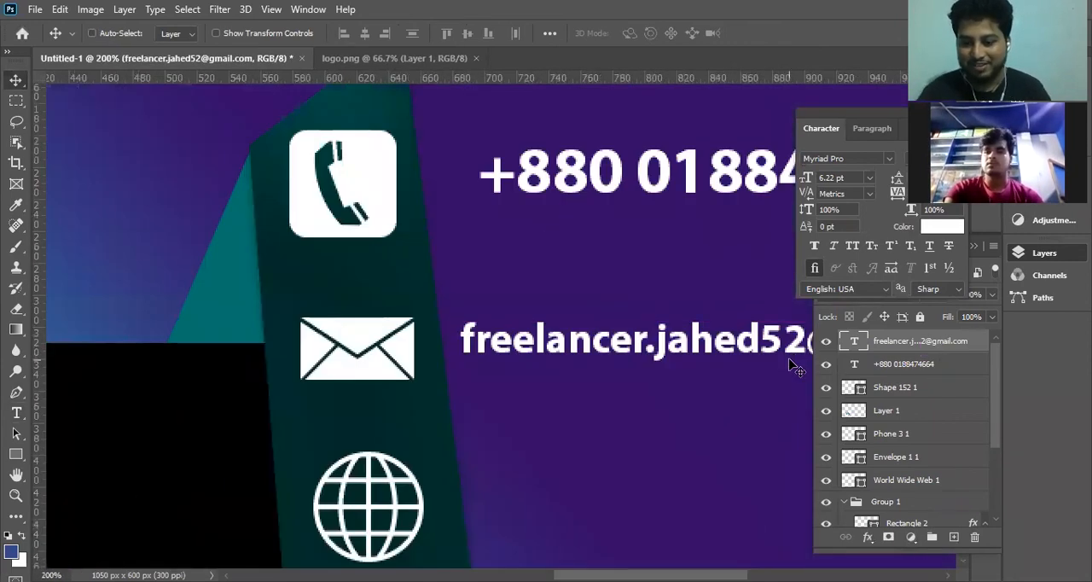
key("ctrl+minus")
key("ctrl+minus")
key("ctrl+minus")
key("ctrl+plus")
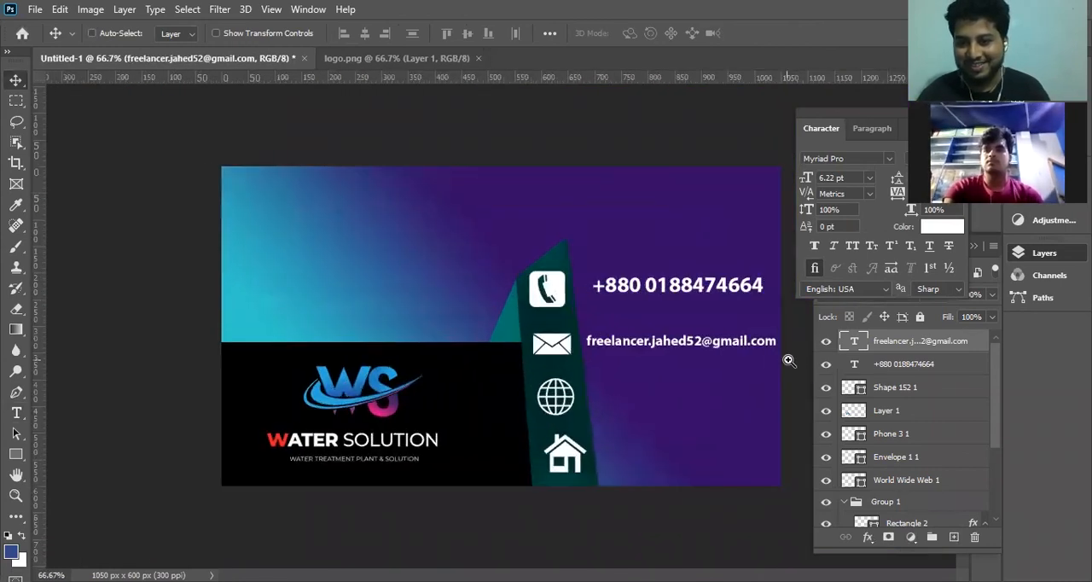
key("ctrl+plus")
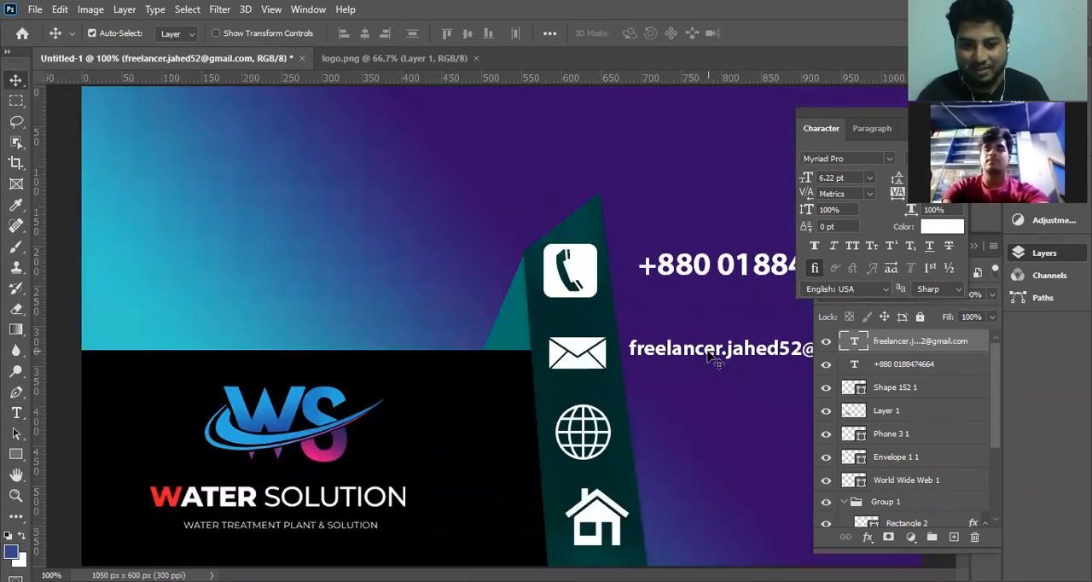
key("ctrl+plus")
key("Tab")
key("Tab")
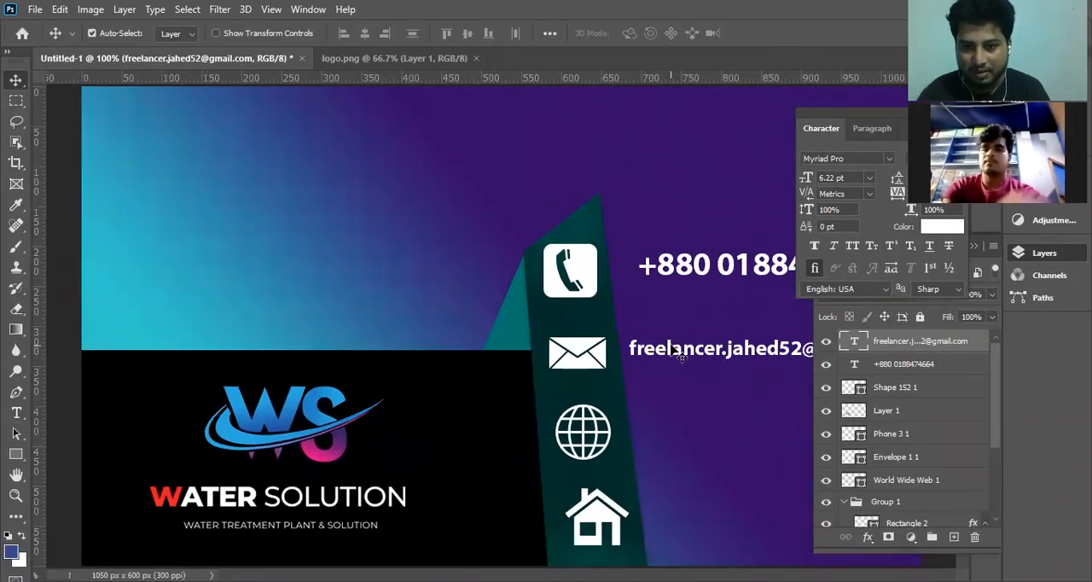
Move the phone number closer to the phone icon and duplicate the e-mail line beside the globe icon.
left_click_drag(668, 267, 646, 273)
left_click_drag(674, 353, 681, 424)
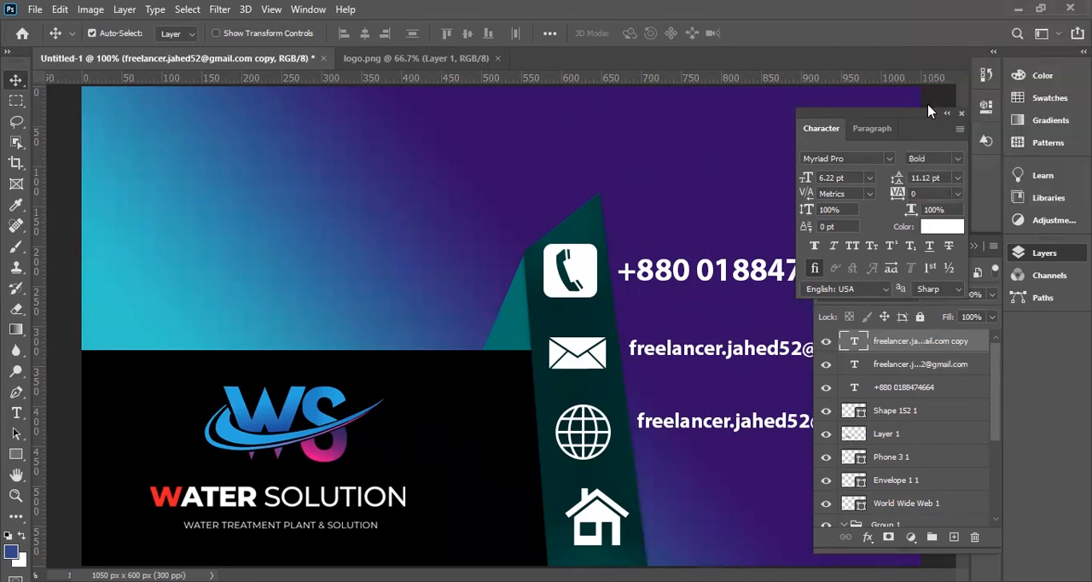
double_click(854, 340)
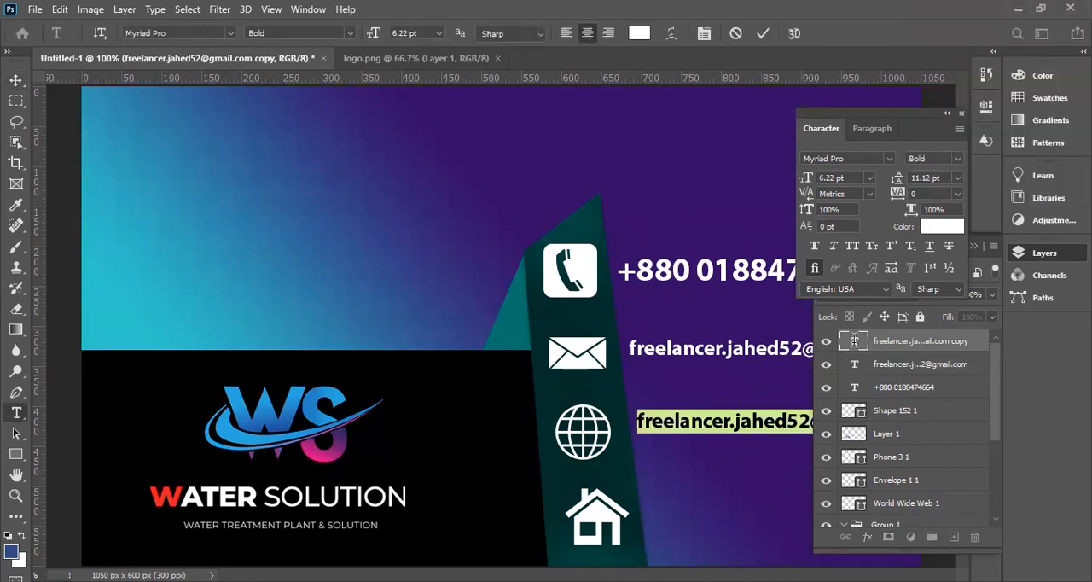
type("W")
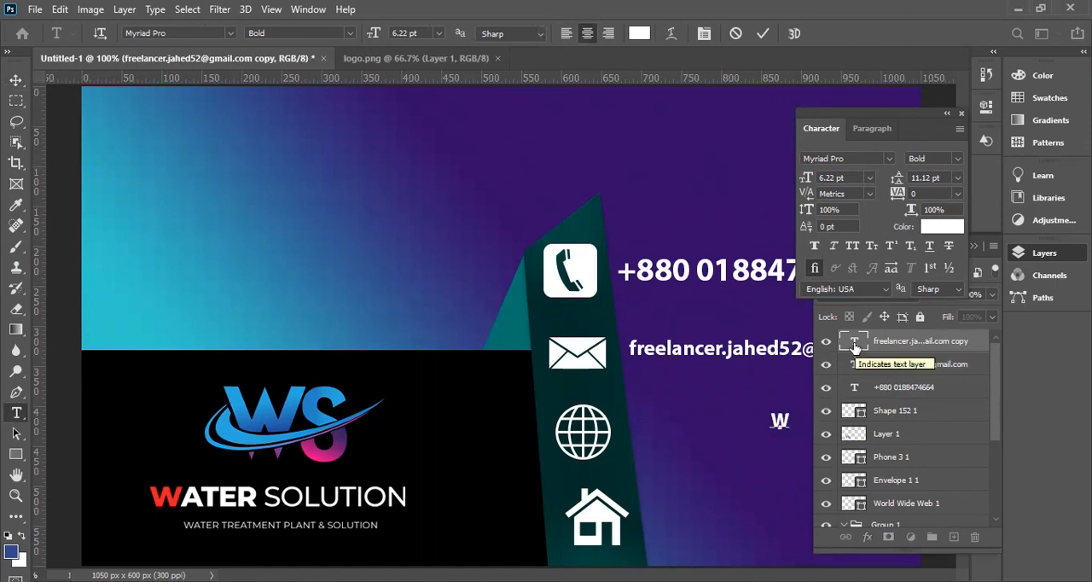
type("ww.")
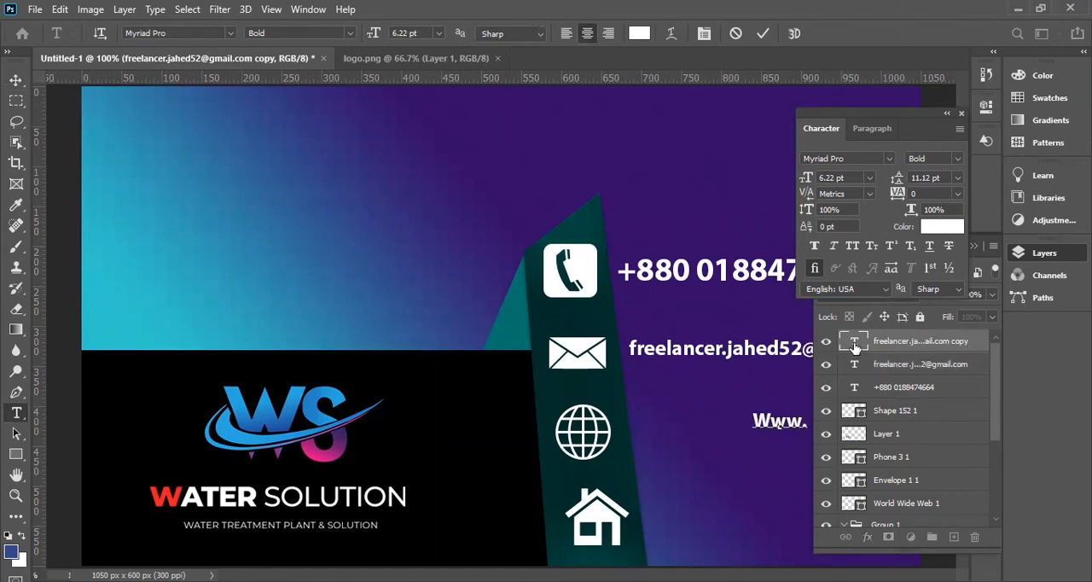
type("facebo")
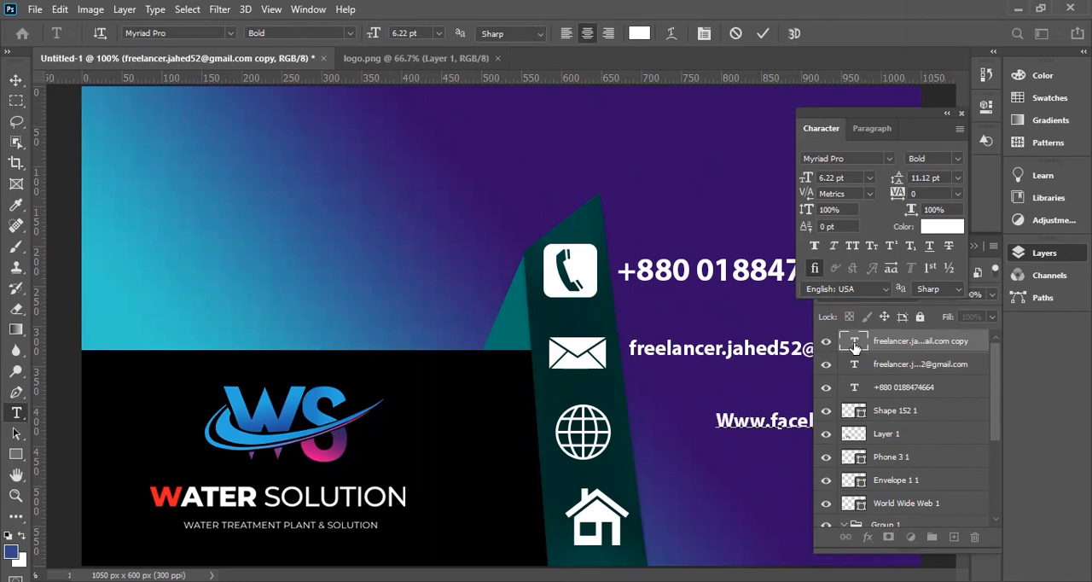
type("ok")
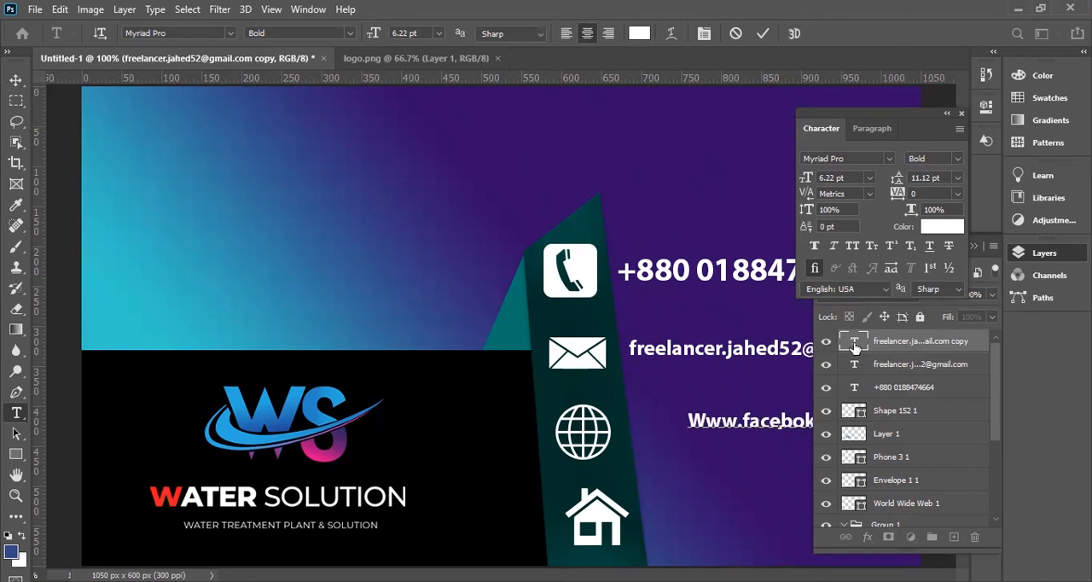
left_click(16, 79)
left_click_drag(715, 423, 668, 427)
key("ctrl+minus")
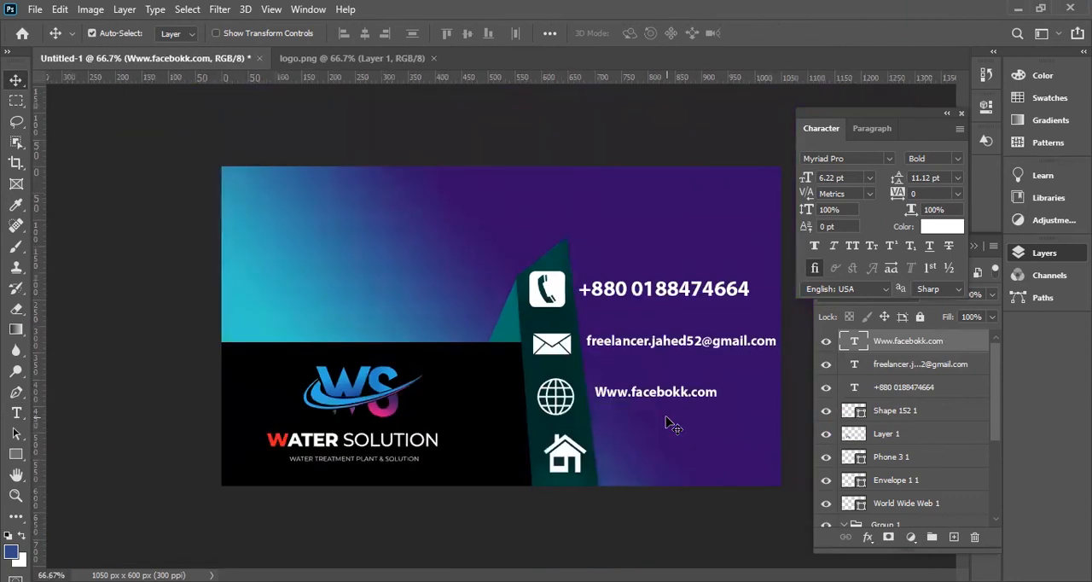
double_click(852, 343)
left_click(684, 391)
key("BackSpace")
key("BackSpace")
key("BackSpace")
key("BackSpace")
key("BackSpace")
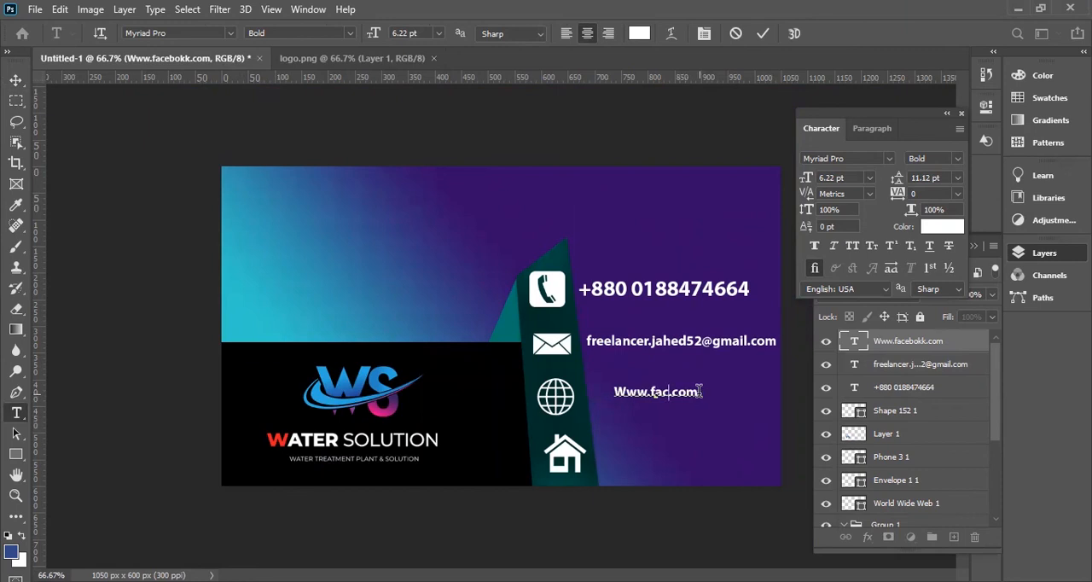
type("ebook")
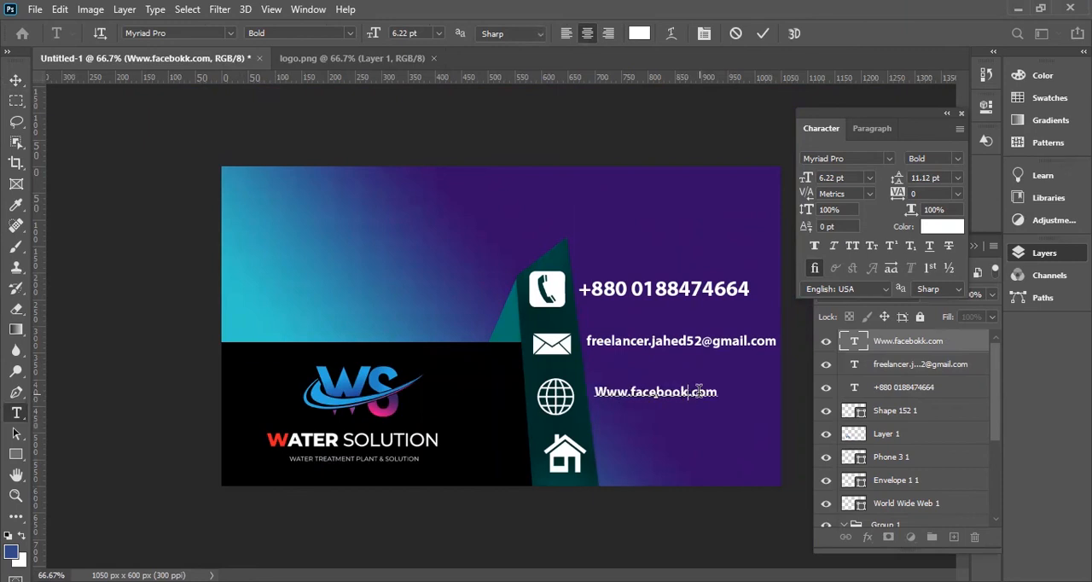
left_click(15, 80)
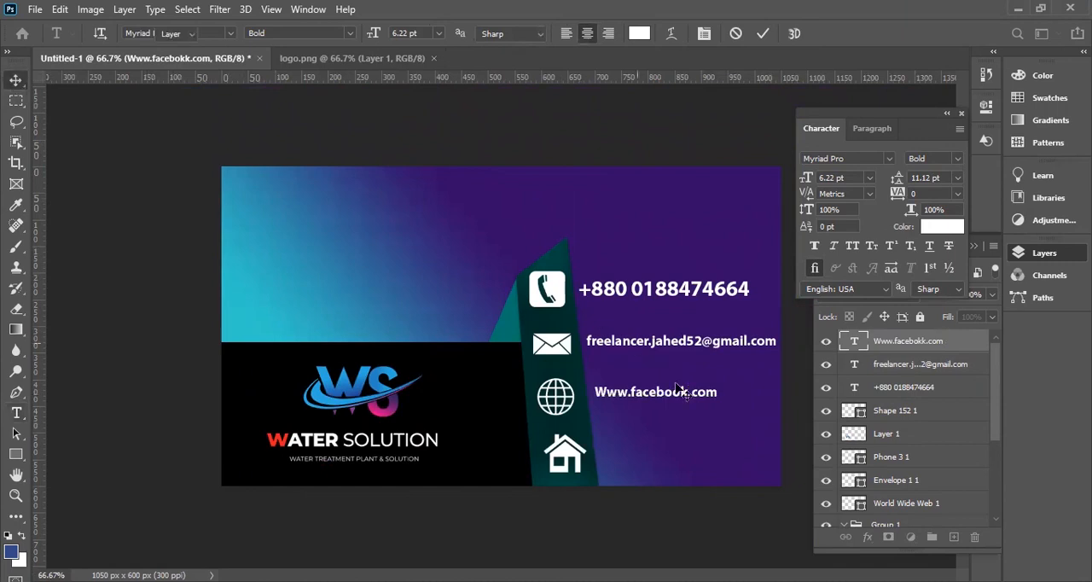
Duplicate the website line beside the house icon and replace its text with the city of the address.
key("ctrl+plus")
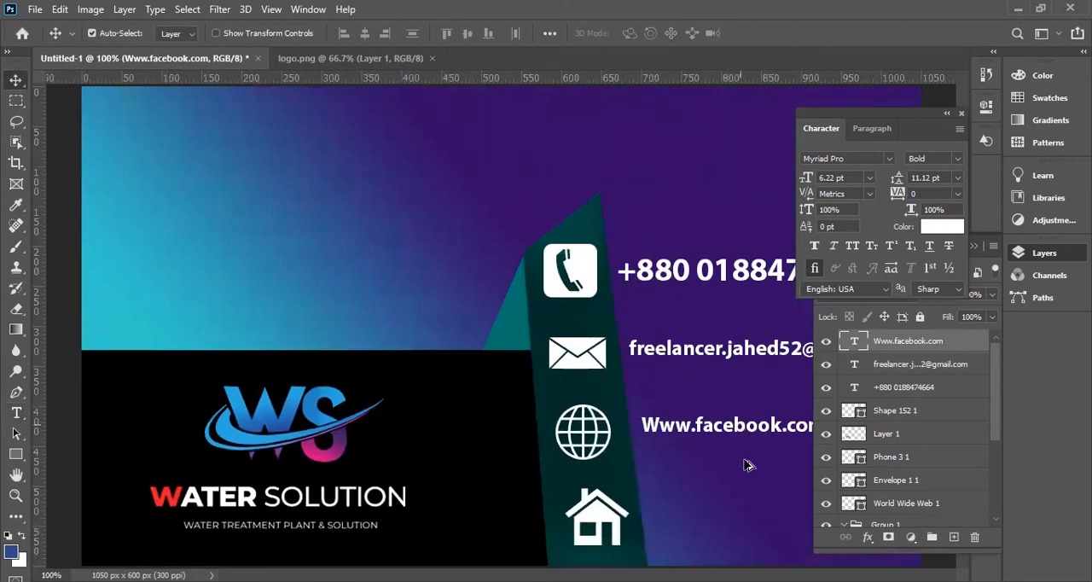
left_click_drag(744, 428, 752, 521)
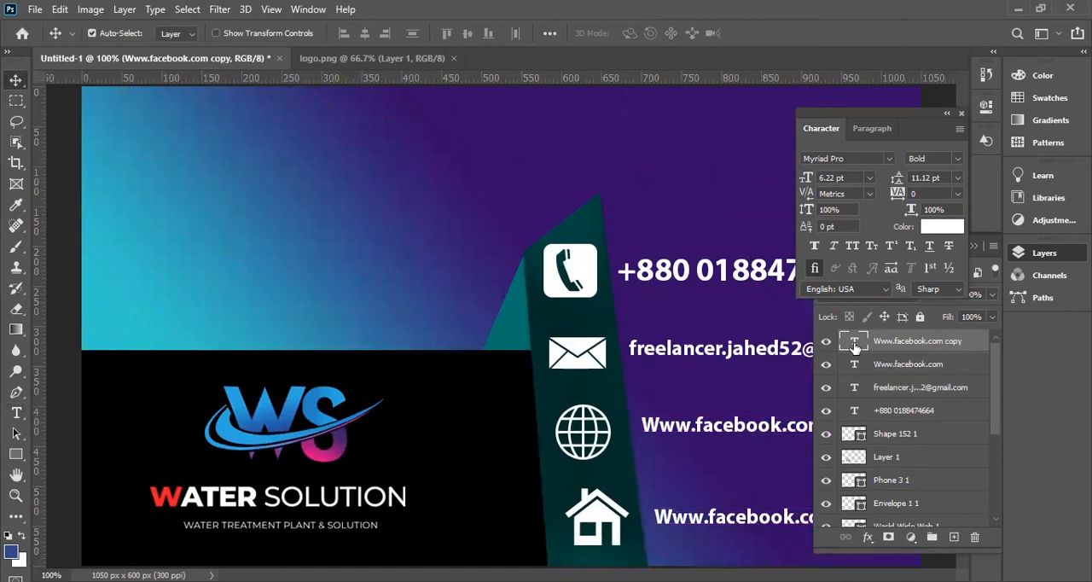
double_click(855, 344)
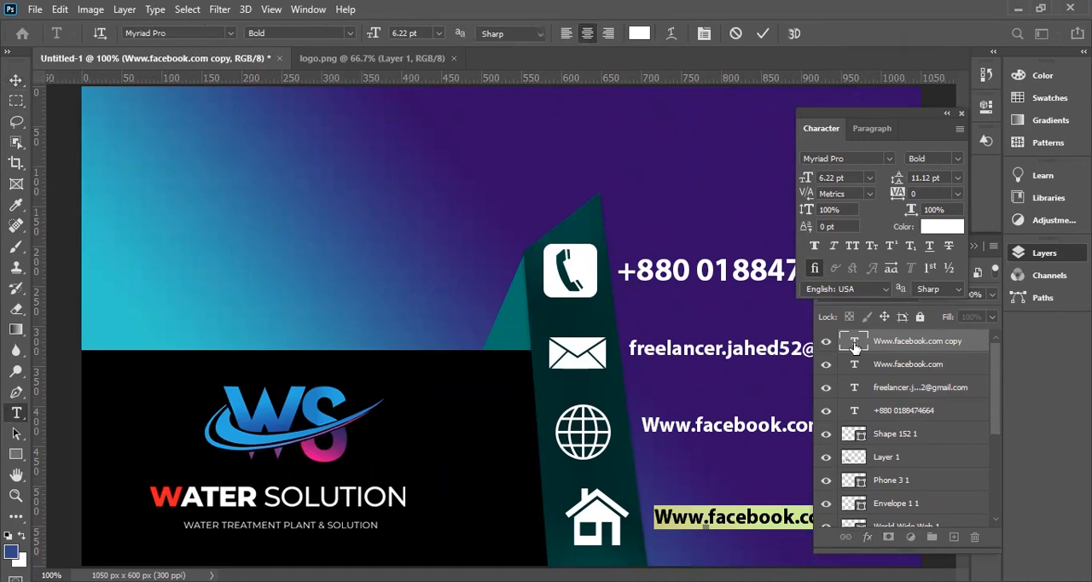
key("BackSpace")
type("Chittaong")
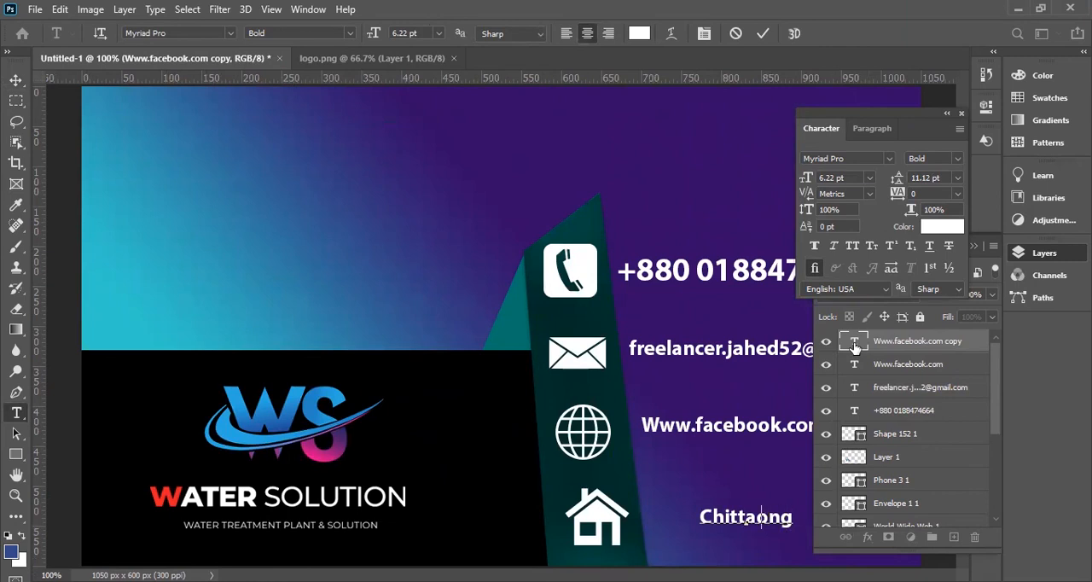
key("ctrl+a")
key("BackSpace")
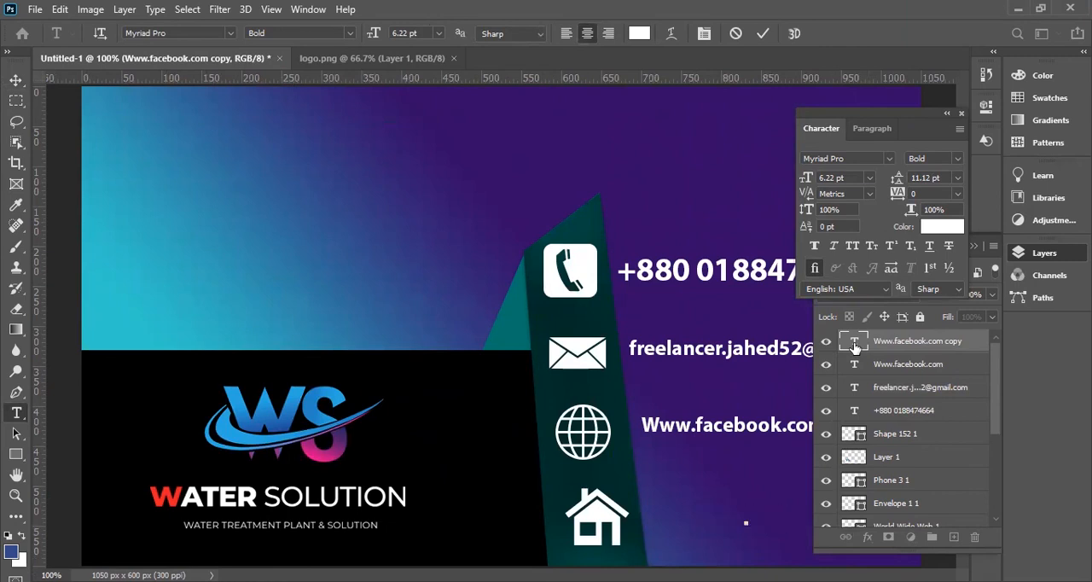
type("Chitta")
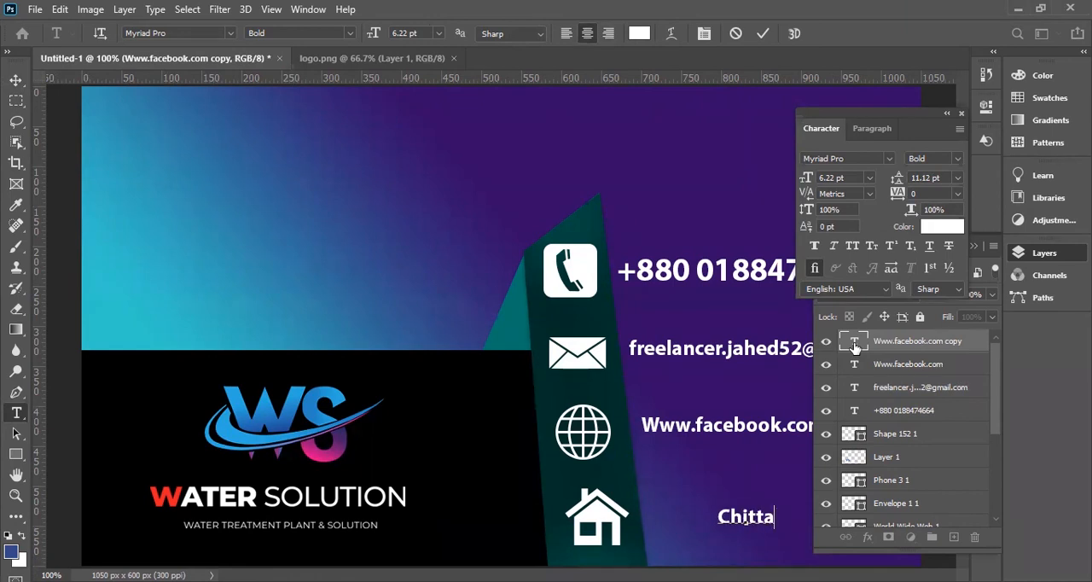
type("gong, cox;s B")
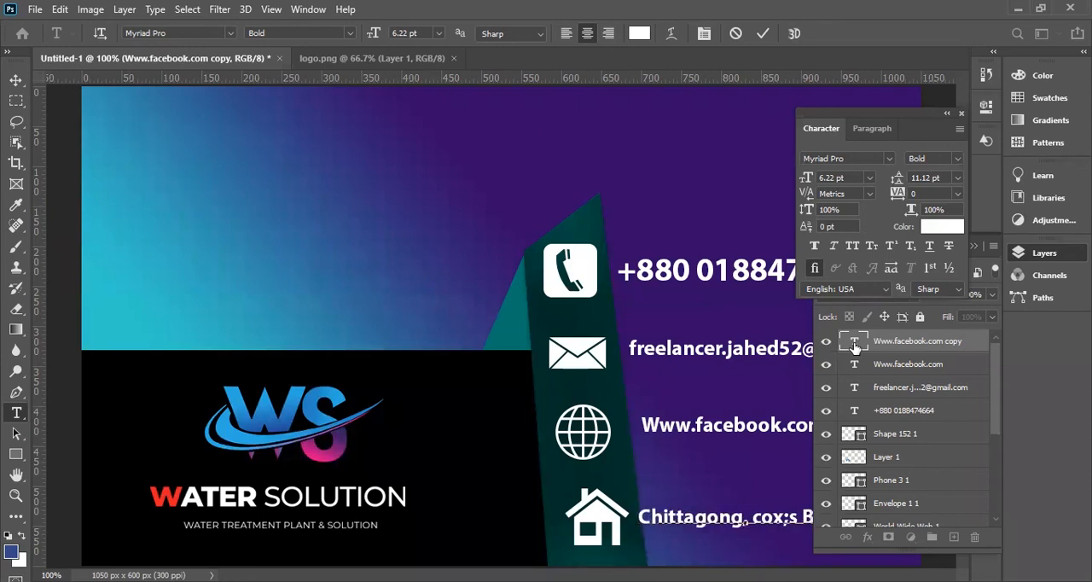
Add a comma and the start of the district name to the address line, and collapse the Character and Layers panels covering it.
key("BackSpace")
key("BackSpace")
key("BackSpace")
key("BackSpace")
key("BackSpace")
key("BackSpace")
key("BackSpace")
key("BackSpace")
key("BackSpace")
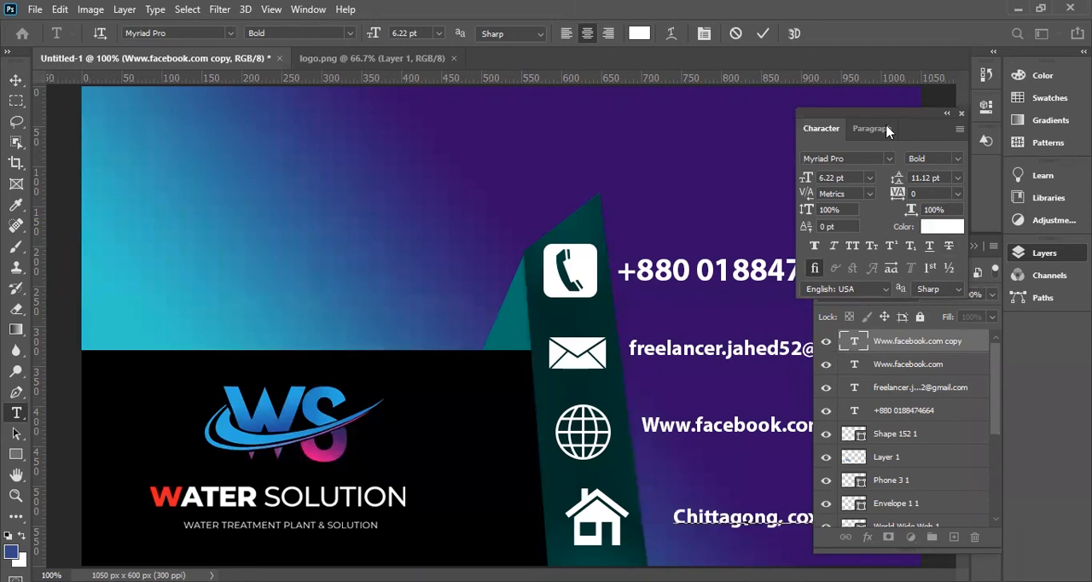
left_click_drag(808, 119, 698, 118)
left_click(840, 115)
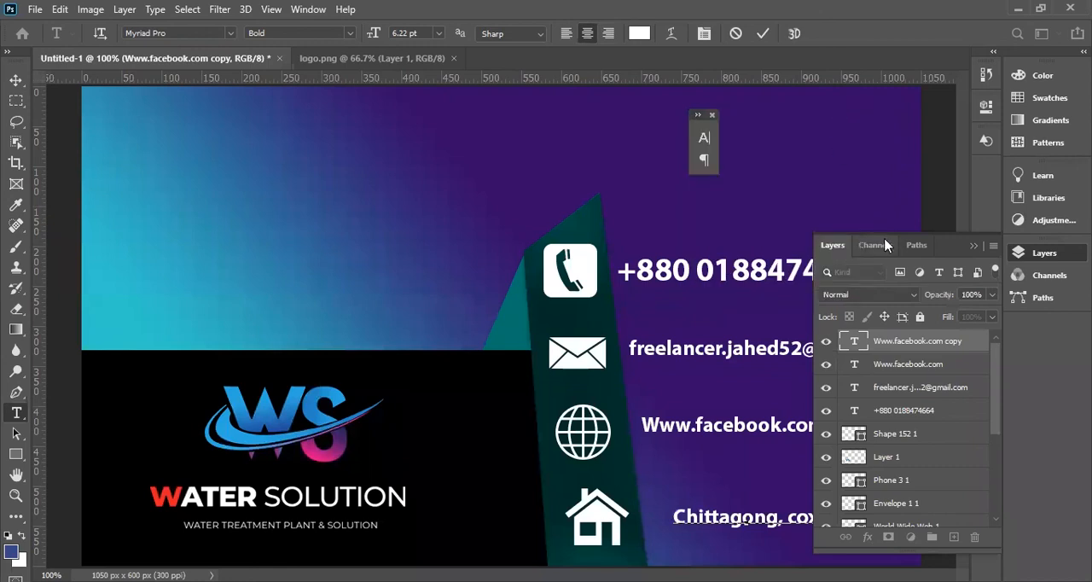
left_click(973, 245)
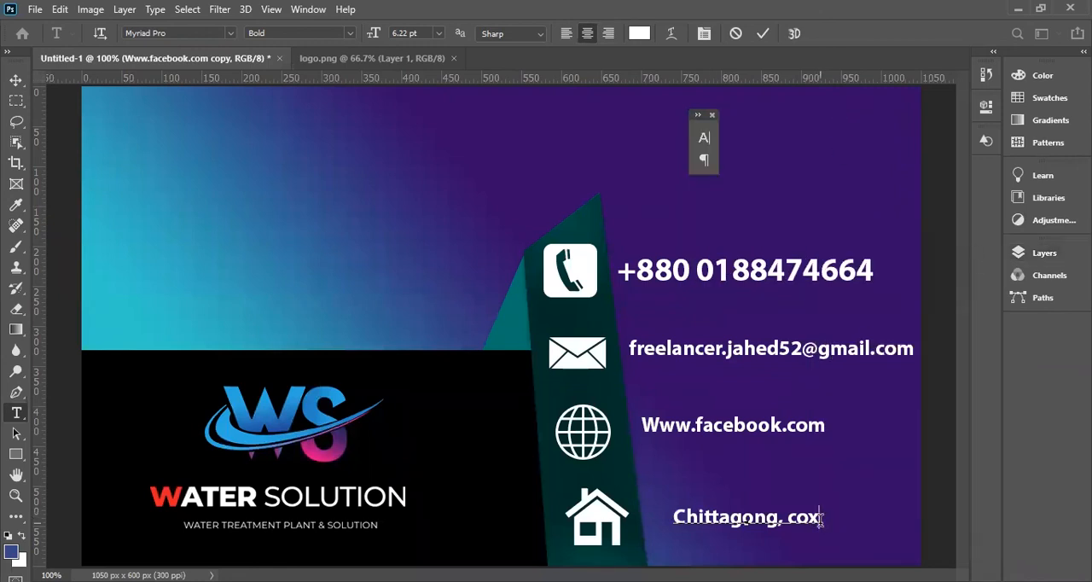
Retype the district name with a capital initial and complete the address line beside the house icon.
key("BackSpace")
key("BackSpace")
key("BackSpace")
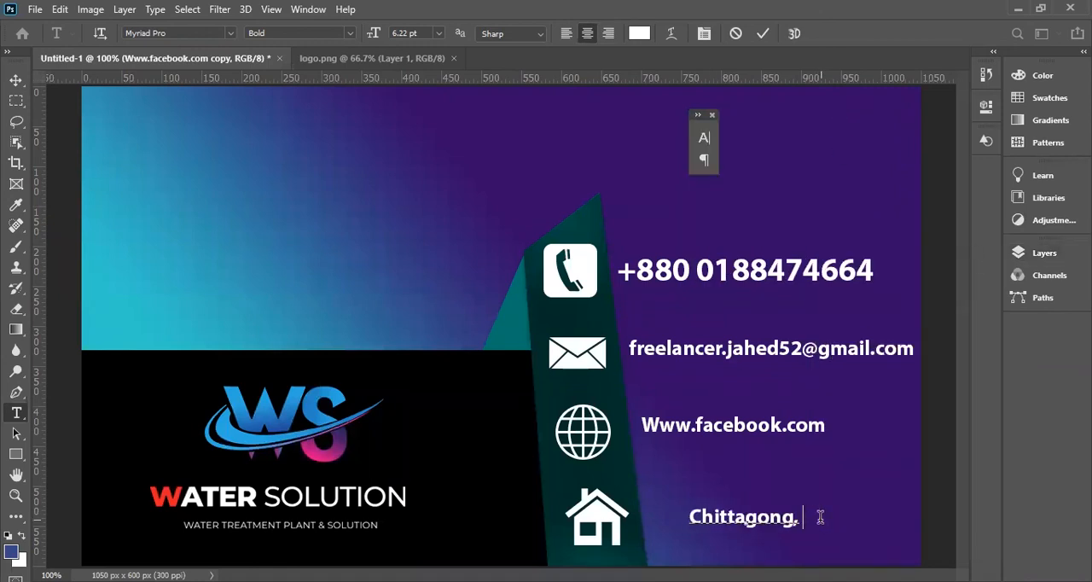
type("Cox")
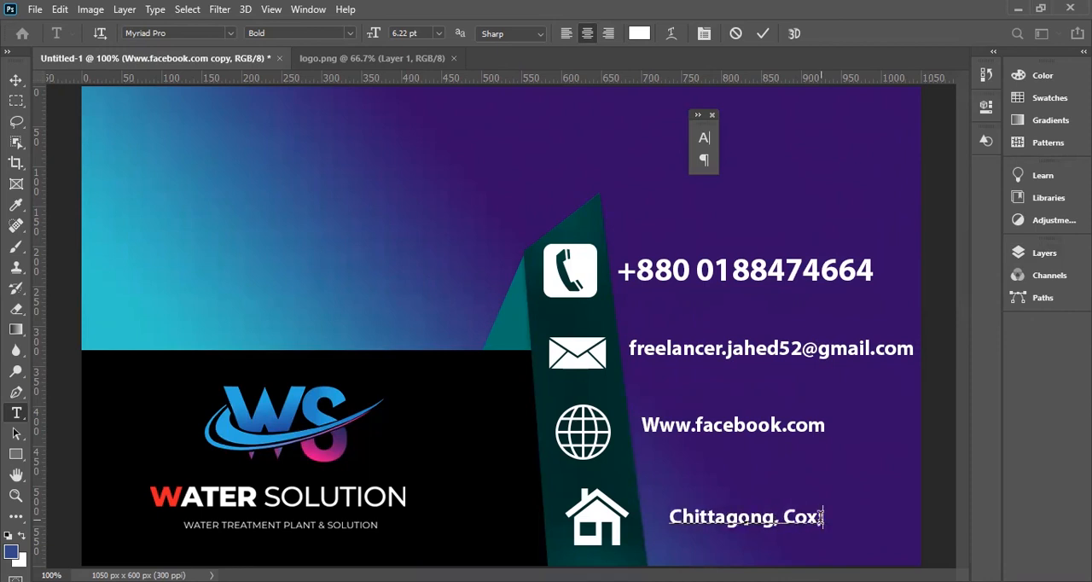
type(";s Bazar")
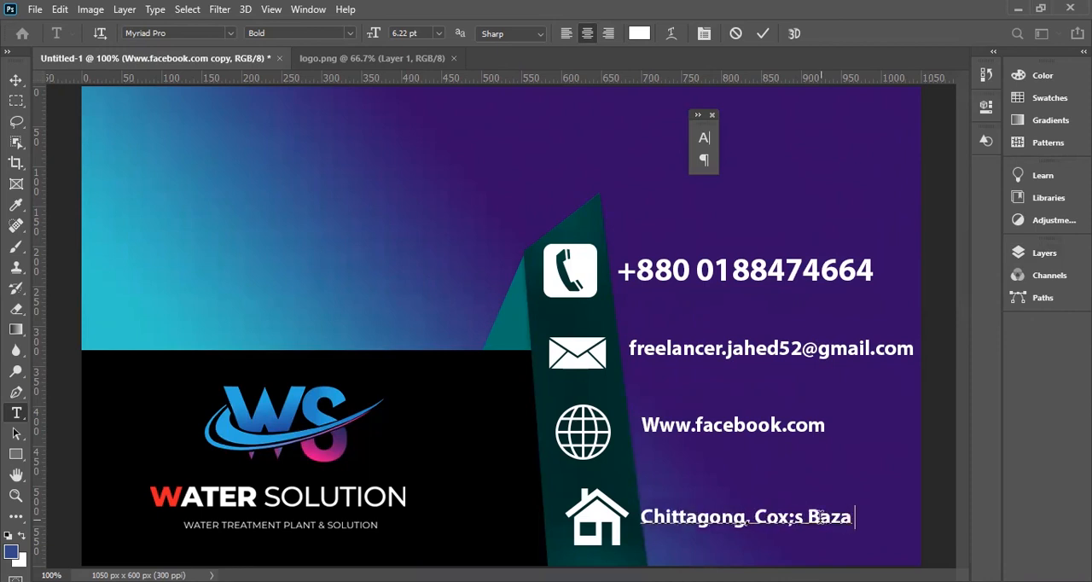
left_click(16, 79)
key("ctrl+minus")
key("ctrl+minus")
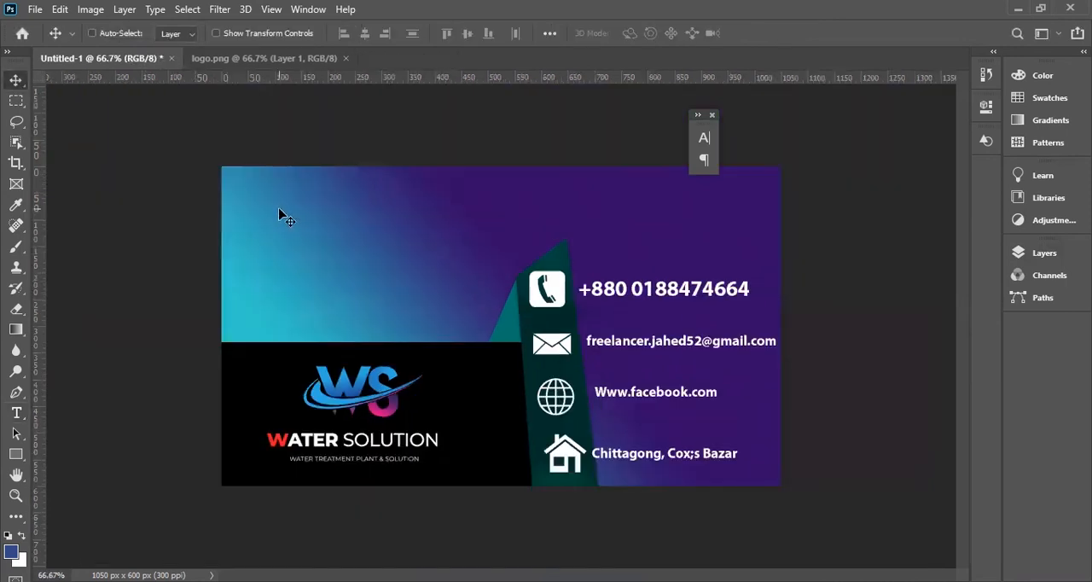
Duplicate the phone number line near the card's top edge and replace its text with "Water Solution".
key("ctrl+plus")
left_click_drag(640, 291, 461, 187)
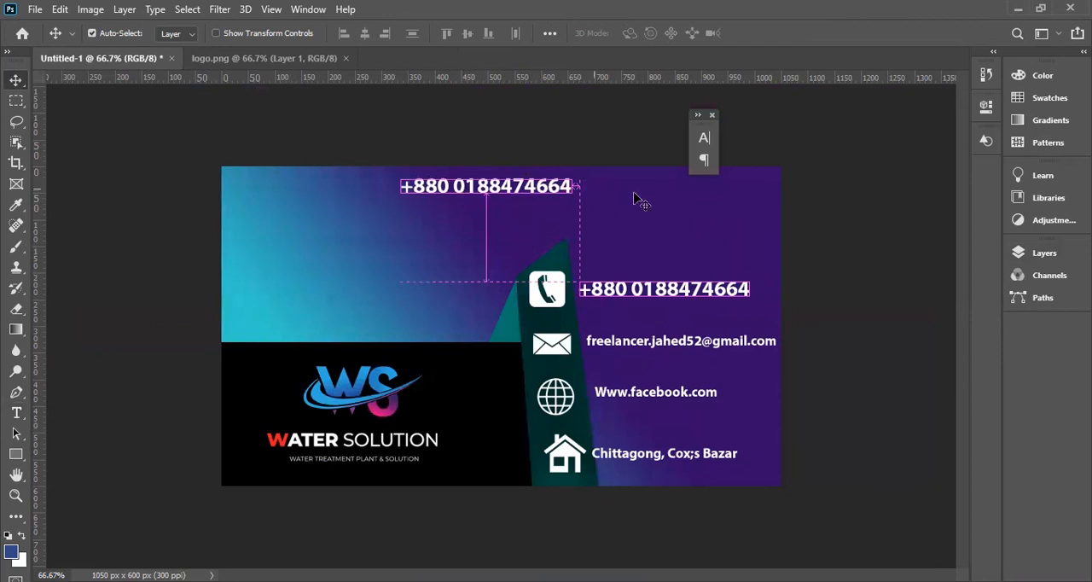
left_click(1043, 252)
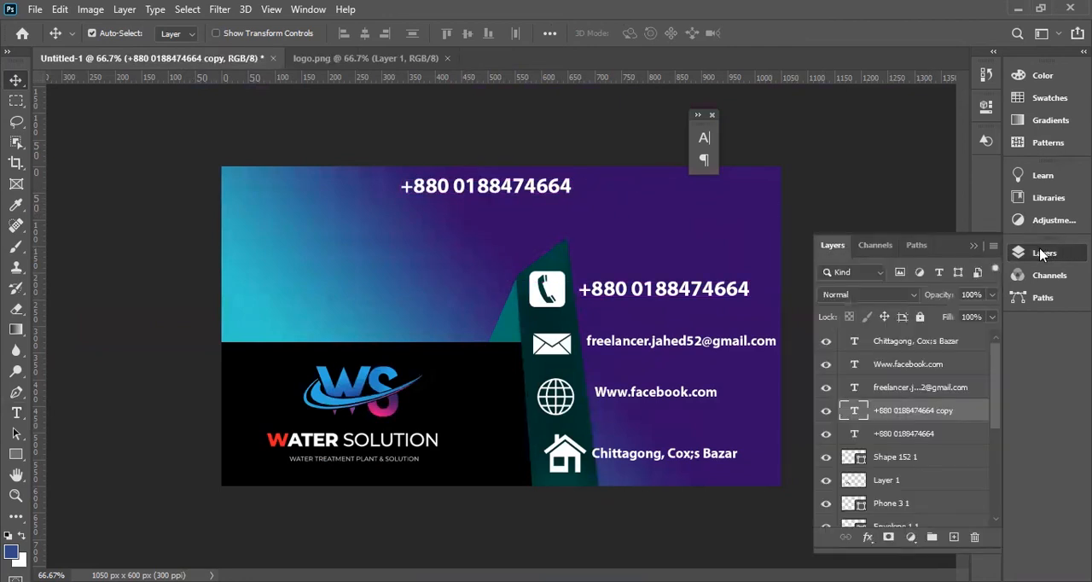
double_click(855, 411)
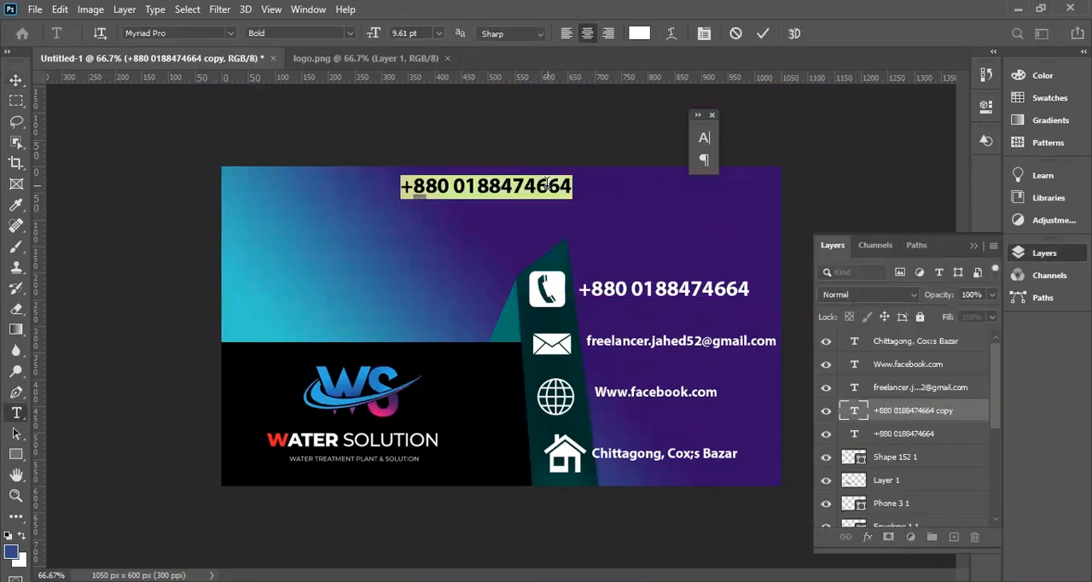
type("Water")
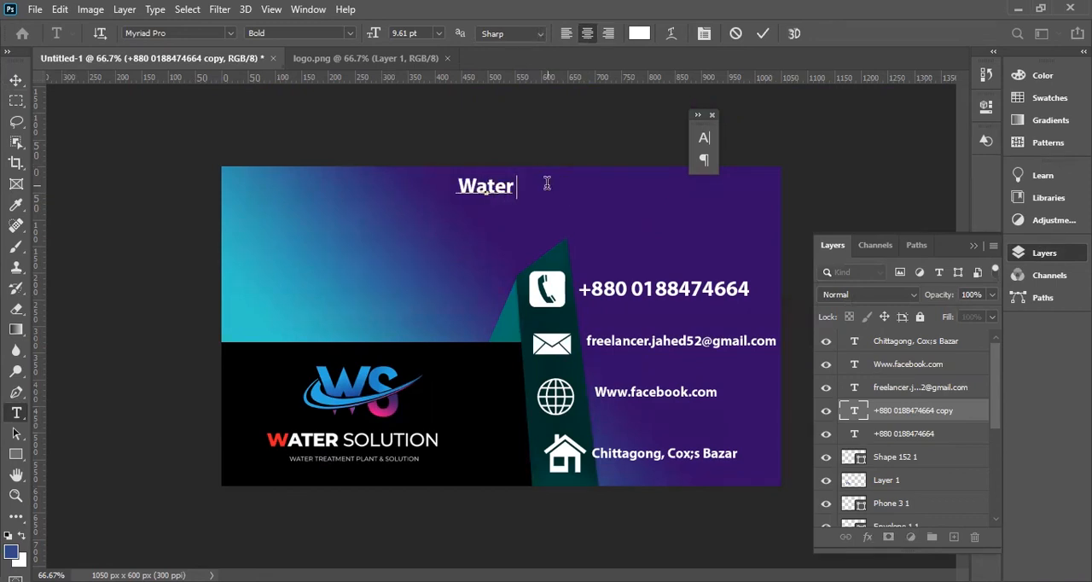
type(" S")
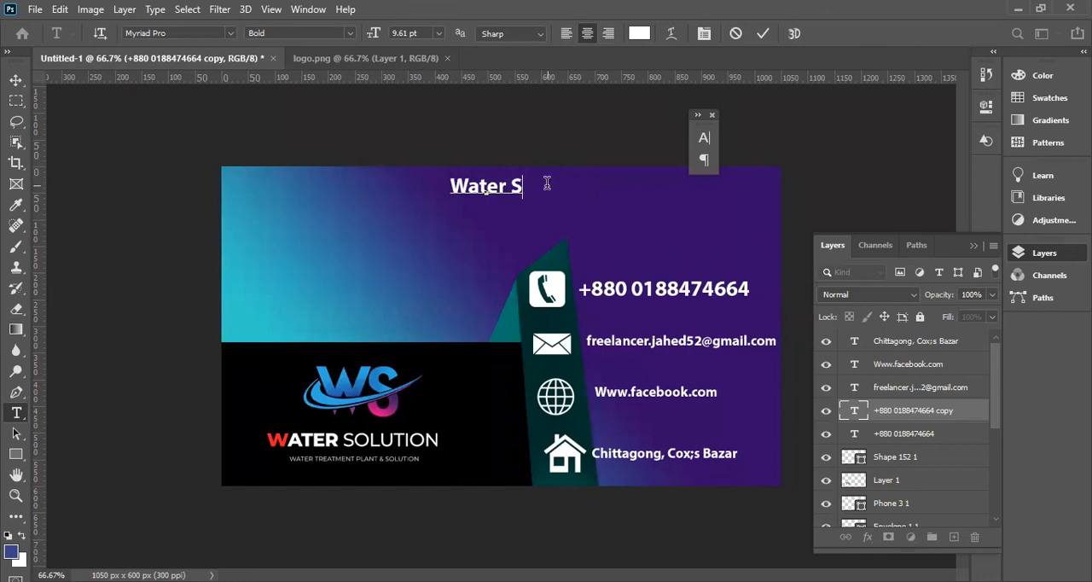
type("olution")
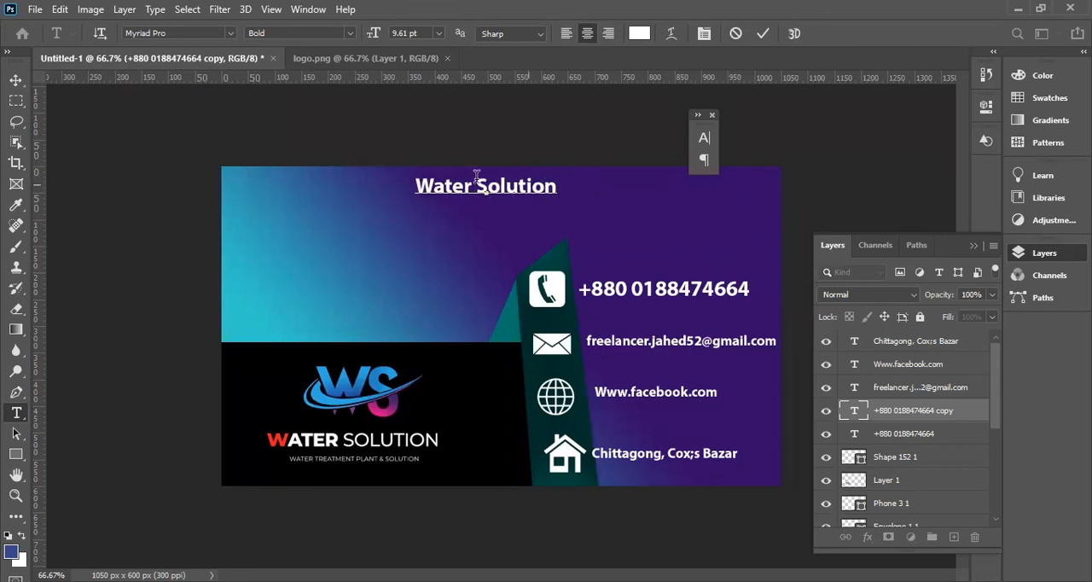
left_click(17, 81)
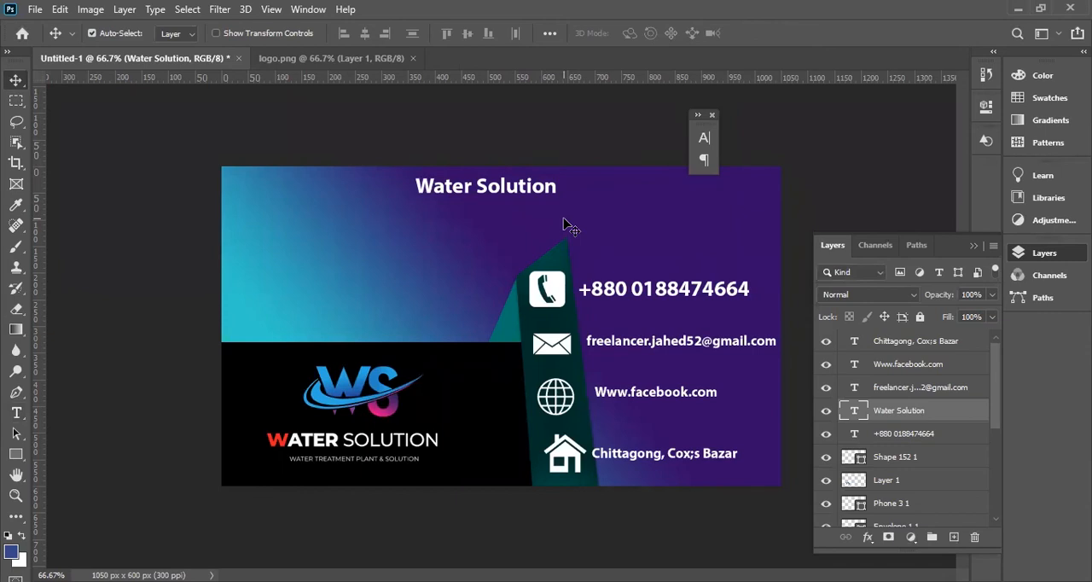
Change the fill of the black rectangle behind the logo to the very dark purple 0a0016.
left_click(502, 418)
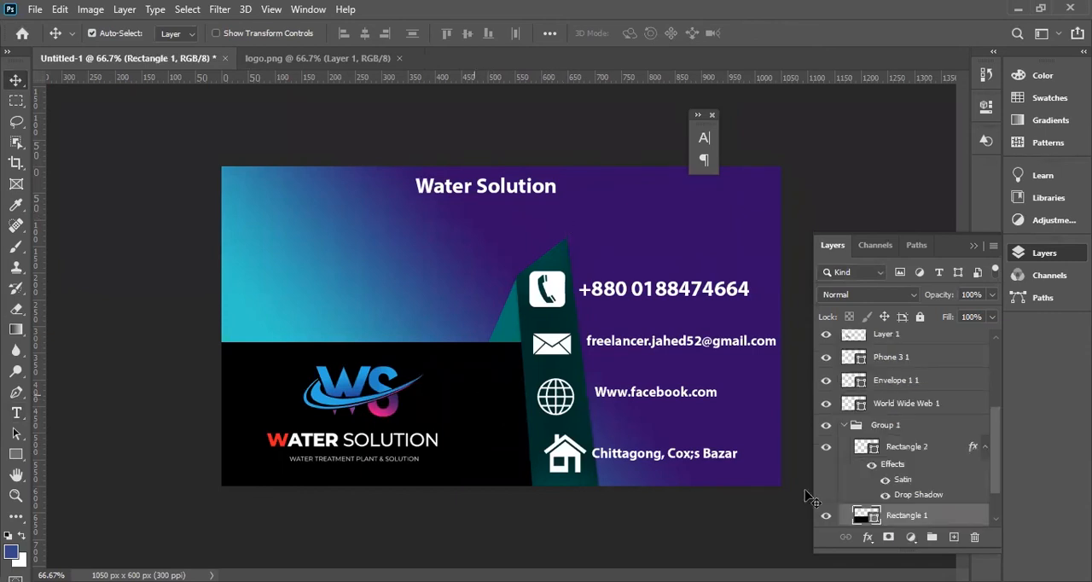
double_click(864, 515)
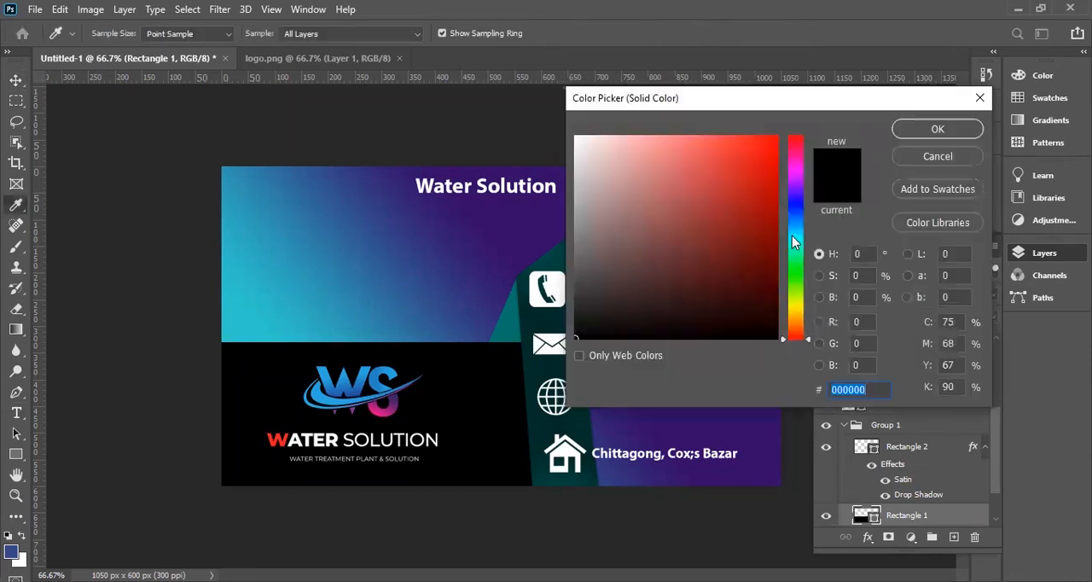
mouse_move(779, 165)
left_mouse_down()
mouse_move(777, 313)
mouse_move(686, 222)
mouse_move(582, 269)
mouse_move(574, 317)
mouse_move(574, 327)
mouse_move(574, 316)
mouse_move(790, 346)
left_mouse_up()
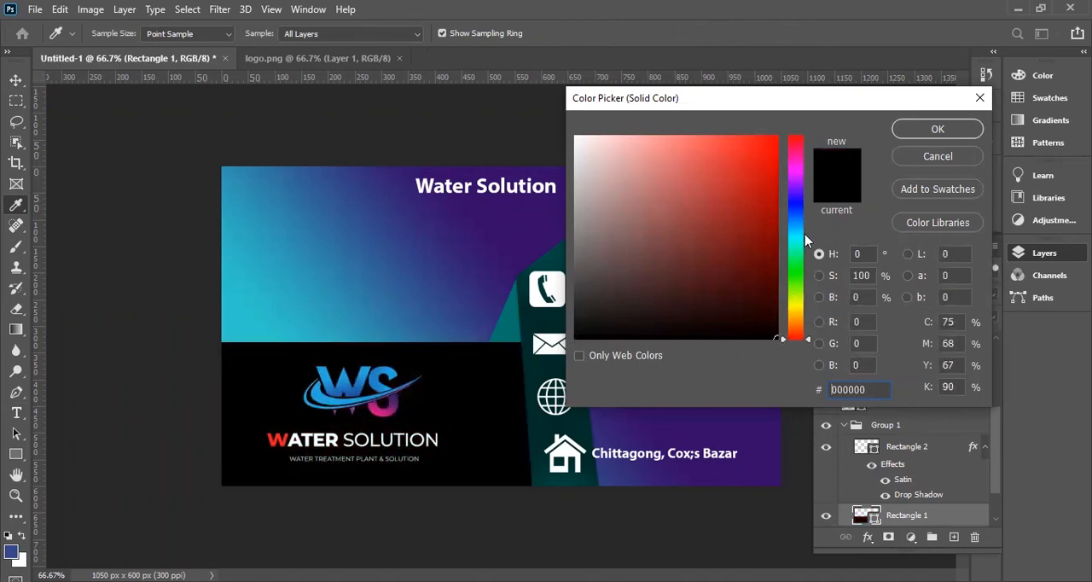
left_click_drag(800, 203, 800, 189)
mouse_move(767, 231)
left_mouse_down()
mouse_move(780, 256)
mouse_move(781, 322)
left_mouse_up()
left_click_drag(827, 112, 693, 131)
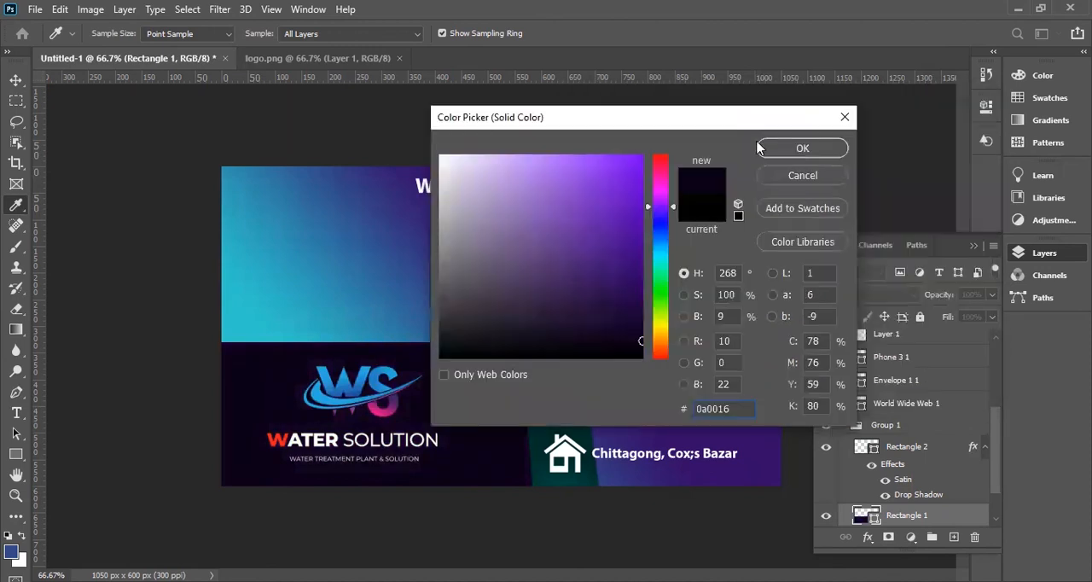
left_click(802, 150)
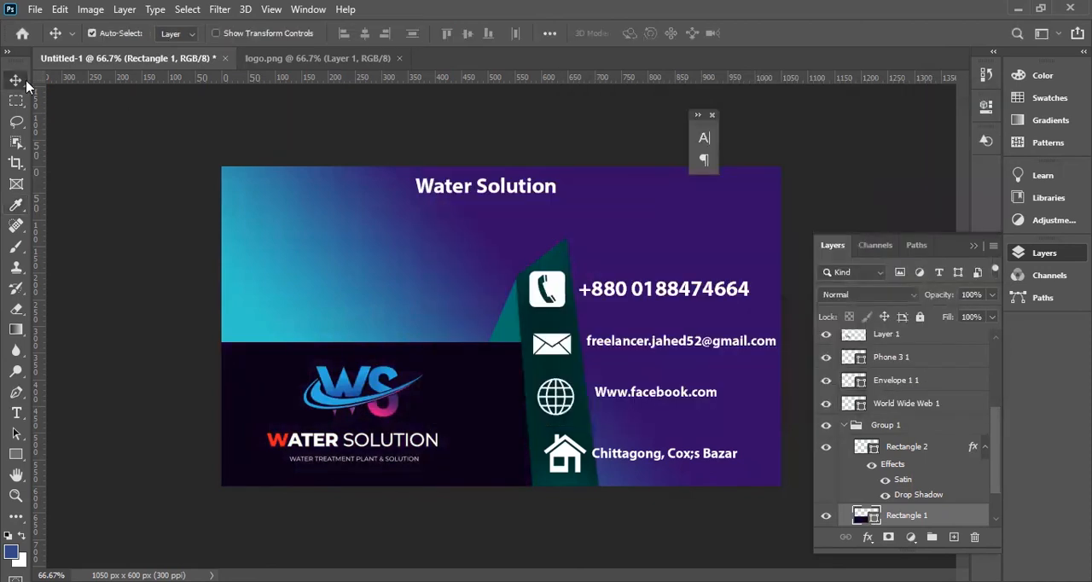
left_click(129, 178)
key("ctrl+minus")
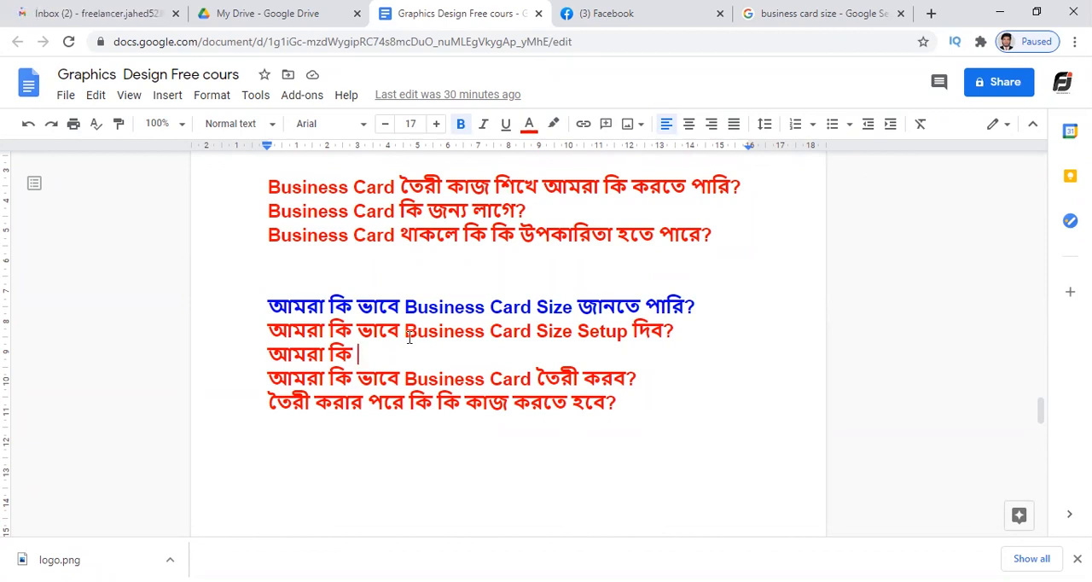
Review the Business Card topics of the 4th Class in the "Graphics Design Free cours" Google Docs document, and return to Photoshop.
scroll(529, 433, "down", 3)
scroll(531, 434, "up", 4)
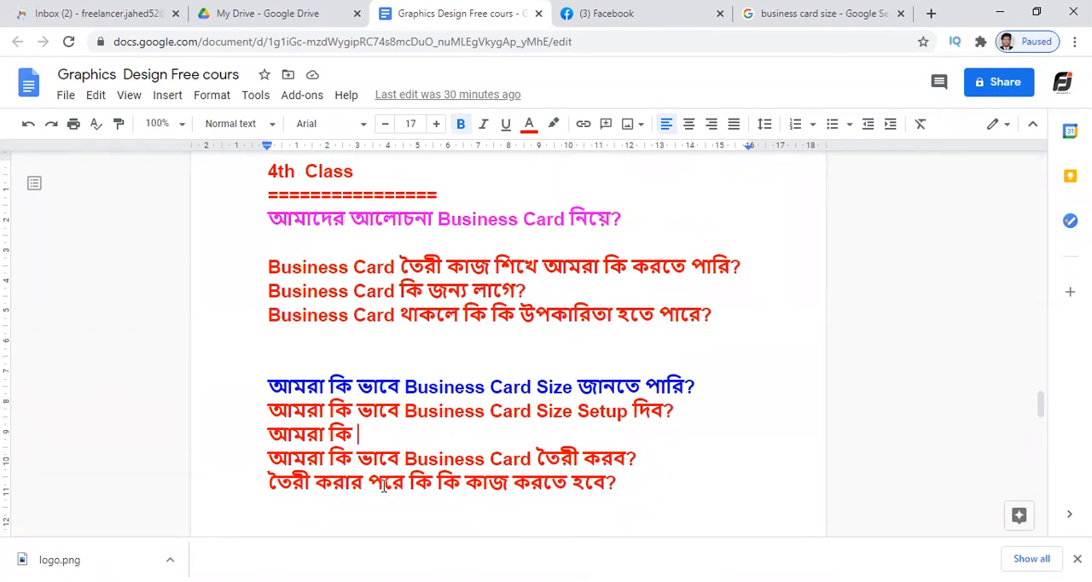
left_click(618, 480)
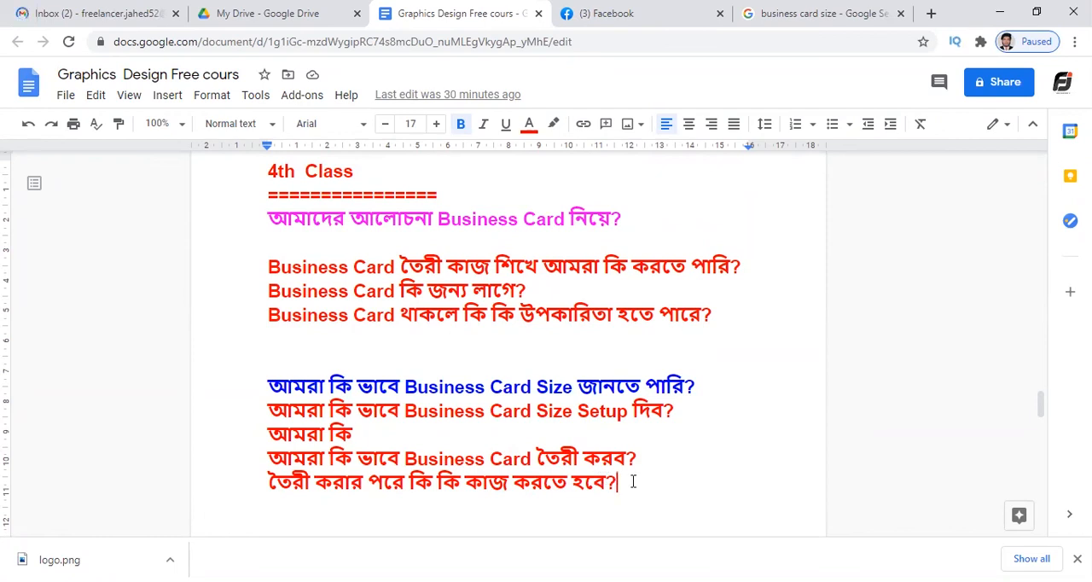
left_click(1001, 9)
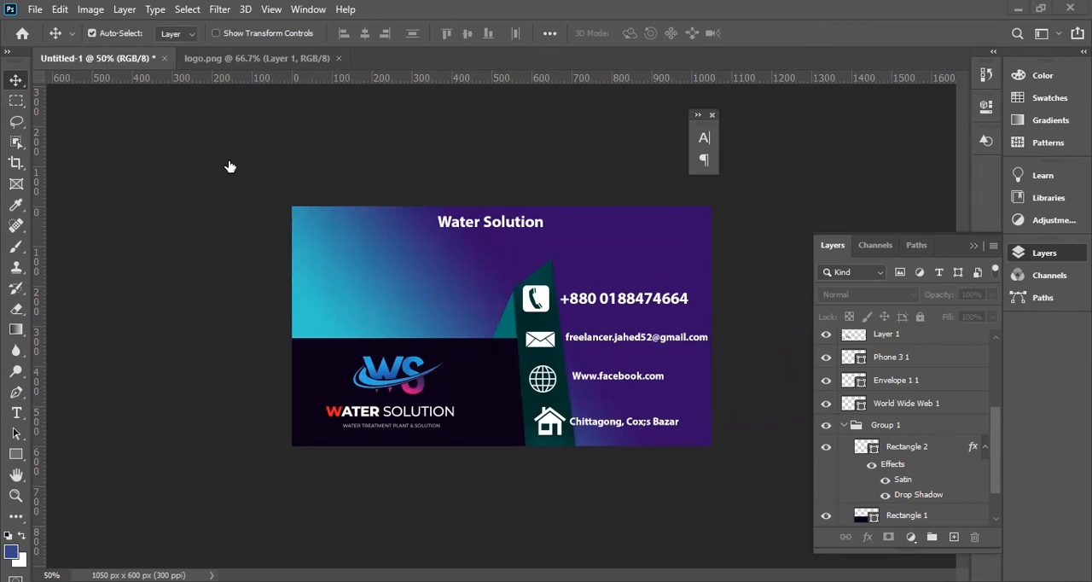
Start saving the business card as a new file and choose the Desktop as the location.
left_click(38, 10)
left_click(709, 123)
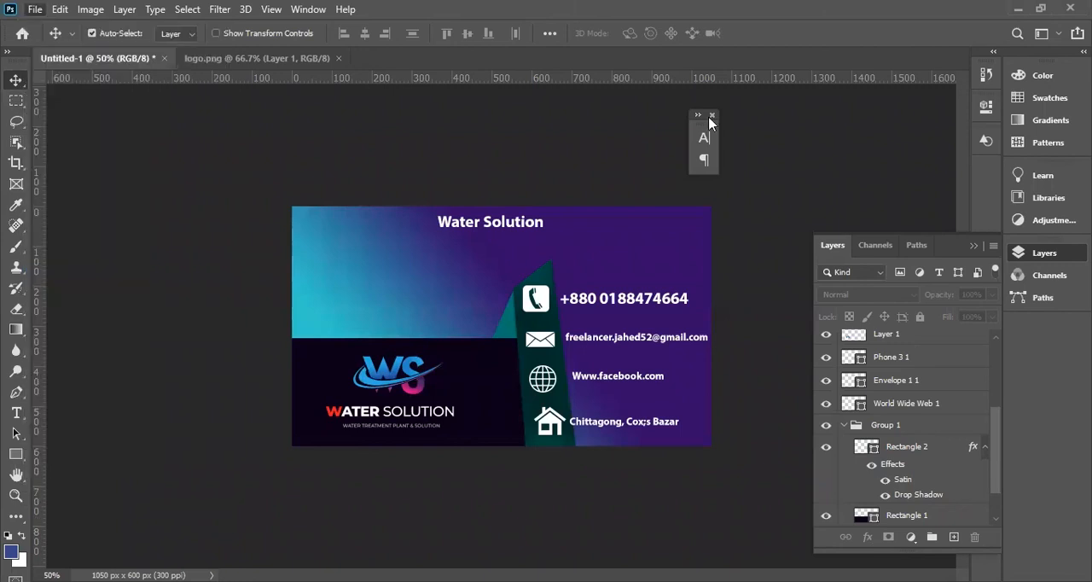
left_click(34, 10)
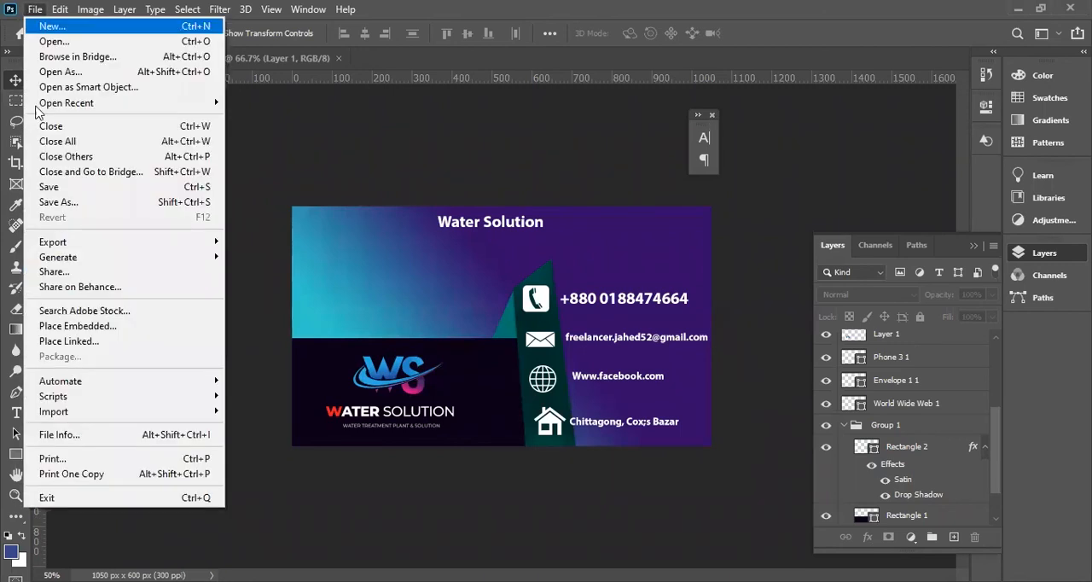
left_click(64, 207)
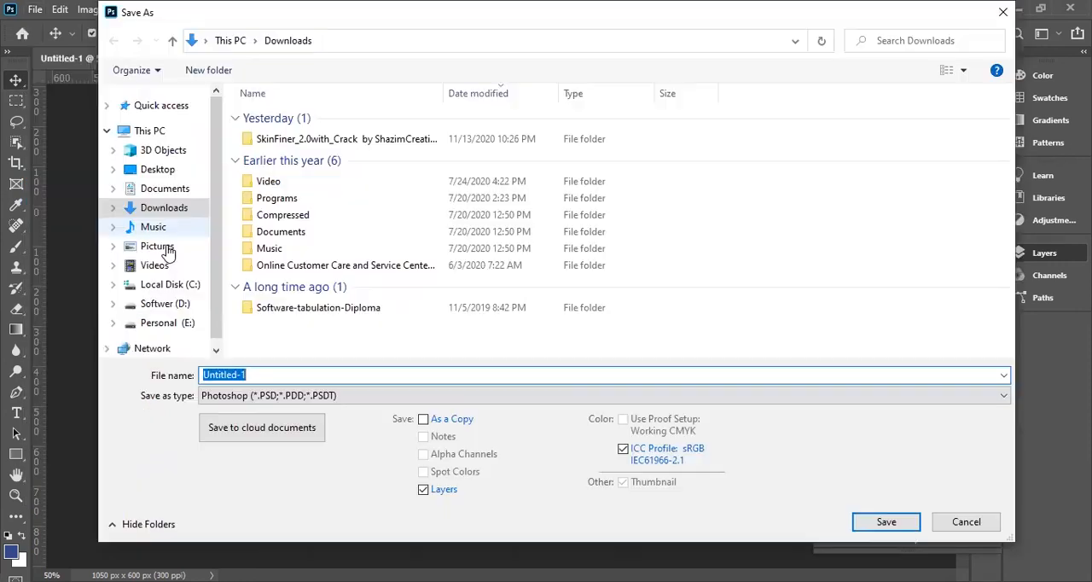
left_click(156, 92)
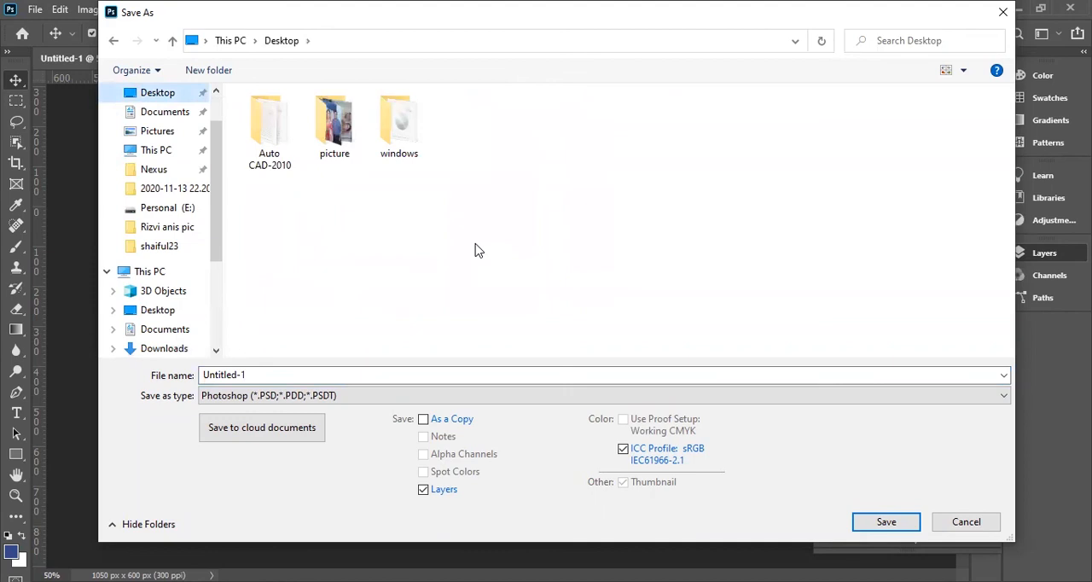
left_click(360, 397)
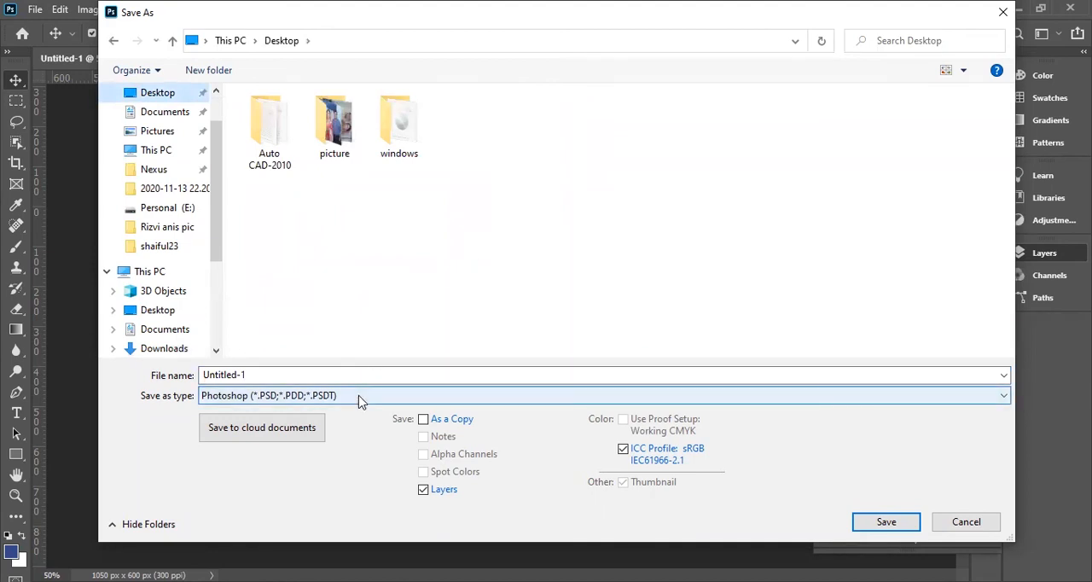
left_click(359, 398)
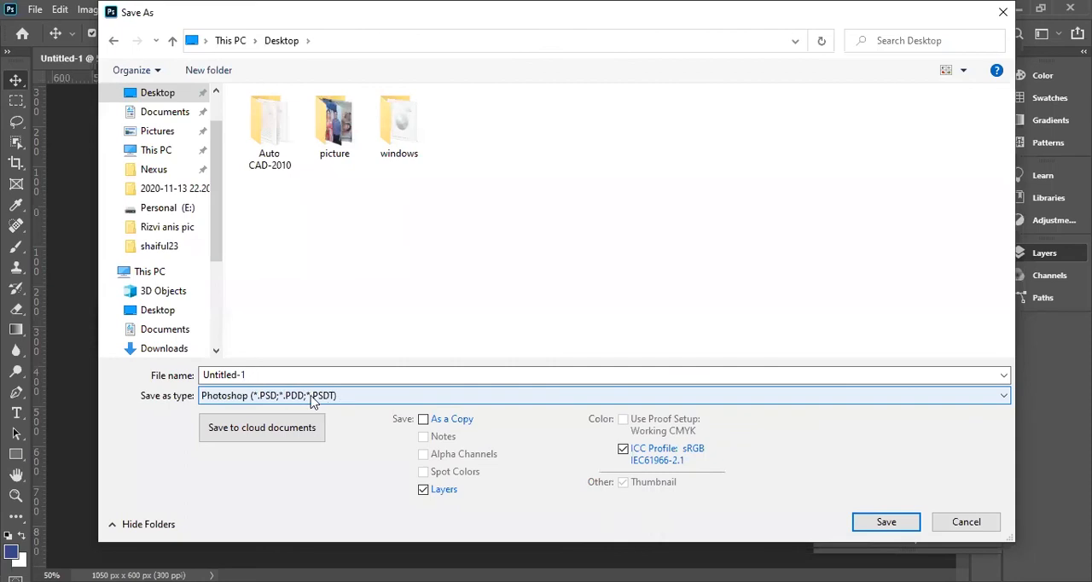
left_click(352, 241)
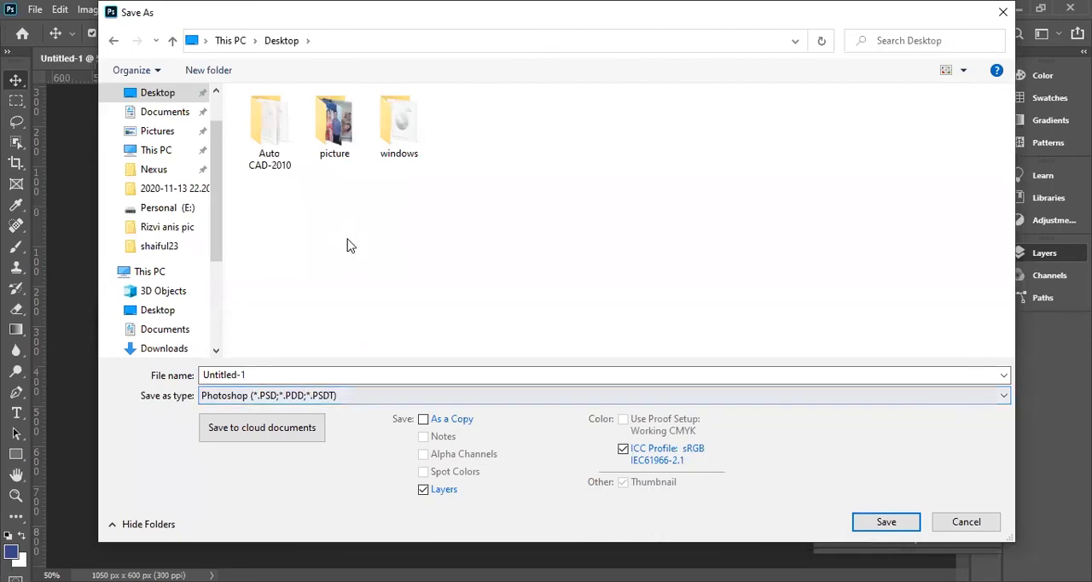
Create a folder named "Business Card" on the Desktop and open it as the save location.
right_click(350, 240)
mouse_move(498, 389)
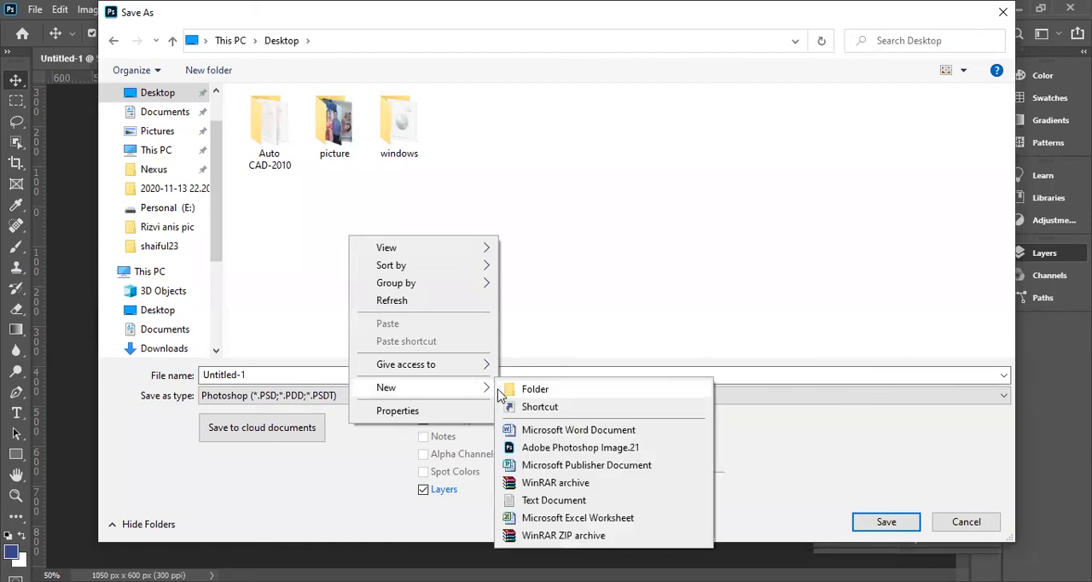
left_click(545, 387)
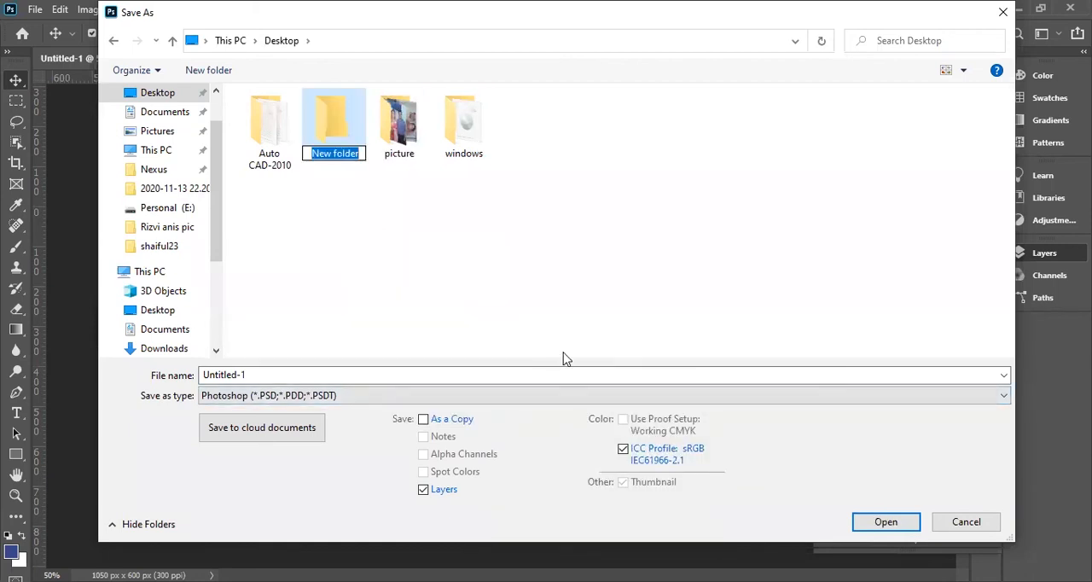
type("Busin")
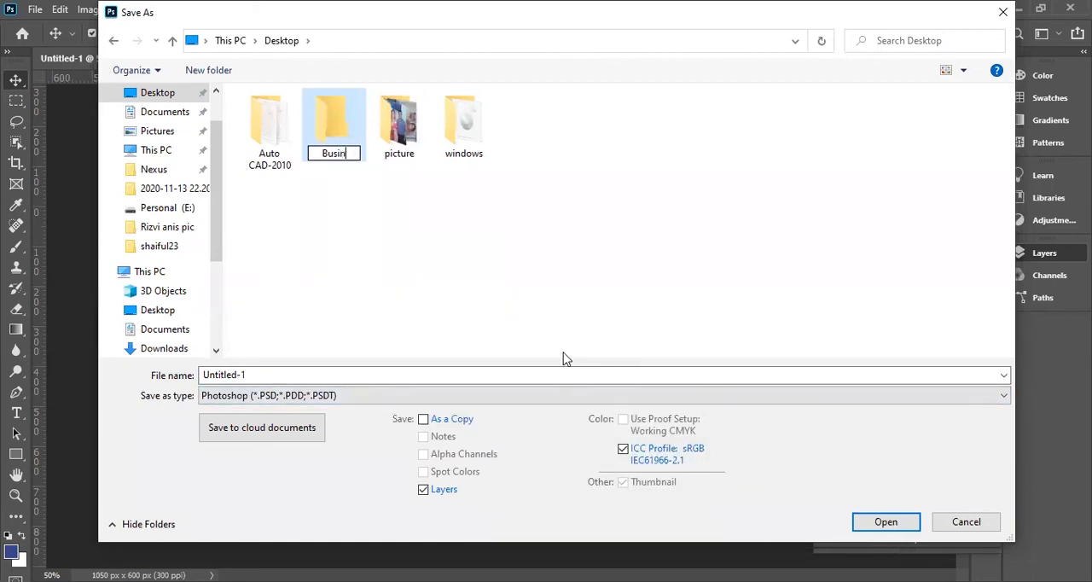
type("ess Card")
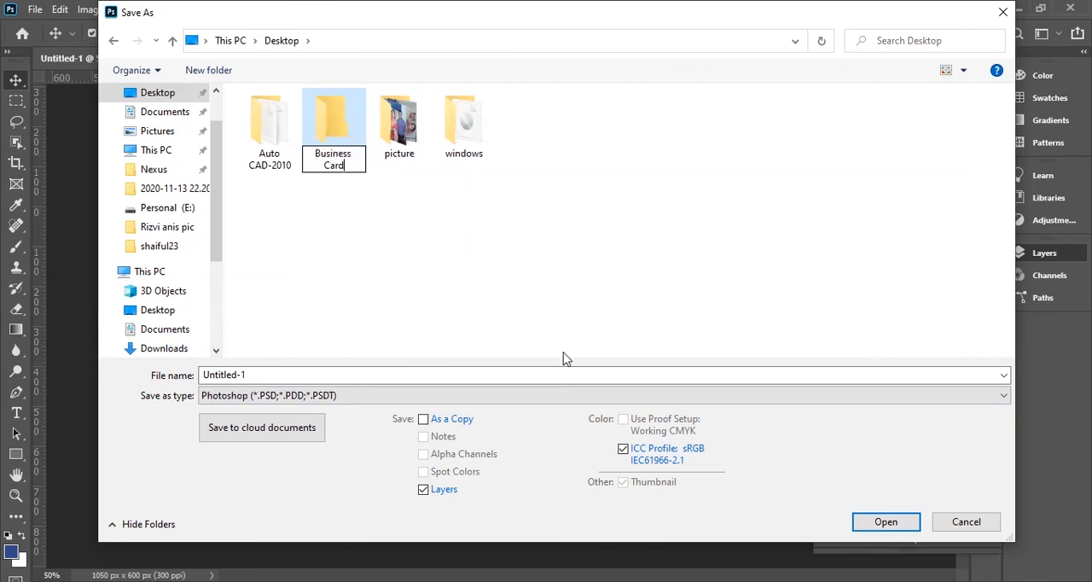
key("Return")
key("Return")
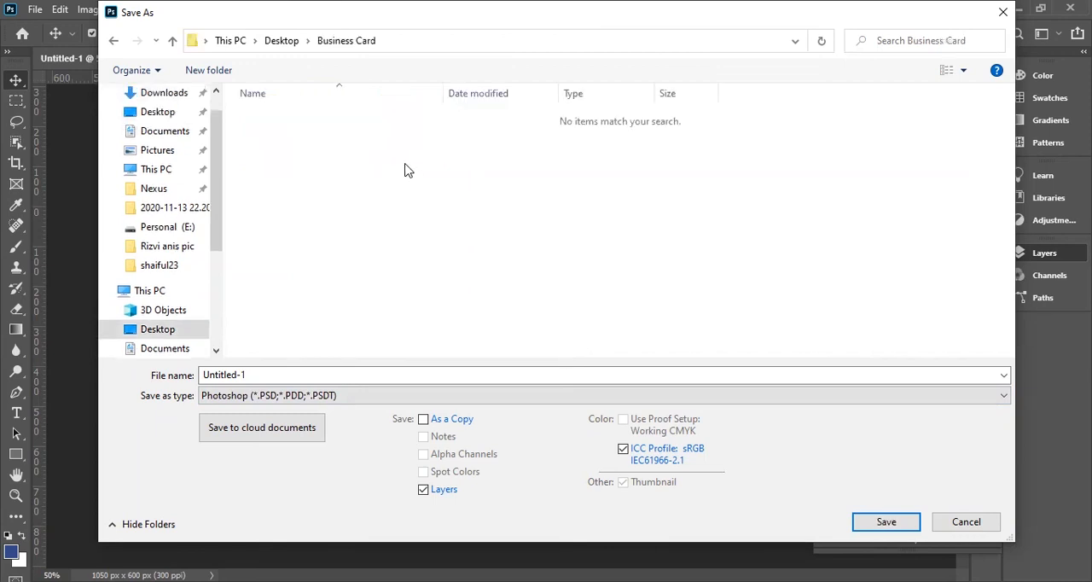
Save the card as "Water Solution" in Photoshop format with Maximize Compatibility on.
double_click(281, 375)
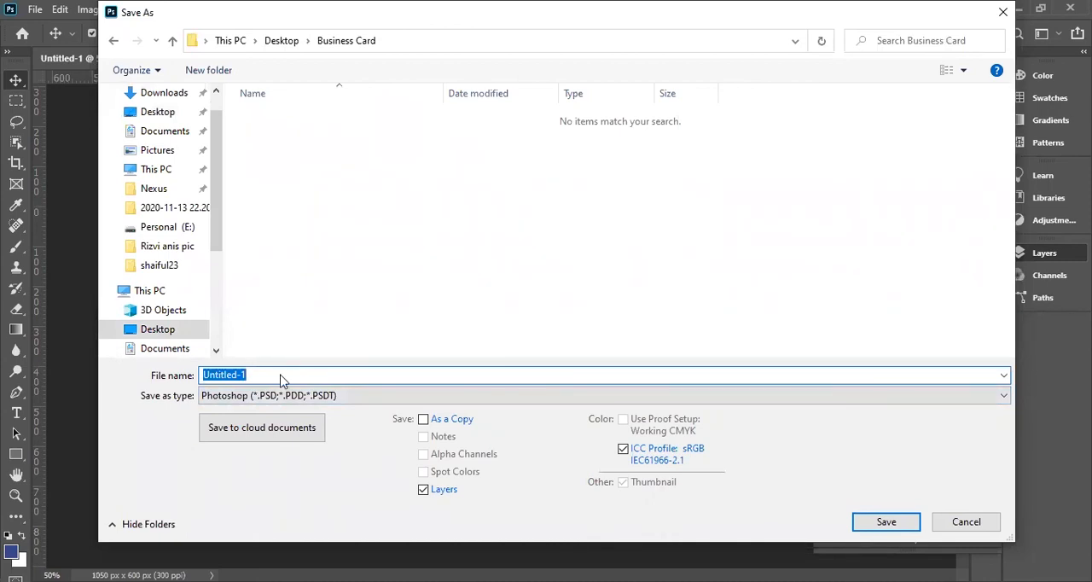
type("Water Solution")
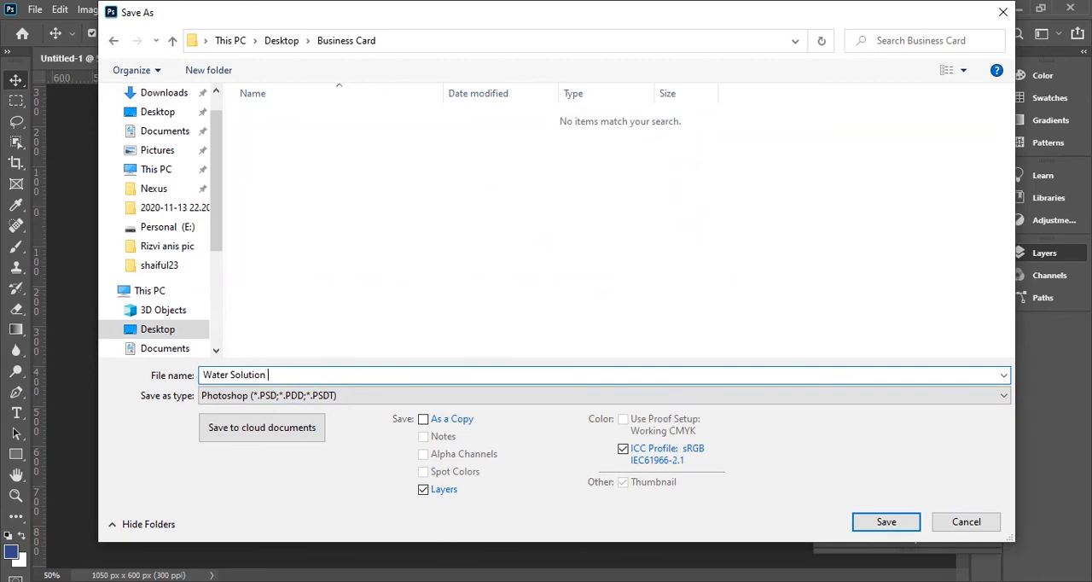
key("Tab")
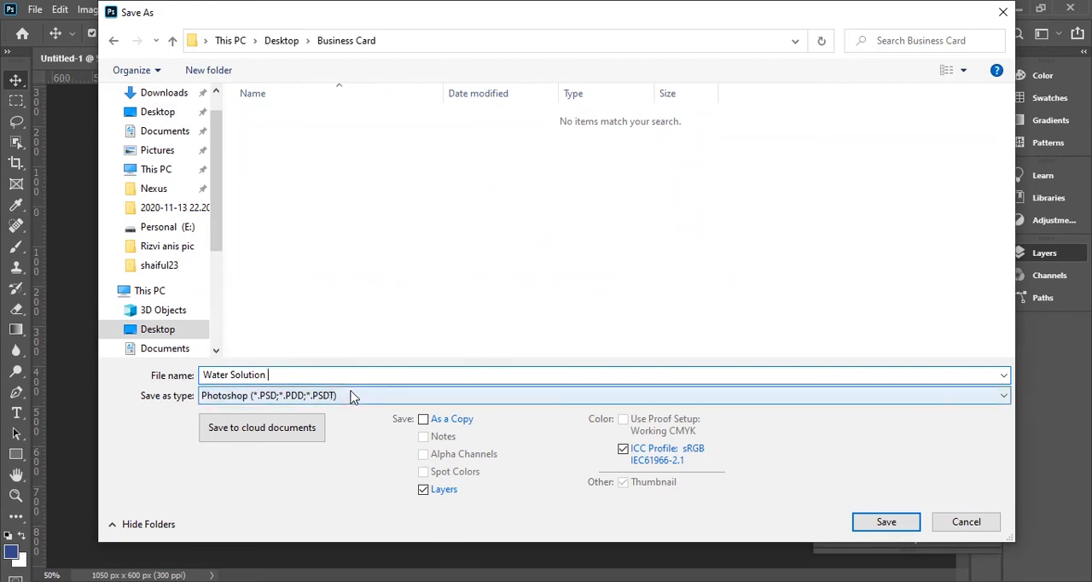
left_click(895, 527)
key("Return")
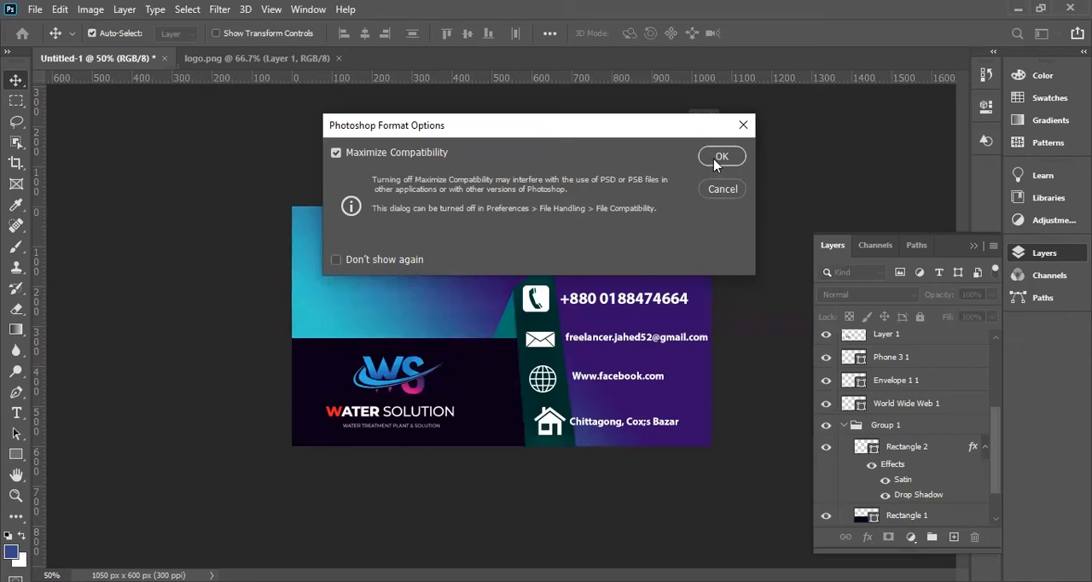
left_click(713, 155)
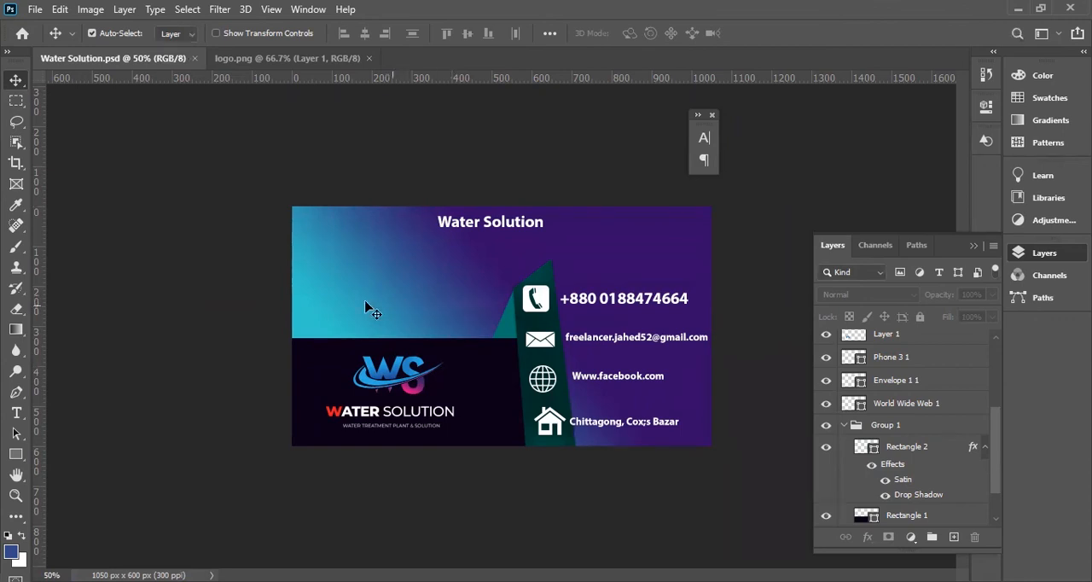
Start another save of the card and try Photoshop EPS as the file format.
left_click(37, 11)
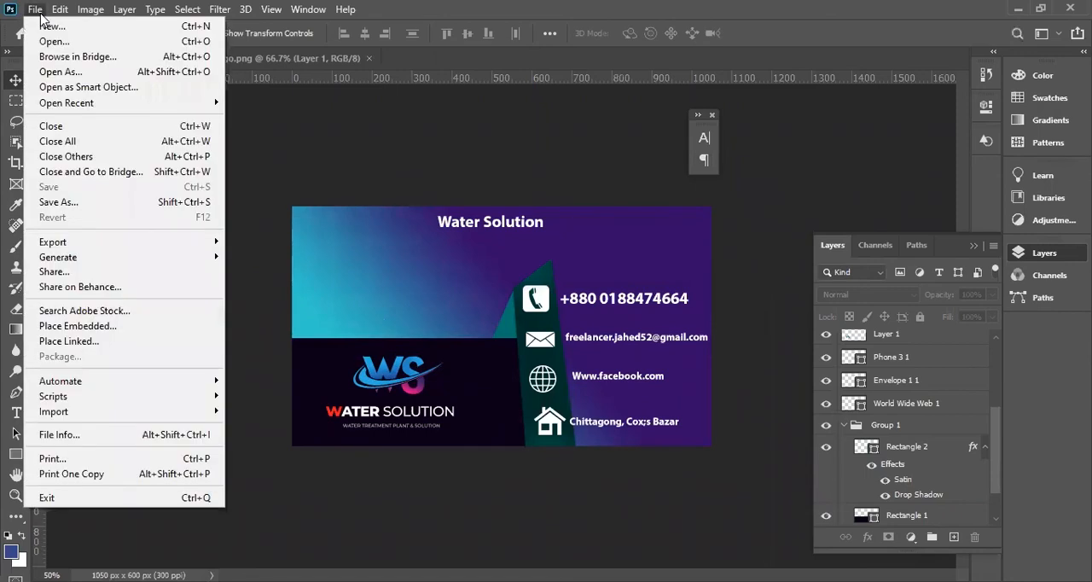
left_click(88, 202)
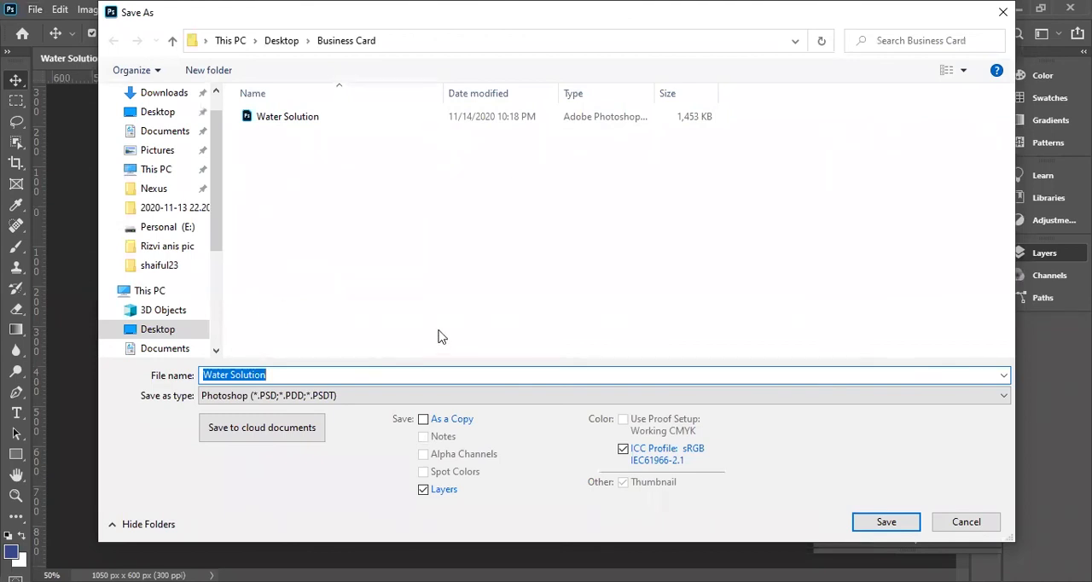
left_click(320, 397)
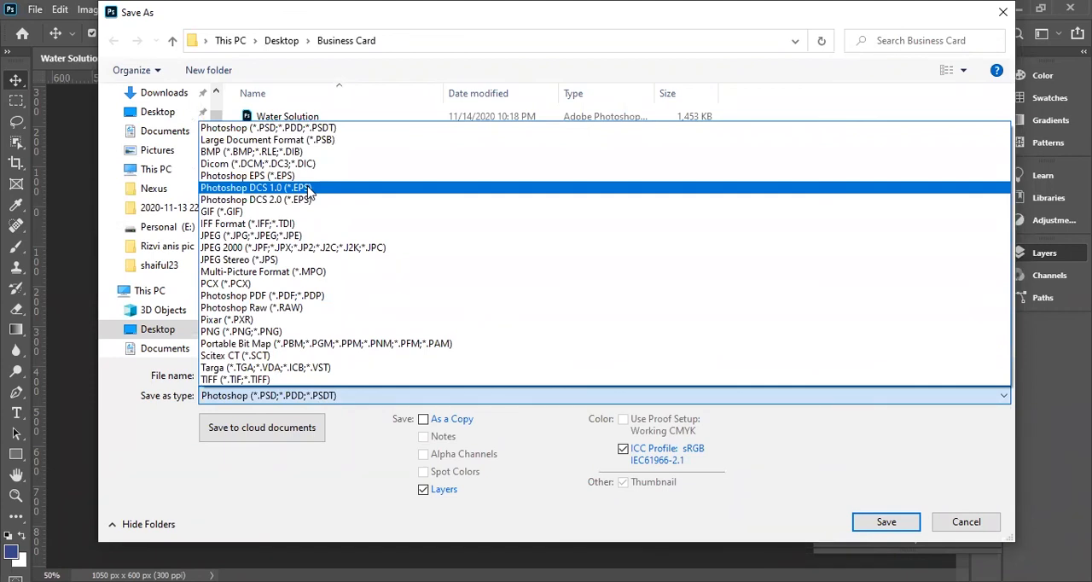
left_click(271, 68)
left_click_drag(312, 14, 373, 142)
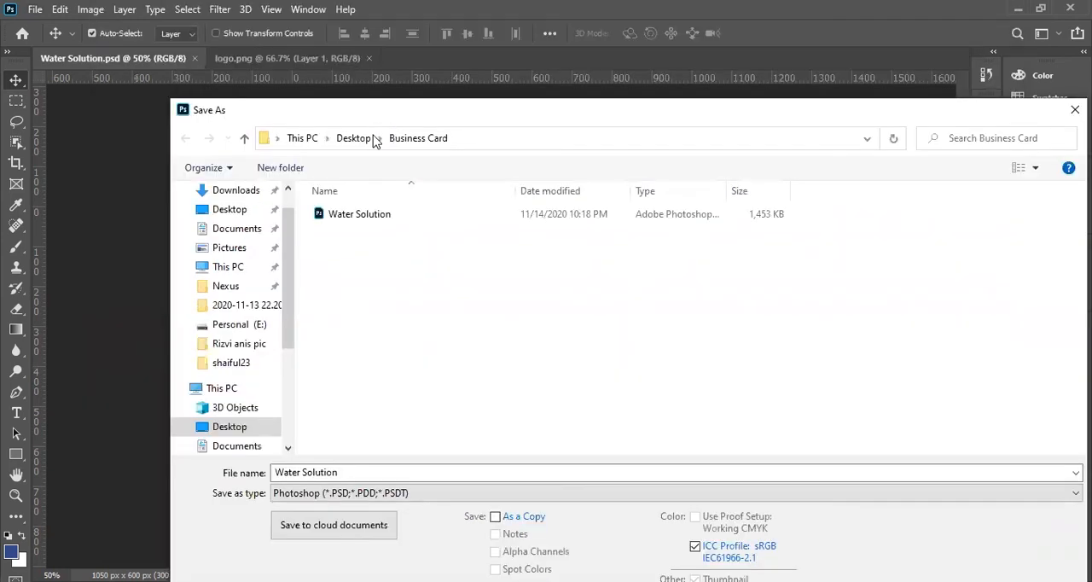
left_click(427, 493)
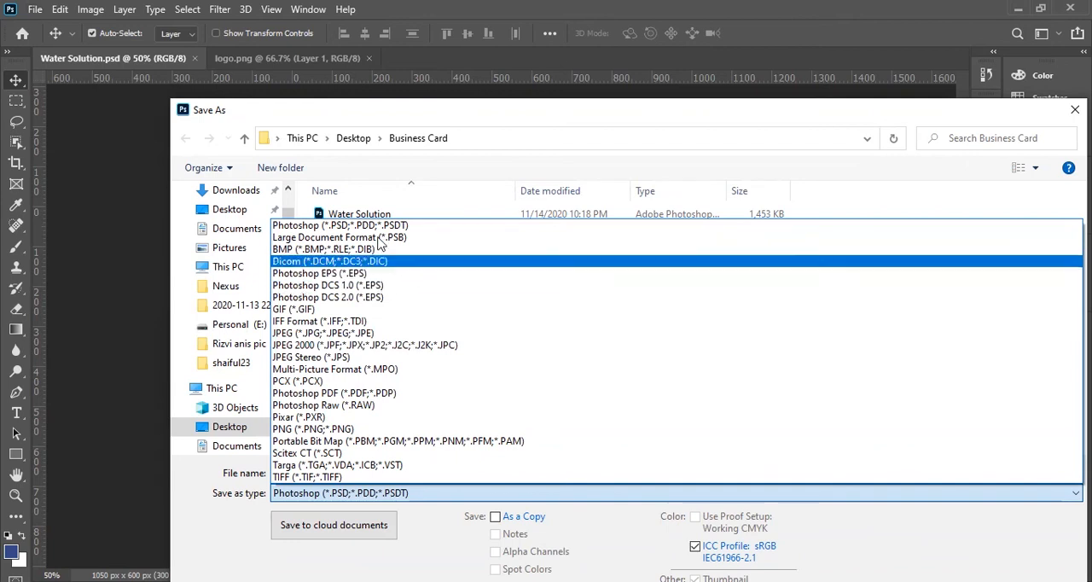
left_click(404, 273)
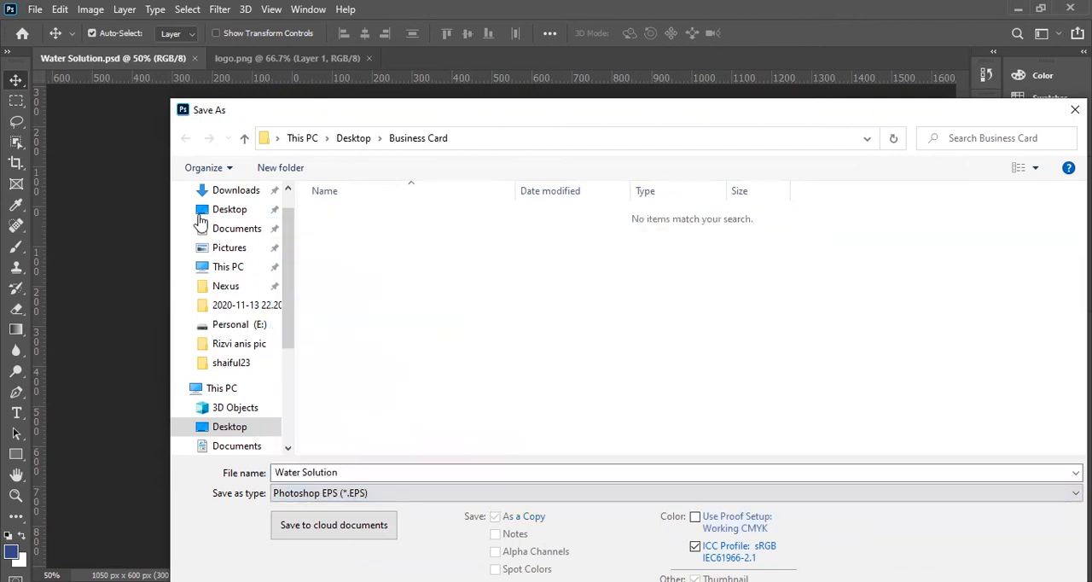
Switch the file format of the new save to PNG.
left_click(358, 502)
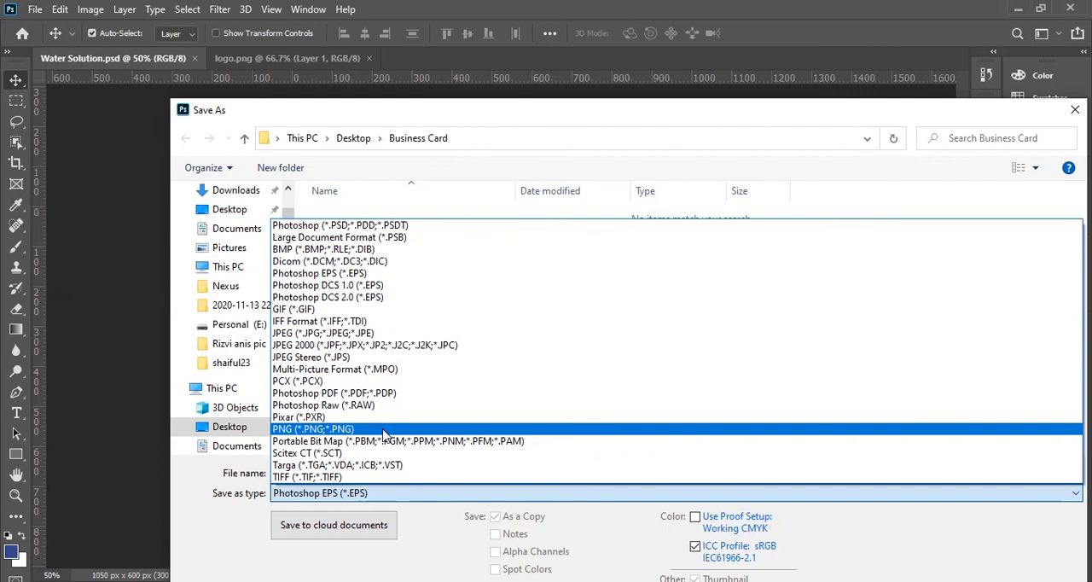
left_click(383, 429)
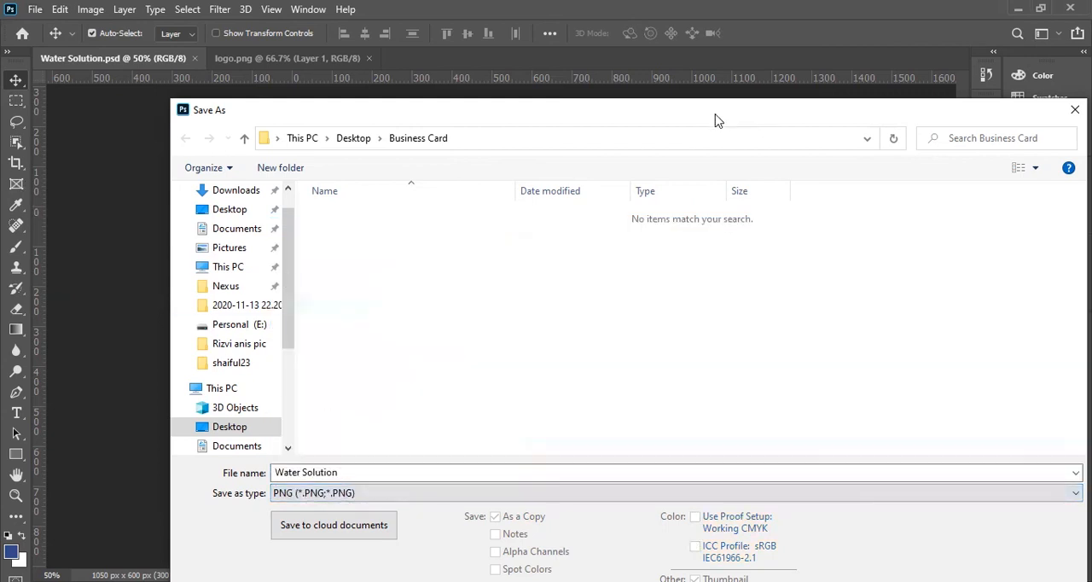
left_click_drag(703, 123, 410, 314)
left_click_drag(662, 311, 791, 53)
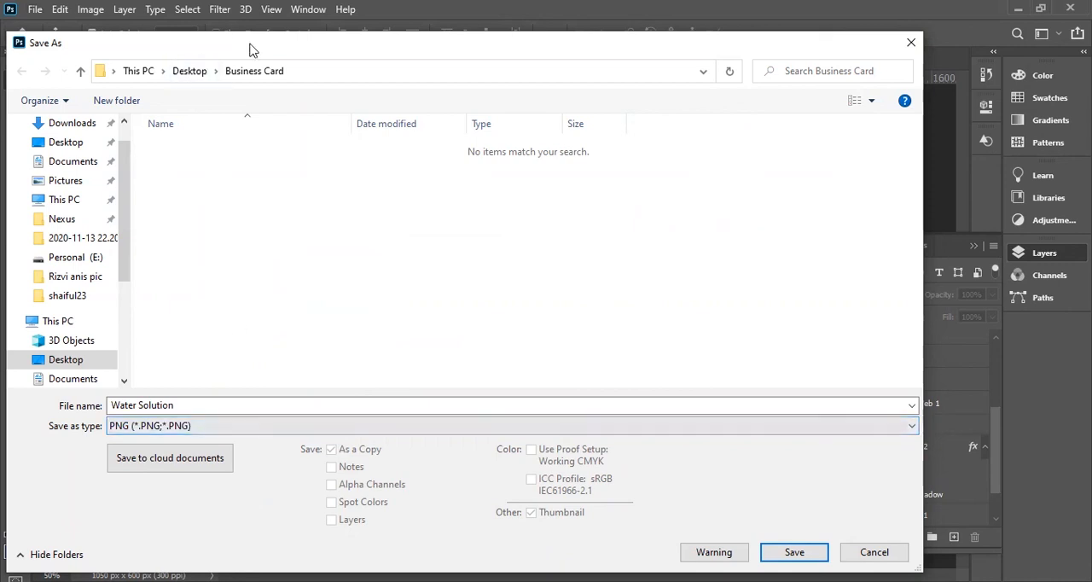
left_click_drag(251, 43, 425, 43)
Review the available file formats and leave the save dialog without saving another copy.
left_click(418, 427)
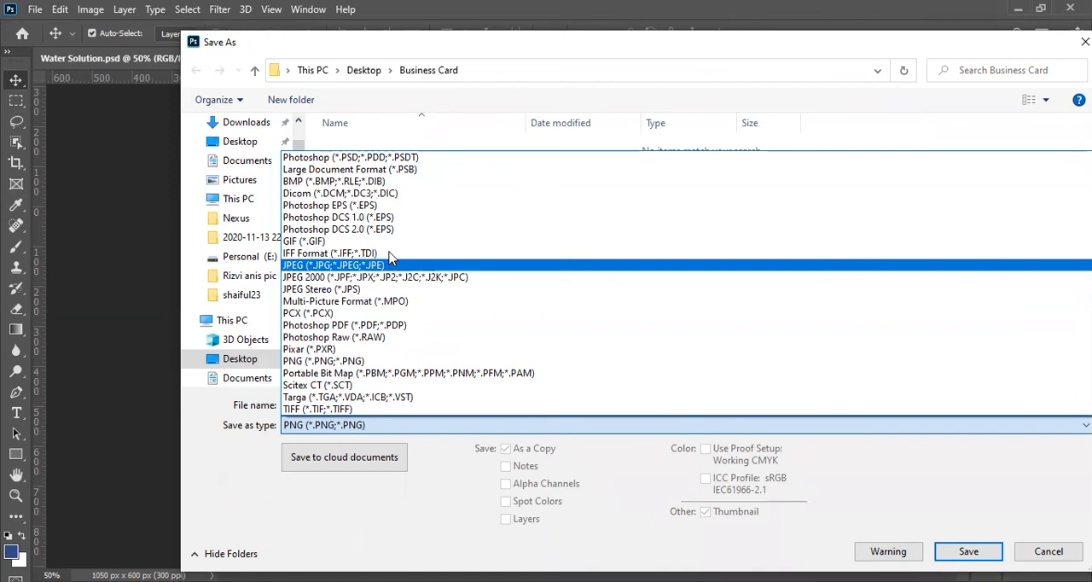
left_click(419, 79)
left_click_drag(446, 44, 436, 86)
left_click(397, 468)
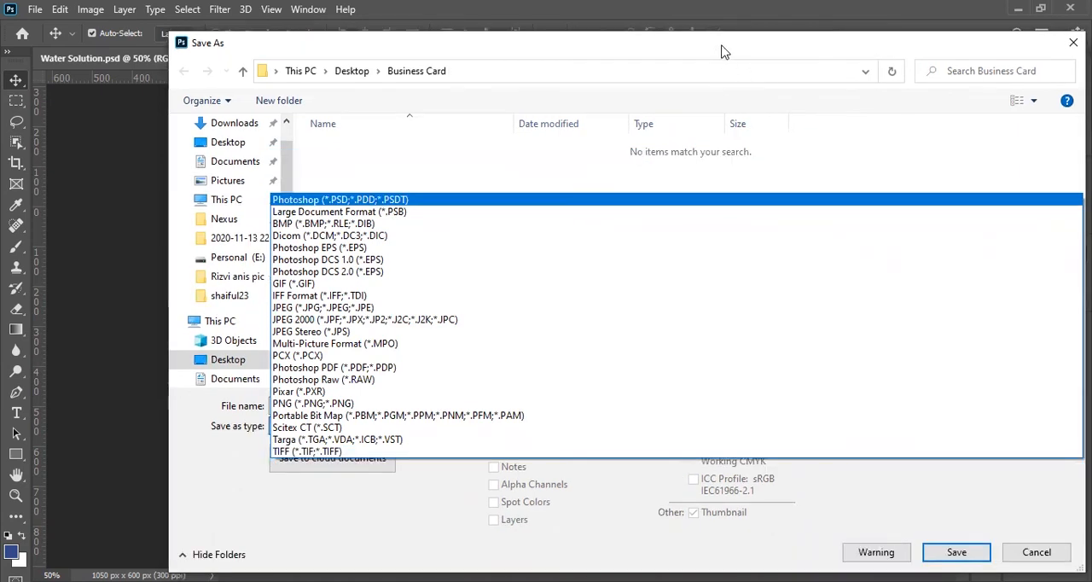
left_click(721, 52)
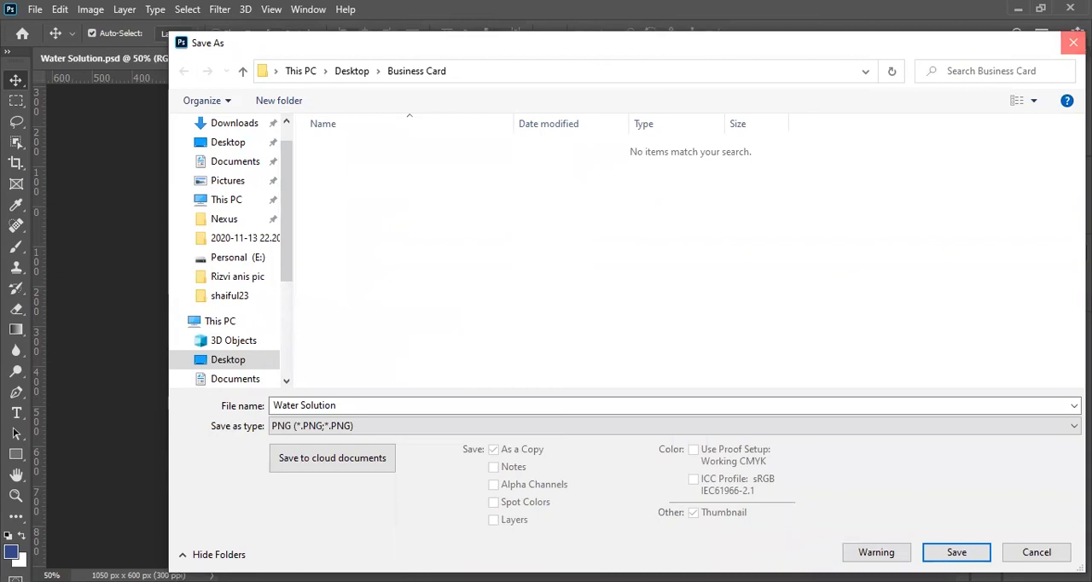
left_click(1074, 41)
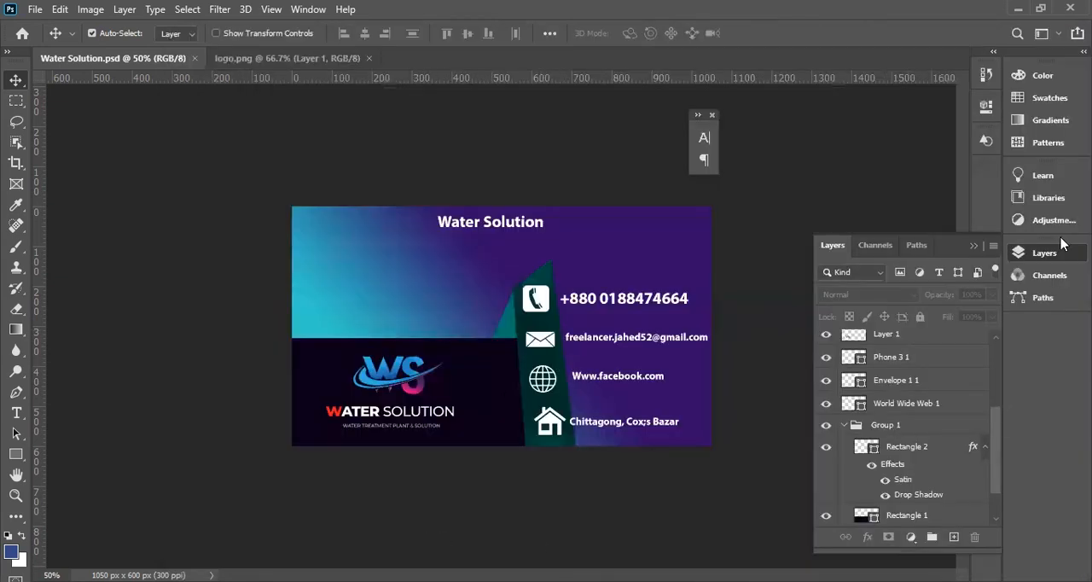
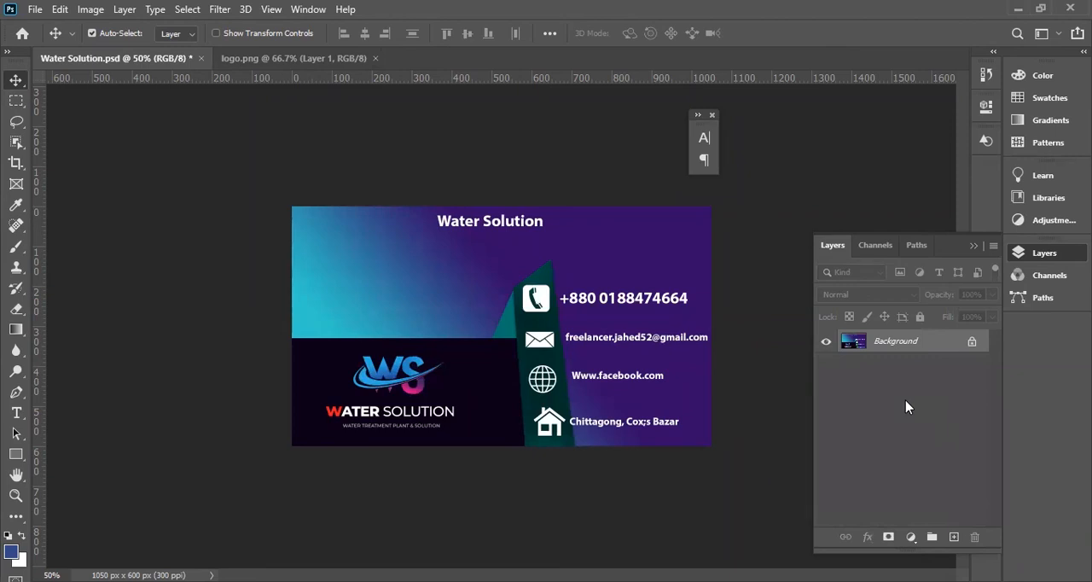
Copy the entire flattened card and create a new A4 print document, 210 × 297 mm at 300 pixels/inch.
key("ctrl+a")
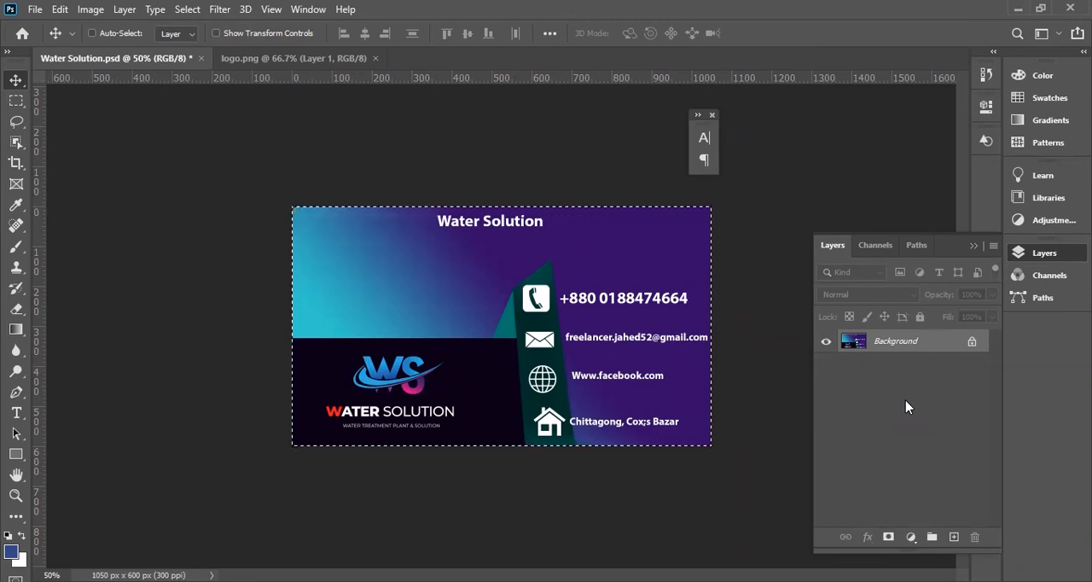
key("ctrl+c")
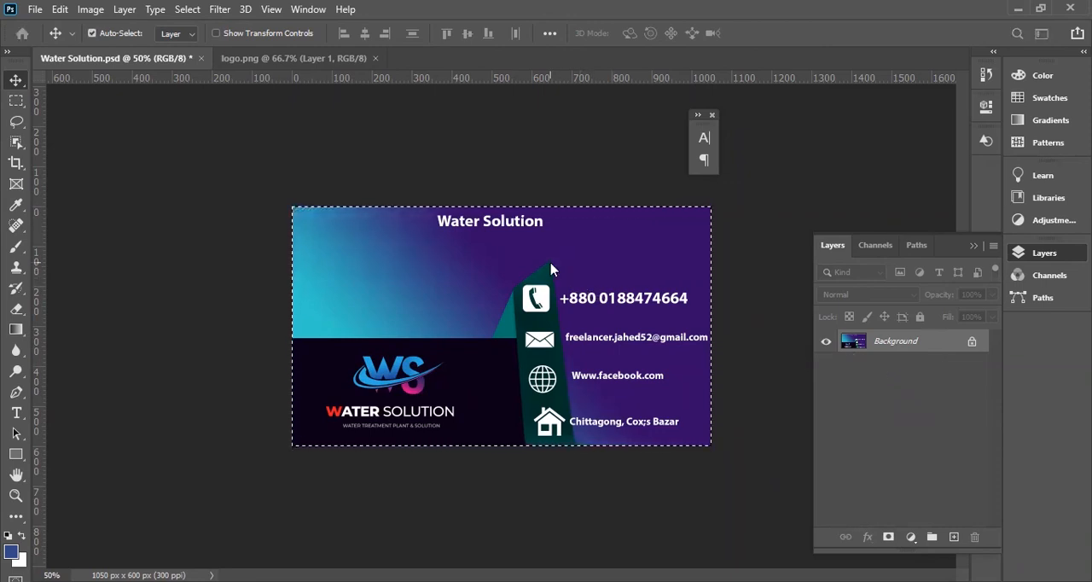
key("ctrl+n")
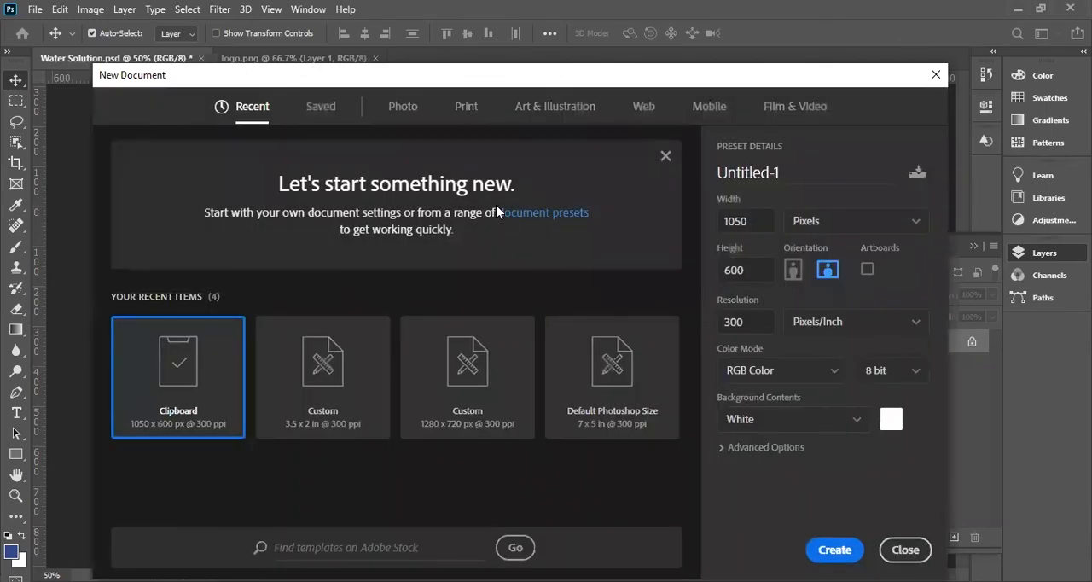
left_click(460, 116)
left_click(623, 238)
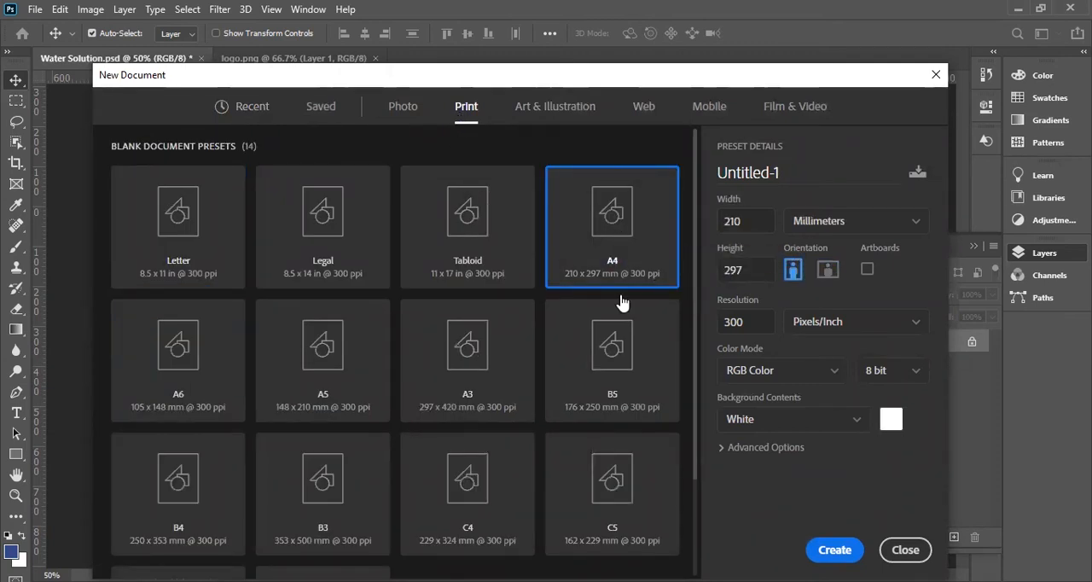
left_click(832, 551)
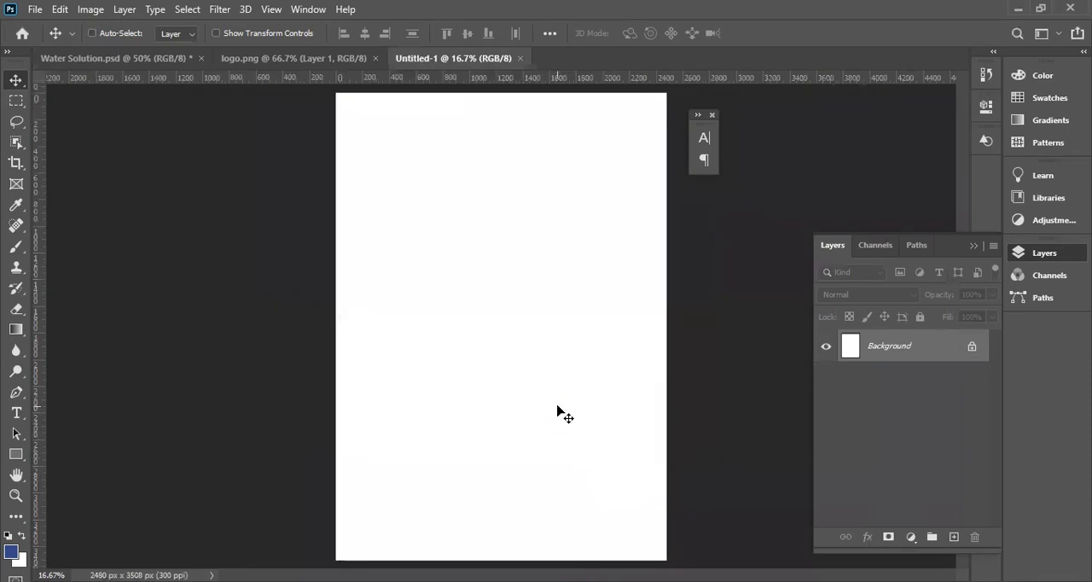
Paste the card near the A4 page's upper-left corner and place a duplicate directly beside it.
key("ctrl+v")
left_click_drag(469, 289, 386, 101)
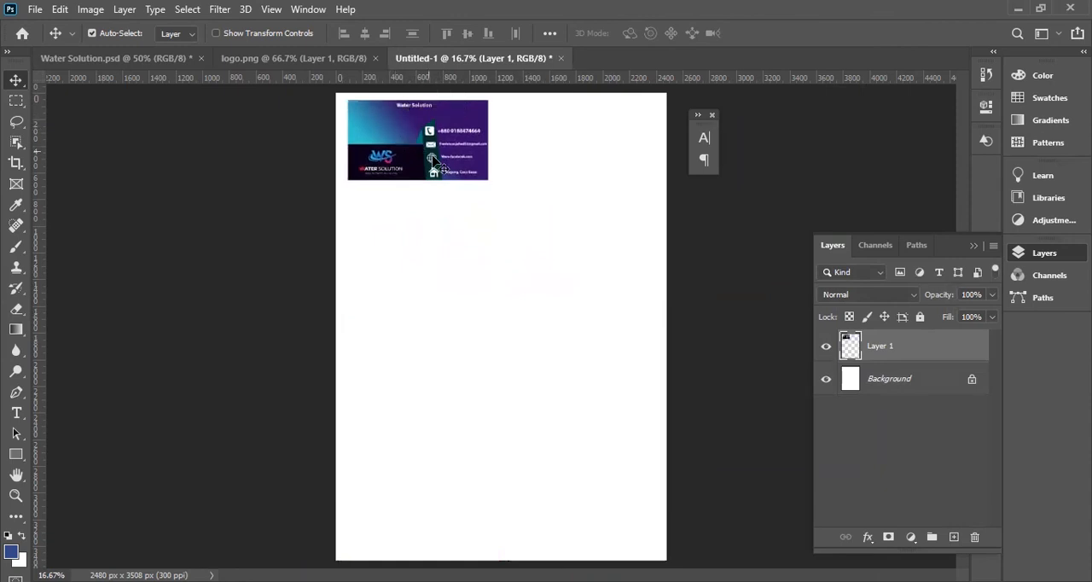
scroll(439, 163, "up", 2)
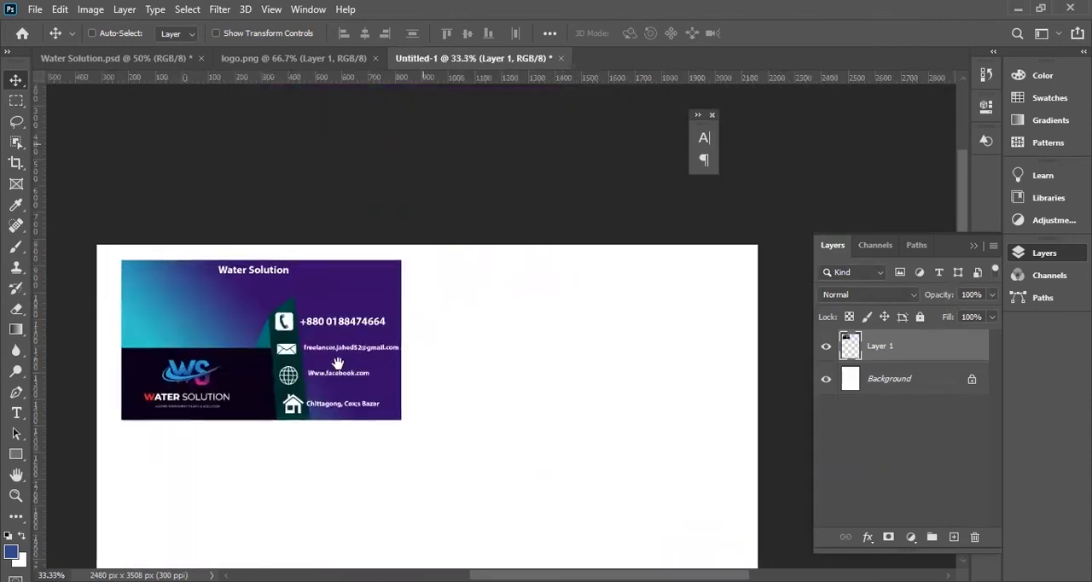
left_click_drag(266, 340, 544, 345)
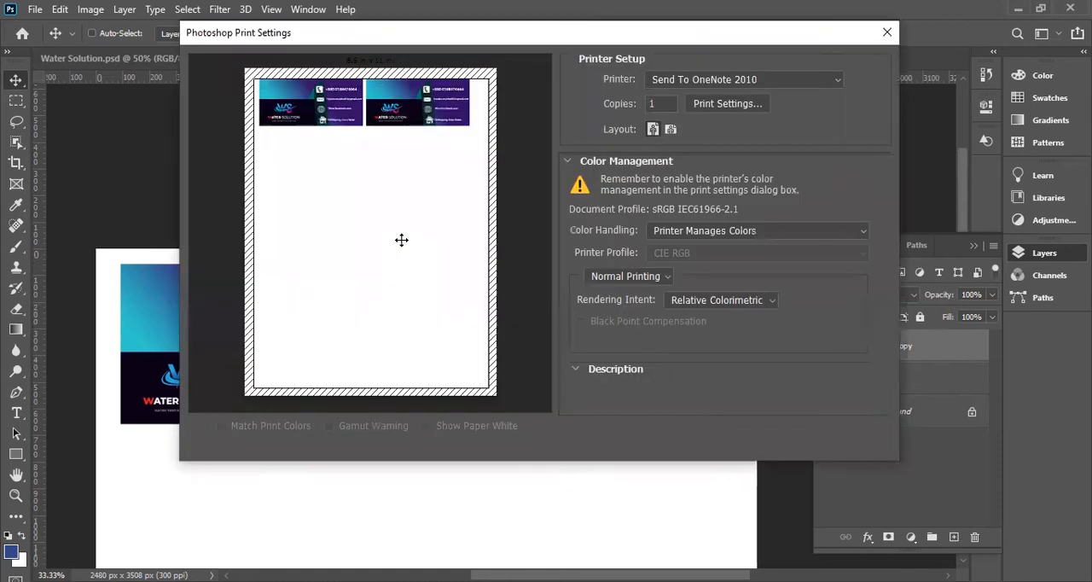
Review the available printers and print settings for the A4 sheet, leaving the print setup without printing.
left_click(726, 81)
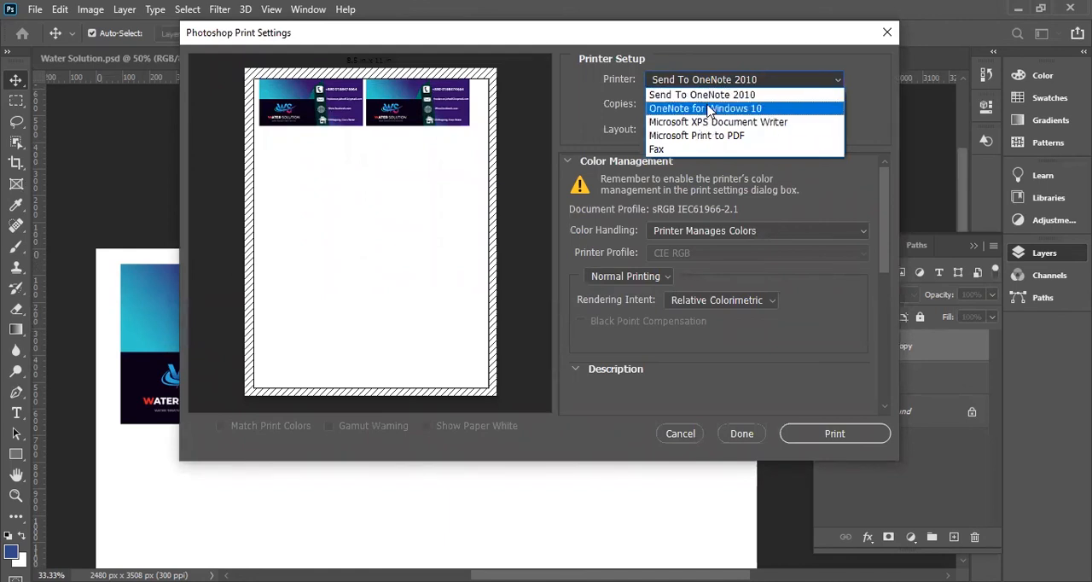
left_click(624, 45)
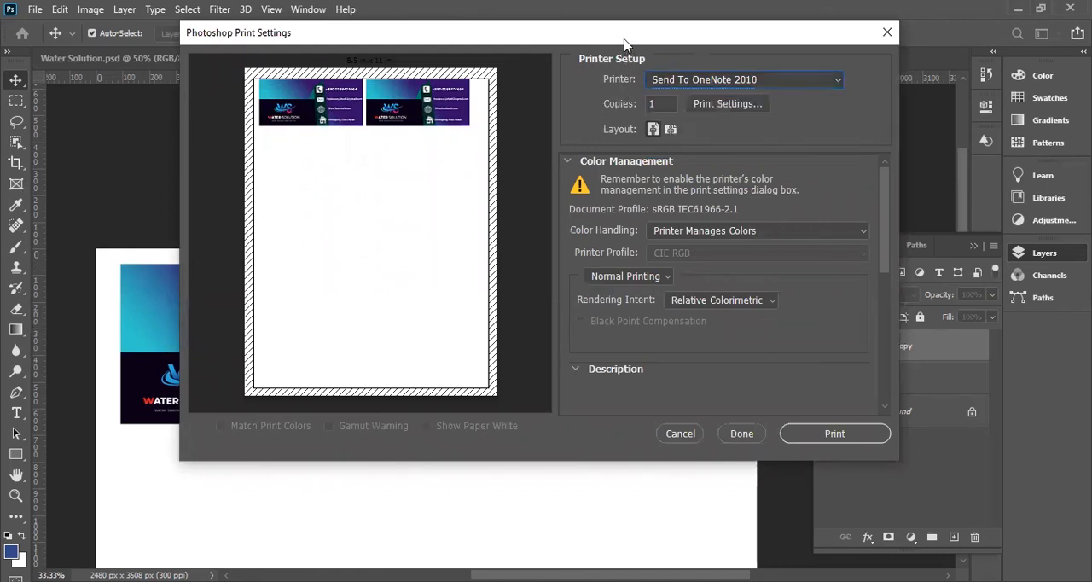
left_click(730, 110)
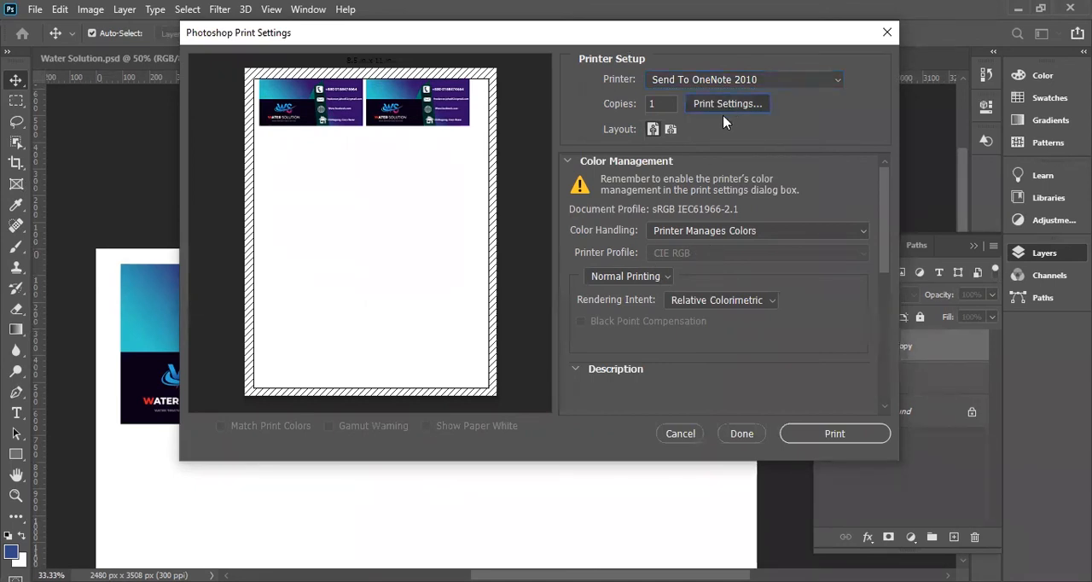
left_click_drag(278, 56, 357, 69)
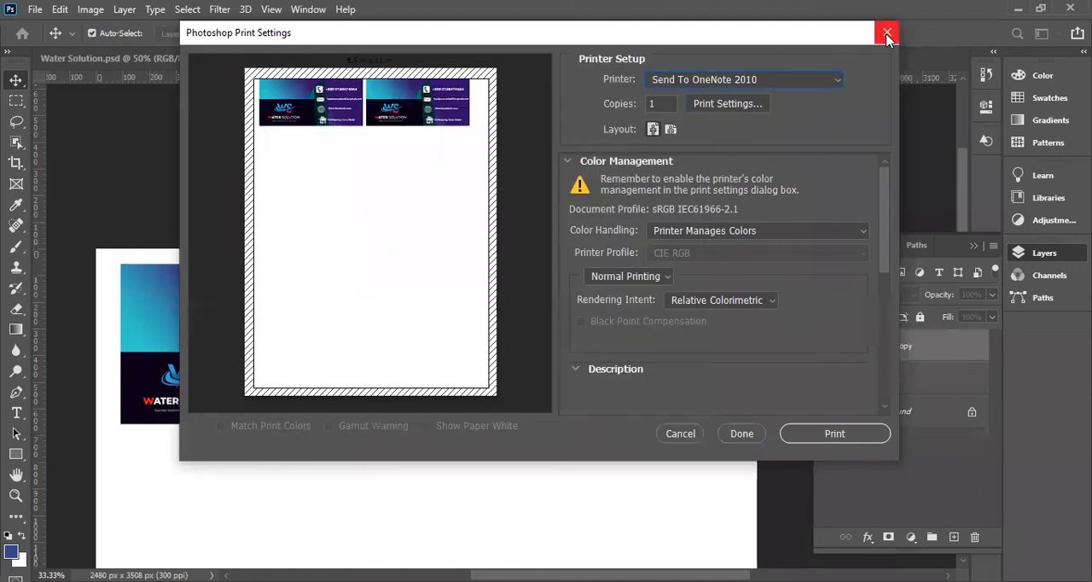
left_click(886, 33)
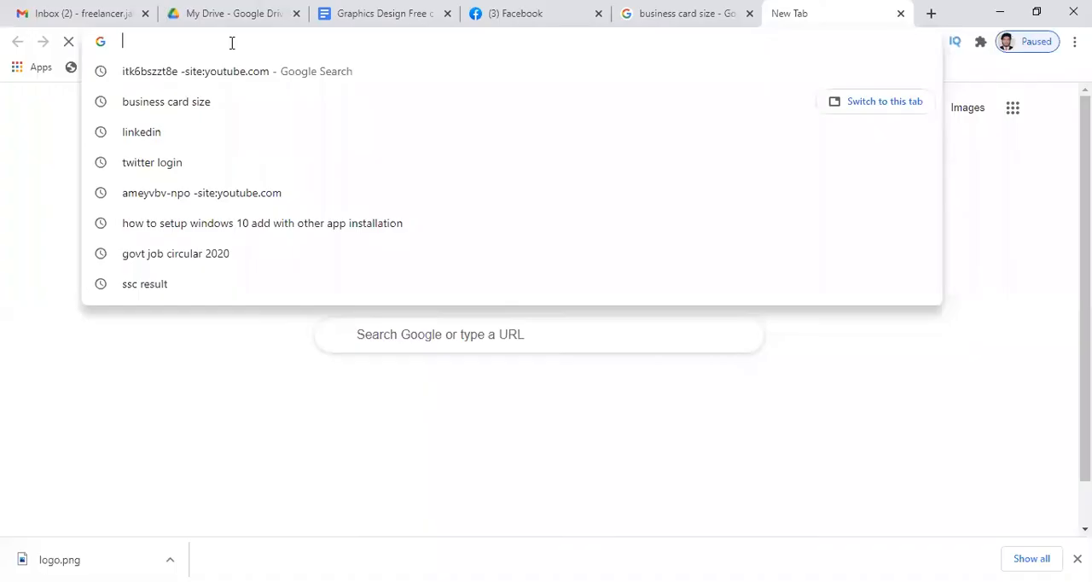
Switch to Chrome and search Google for "youtube" and for the instructor's channel name.
type("youtube")
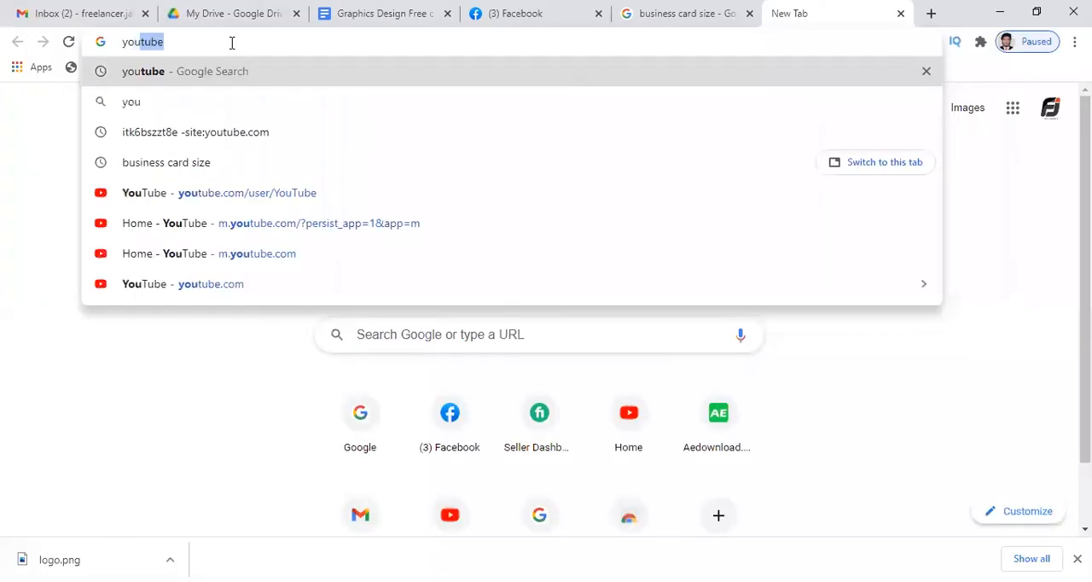
key("Return")
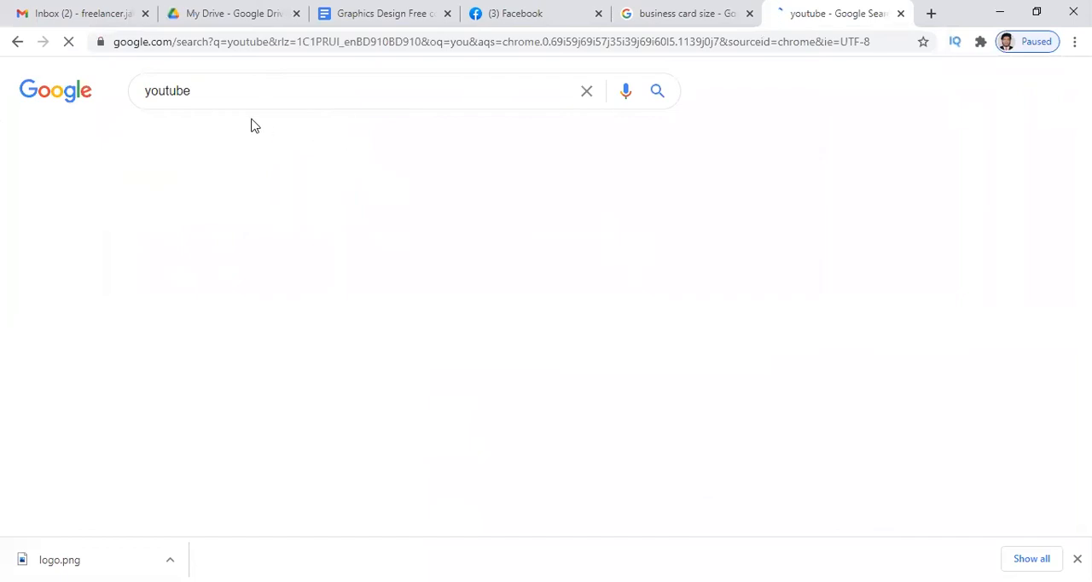
left_click_drag(223, 94, 112, 91)
type("freelancer jahed")
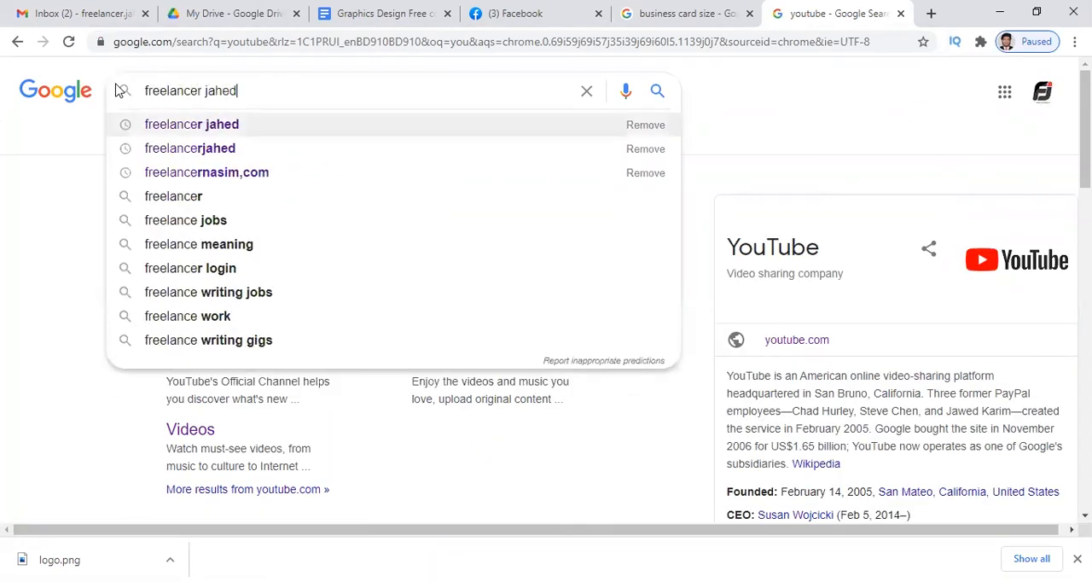
key("Return")
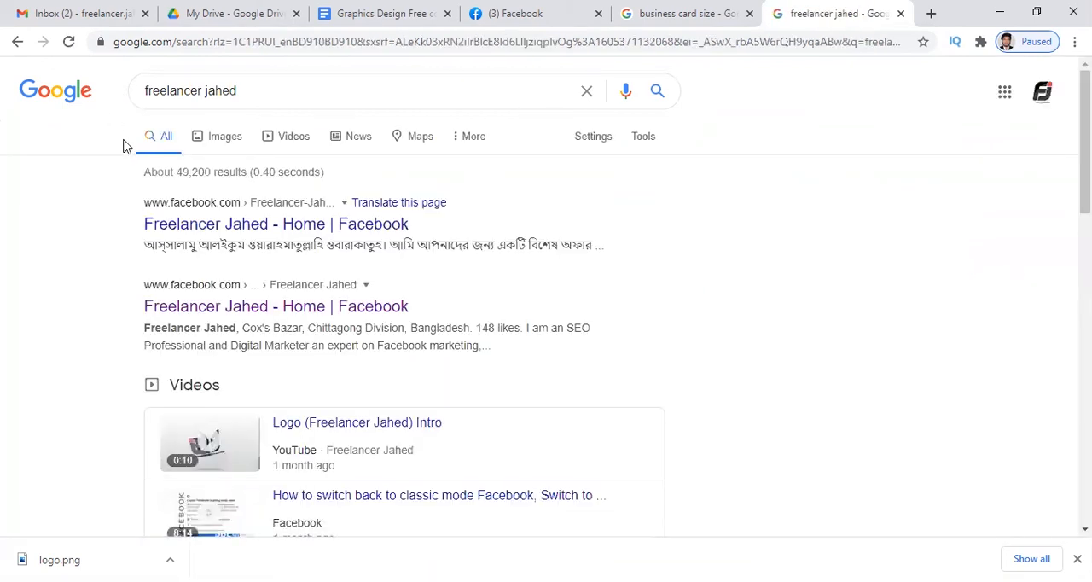
scroll(350, 296, "down", 3)
scroll(312, 247, "up", 3)
Search Google for "youtube" again and open the YouTube site from the results.
left_click_drag(247, 92, 69, 96)
type("youtube")
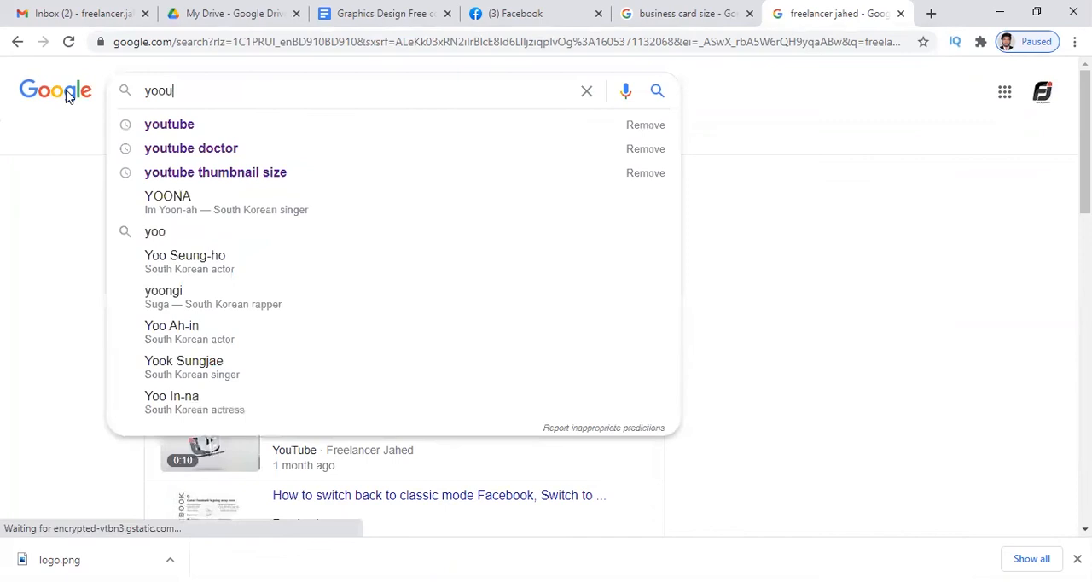
key("Return")
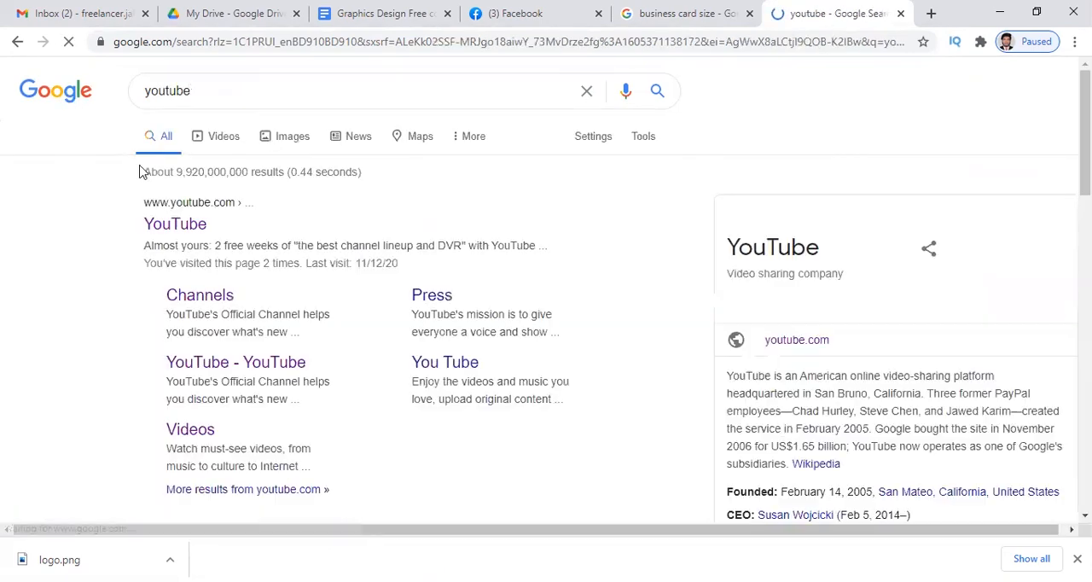
left_click(190, 224)
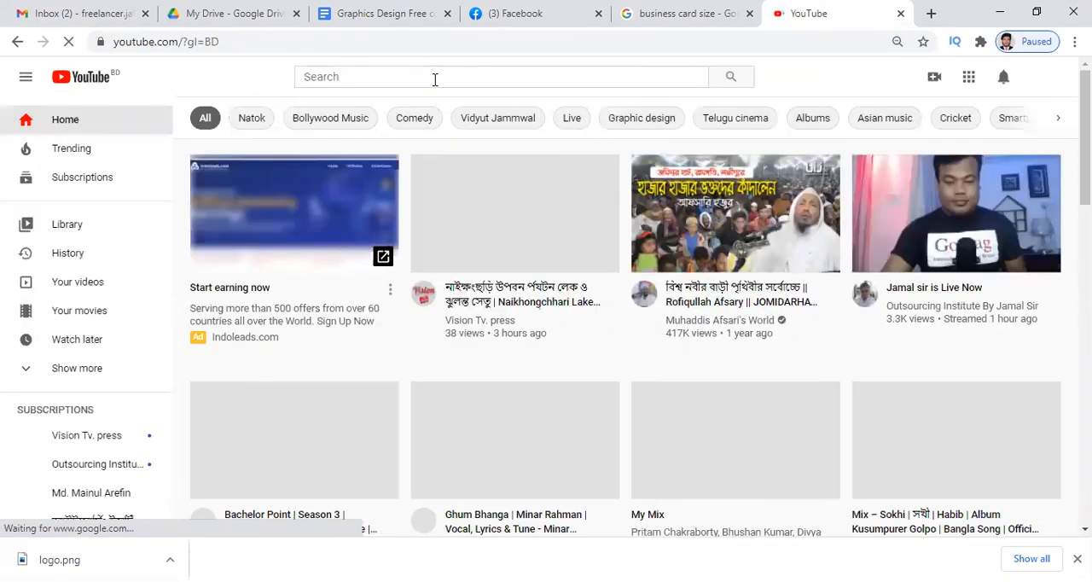
Search YouTube for the instructor's channel name and open the matching channel.
left_click(434, 79)
type("f")
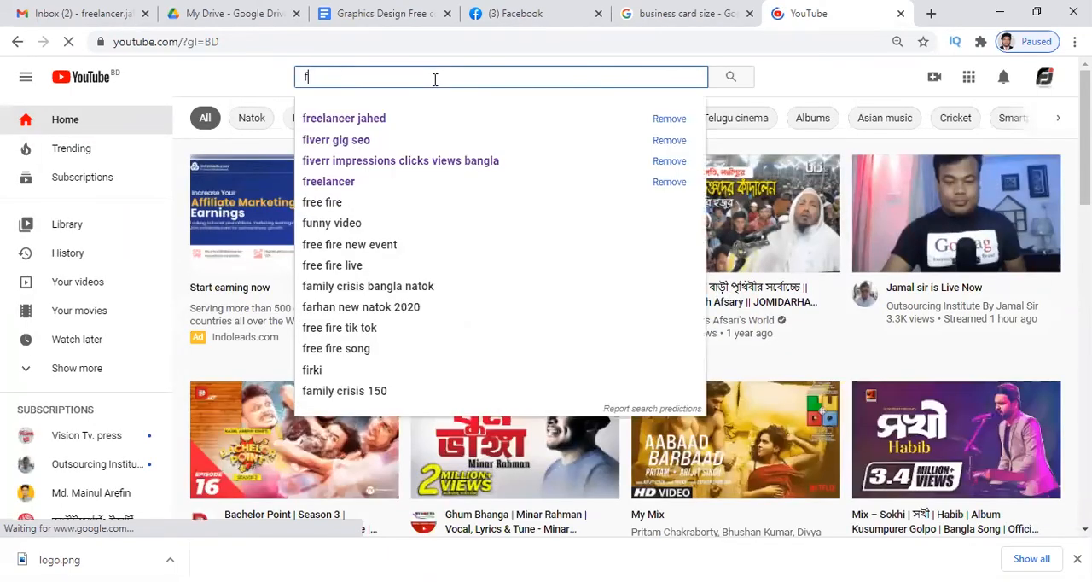
type("ree")
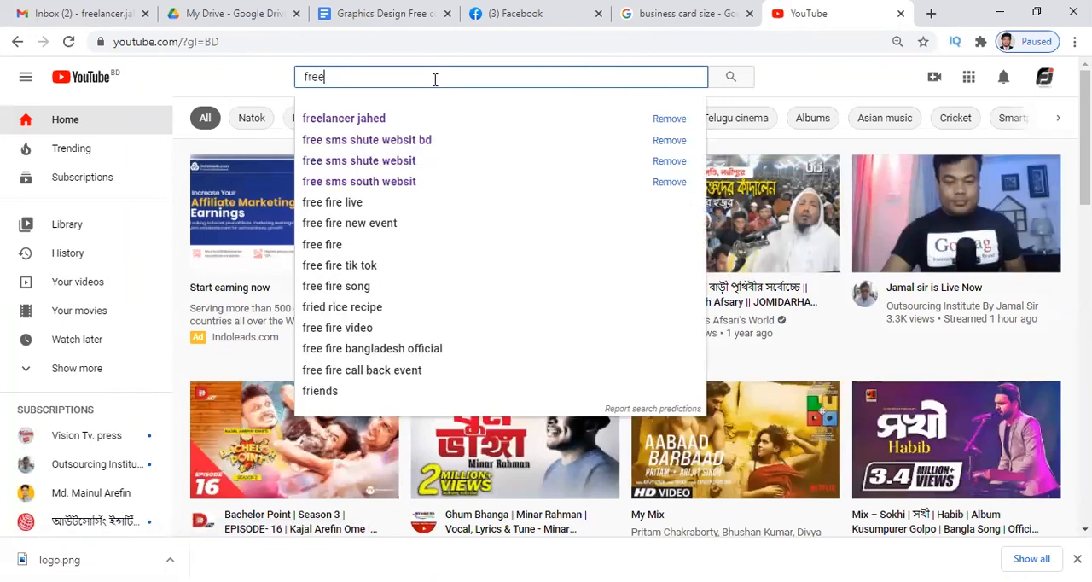
type("lancr")
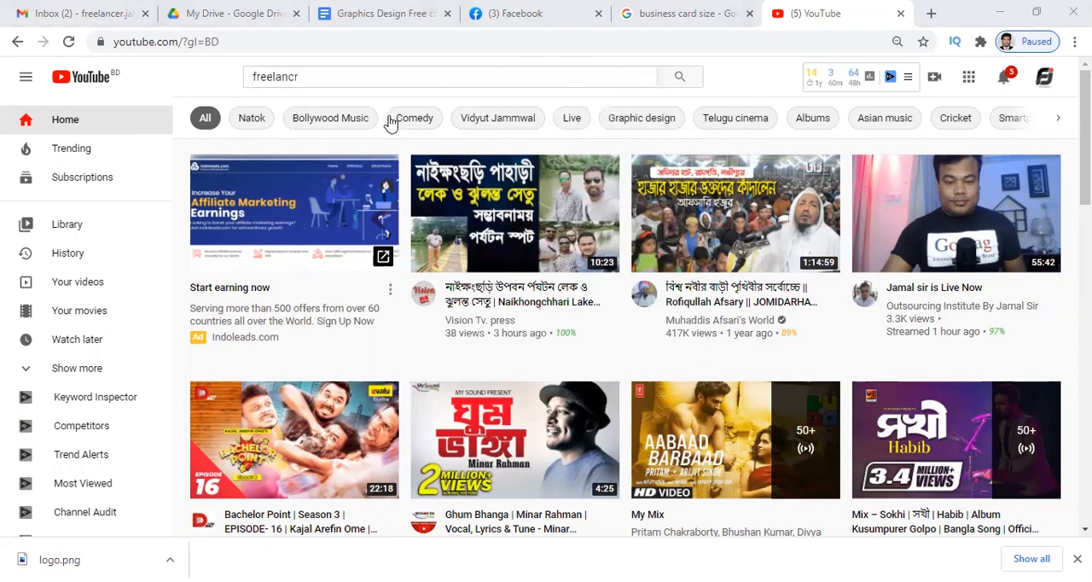
left_click(343, 78)
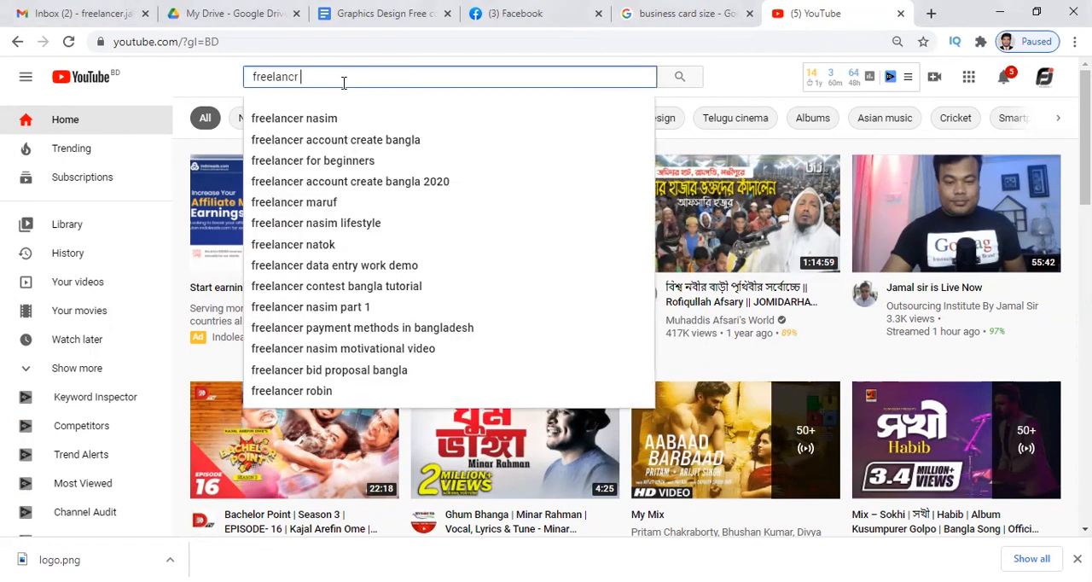
type("freelancr jahed")
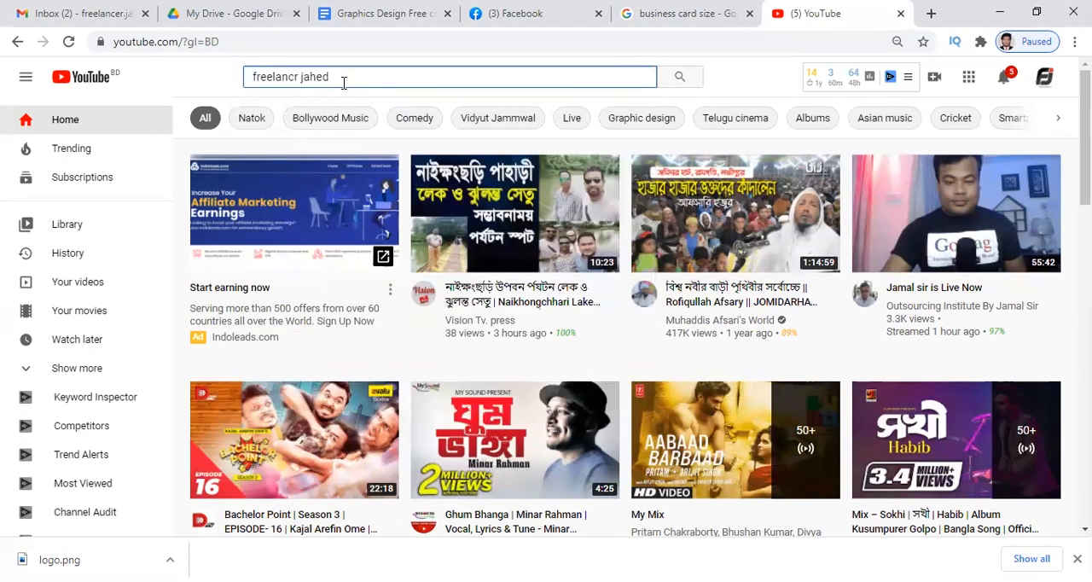
key("Return")
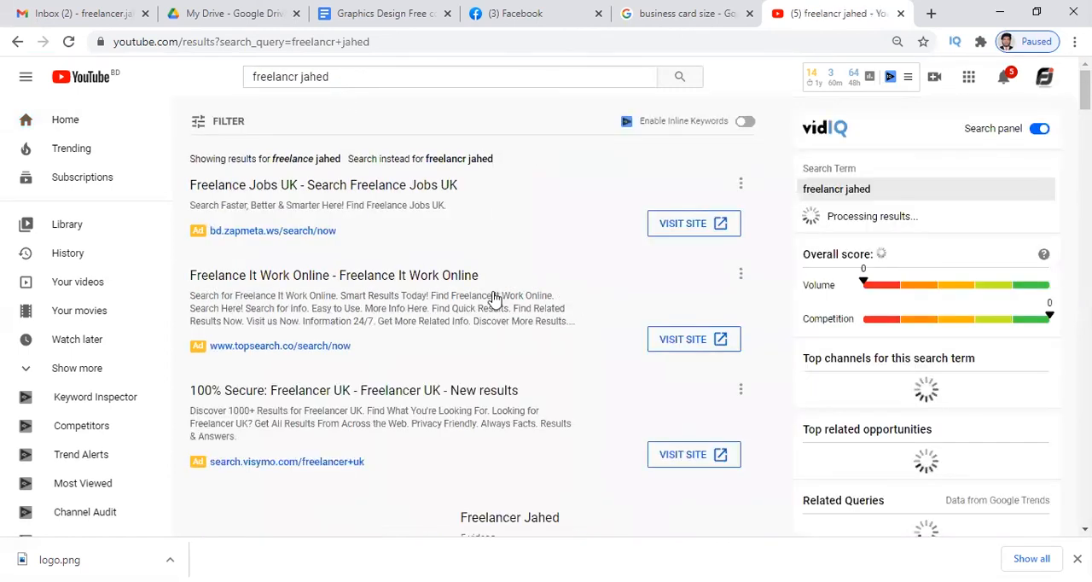
scroll(493, 297, "down", 2)
left_click(527, 357)
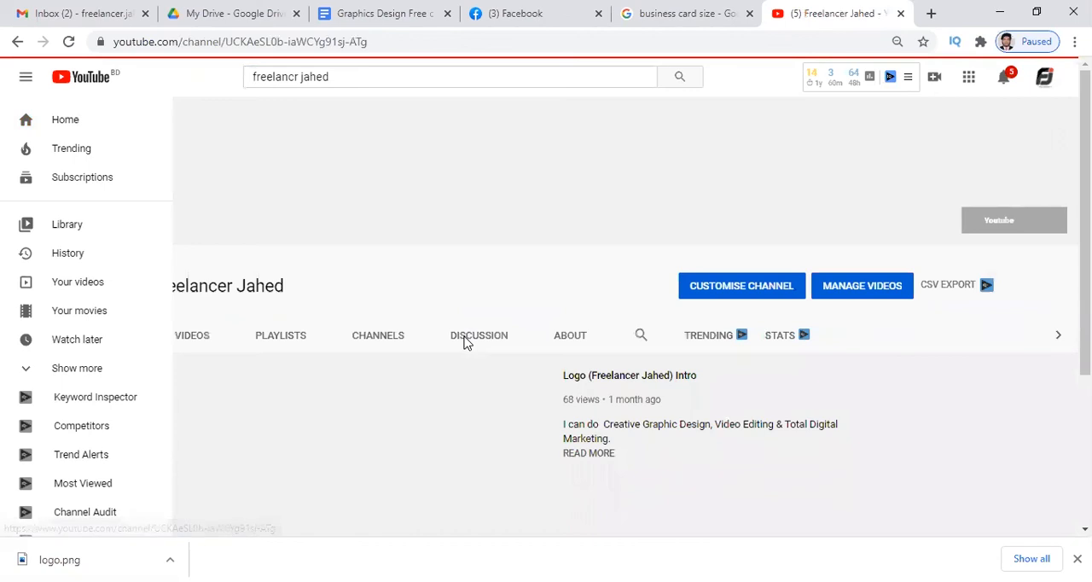
Open the "Adobe Photoshop CC 2020 Full Course" playlist from the channel's playlists and pause its video.
left_click(461, 343)
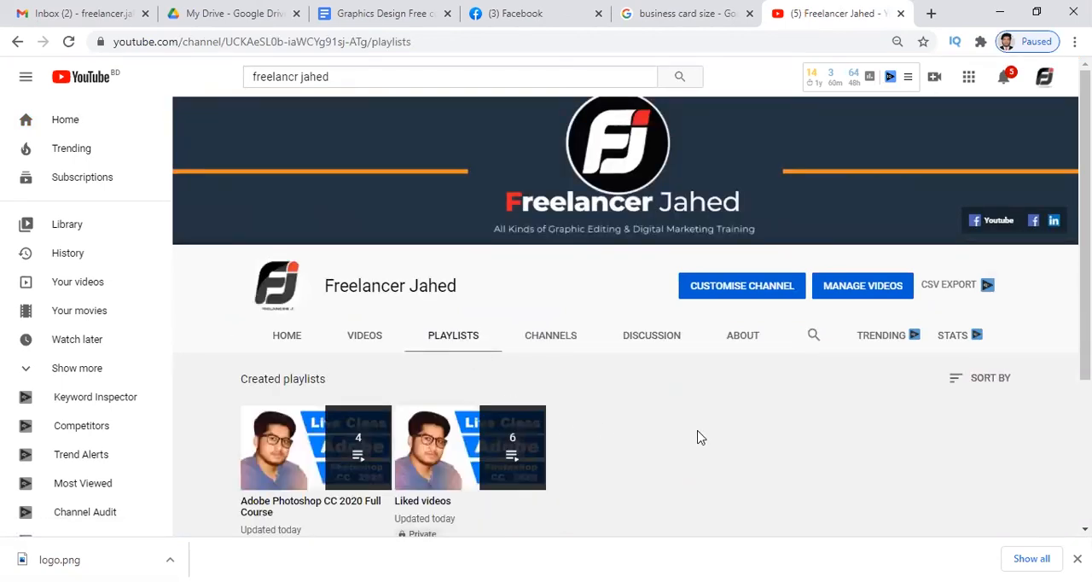
scroll(698, 438, "down", 1)
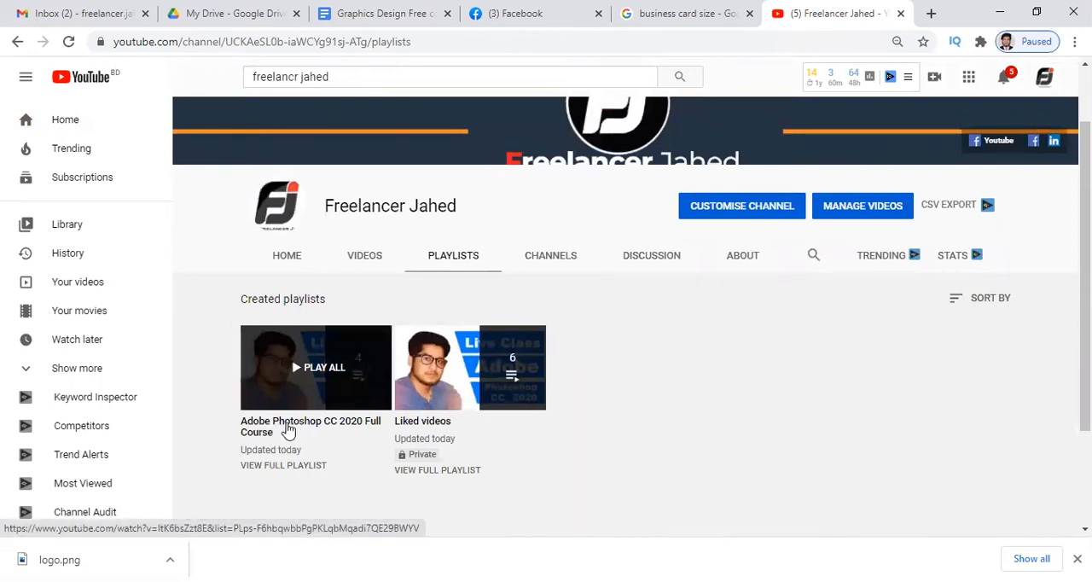
left_click(289, 429)
left_click(129, 445)
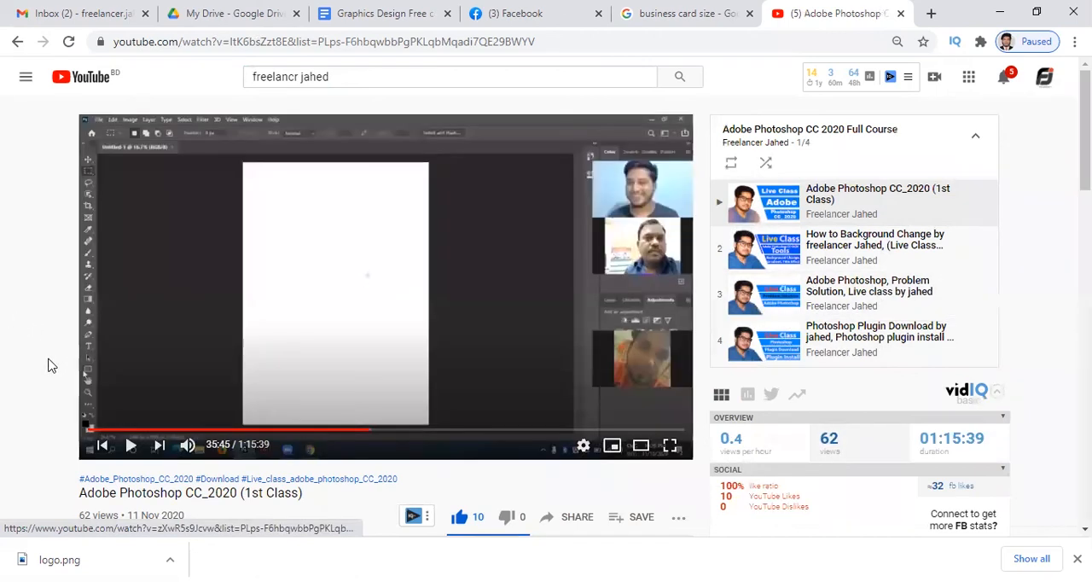
Return to the channel's playlists and close the miniature video player.
left_click(13, 47)
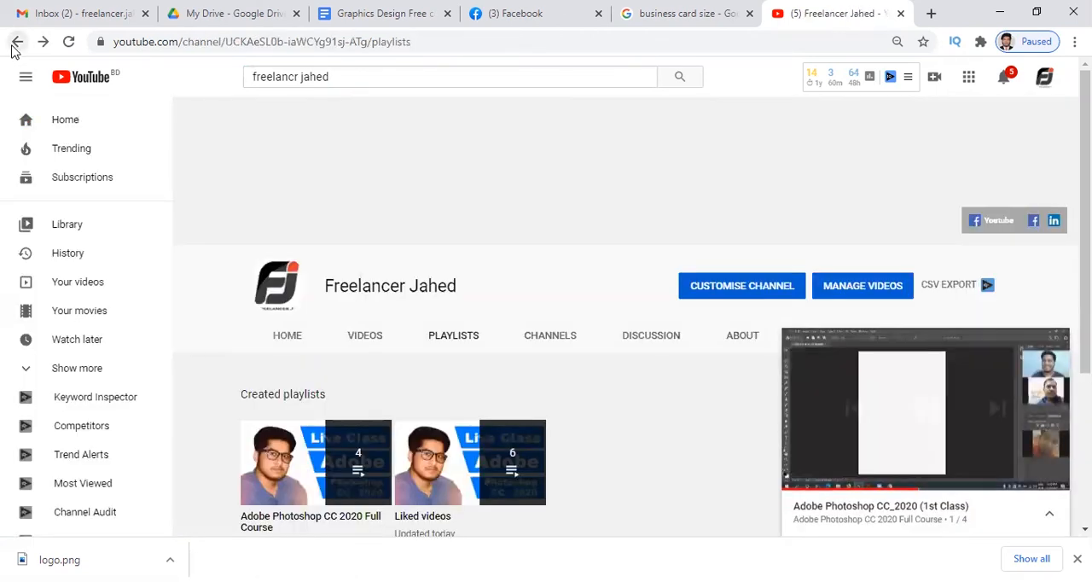
mouse_move(1013, 424)
left_click(1055, 346)
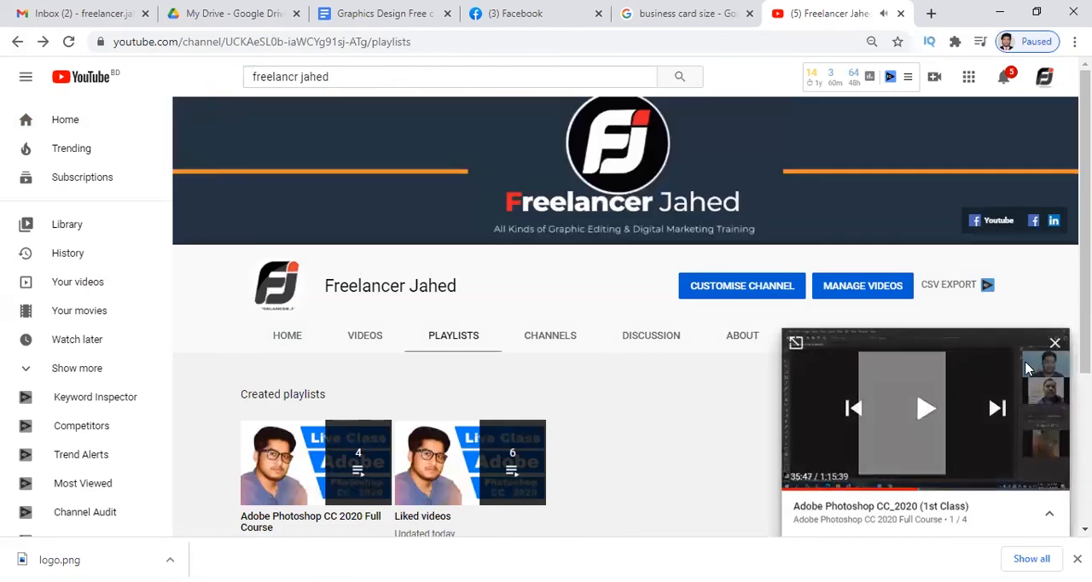